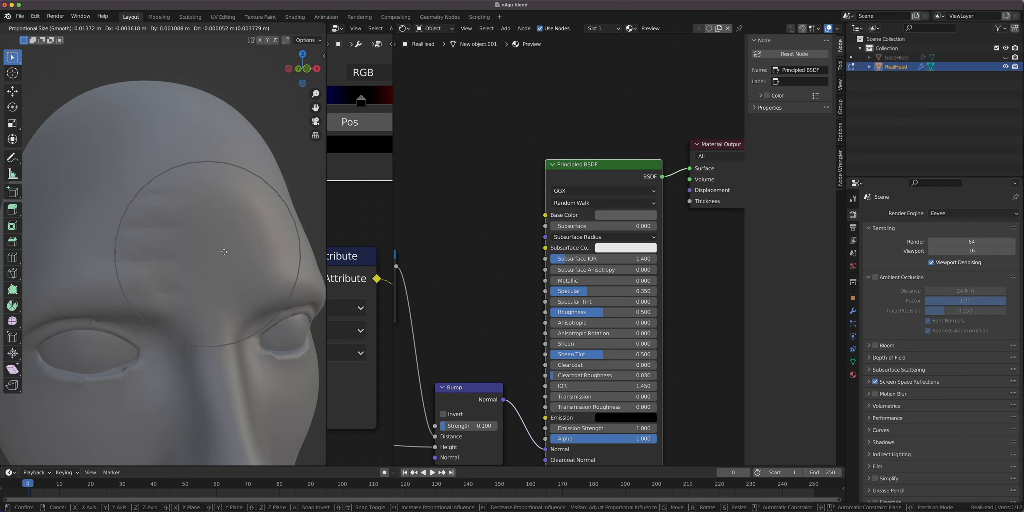
Try pulling the forehead and cheek vertices of RealHead with smooth proportional editing, using a larger radius on the cheek.
click(207, 224)
scroll(219, 275, down, 4)
key(Tab)
middle_drag(219, 275, 146, 354)
key(Tab)
scroll(149, 348, up, 6)
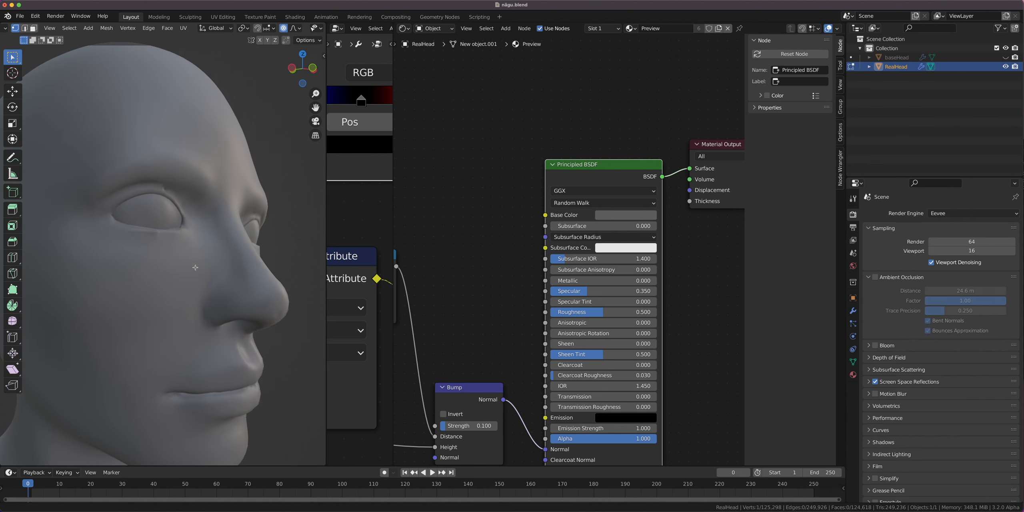
key(g)
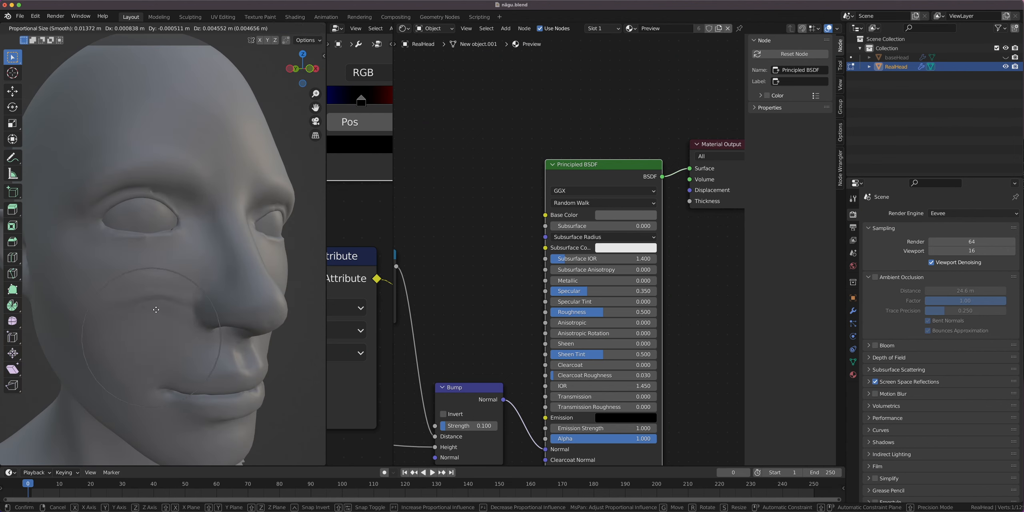
scroll(157, 344, down, 6)
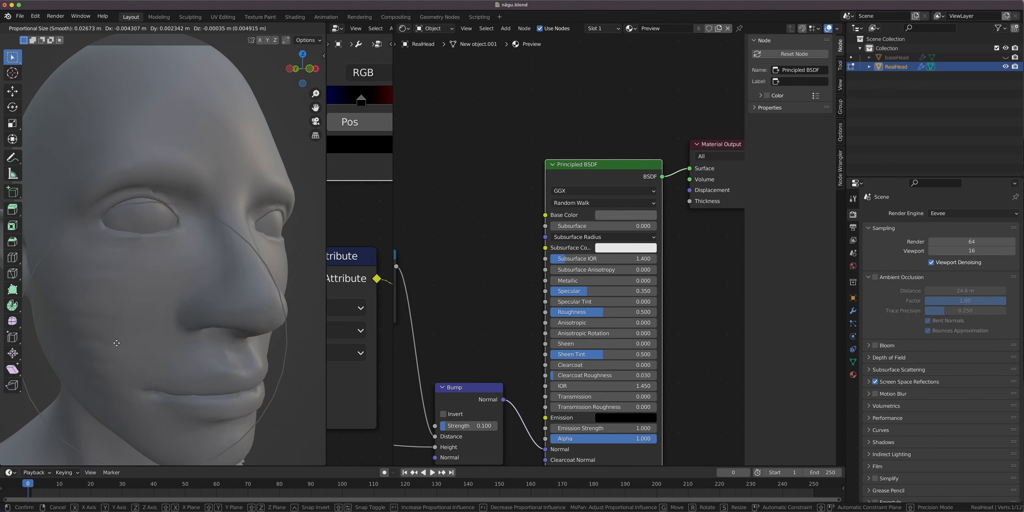
right_click(130, 338)
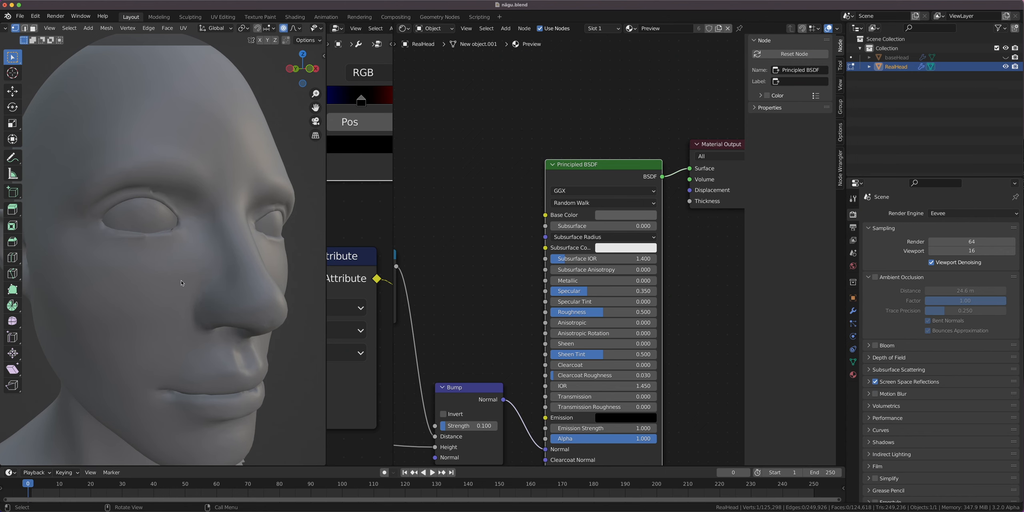
Preview the Smooth Minimum node's output on the whole head in the shader node tree.
key(Tab)
scroll(432, 290, down, 5)
middle_drag(489, 371, 564, 326)
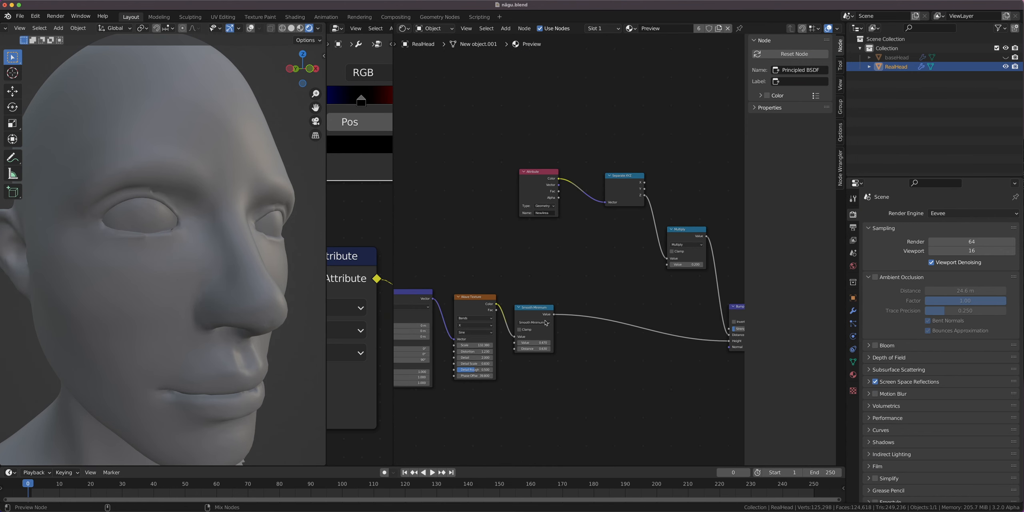
scroll(563, 287, down, 2)
ctrl+shift+click(549, 307)
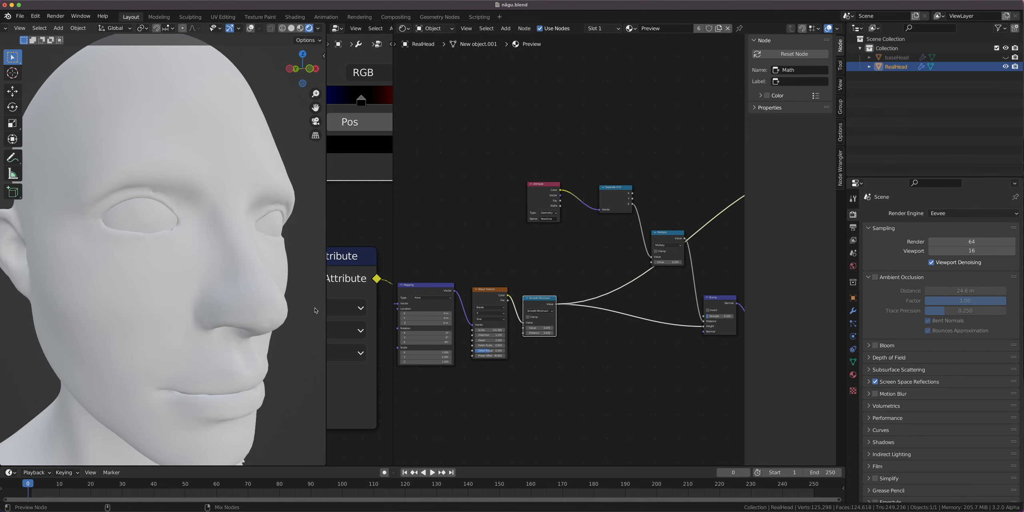
middle_drag(315, 310, 229, 295)
scroll(209, 319, down, 4)
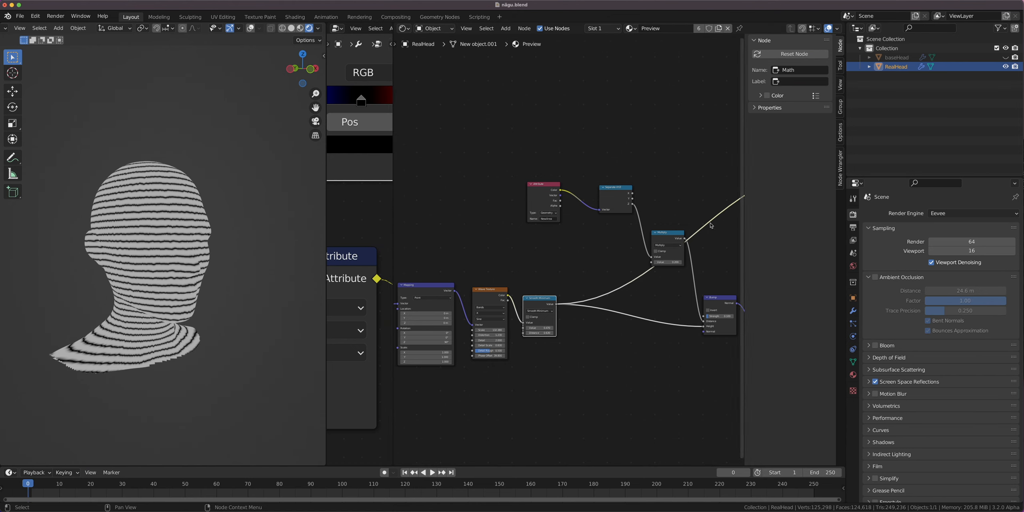
middle_drag(716, 223, 516, 258)
scroll(516, 256, up, 1)
ctrl+shift+click(600, 239)
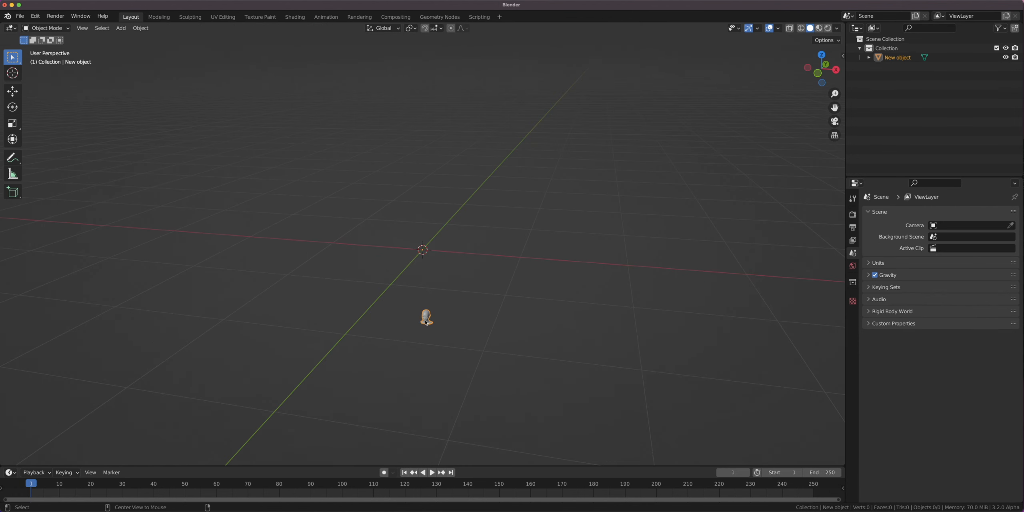
Set the imported head object's origin to its geometry.
alt+middle_click(425, 321)
scroll(426, 320, up, 8)
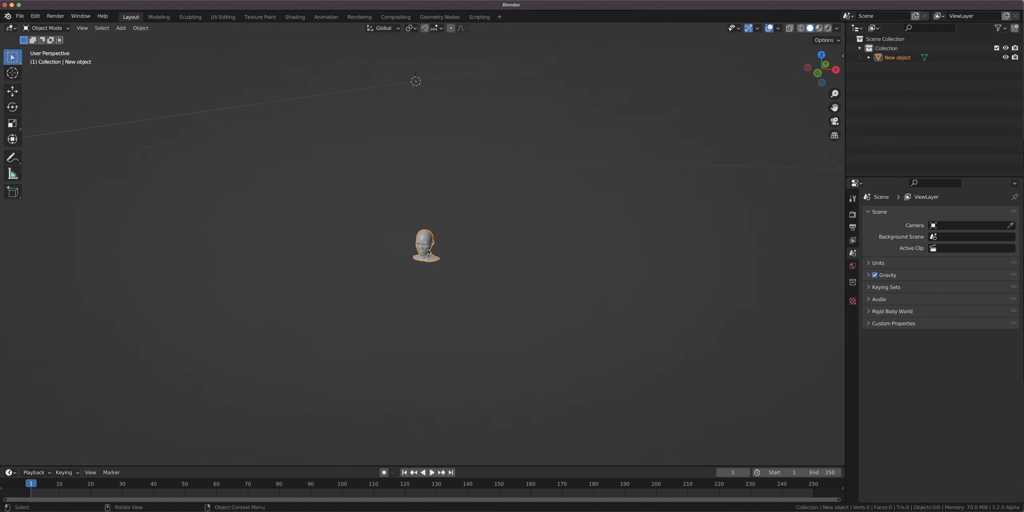
middle_drag(436, 256, 451, 276)
scroll(436, 288, up, 6)
scroll(444, 264, down, 10)
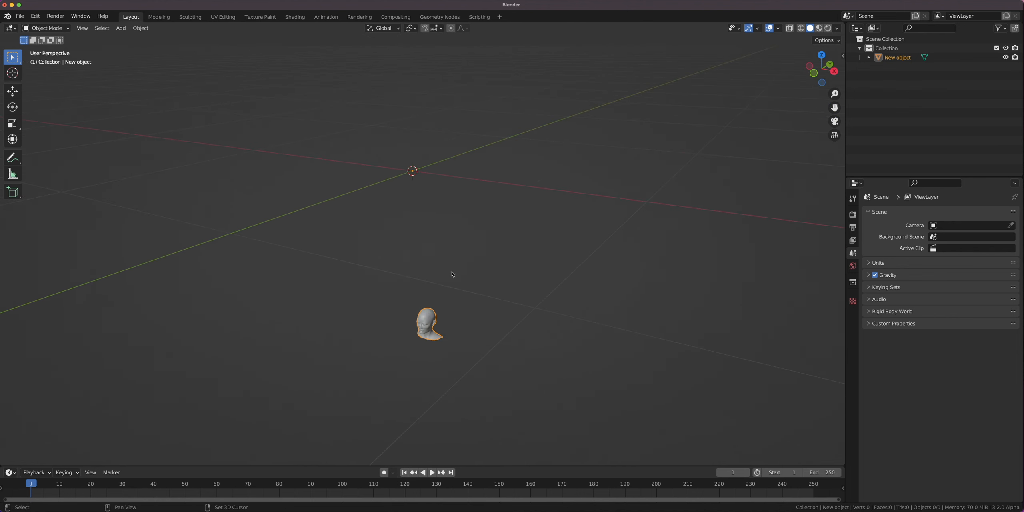
key(shift+s)
click(470, 344)
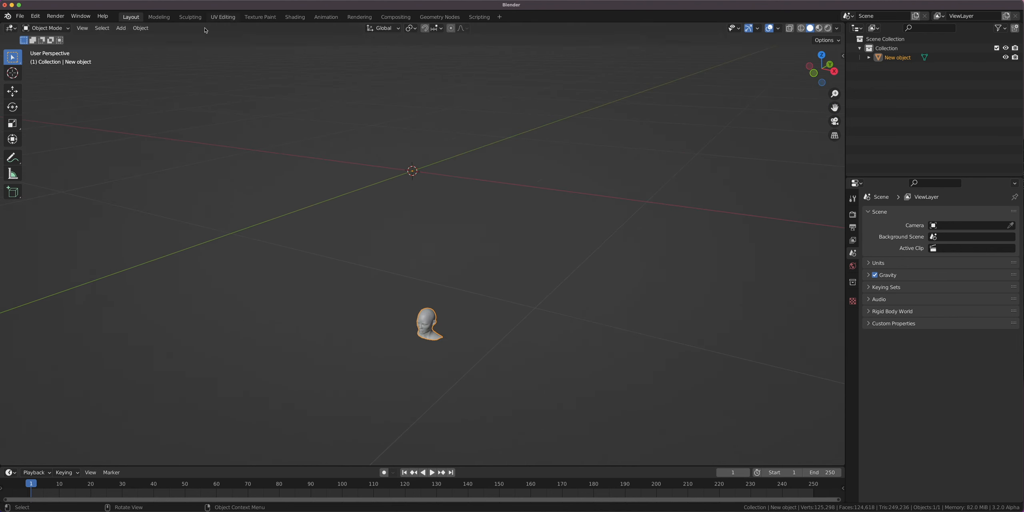
click(141, 28)
mouse_move(186, 54)
click(250, 57)
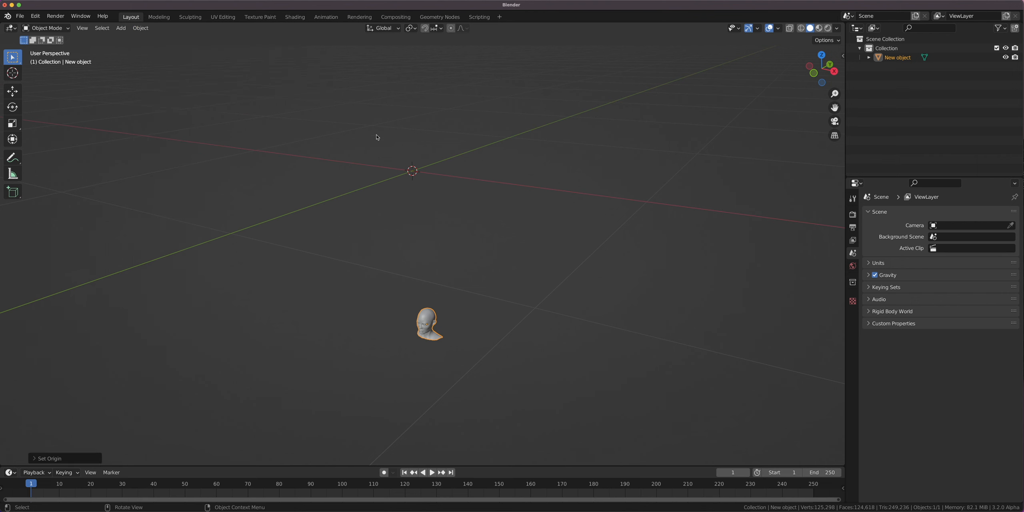
Reset the 3D cursor to the world origin and snap the head to it.
key(shift+s)
click(402, 209)
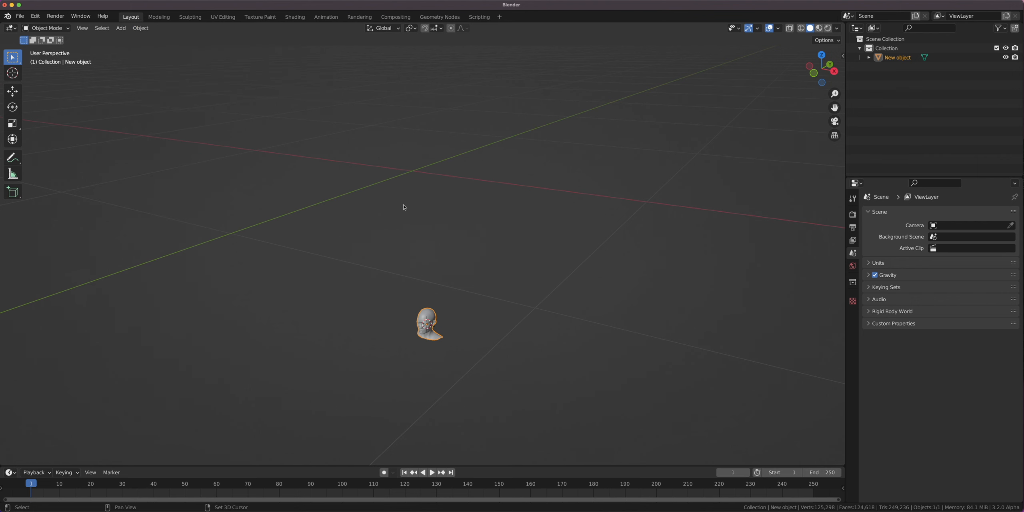
key(shift+s)
click(351, 240)
key(shift+s)
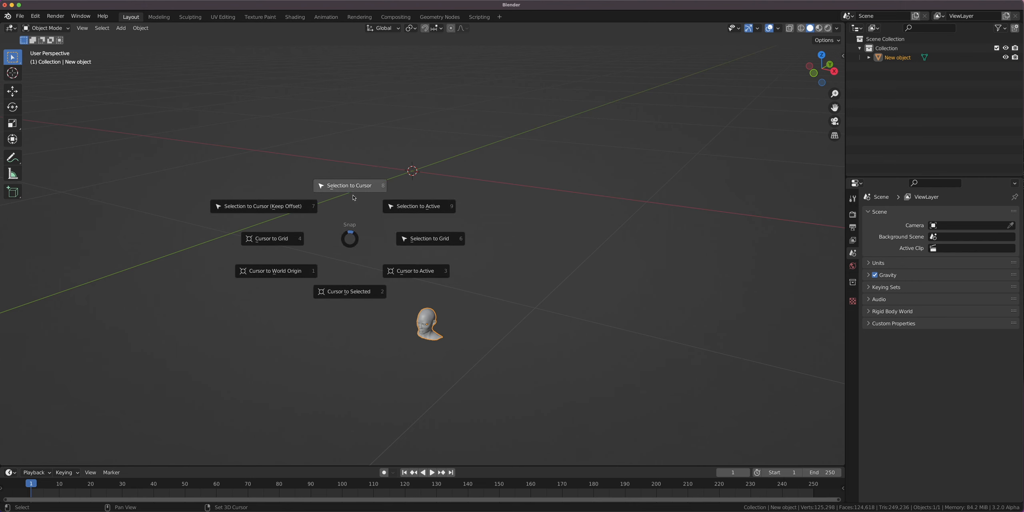
click(353, 195)
scroll(400, 120, up, 5)
shift+drag(404, 80, 418, 216)
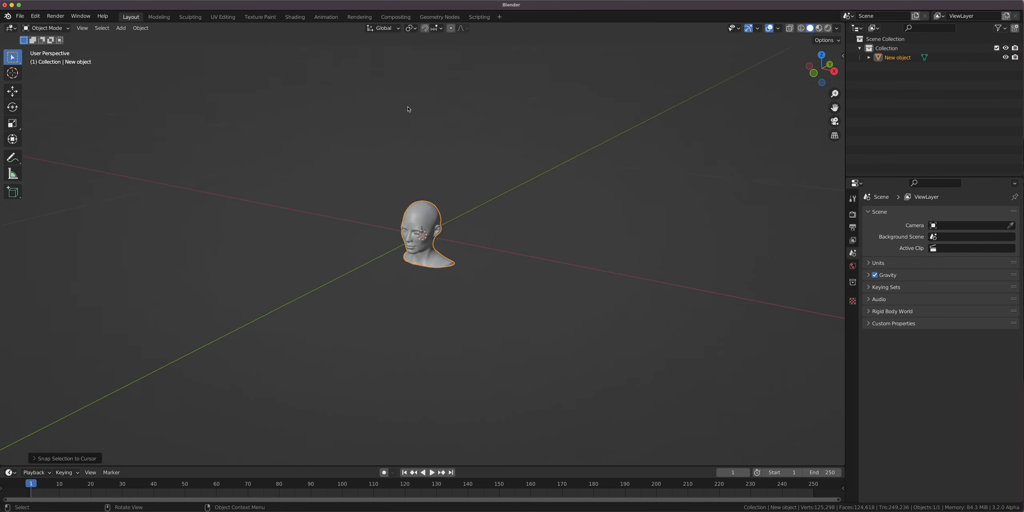
Examine the centred head up close and in the front orthographic view.
scroll(412, 183, up, 8)
middle_drag(413, 183, 649, 139)
scroll(454, 175, down, 4)
right_click(392, 164)
click(392, 163)
scroll(440, 178, up, 3)
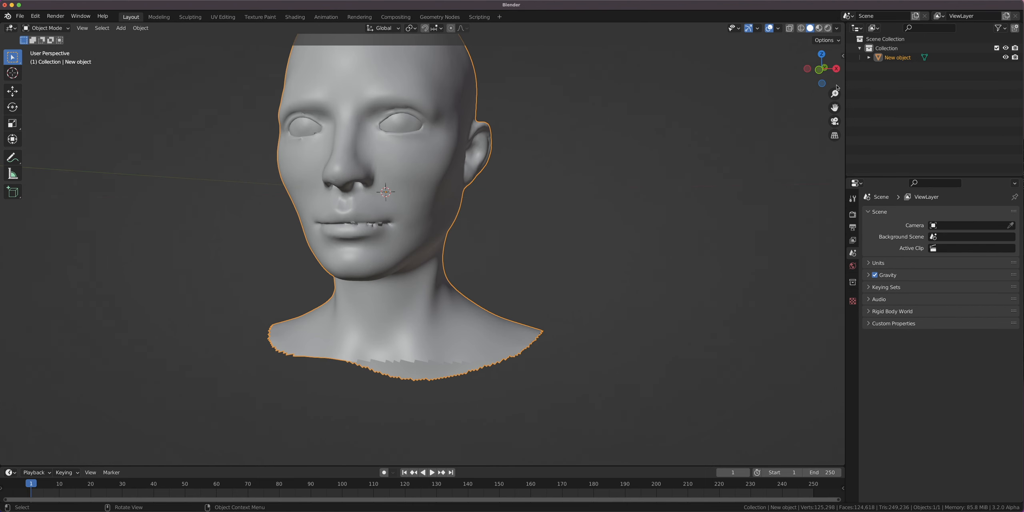
click(820, 70)
scroll(380, 250, up, 2)
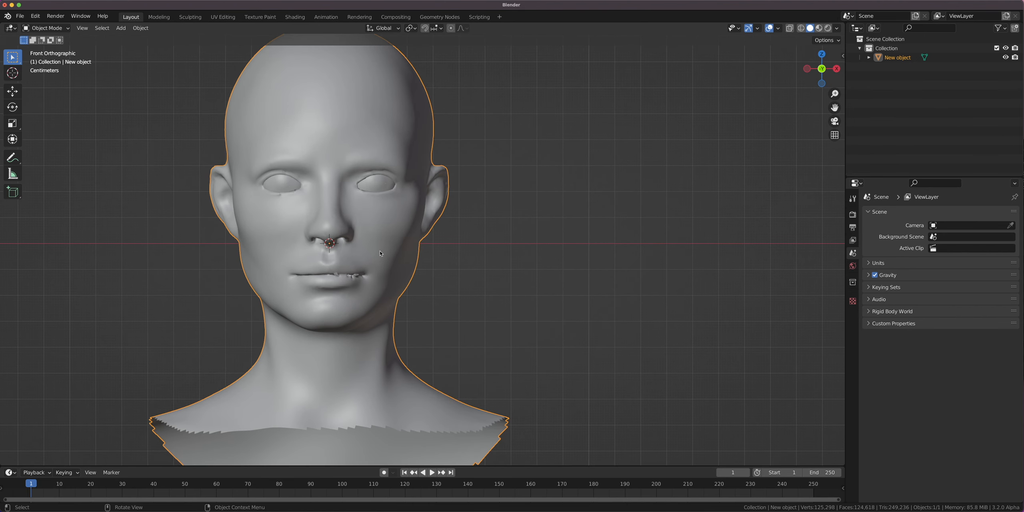
scroll(379, 250, down, 4)
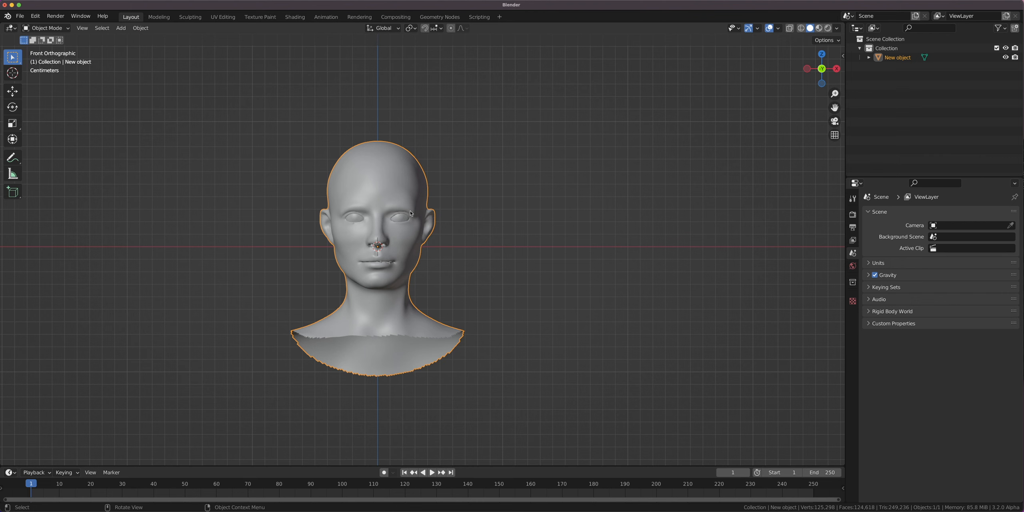
Split the viewport vertically and change the larger part to a Geometry Node Editor.
drag(842, 24, 281, 42)
click(291, 27)
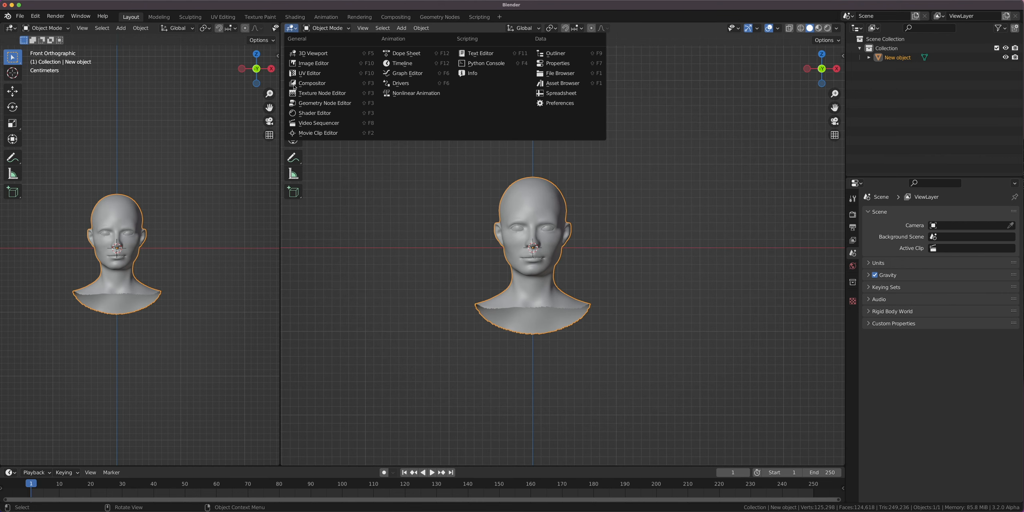
click(320, 112)
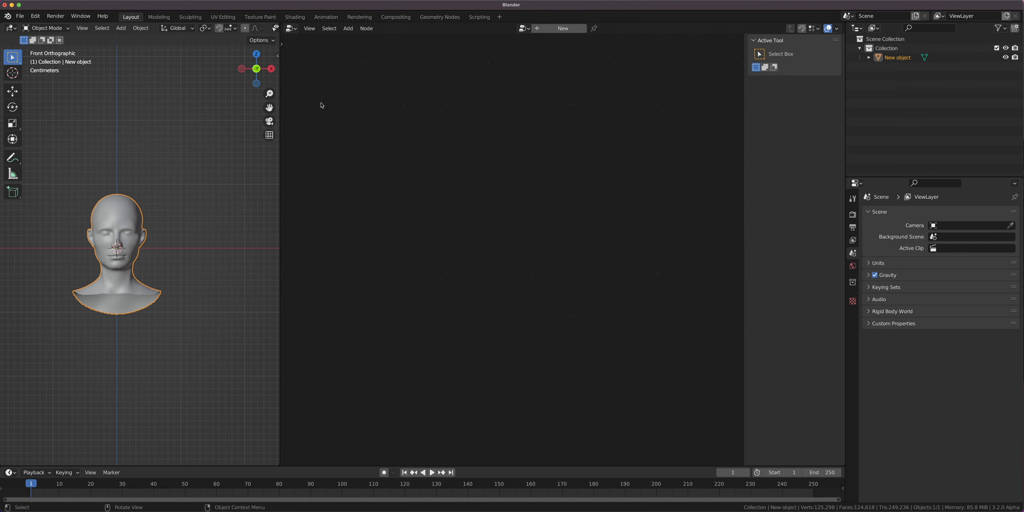
Create a new geometry node tree on the head and name it RealFace.
click(552, 29)
double_click(551, 29)
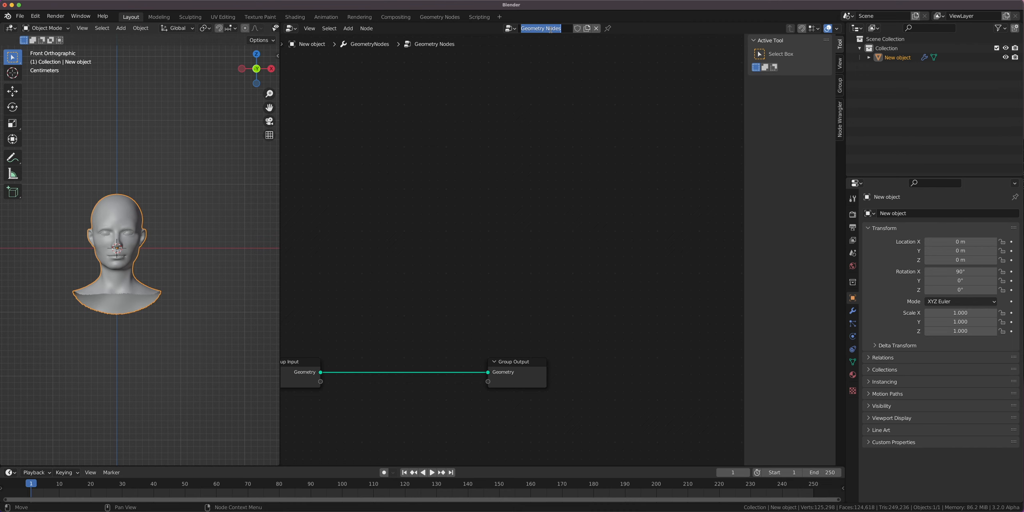
text(RealFace)
key(Return)
middle_drag(417, 392, 530, 329)
scroll(530, 329, up, 4)
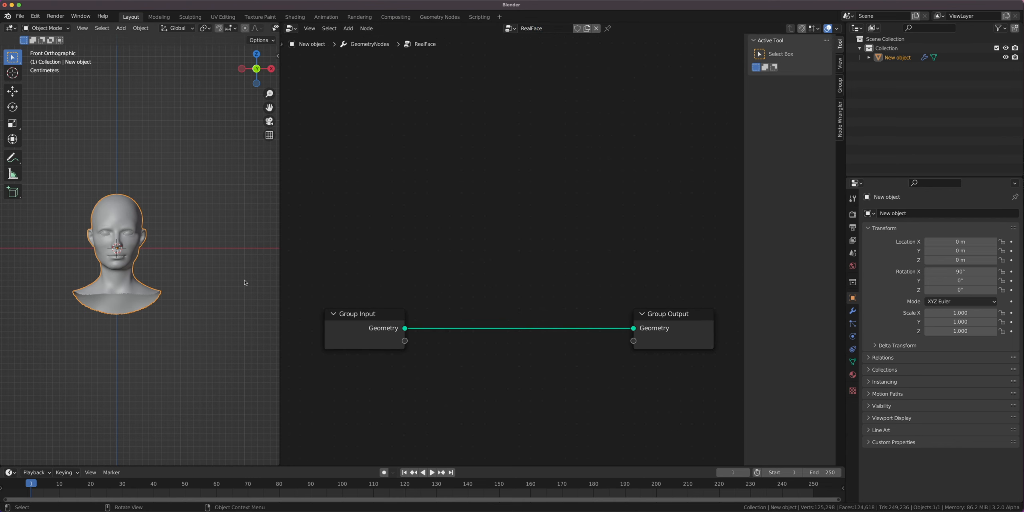
Annotate a square divided into four cells beside the head in the front view.
scroll(245, 283, up, 6)
shift+middle_drag(65, 223, 84, 231)
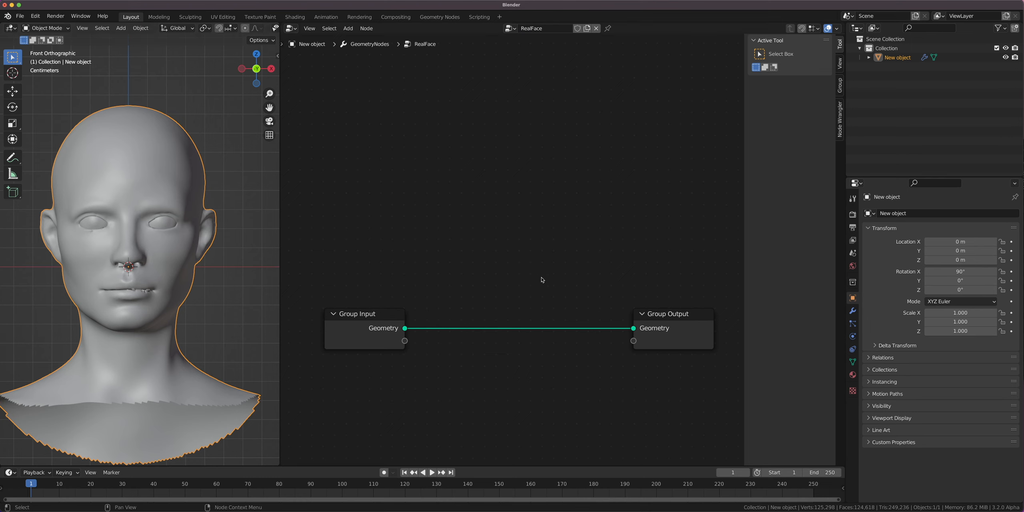
middle_drag(151, 224, 207, 248)
scroll(130, 287, up, 2)
scroll(122, 261, up, 1)
scroll(208, 248, up, 1)
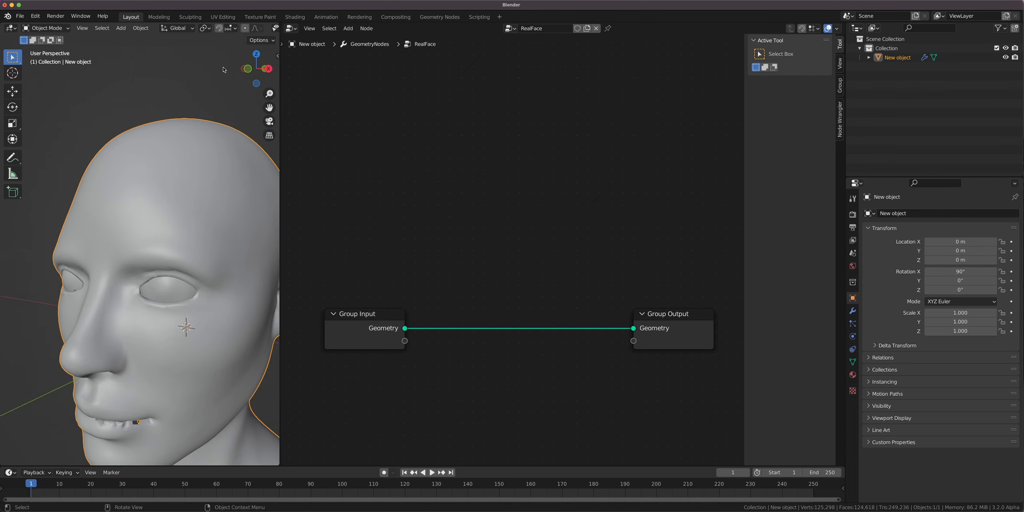
click(253, 73)
scroll(148, 245, up, 4)
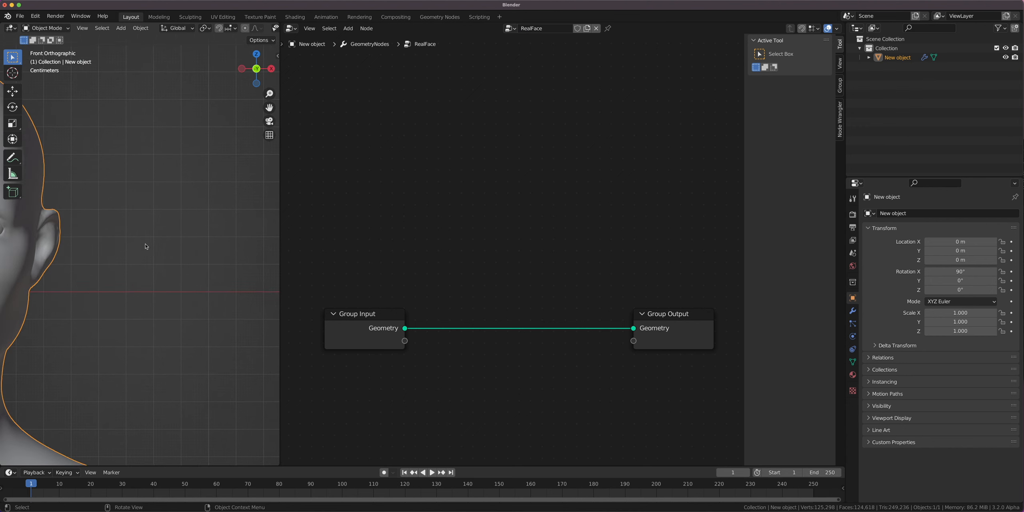
mouse_move(120, 204)
mouse_down()
mouse_move(116, 282)
mouse_move(194, 199)
mouse_move(192, 297)
mouse_move(118, 292)
mouse_up()
drag(162, 203, 149, 302)
drag(110, 242, 198, 255)
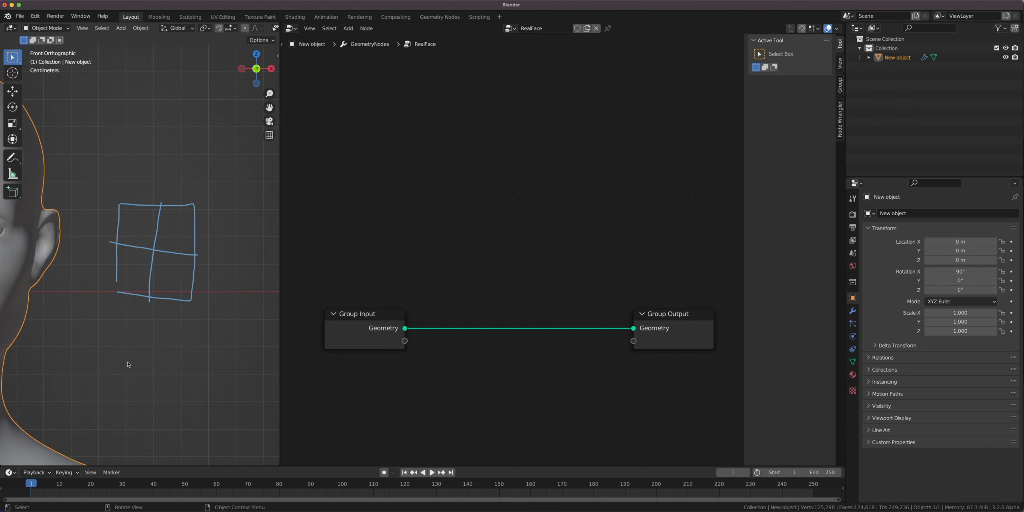
Annotate a wide, flattened rectangle divided into four cells beneath the square.
drag(123, 343, 124, 399)
mouse_move(124, 344)
mouse_down()
mouse_move(201, 384)
mouse_move(124, 407)
mouse_move(193, 373)
mouse_up()
drag(156, 343, 158, 401)
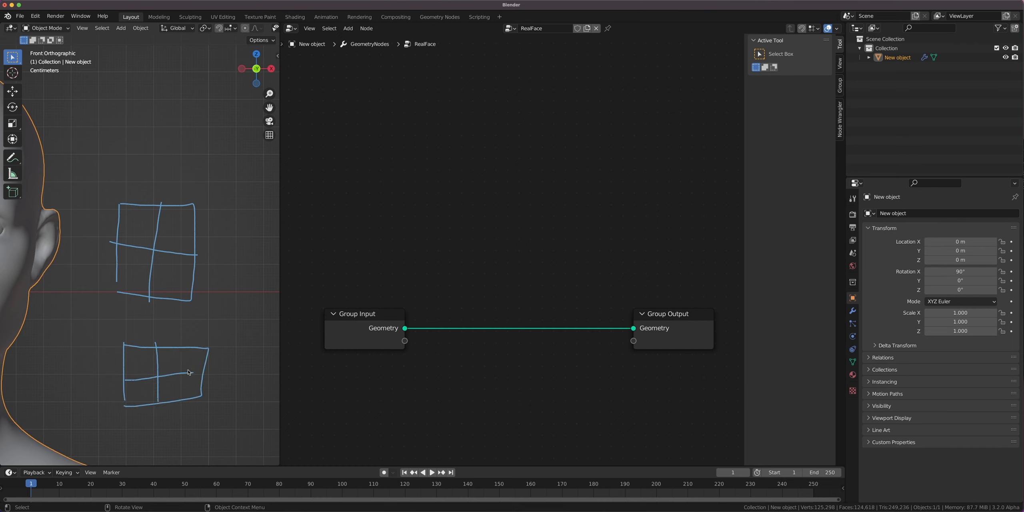
drag(188, 370, 216, 369)
Annotate a tall rectangle divided into four cells above the square and circle the square between the two rectangles.
mouse_move(118, 77)
mouse_down()
mouse_move(124, 188)
mouse_move(183, 189)
mouse_move(188, 106)
mouse_move(128, 80)
mouse_up()
drag(126, 136, 185, 136)
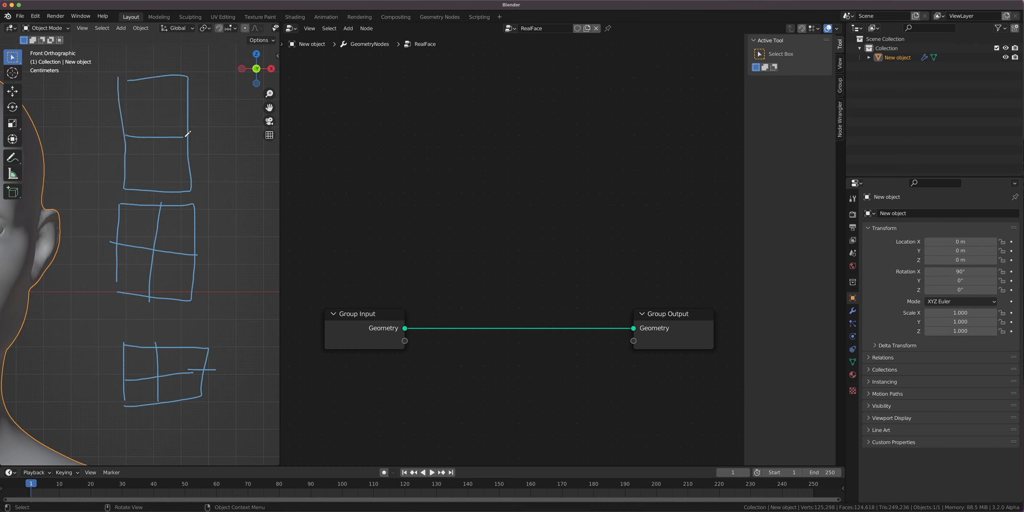
mouse_move(157, 98)
mouse_down()
mouse_move(145, 317)
mouse_move(134, 192)
mouse_move(112, 185)
mouse_up()
scroll(160, 189, down, 3)
scroll(154, 259, up, 4)
scroll(159, 248, down, 3)
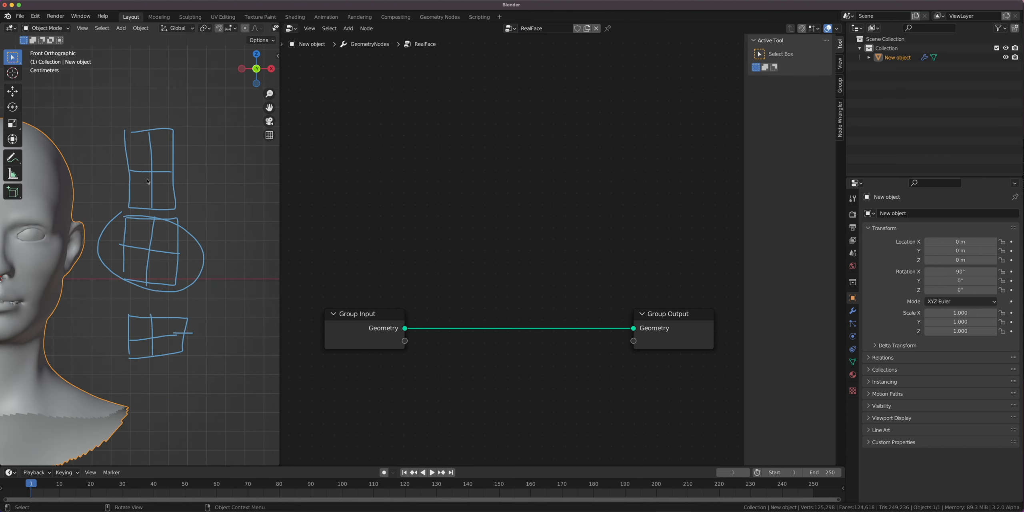
scroll(176, 236, up, 2)
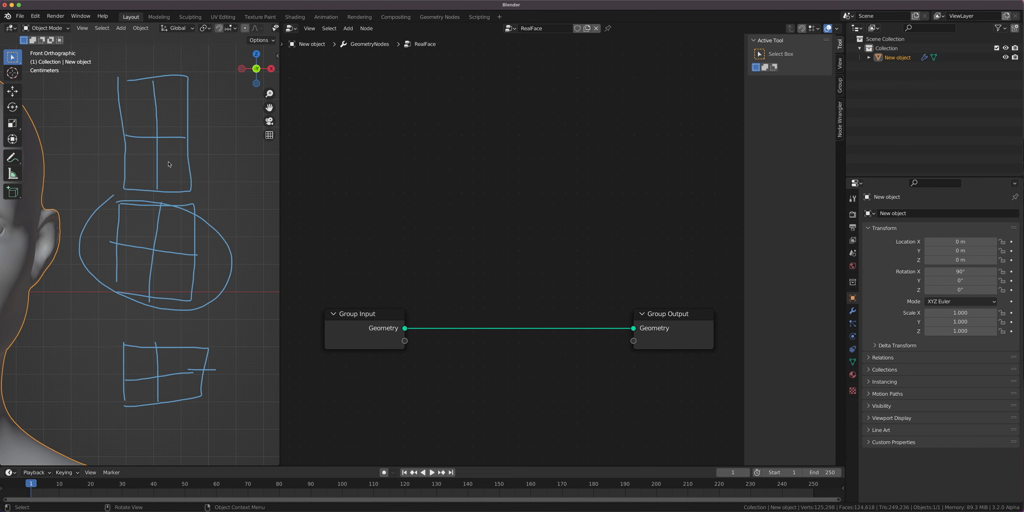
scroll(168, 164, down, 4)
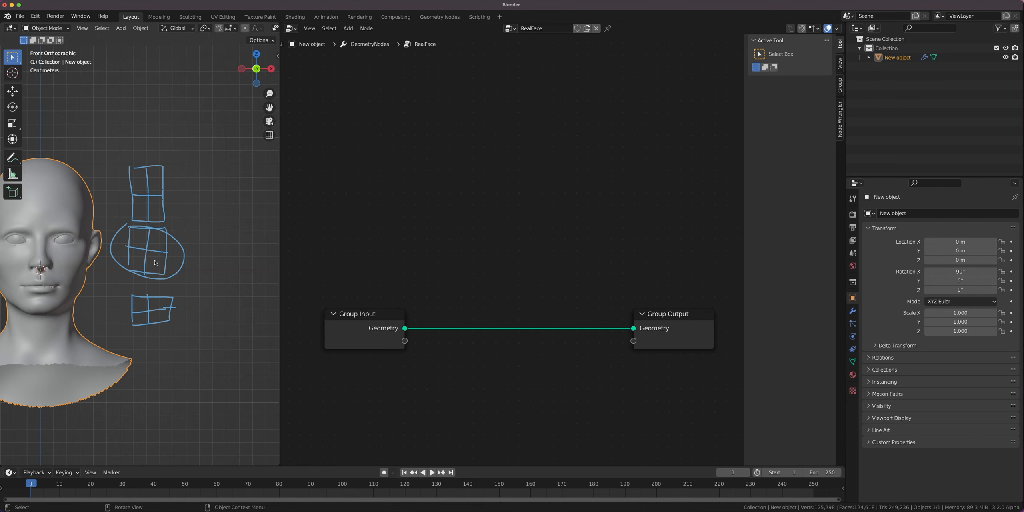
Erase the annotated squares and rectangles beside the head.
scroll(155, 262, up, 2)
mouse_move(182, 349)
right_down()
mouse_move(151, 352)
mouse_move(196, 337)
mouse_move(96, 340)
mouse_move(156, 286)
right_up()
scroll(156, 280, down, 7)
mouse_move(154, 232)
right_down()
mouse_move(150, 272)
mouse_move(138, 245)
mouse_move(147, 214)
right_up()
scroll(147, 214, up, 5)
Examine the head's mesh density around the forehead and eye in Edit Mode, and return to Object Mode.
middle_drag(146, 214, 146, 255)
scroll(147, 255, up, 3)
key(Tab)
scroll(101, 218, up, 3)
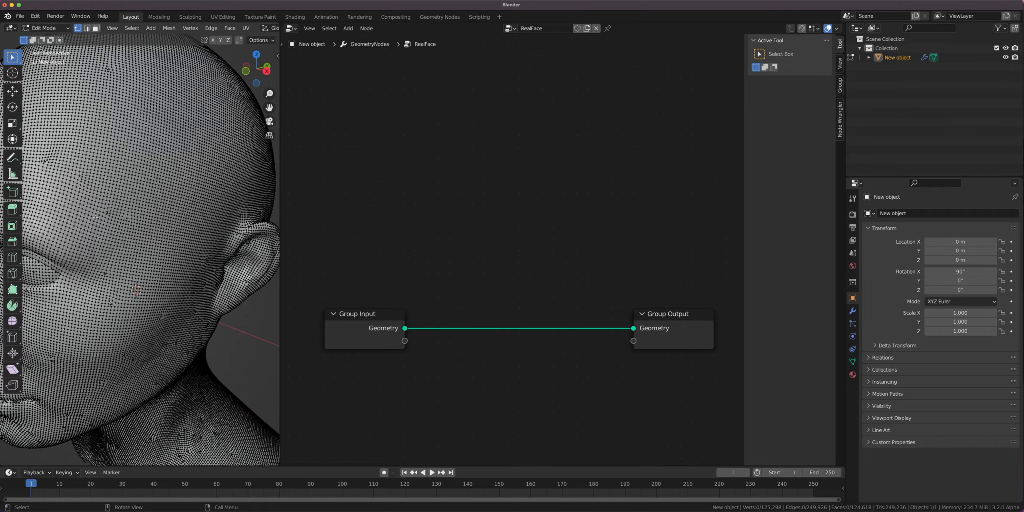
scroll(100, 218, up, 1)
scroll(101, 218, up, 6)
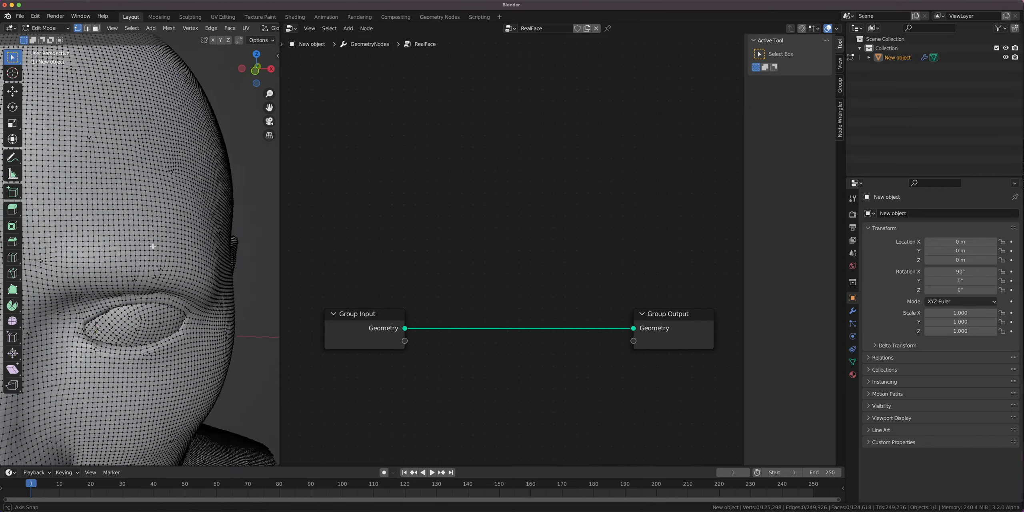
alt+drag(138, 181, 117, 210)
scroll(122, 244, down, 6)
middle_drag(118, 211, 151, 228)
key(Tab)
scroll(150, 230, down, 3)
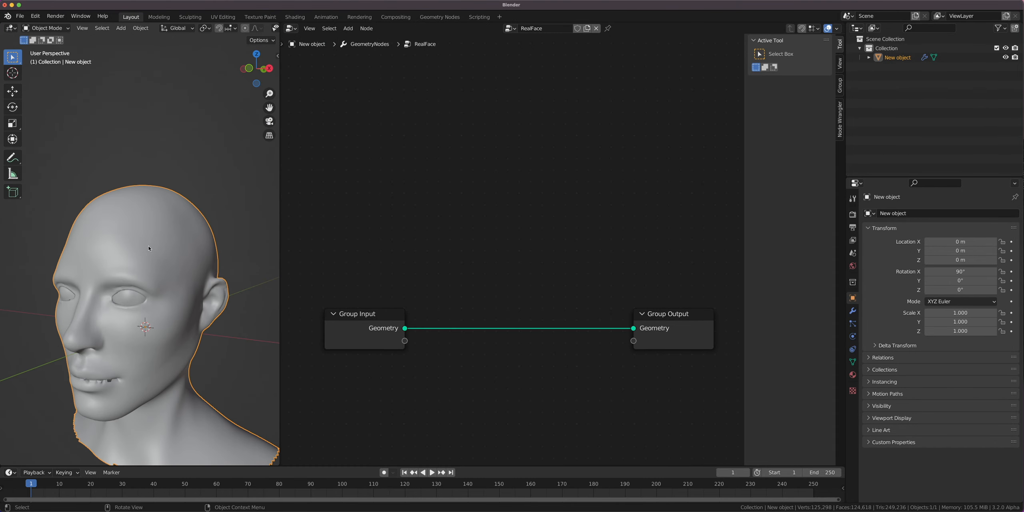
Add a Face Area node, connect its Area to a new Group Output socket, and place it below the Geometry link.
key(shift+a)
click(450, 197)
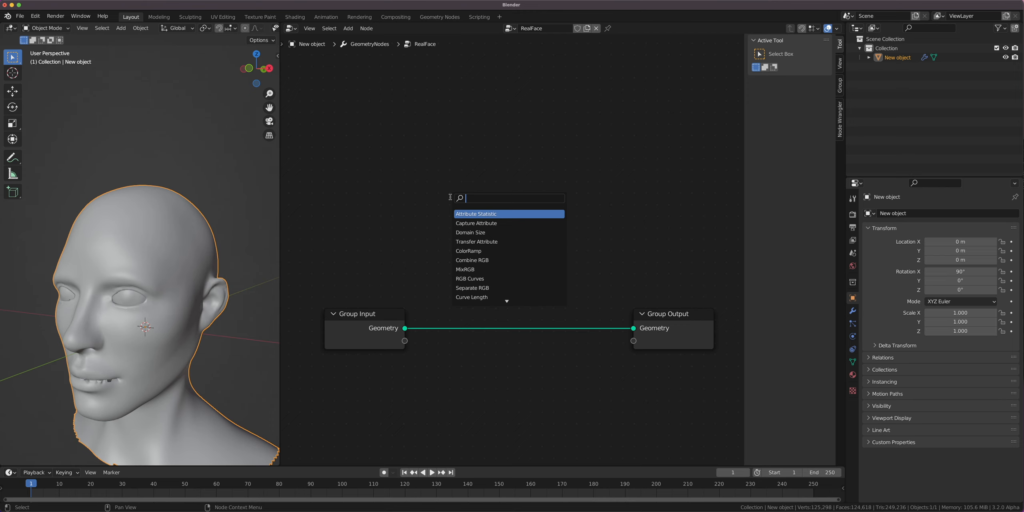
text(face)
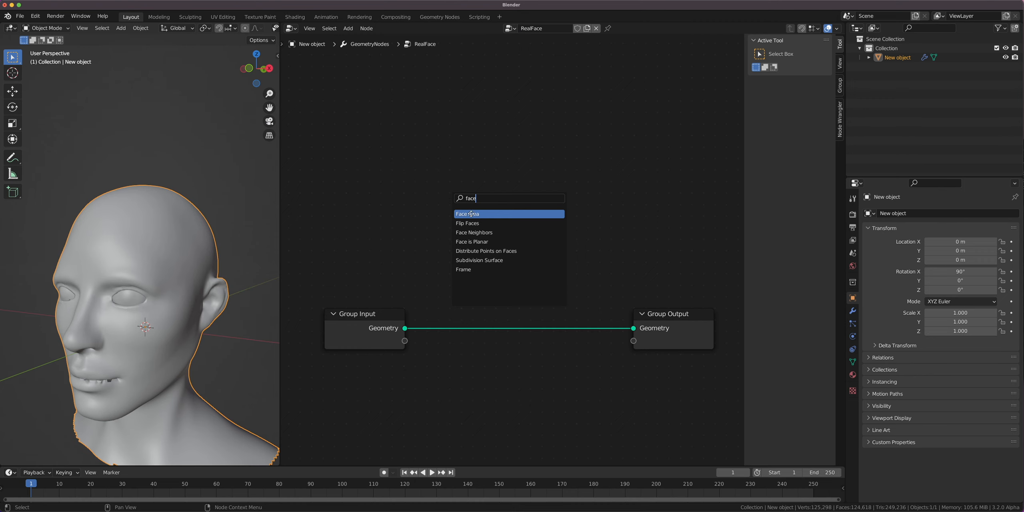
click(470, 214)
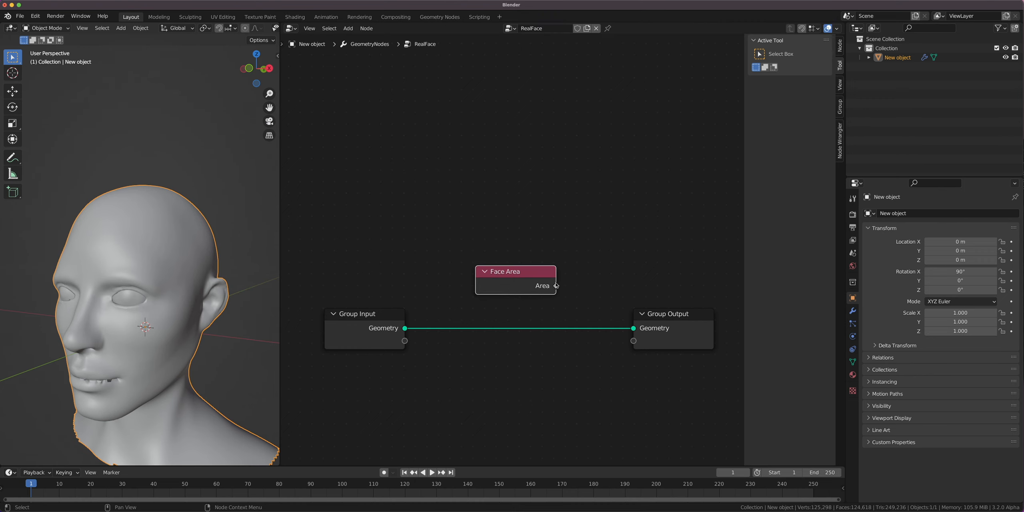
drag(556, 286, 652, 341)
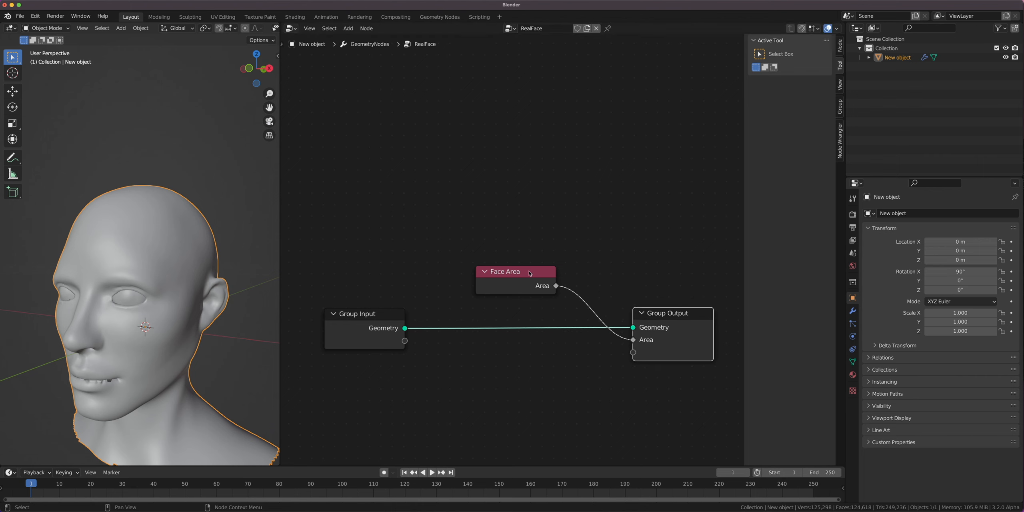
drag(530, 274, 534, 372)
Name the Area output attribute RealArea in the head's GeometryNodes modifier.
click(853, 311)
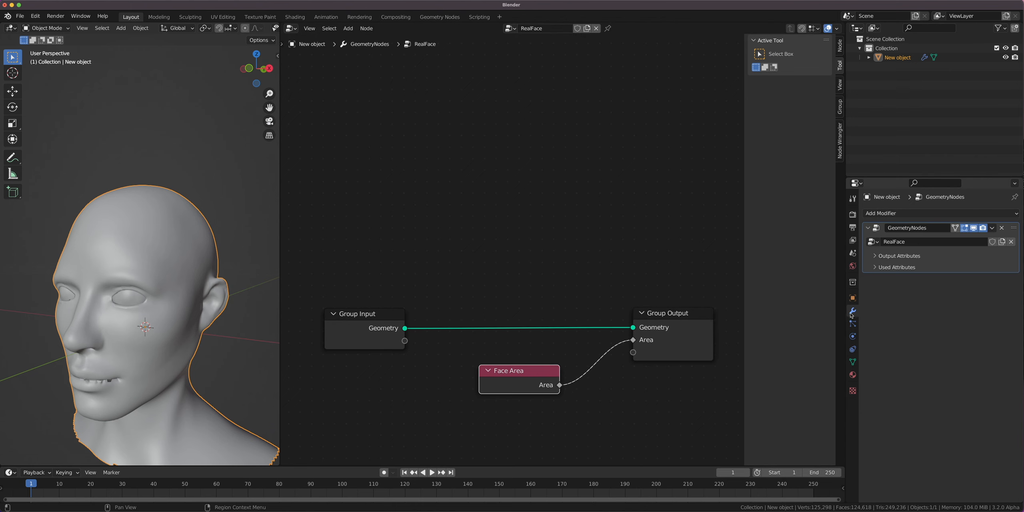
click(885, 257)
click(948, 269)
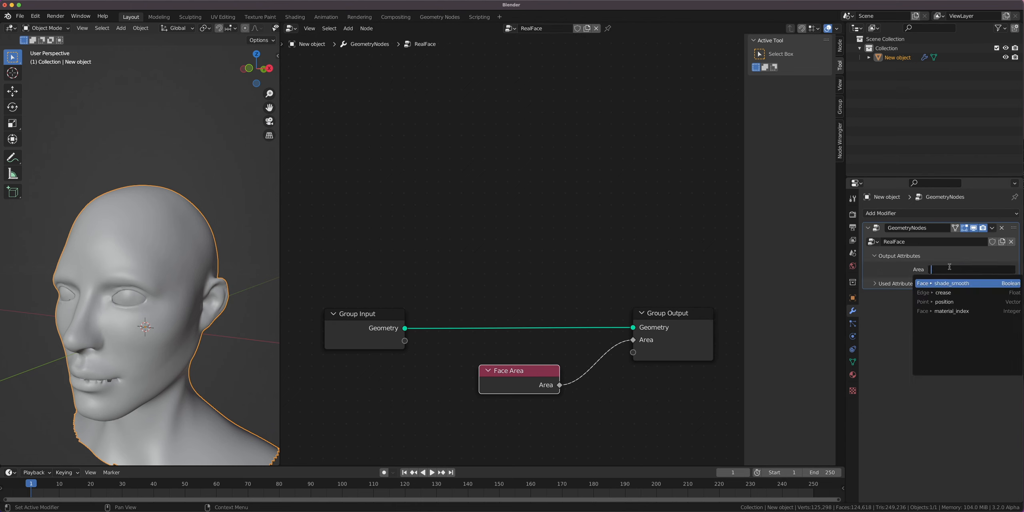
text(R)
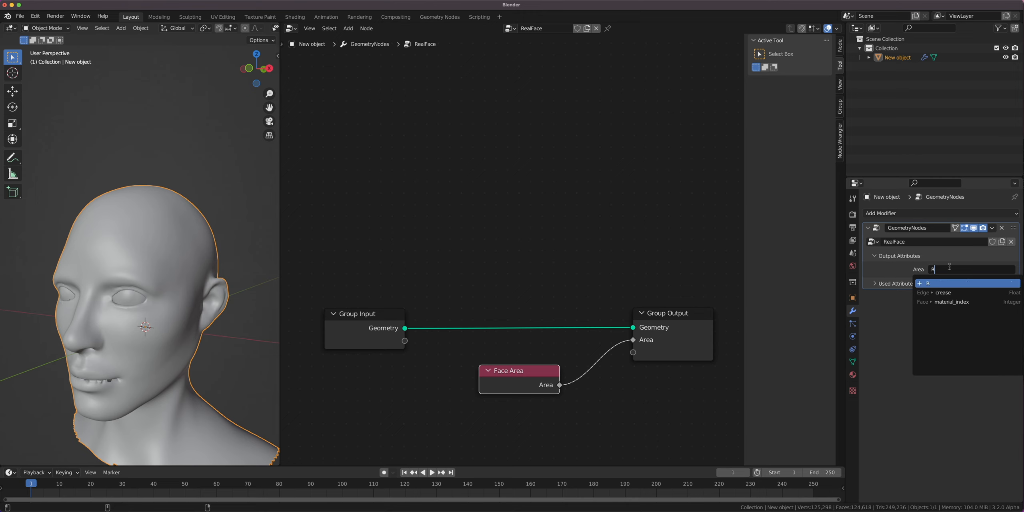
text(ealArea)
key(Return)
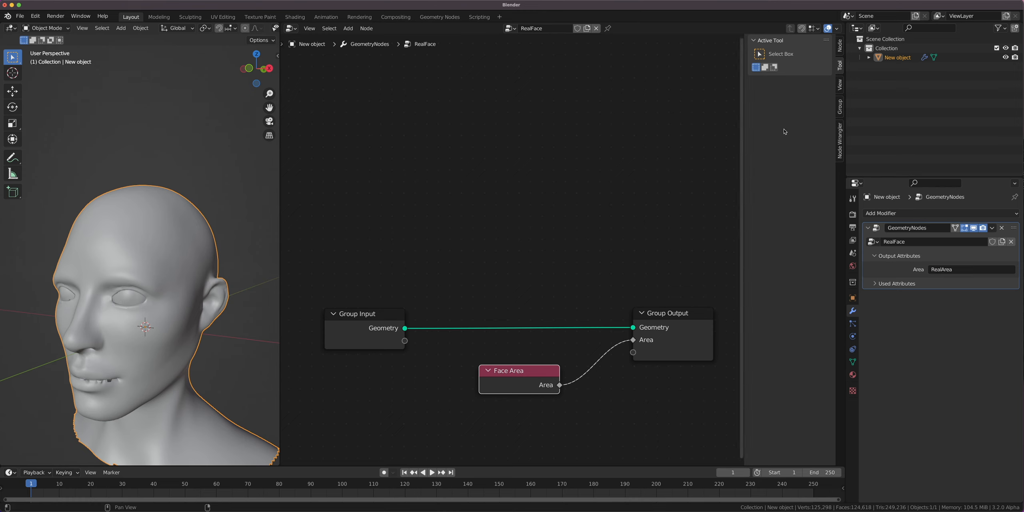
Split the geometry node editor side by side and switch the new area to the Shader Editor.
click(840, 103)
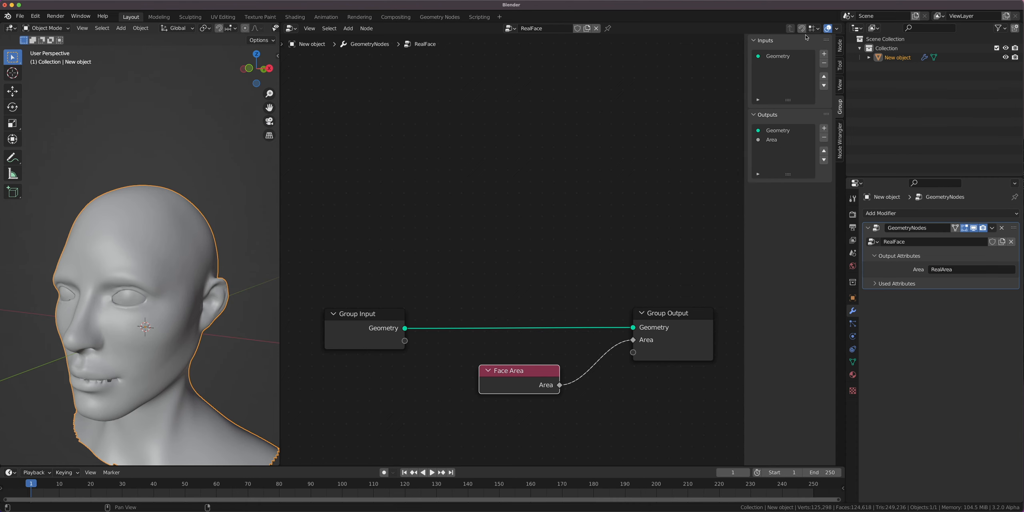
drag(836, 25, 489, 30)
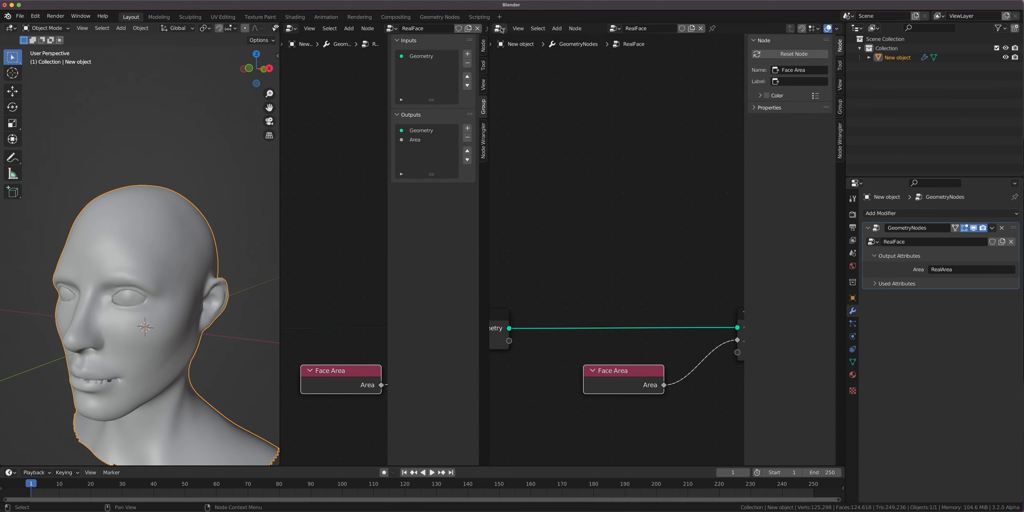
click(501, 29)
click(521, 114)
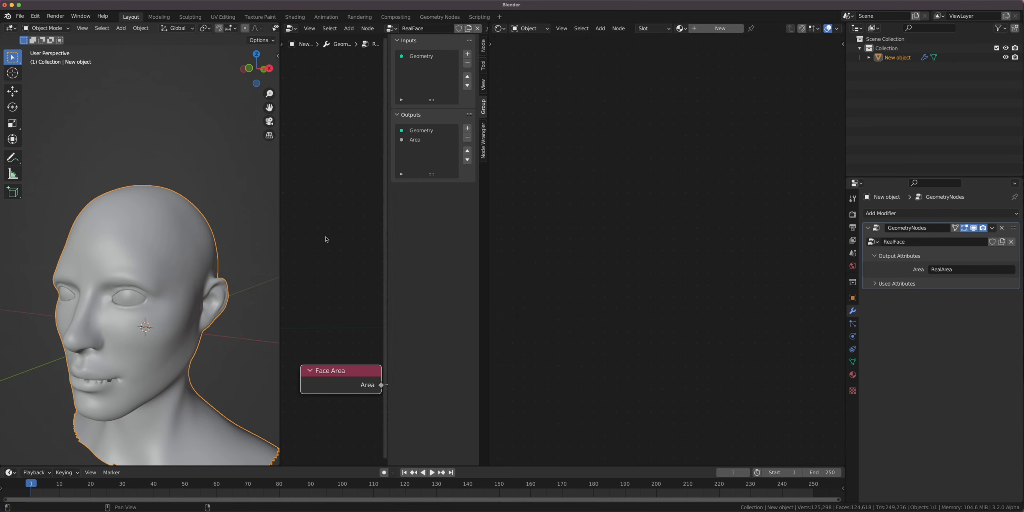
Assign the existing material named Material to the head and show its material properties.
click(680, 28)
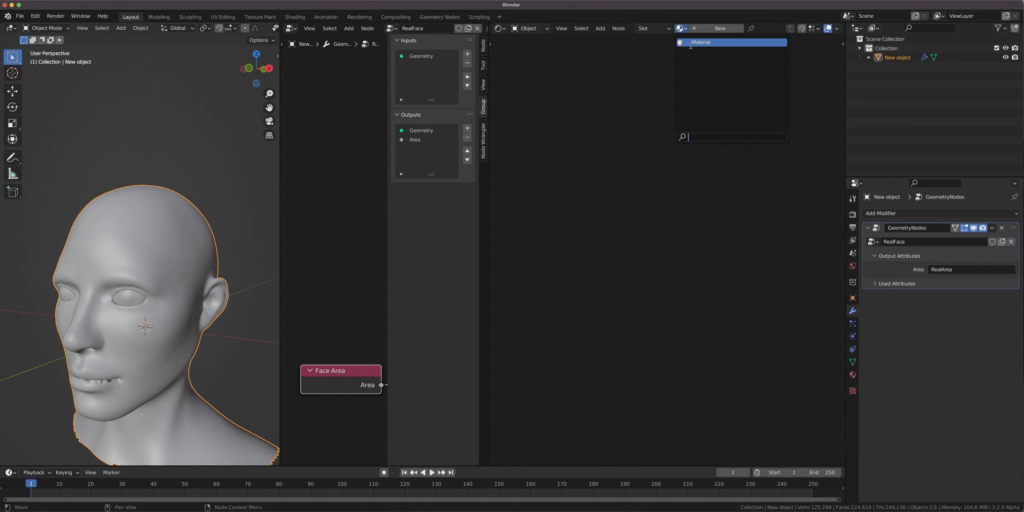
click(691, 45)
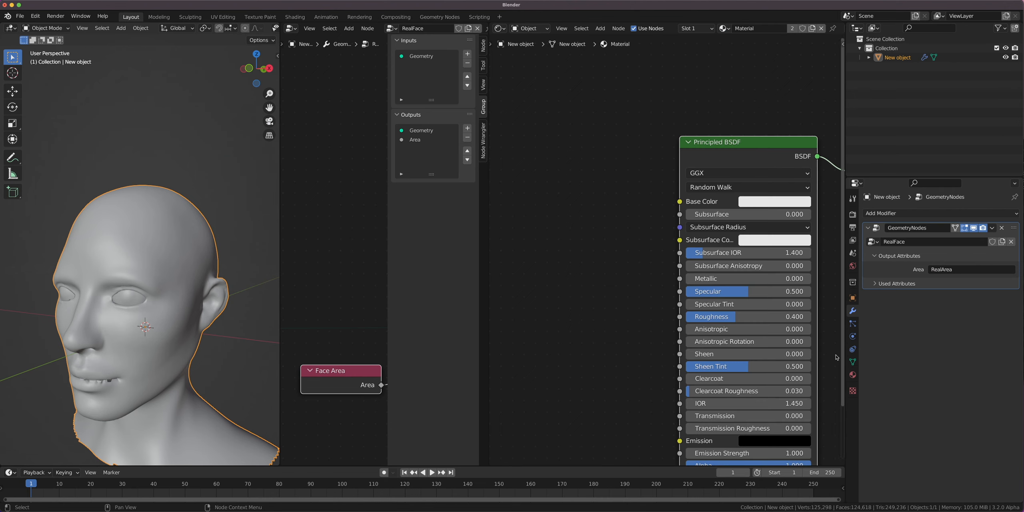
click(853, 376)
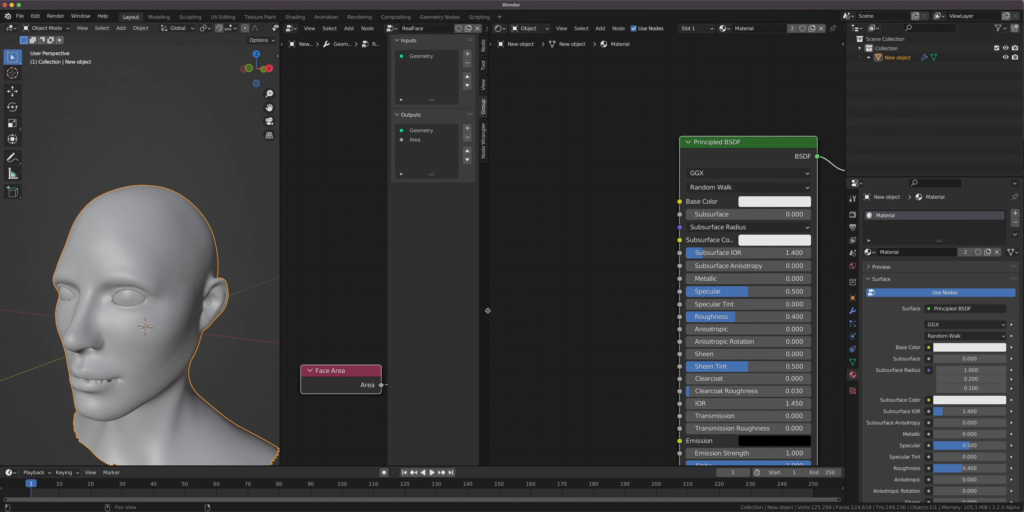
Widen the geometry node editor, hide its sidebar, and frame the Face Area and Group Output nodes.
drag(488, 312, 618, 305)
key(n)
middle_drag(542, 334, 472, 331)
scroll(471, 331, down, 3)
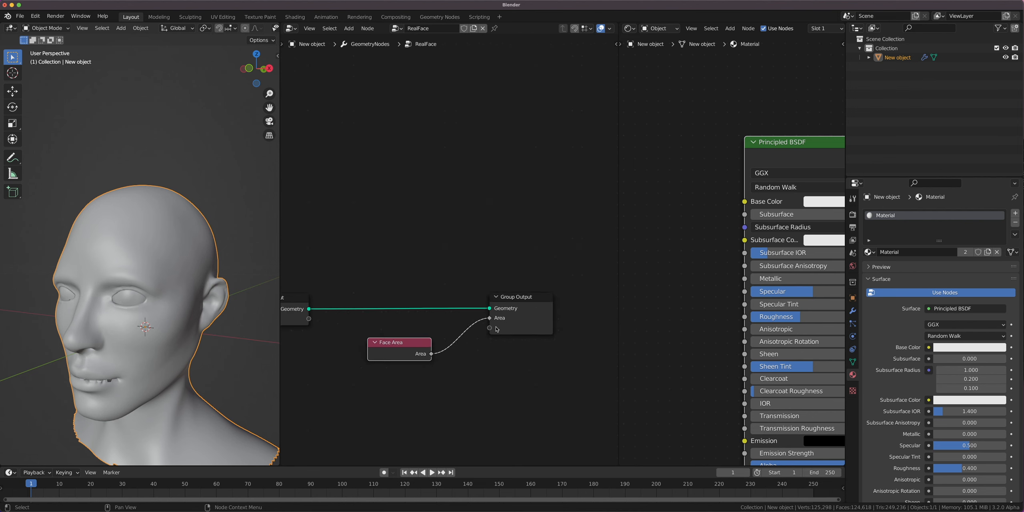
scroll(468, 329, up, 5)
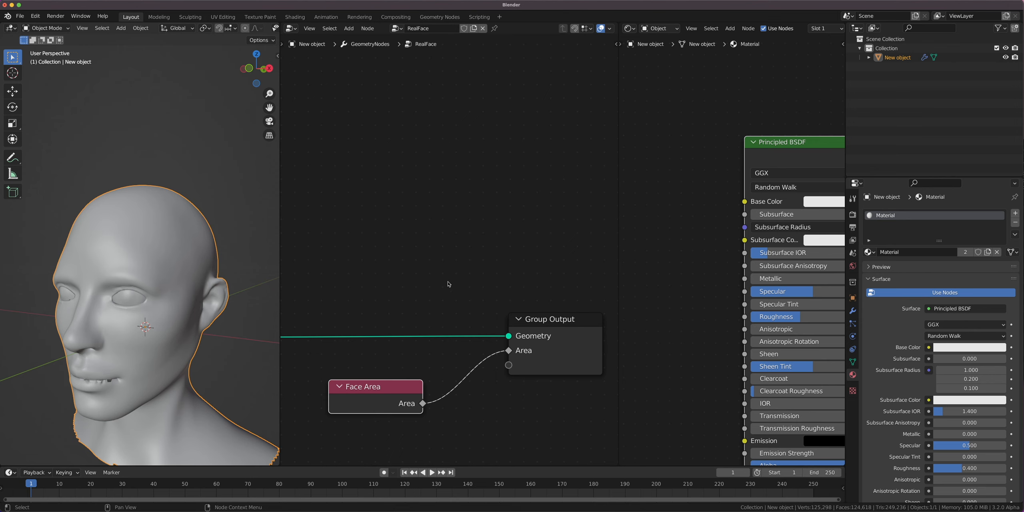
Switch the 3D viewport to Rendered shading and disable Scene World lighting so the head is lit by the preview environment.
key(z)
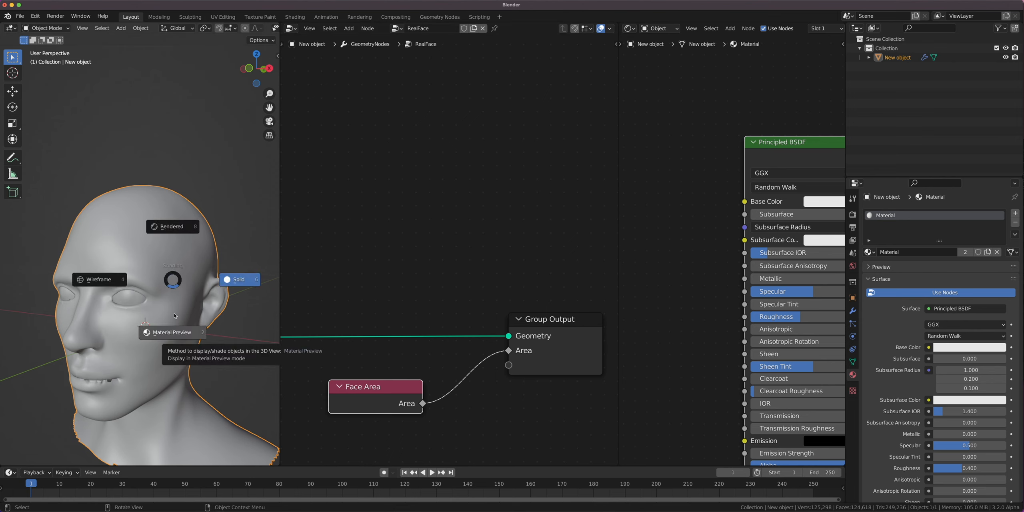
click(171, 239)
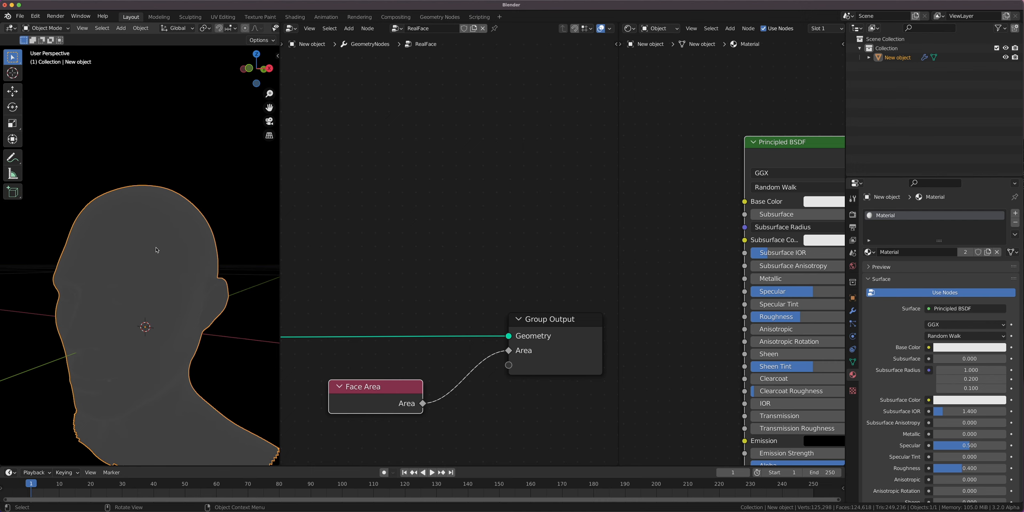
mouse_move(132, 276)
middle_down()
mouse_move(161, 282)
mouse_move(145, 283)
middle_up()
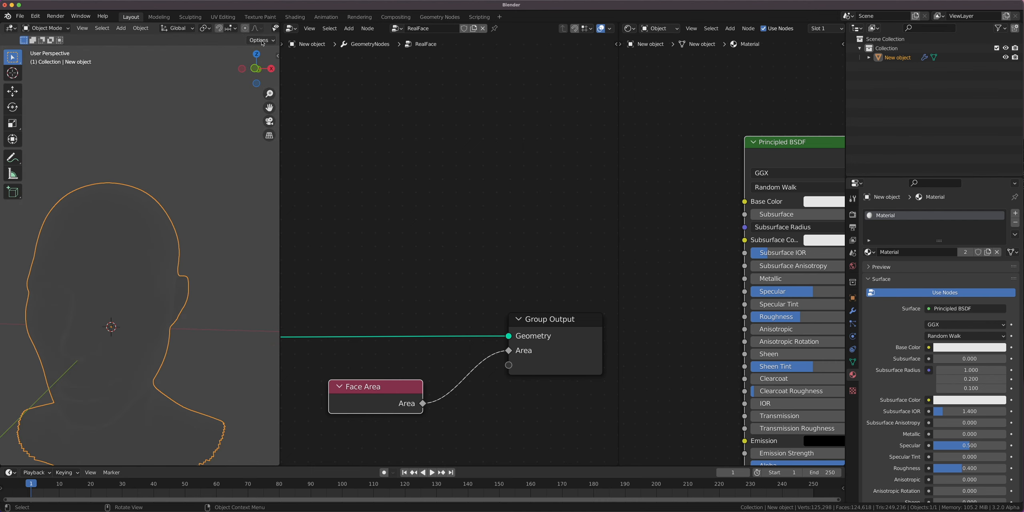
scroll(251, 31, down, 5)
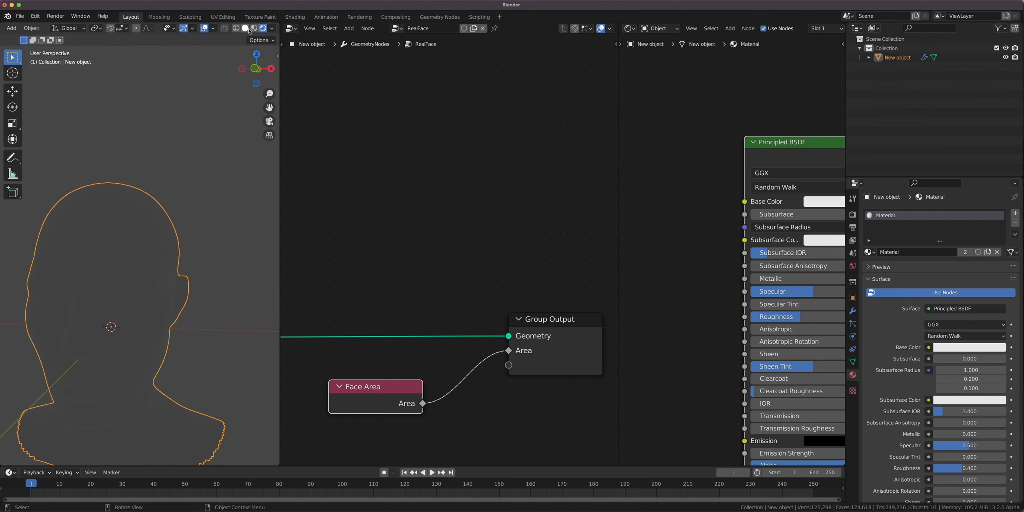
click(272, 29)
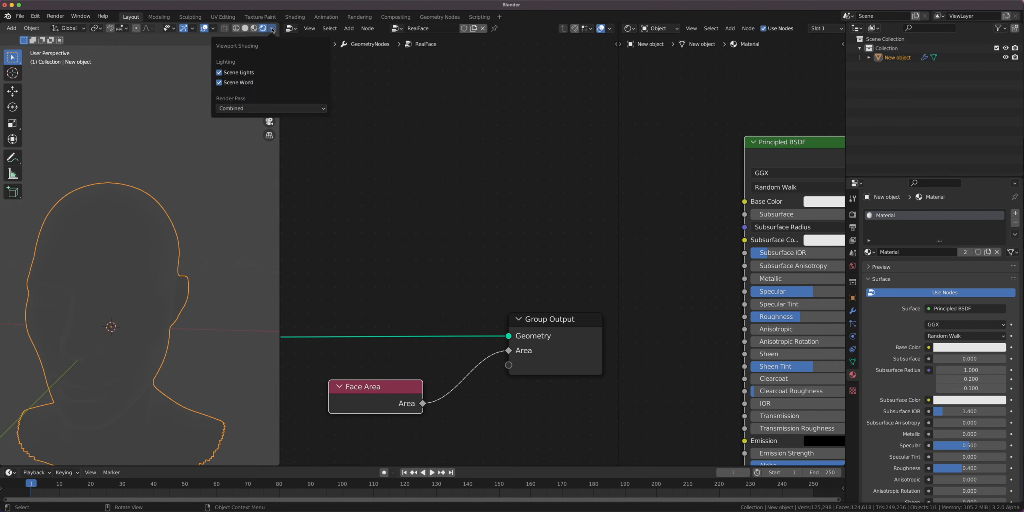
click(220, 83)
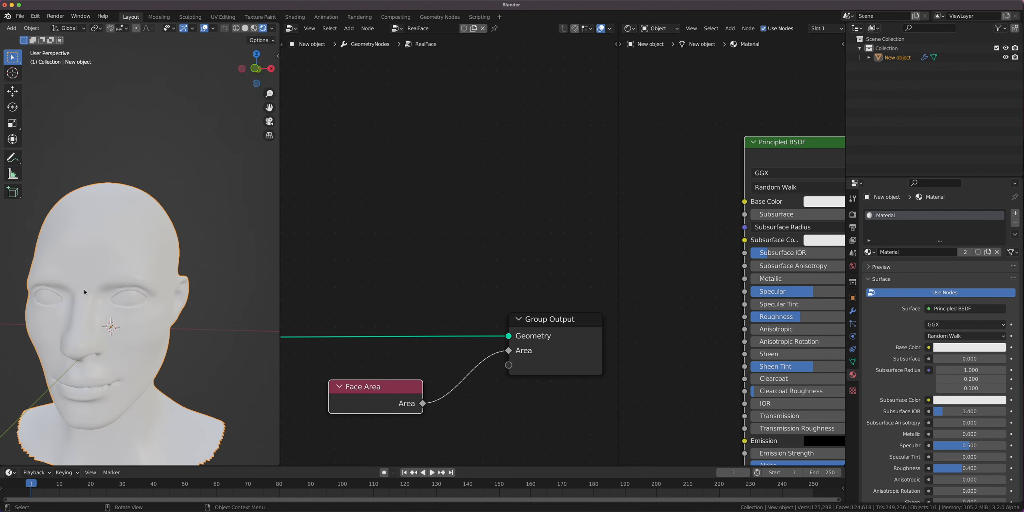
mouse_move(216, 247)
middle_down()
mouse_move(171, 243)
mouse_move(275, 240)
mouse_move(168, 245)
mouse_move(208, 247)
middle_up()
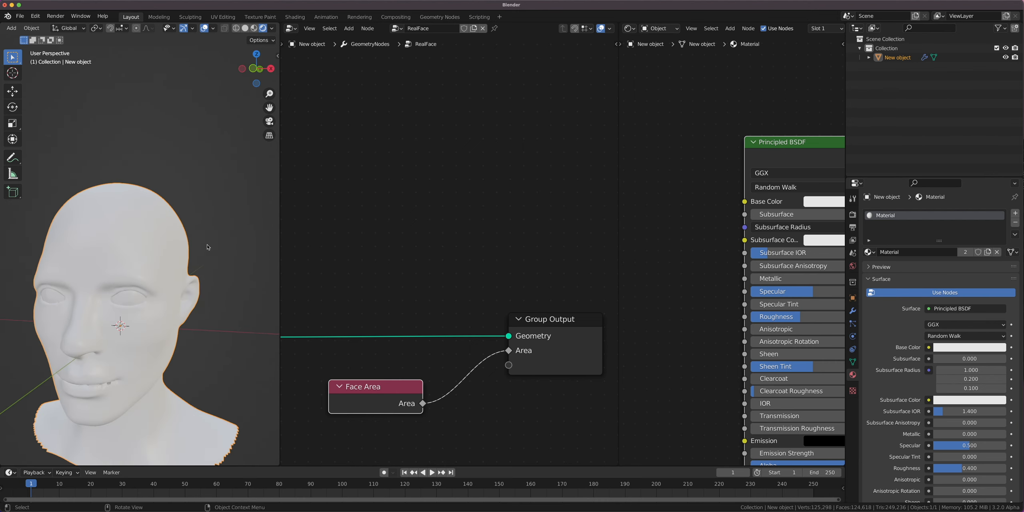
Darken the Principled BSDF's Base Color to a dark grey and centre the head in the viewport.
middle_drag(800, 240, 703, 244)
click(741, 205)
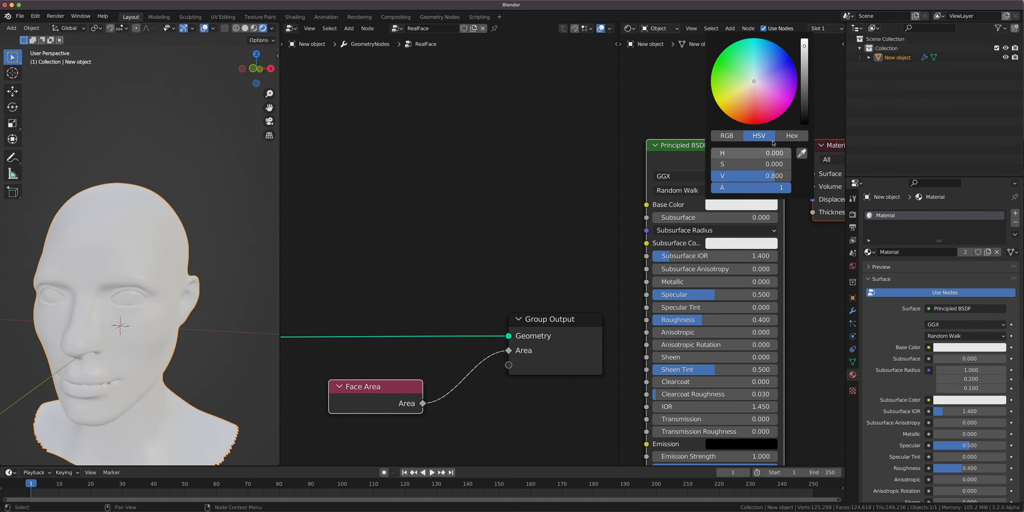
drag(804, 47, 805, 108)
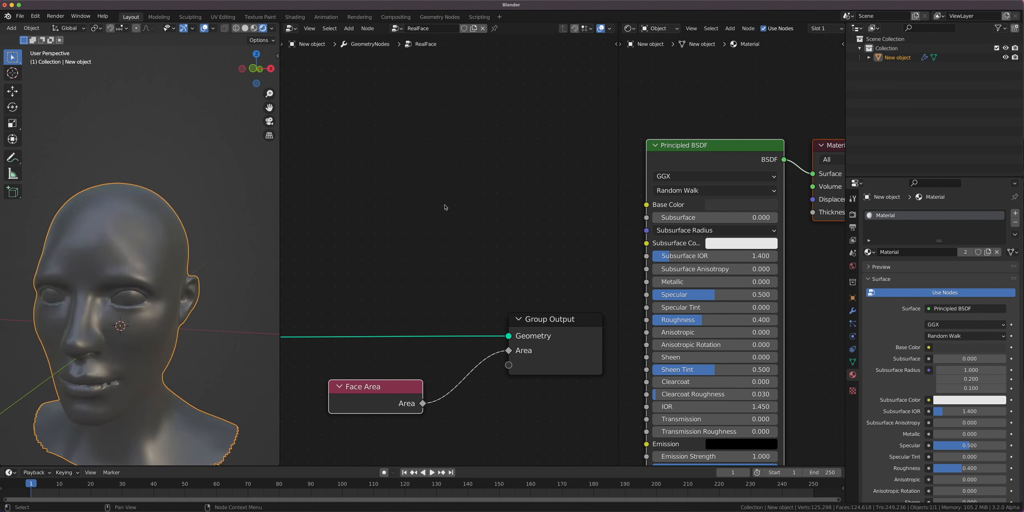
shift+middle_drag(200, 258, 160, 262)
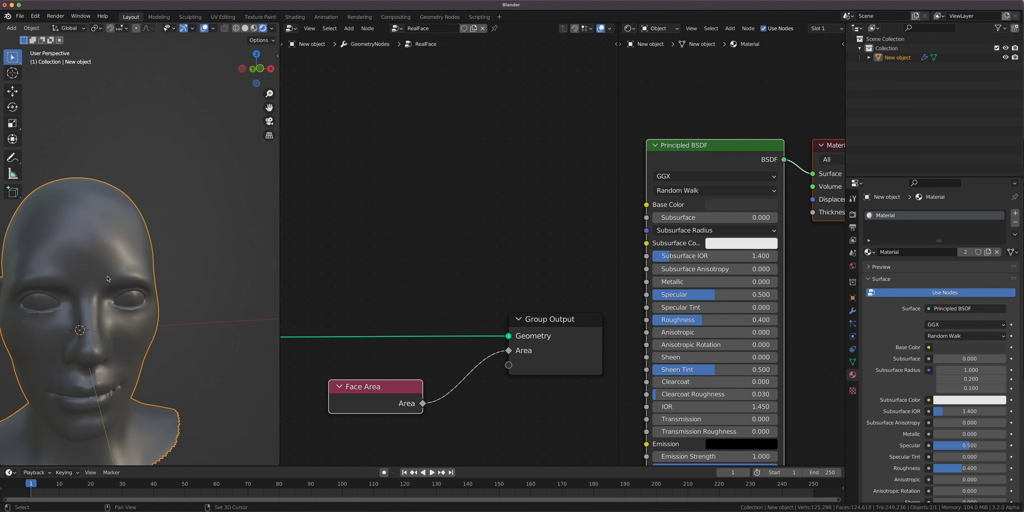
shift+middle_drag(108, 279, 190, 255)
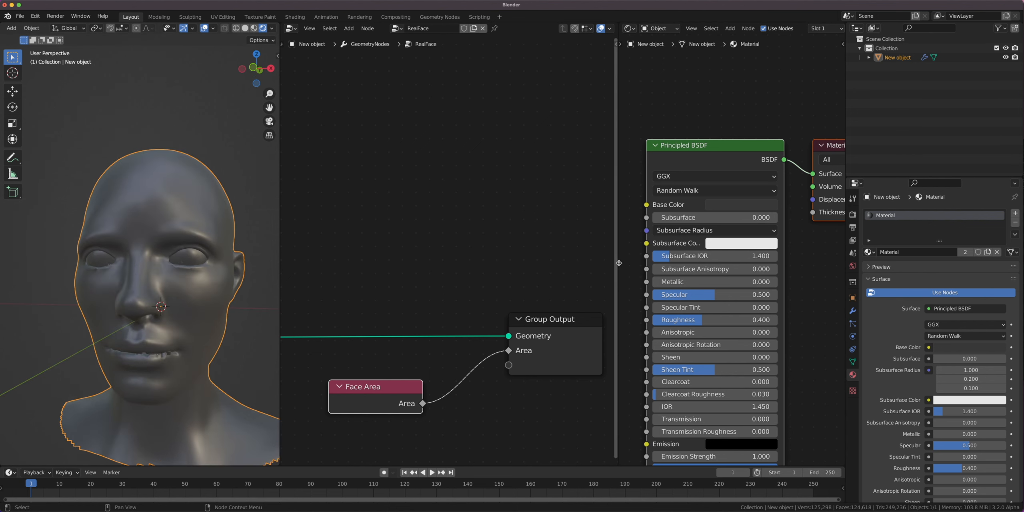
Widen the Shader Editor and add an Attribute node beside the Principled BSDF, on its input side.
drag(619, 262, 573, 264)
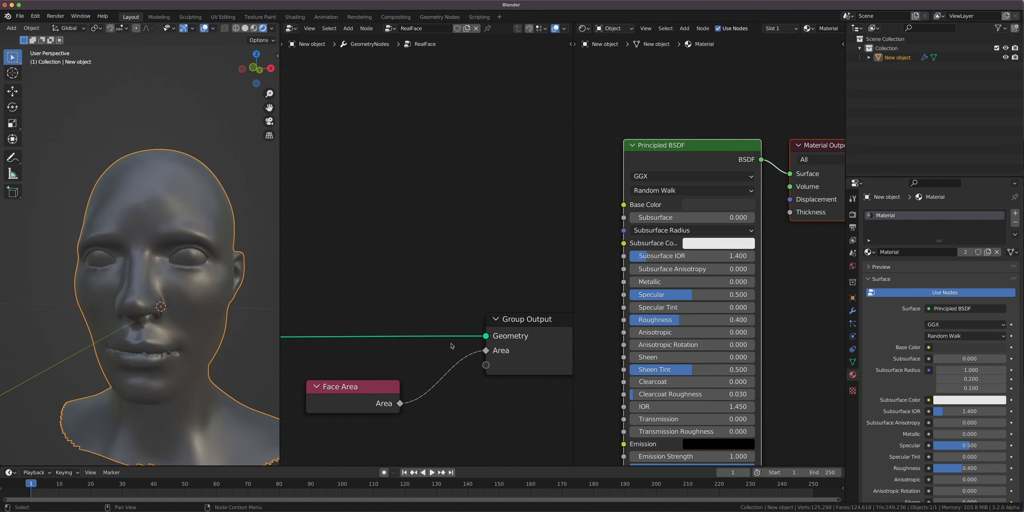
scroll(451, 345, down, 3)
scroll(762, 296, down, 3)
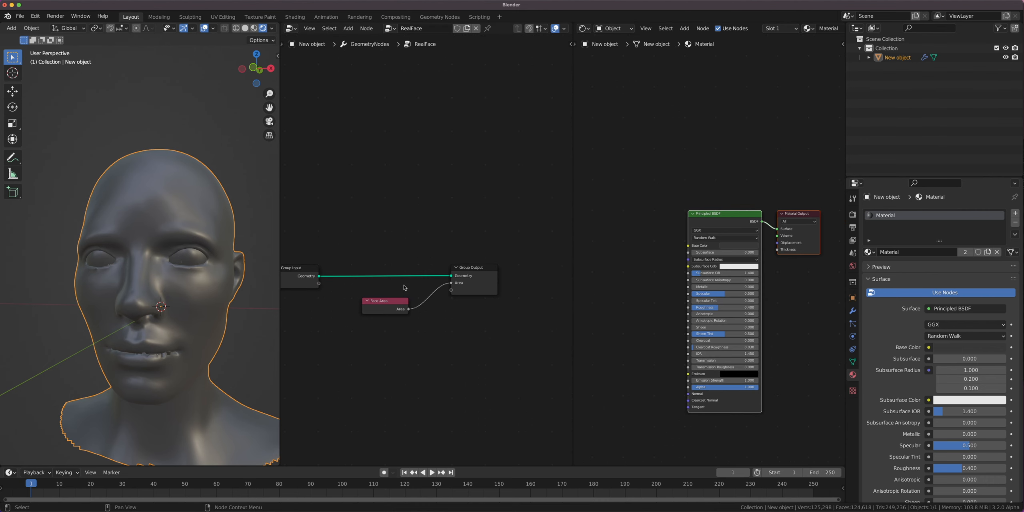
scroll(405, 288, down, 1)
scroll(709, 249, up, 1)
key(shift+a)
click(655, 164)
text(a)
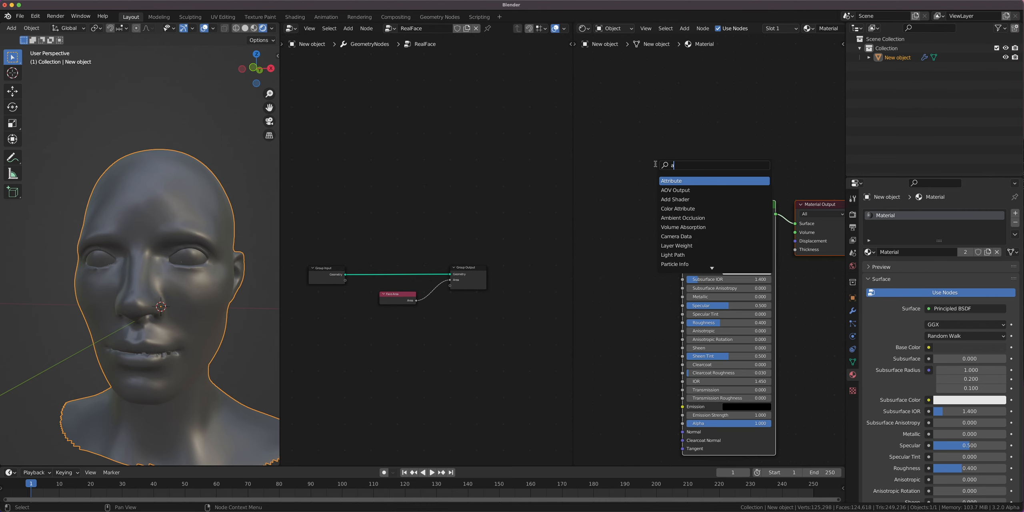
text(ttrib)
key(Return)
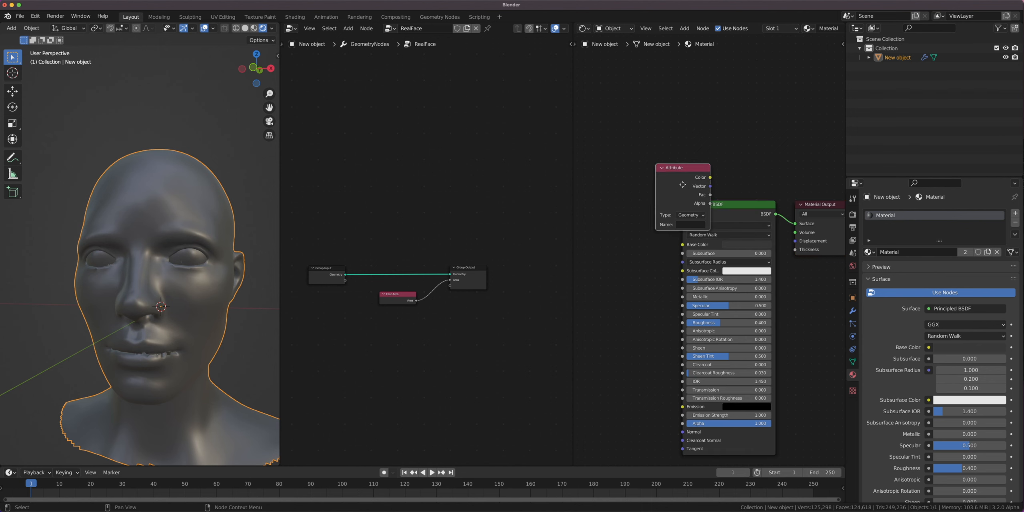
click(623, 257)
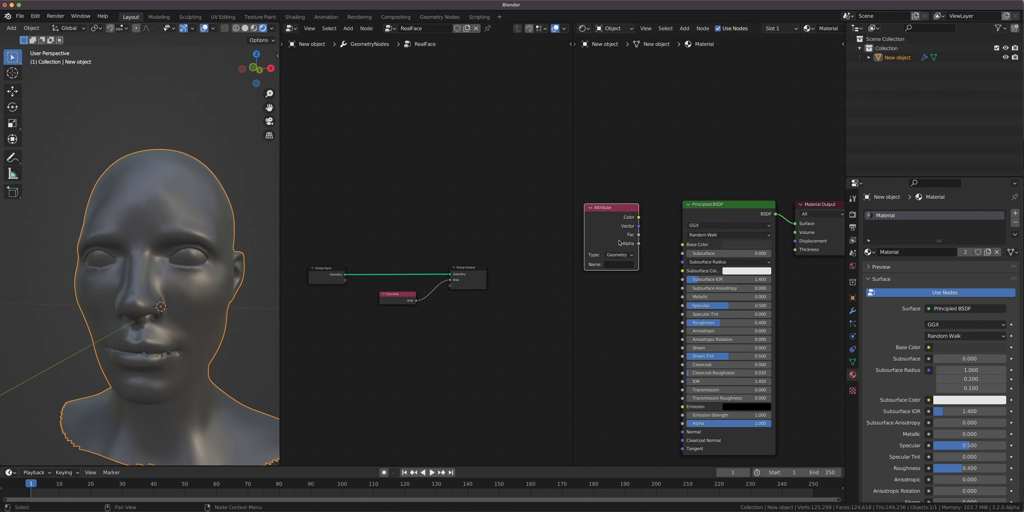
Name the Attribute node's attribute RealArea, matching the modifier's output attribute, and preview its Color output on the head.
click(622, 264)
scroll(428, 325, up, 2)
click(383, 317)
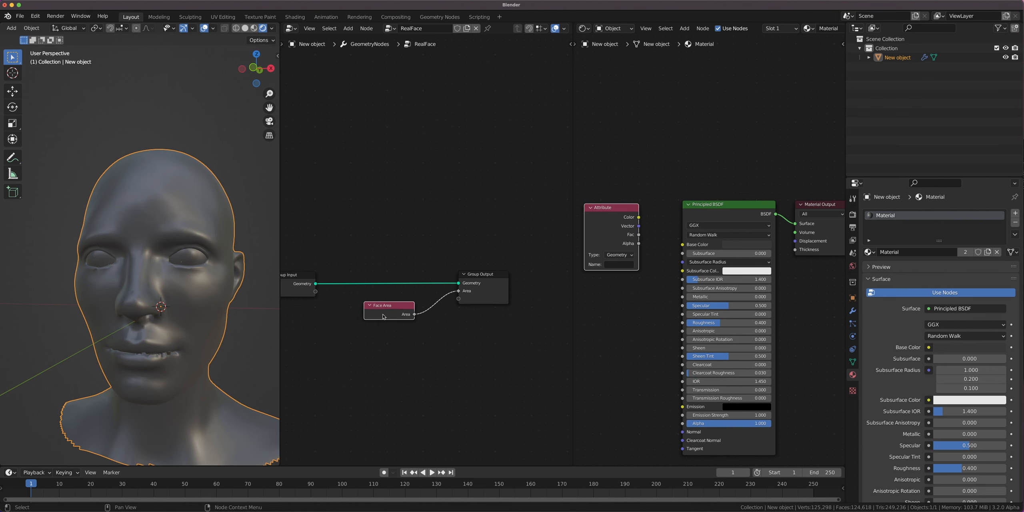
click(852, 312)
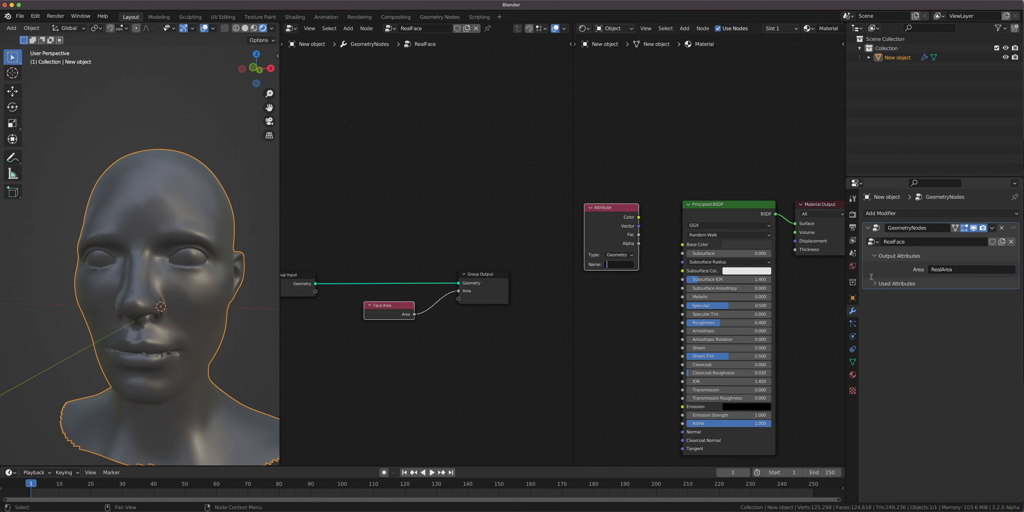
right_click(943, 271)
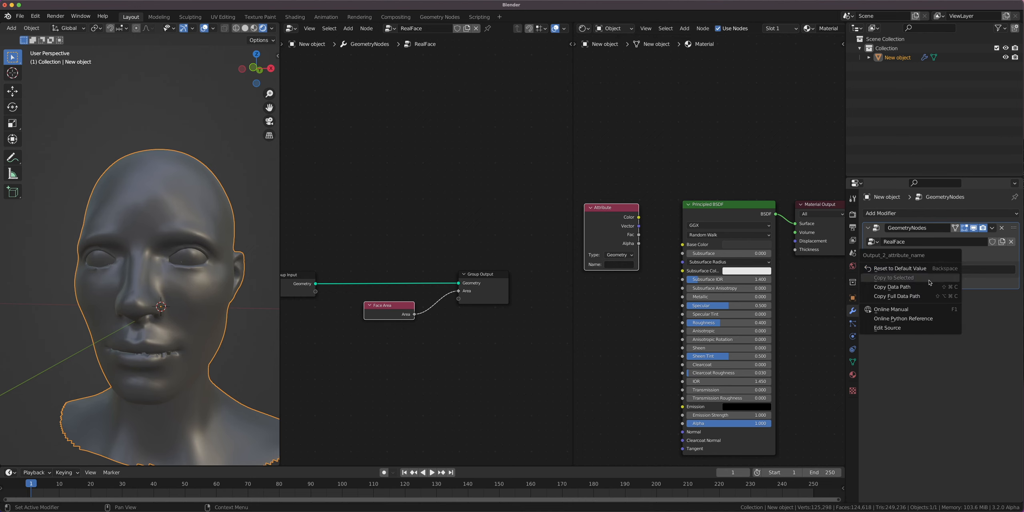
click(630, 265)
text(R)
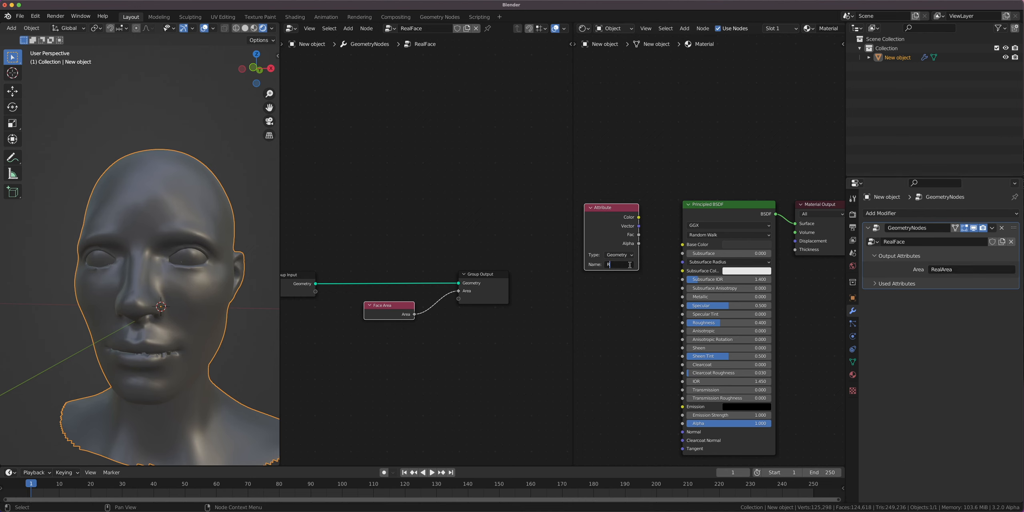
text(ealArea)
key(Return)
ctrl+shift+click(621, 237)
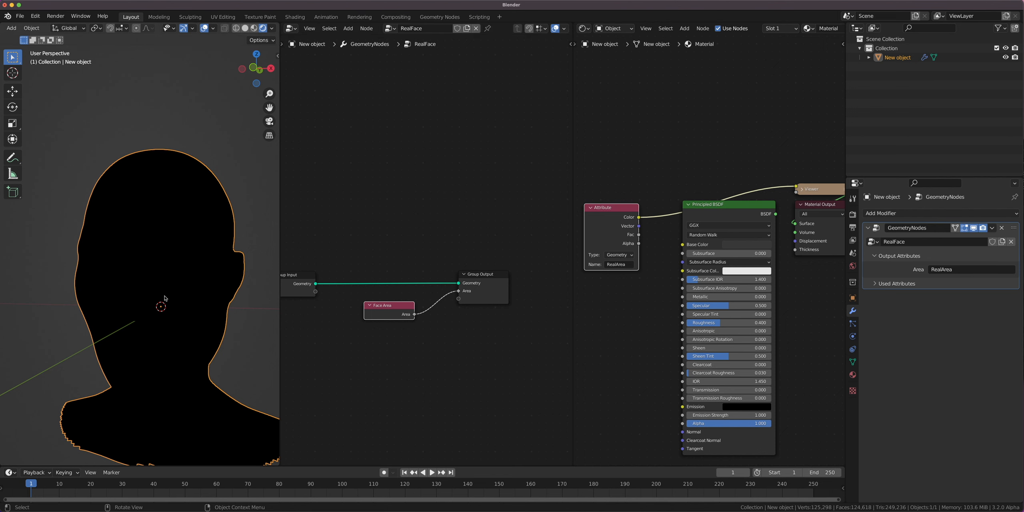
Select the head's entire mesh in Edit Mode, hide the viewport overlays, and try scaling the mesh up slightly.
key(Tab)
scroll(165, 300, down, 4)
key(a)
key(s)
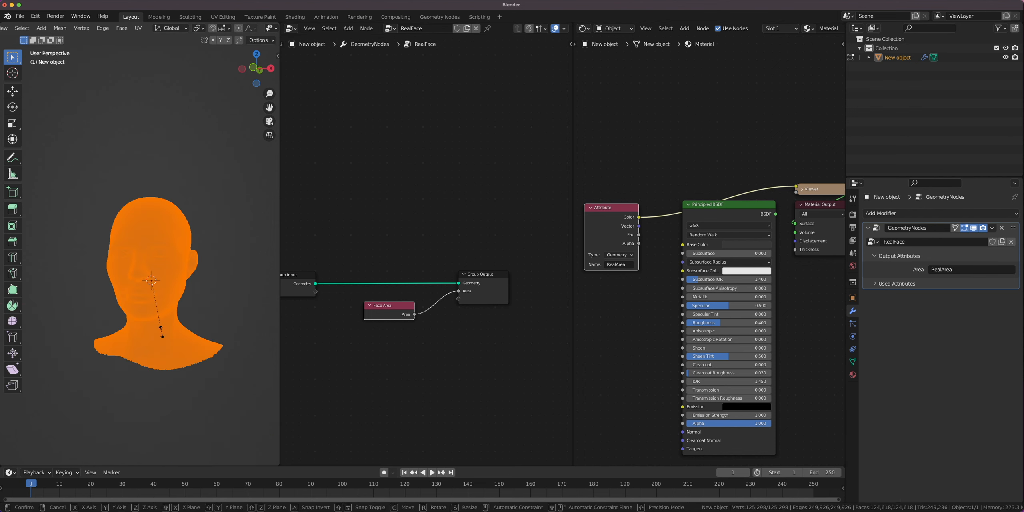
key(Escape)
scroll(235, 32, down, 4)
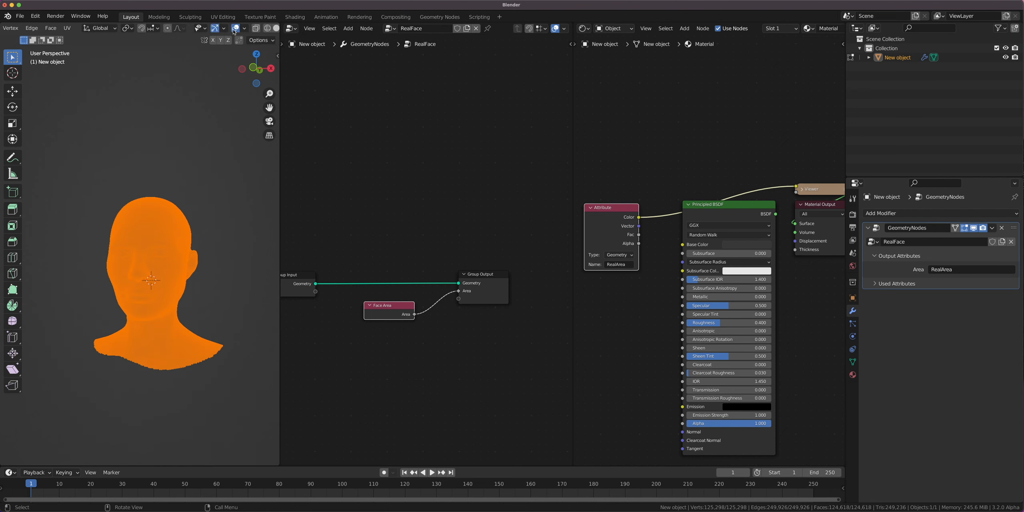
scroll(234, 31, down, 3)
click(207, 29)
key(s)
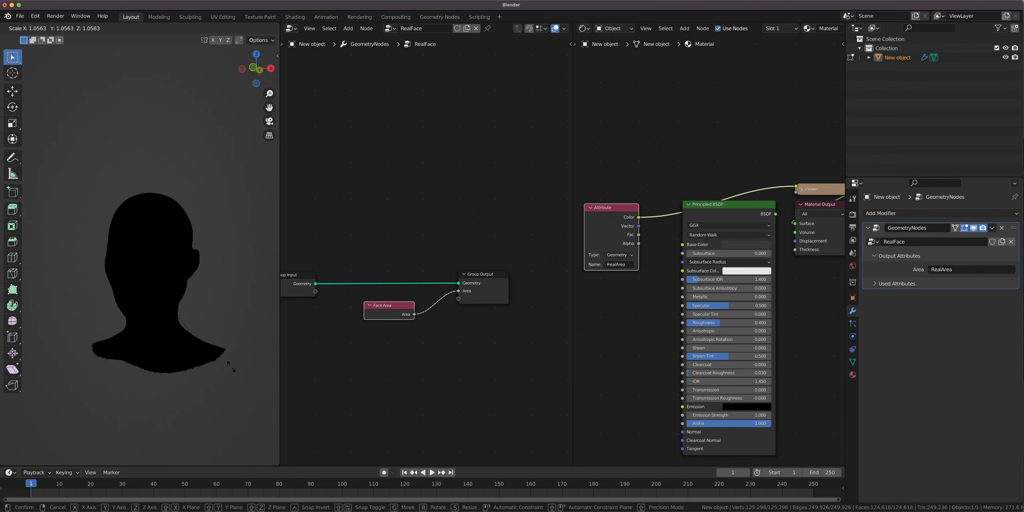
key(Escape)
Try scaling the entire mesh up by about 93 times, cancel the change, and return to Object Mode.
scroll(172, 319, down, 9)
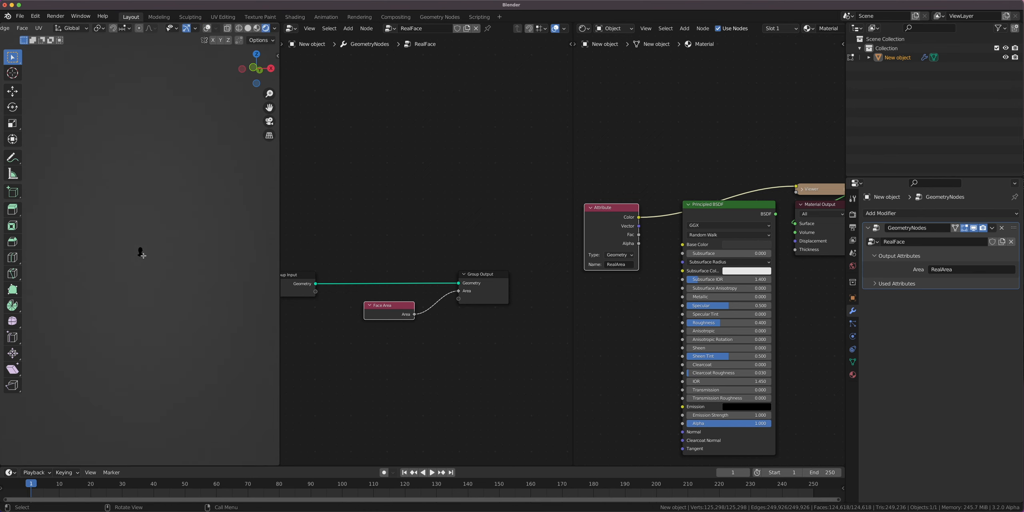
key(s)
key(Escape)
key(s)
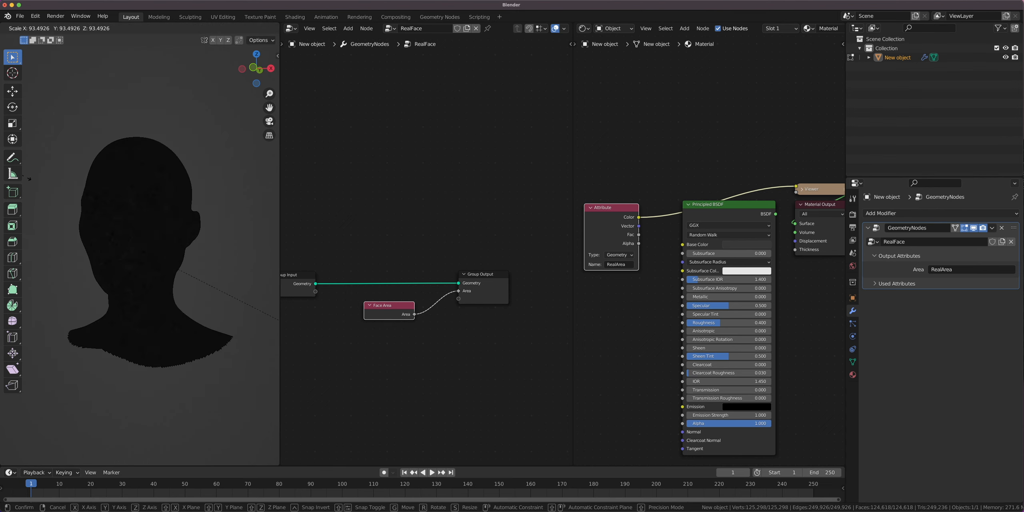
key(Escape)
key(Tab)
scroll(142, 248, up, 15)
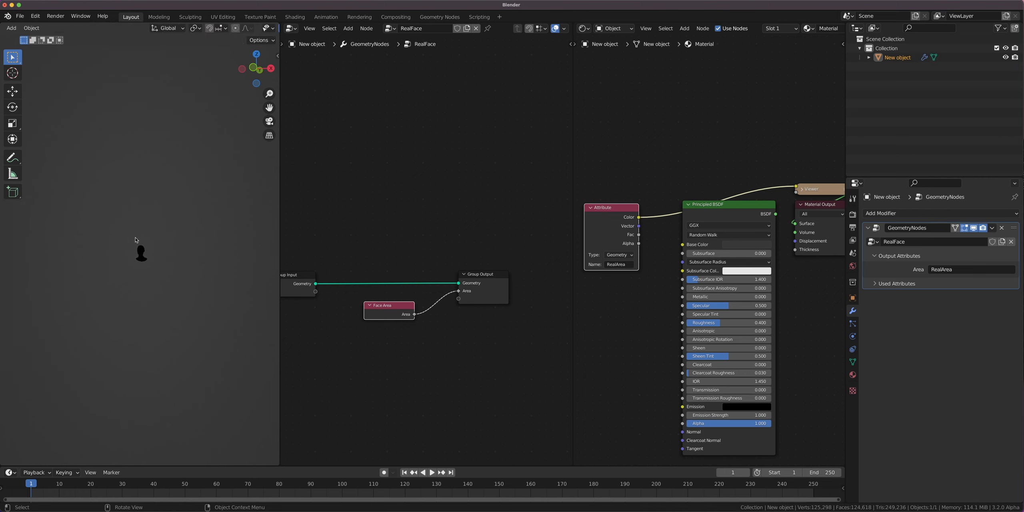
scroll(156, 261, up, 2)
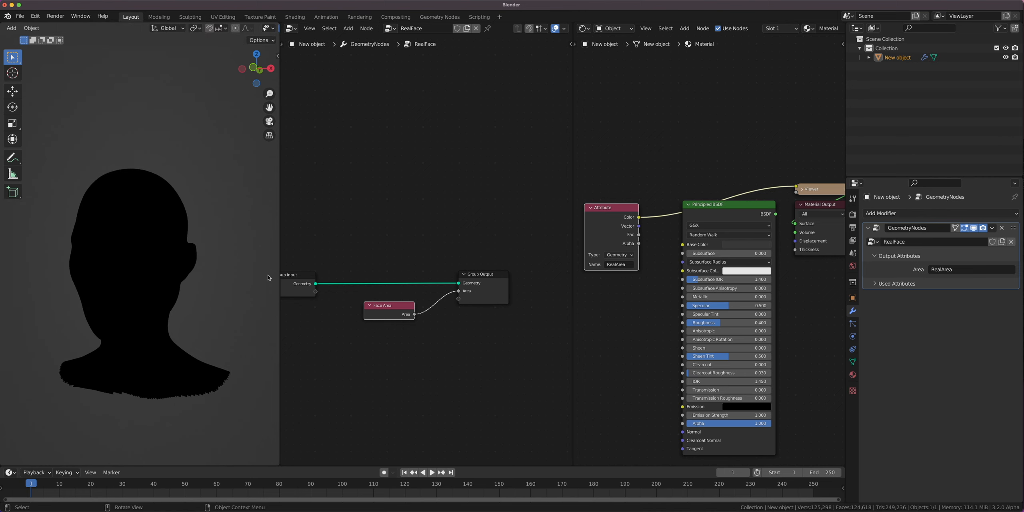
Insert a Math node on the link between Face Area and the Group Output's Area socket.
key(shift+a)
click(427, 216)
text(math)
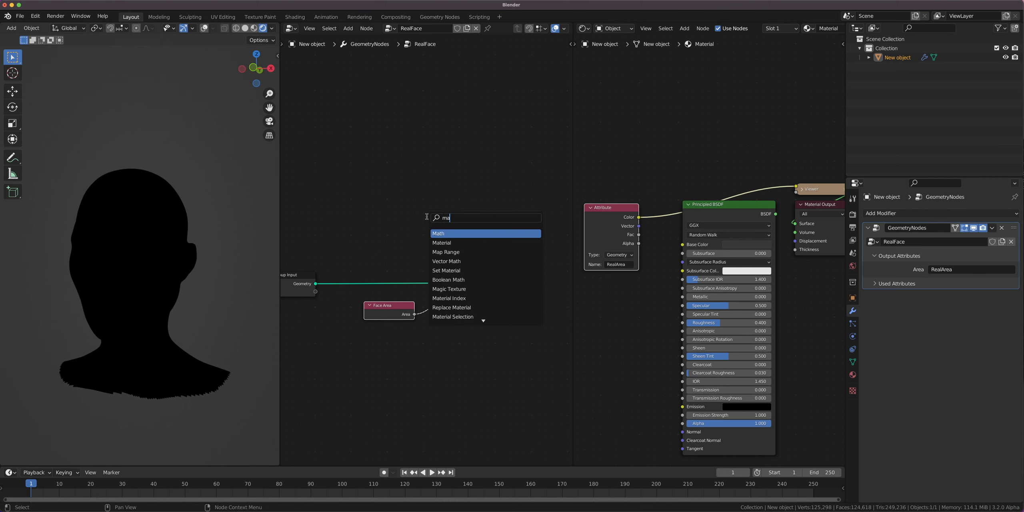
click(454, 232)
click(454, 302)
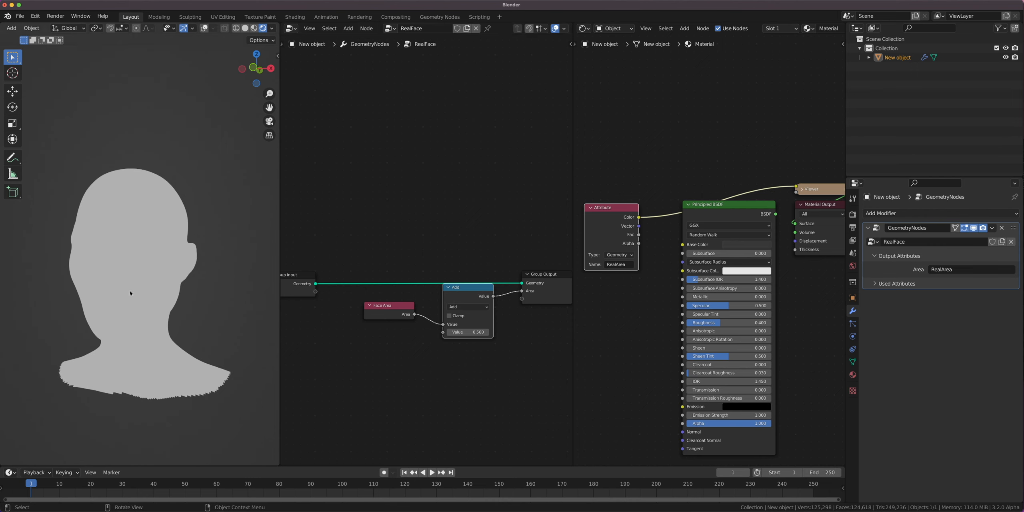
scroll(130, 291, up, 1)
mouse_move(466, 333)
mouse_down()
mouse_move(475, 333)
mouse_move(466, 333)
mouse_up()
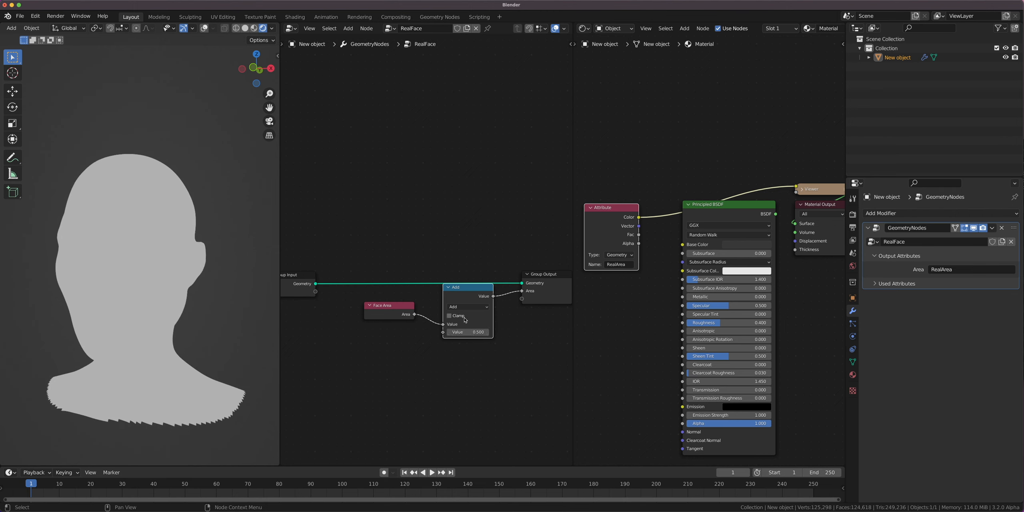
Change the Math node's operation to Multiply and raise its multiplier to 100000.
click(466, 307)
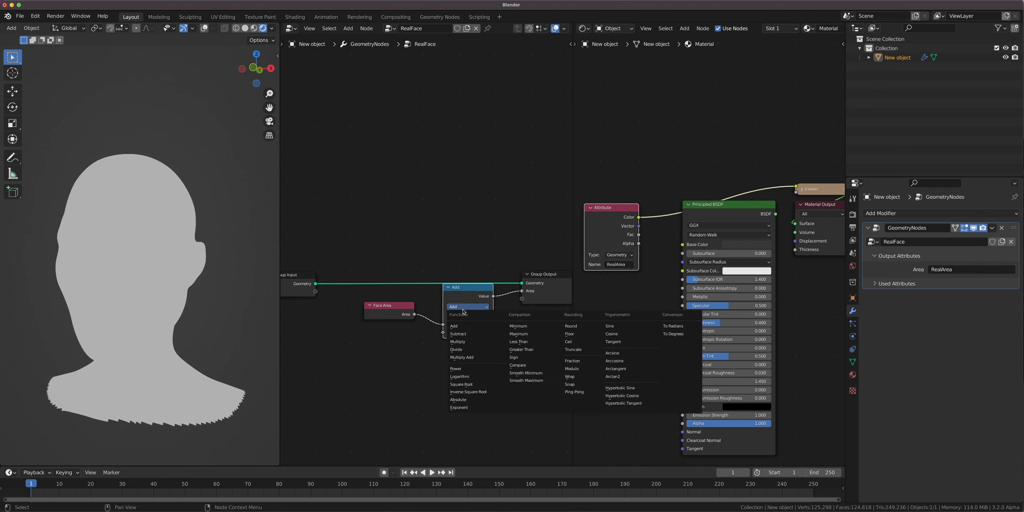
click(462, 342)
click(462, 332)
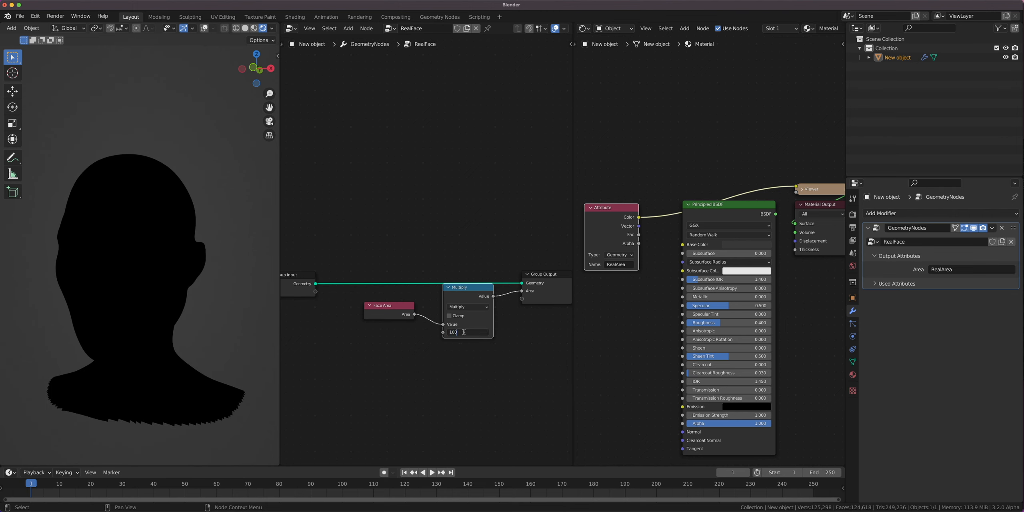
key(Return)
click(464, 332)
text(10000)
key(Return)
click(464, 333)
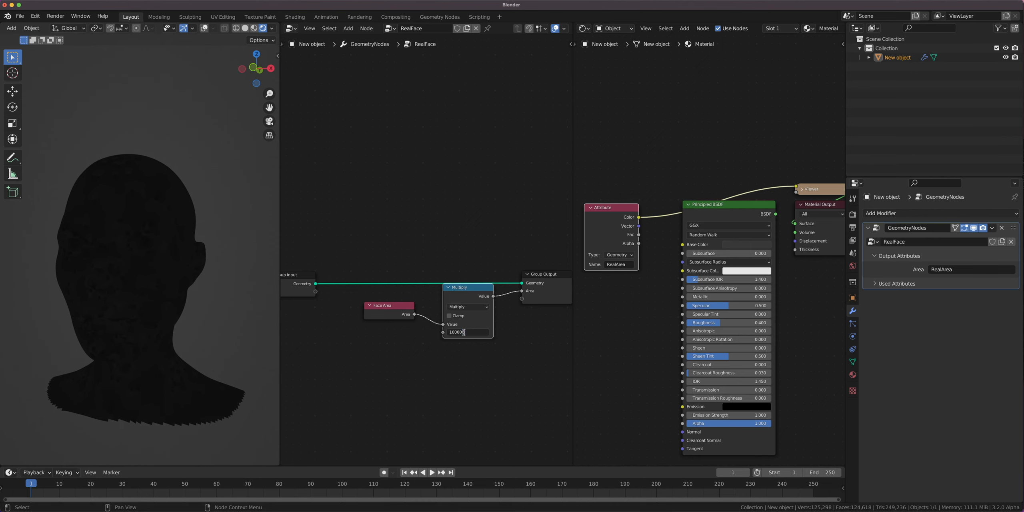
text(100000)
key(Return)
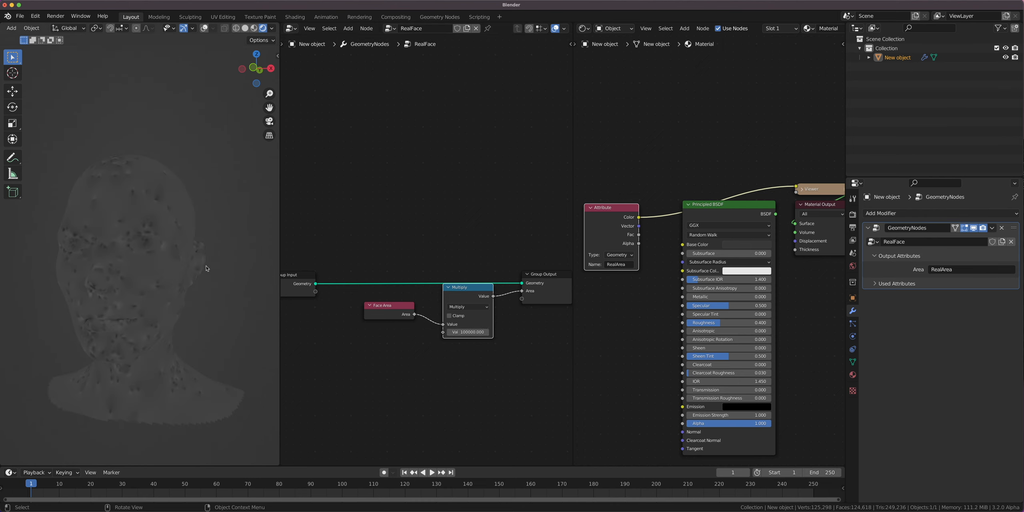
Examine the RealArea shading across the head from the side and front, up close and at a distance.
middle_drag(207, 269, 146, 299)
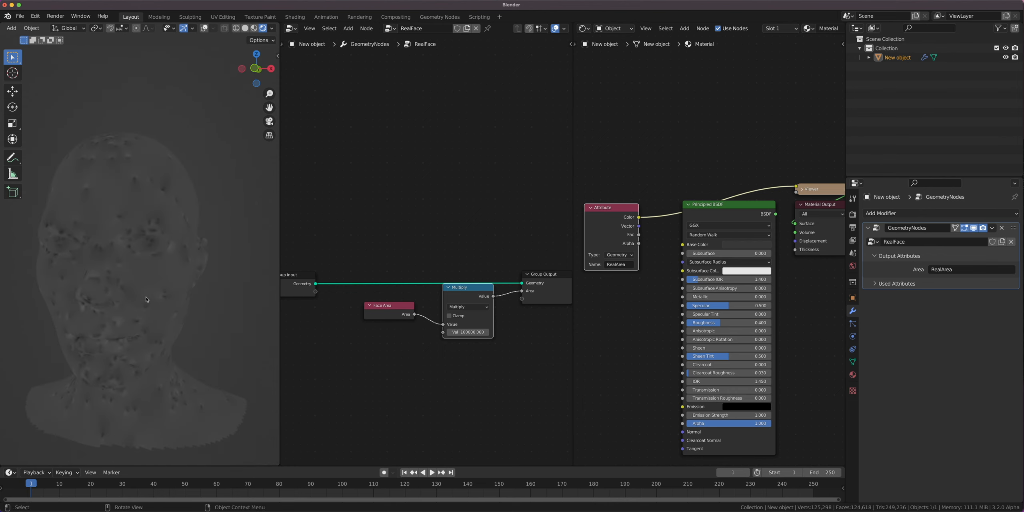
scroll(146, 299, up, 4)
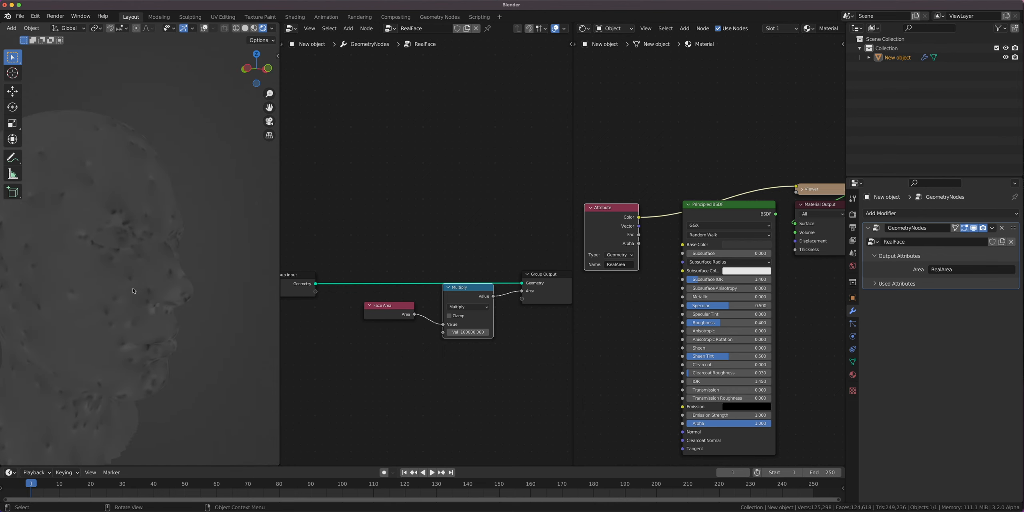
key(KP_3)
middle_drag(135, 292, 157, 269)
scroll(157, 272, down, 1)
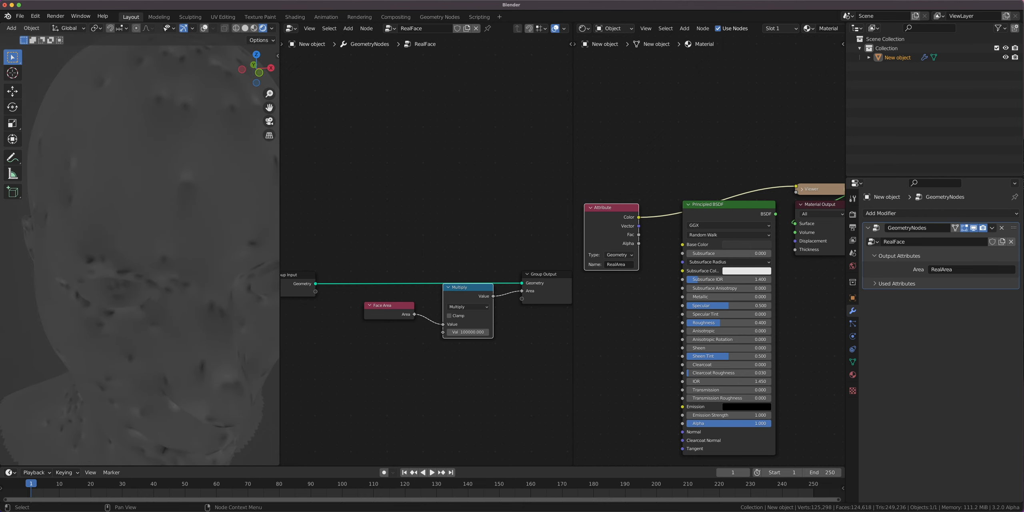
mouse_move(714, 510)
middle_drag(186, 245, 124, 242)
scroll(144, 254, down, 2)
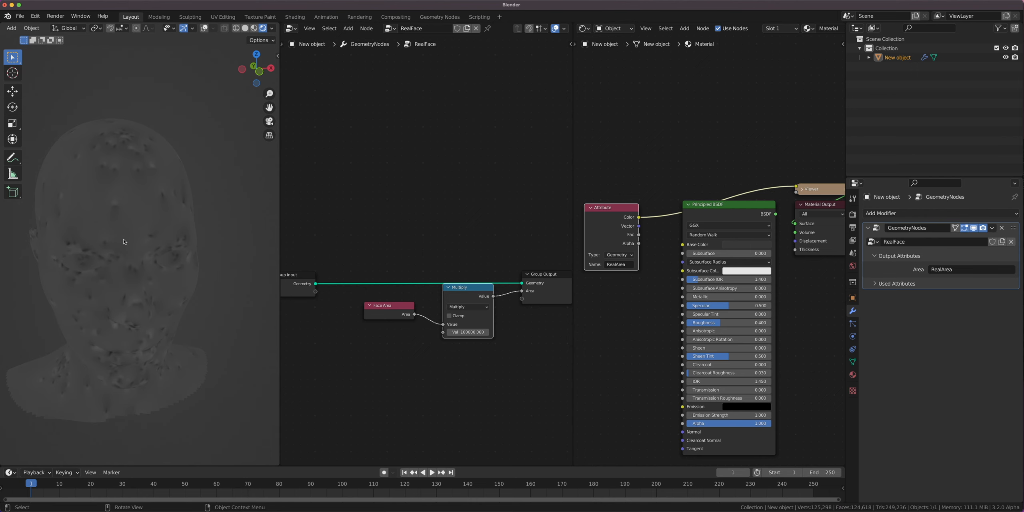
Show the viewport overlays again and set the mesh data's Remesh mode to Quad.
click(205, 29)
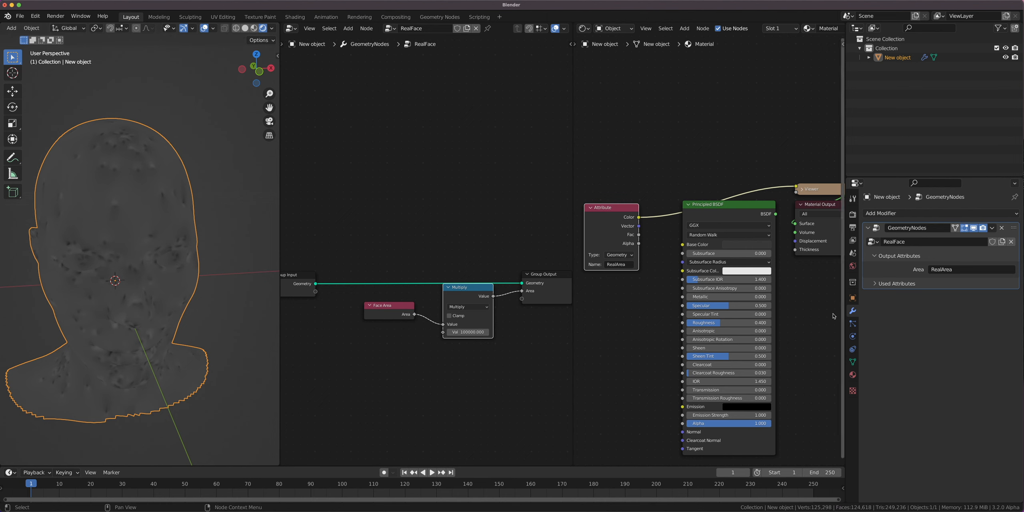
click(851, 362)
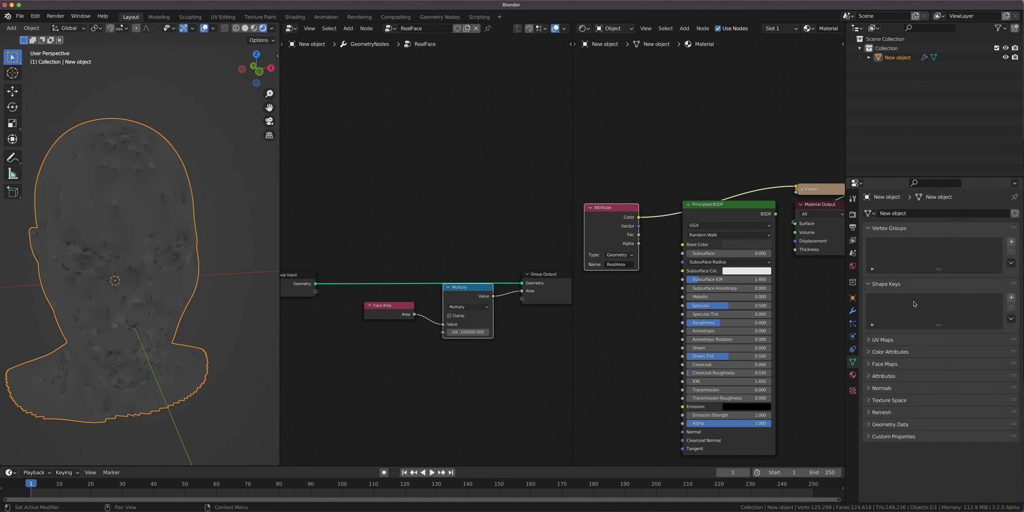
click(880, 412)
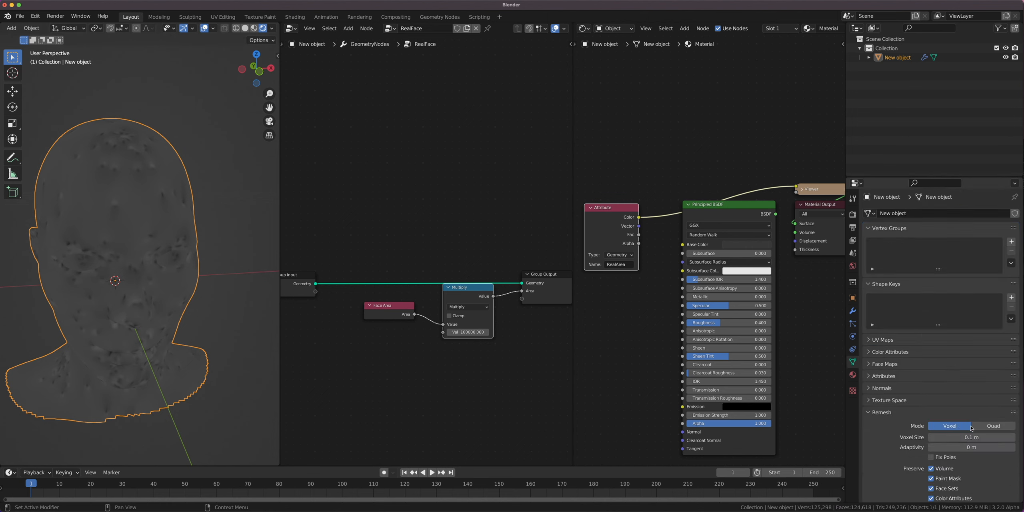
click(986, 427)
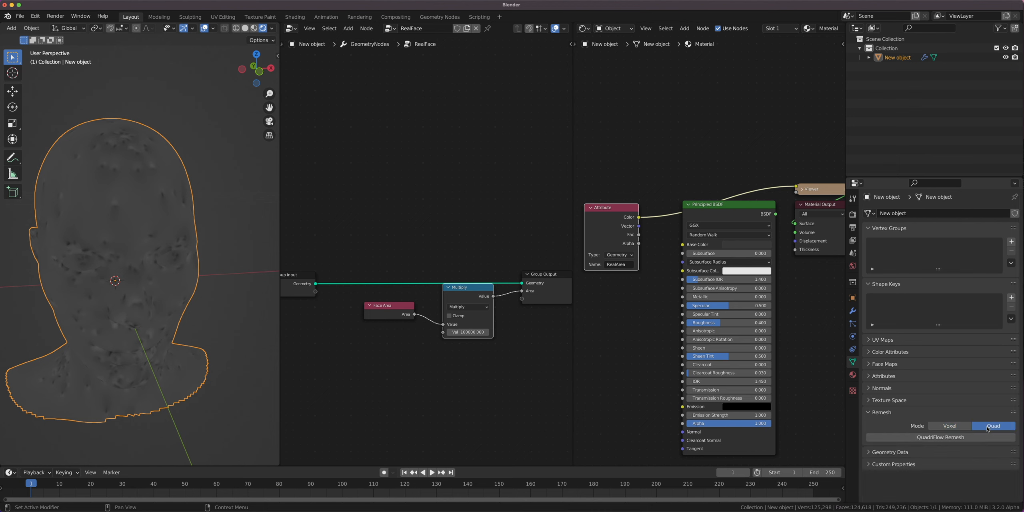
Add a Remesh modifier above GeometryNodes in the stack and switch the 3D viewport to Solid shading.
click(853, 311)
click(907, 213)
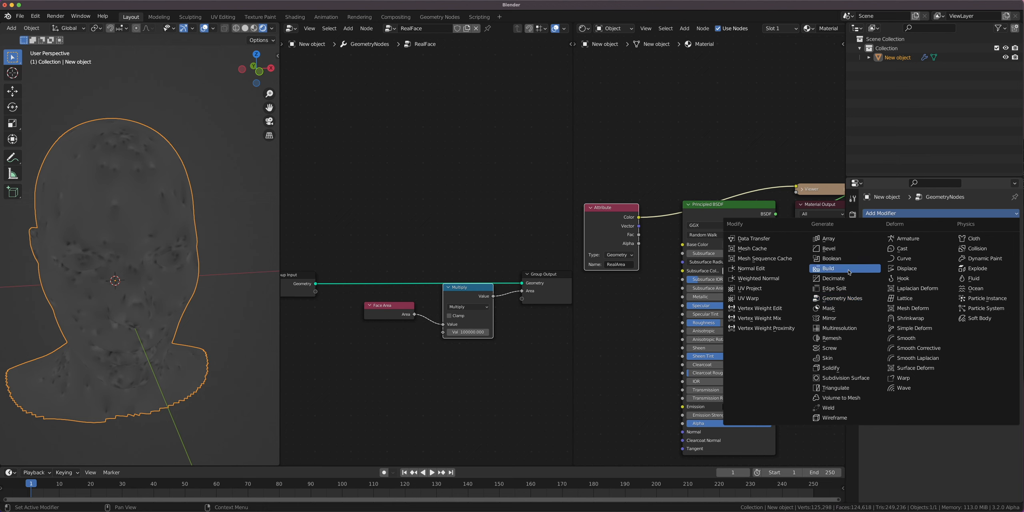
click(851, 338)
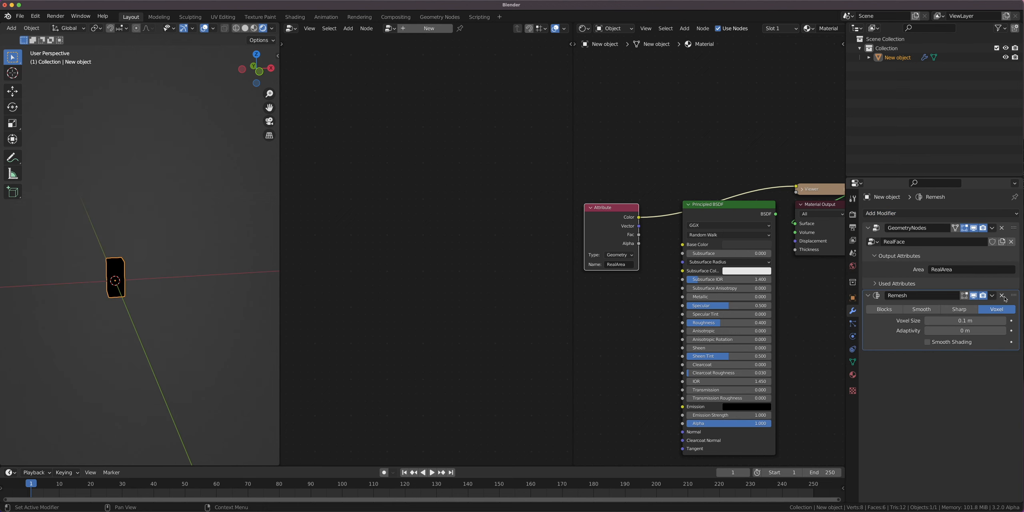
drag(1005, 300, 1002, 226)
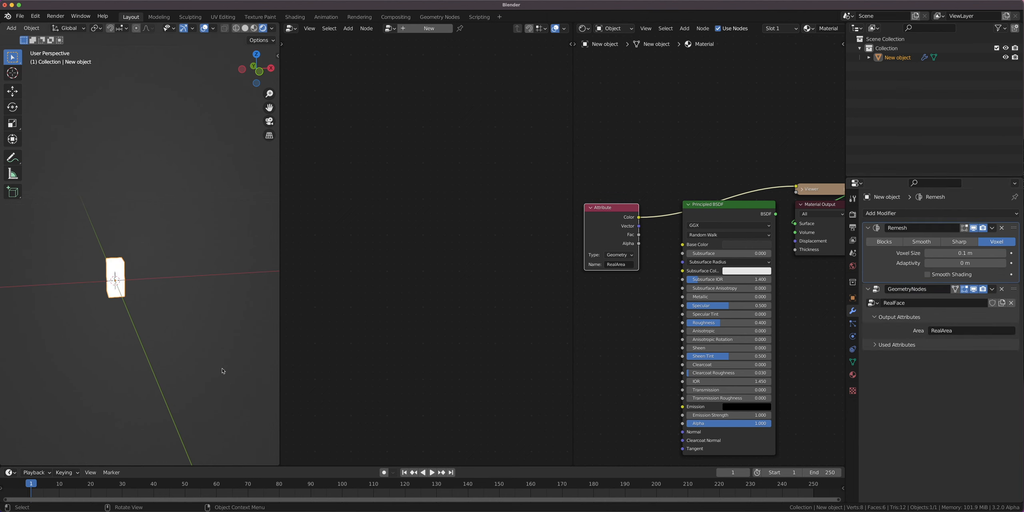
key(z)
click(204, 294)
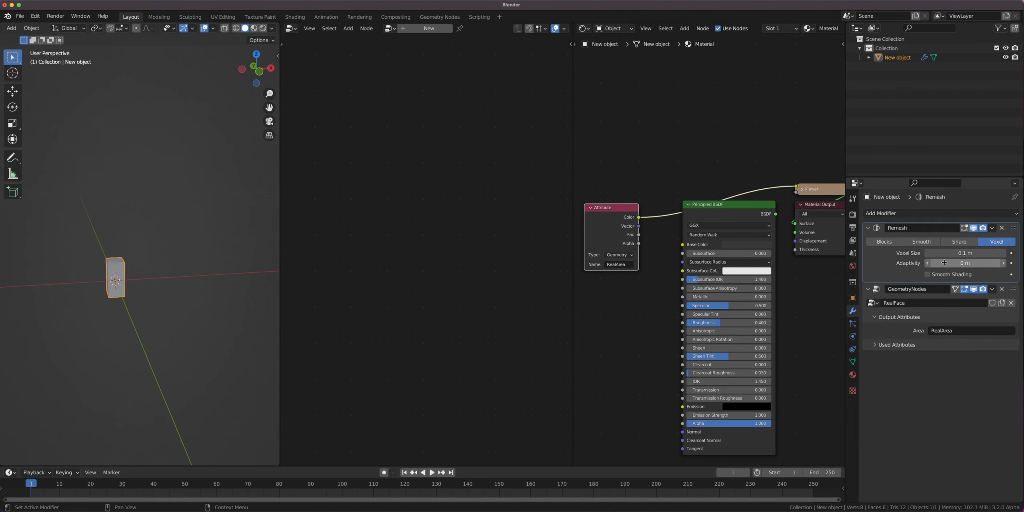
Try a Voxel Size of 0.01 m on the Remesh modifier and reduce it further to 0.005 m.
drag(965, 253, 952, 261)
click(957, 254)
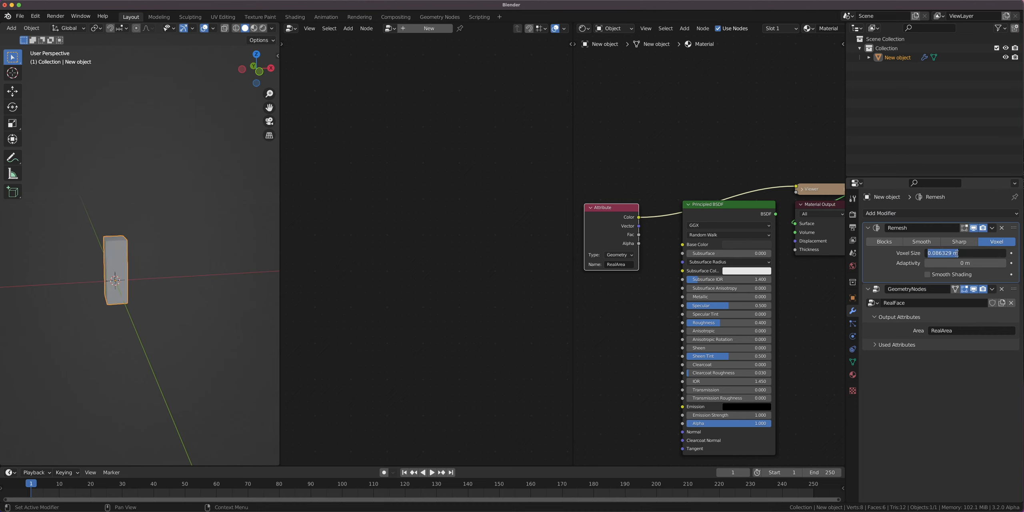
text(0.01)
key(Return)
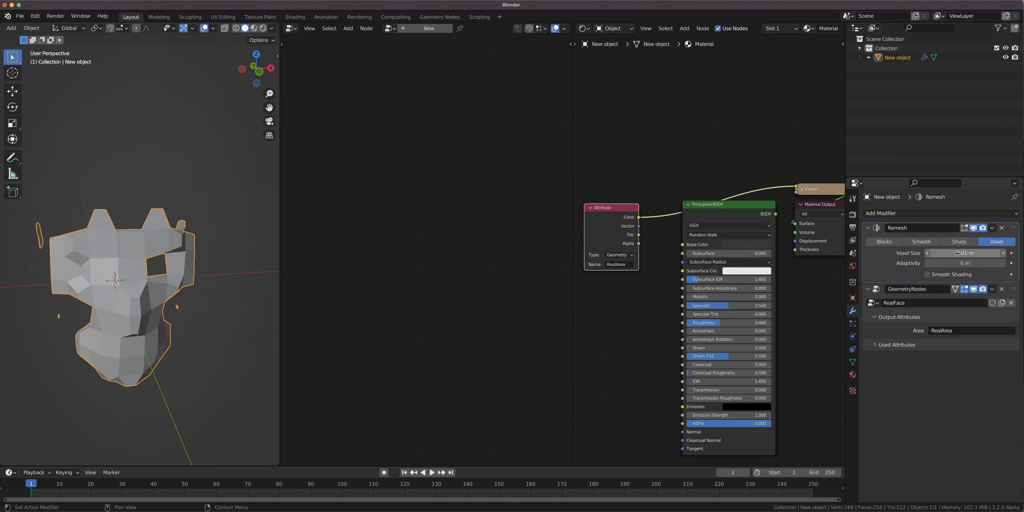
middle_drag(204, 290, 233, 282)
click(943, 253)
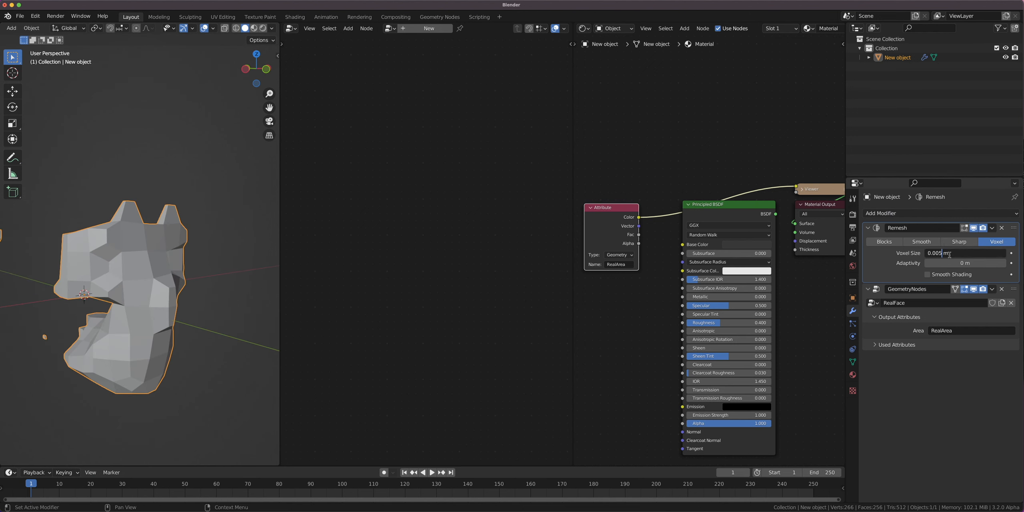
key(Return)
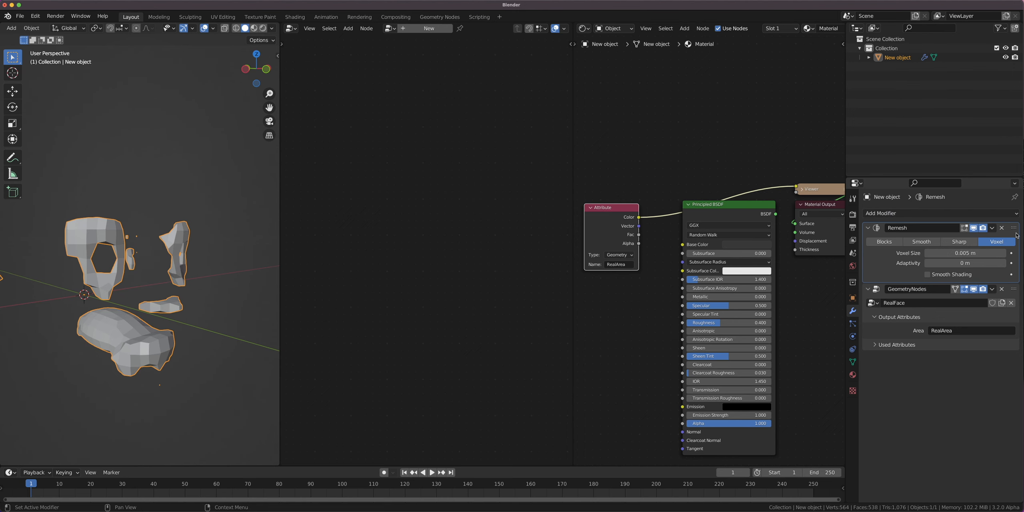
Remove the Remesh modifier from the head and switch the 3D viewport to Material Preview shading.
click(1002, 227)
middle_drag(200, 320, 124, 265)
scroll(239, 336, down, 10)
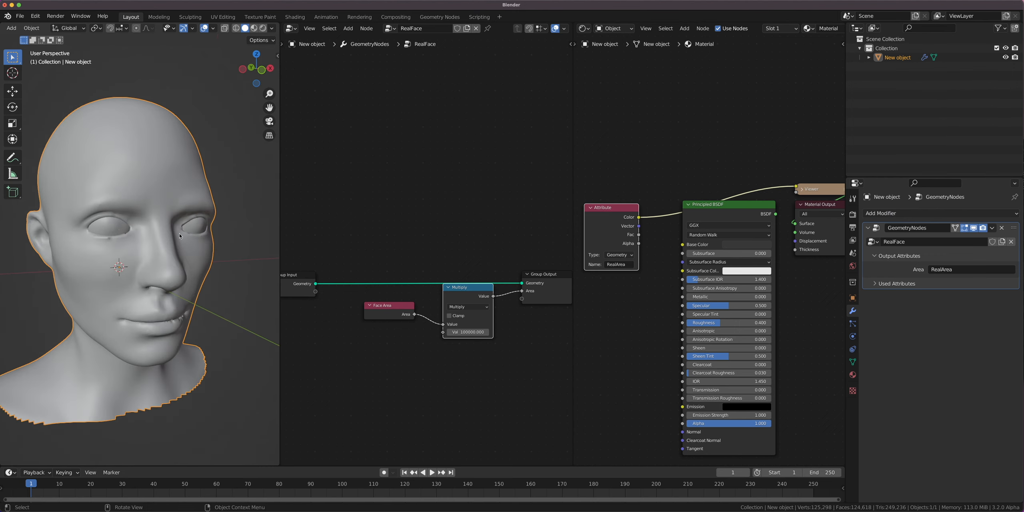
middle_drag(179, 236, 162, 256)
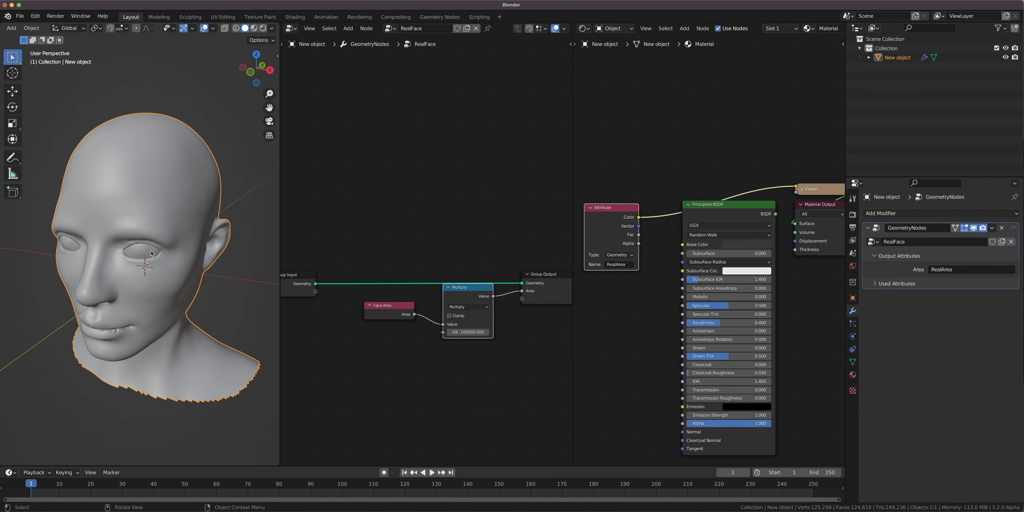
key(z)
click(151, 312)
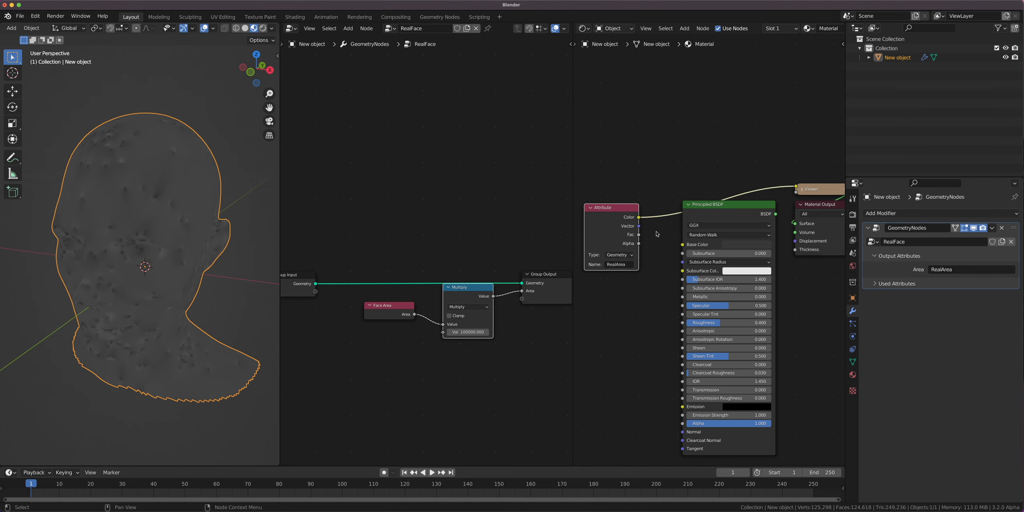
Expand the geometry node editor over the shader editor and spread the Face Area and Multiply nodes apart.
drag(571, 27, 634, 120)
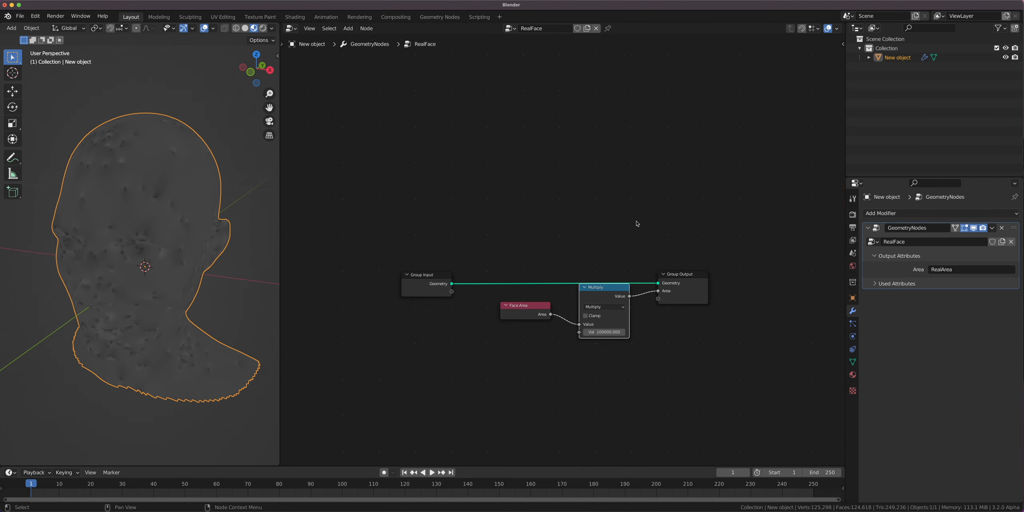
middle_drag(93, 259, 114, 246)
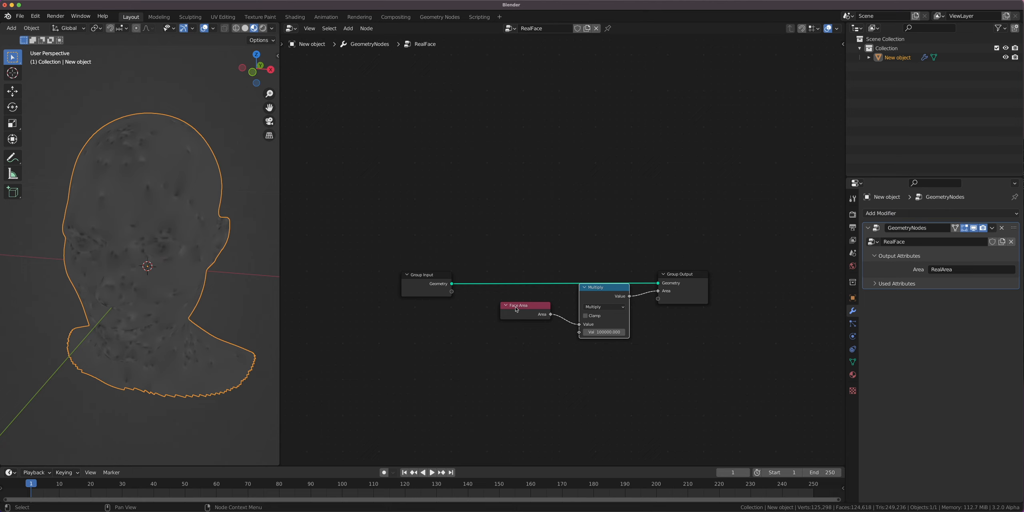
drag(516, 309, 423, 339)
drag(602, 298, 586, 314)
Add a ColorRamp node above the Group Input to Group Output link.
scroll(576, 224, up, 2)
key(shift+a)
text(scolor)
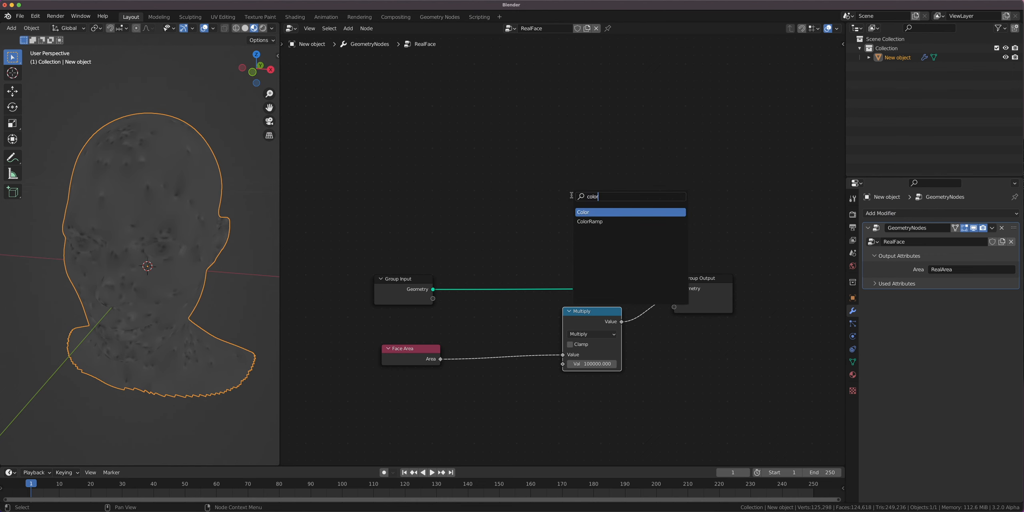
click(581, 222)
click(537, 192)
scroll(427, 379, up, 6)
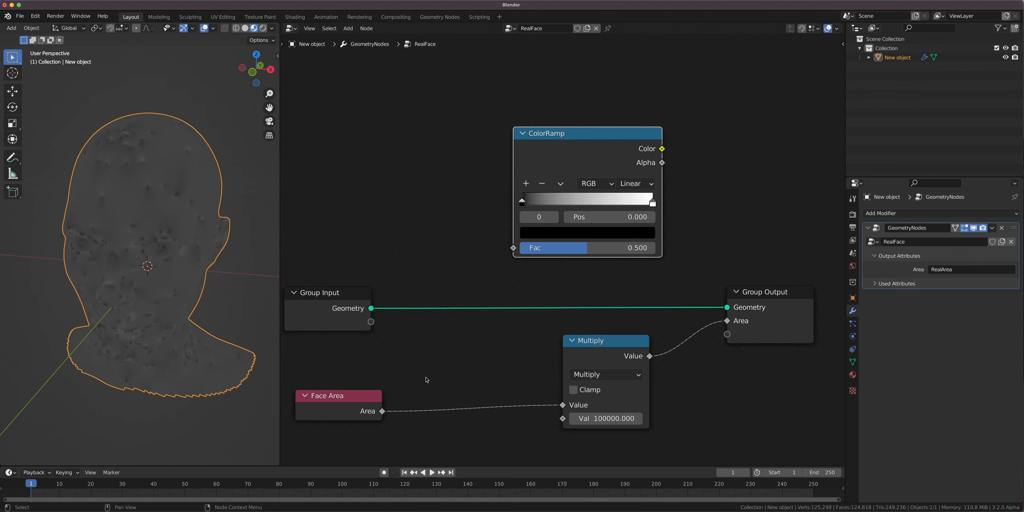
Add a Vector input node below the link between Face Area and Multiply.
middle_drag(328, 419, 408, 332)
scroll(408, 331, up, 2)
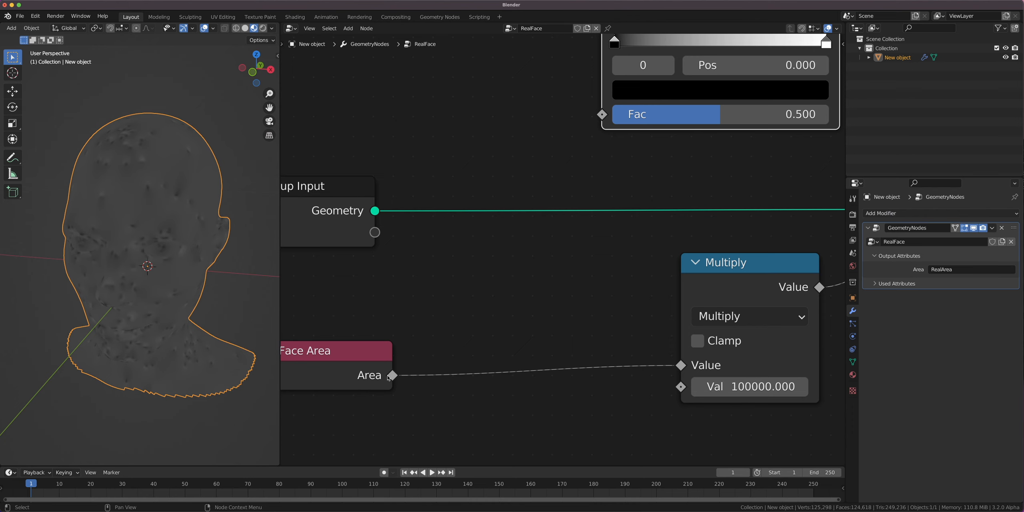
click(718, 390)
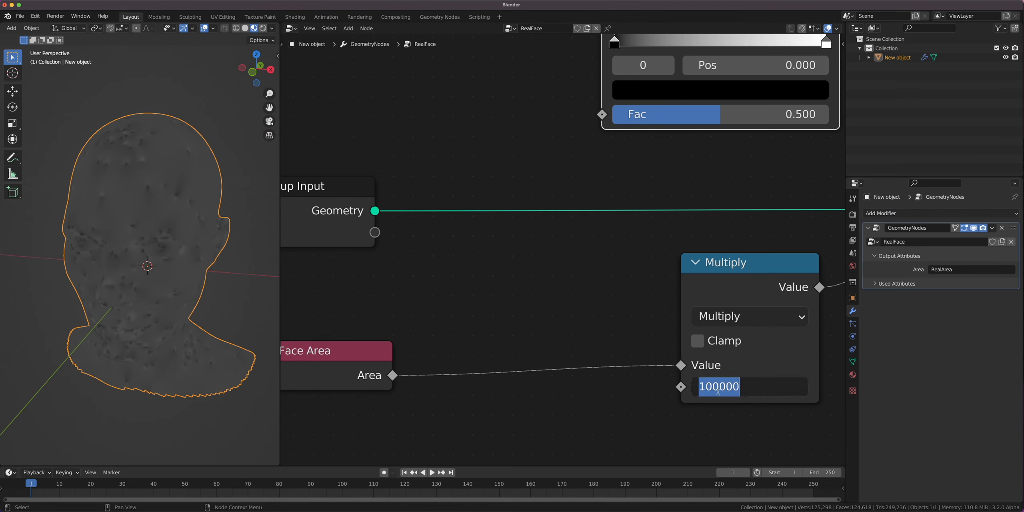
click(700, 421)
key(shift+a)
click(552, 268)
text(vecto)
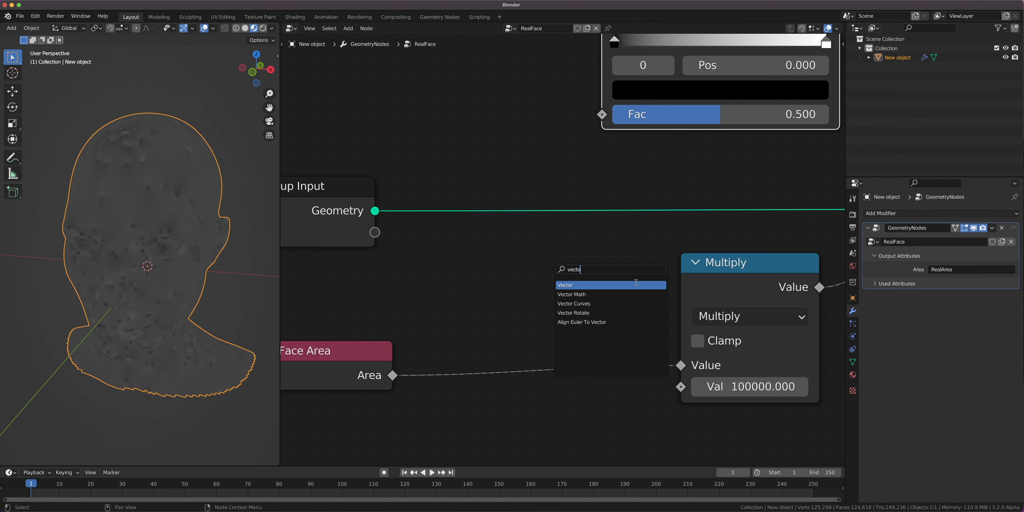
click(572, 285)
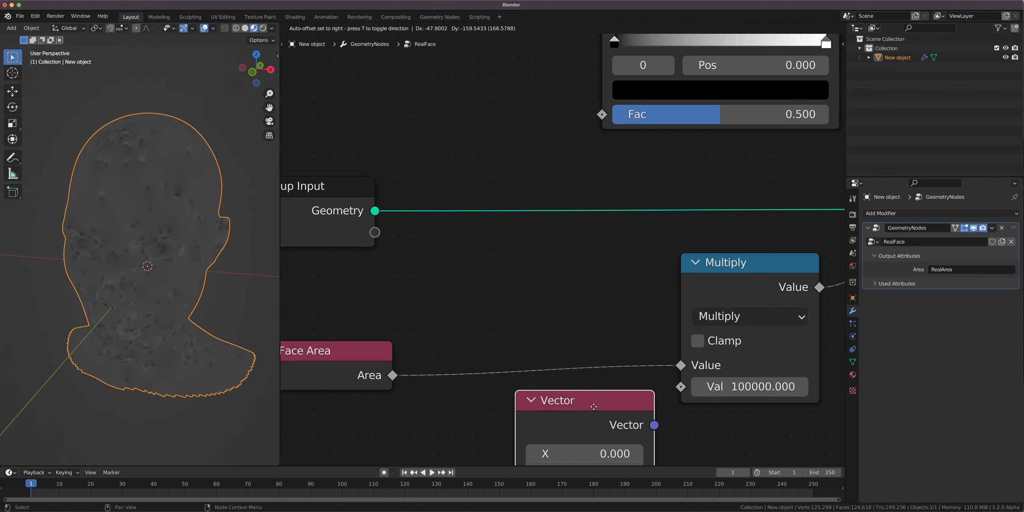
click(505, 292)
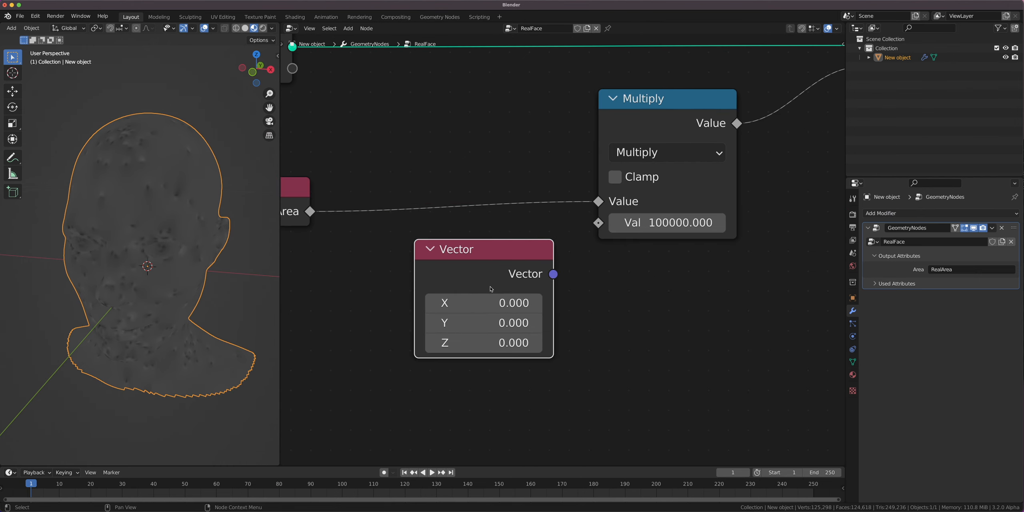
Add an Integer input node below the Multiply node and set its value to 165.
scroll(490, 276, down, 2)
key(shift+a)
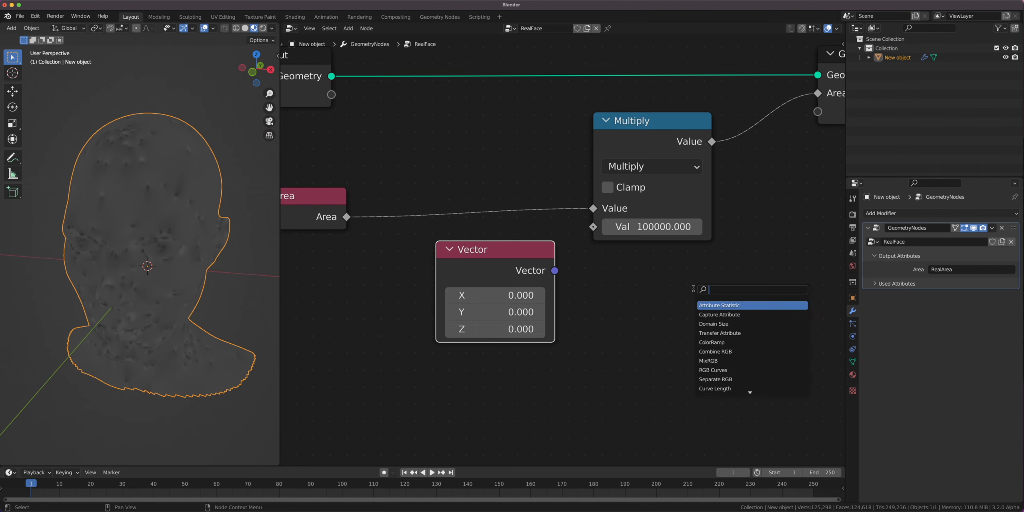
text(integr)
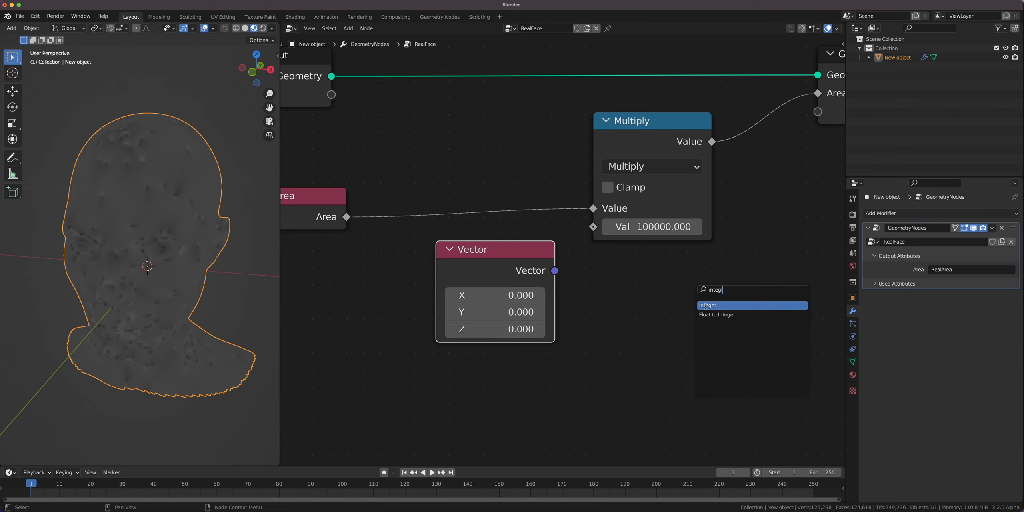
key(Return)
click(657, 336)
drag(656, 336, 722, 336)
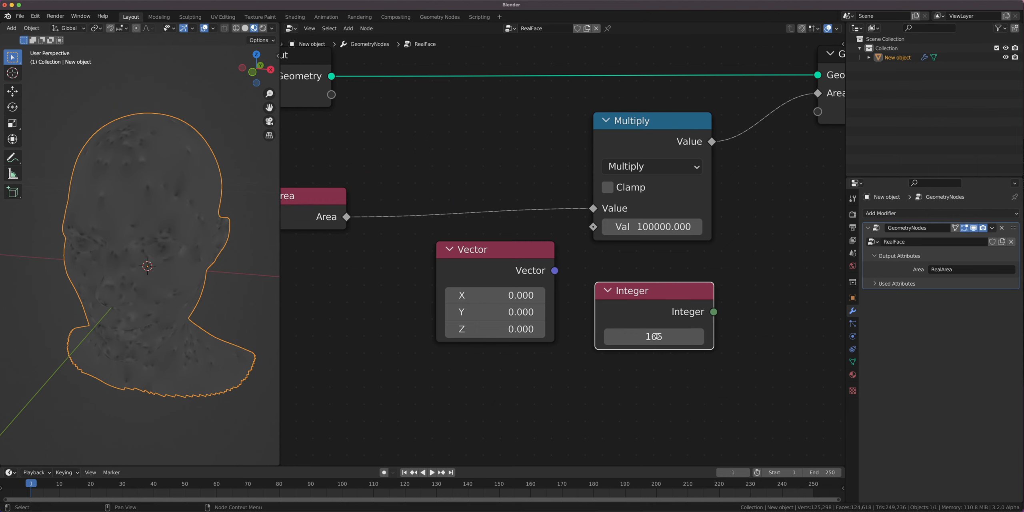
click(657, 336)
click(657, 336)
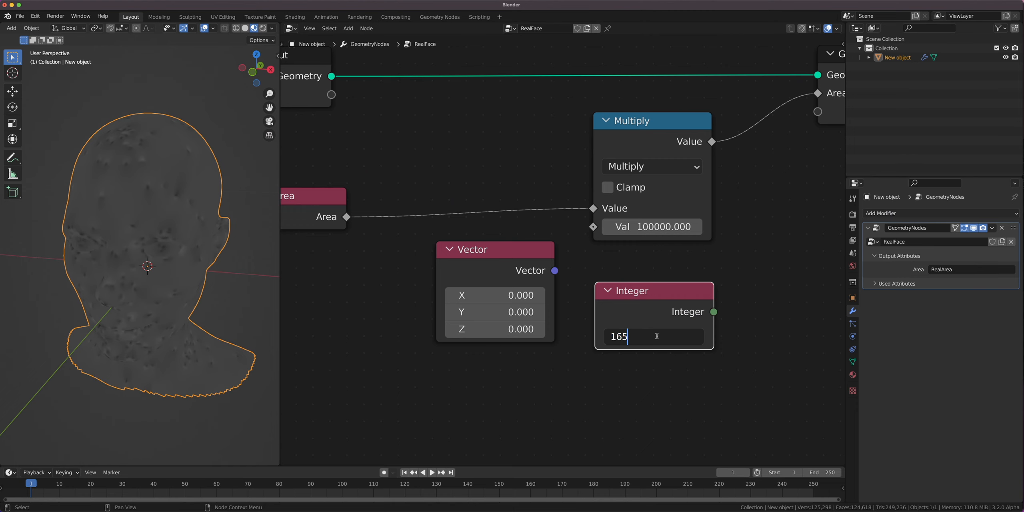
text(.2)
key(Return)
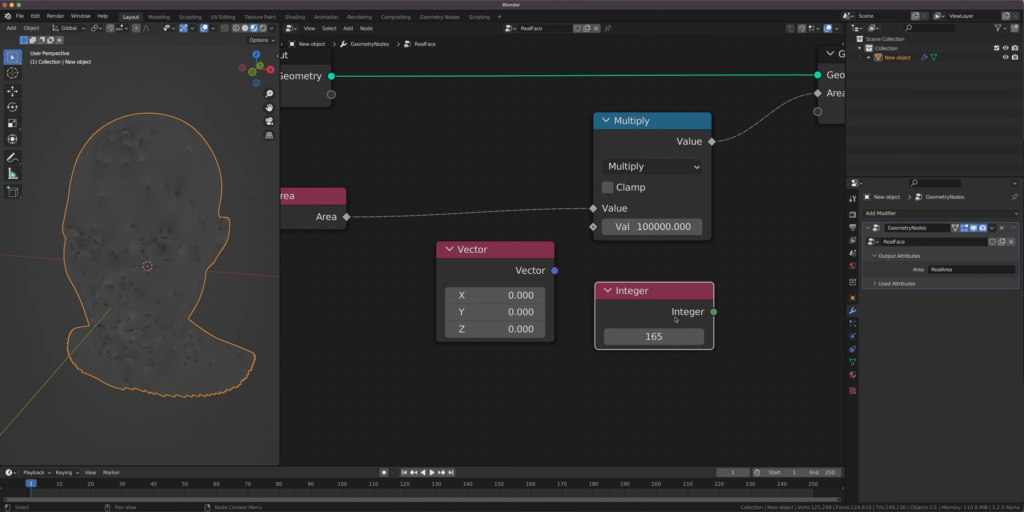
Delete the Integer and Vector input nodes.
key(ctrl+x)
click(481, 271)
key(ctrl+x)
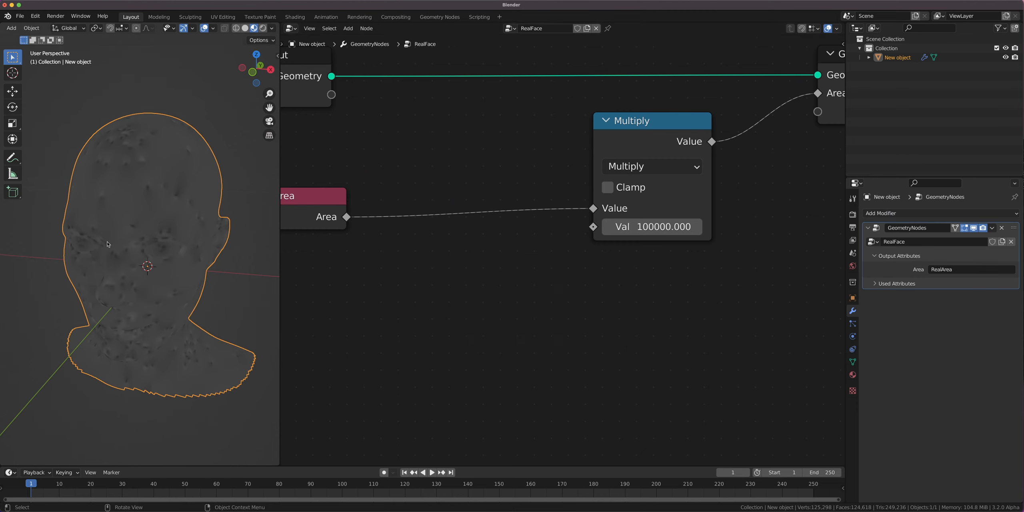
scroll(115, 255, up, 2)
scroll(116, 254, up, 3)
scroll(122, 252, down, 5)
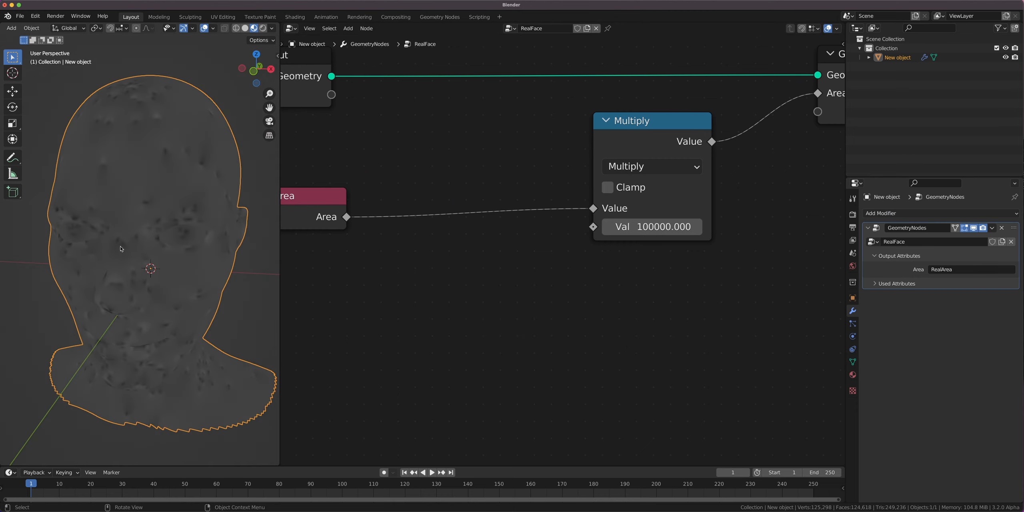
scroll(163, 245, up, 2)
Change the ColorRamp's black stop to light blue and select its white end stop.
middle_drag(557, 144, 501, 392)
drag(561, 121, 557, 136)
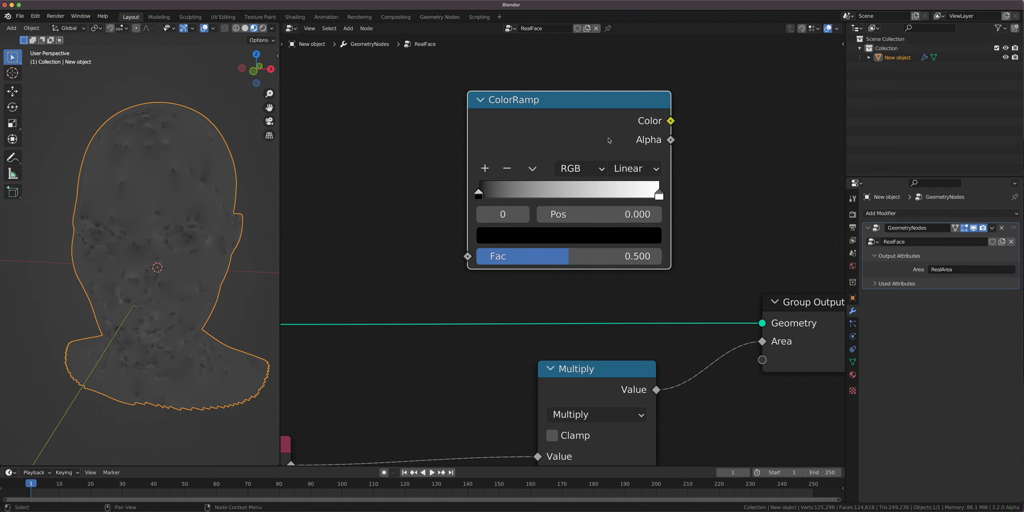
click(538, 236)
drag(626, 292, 624, 253)
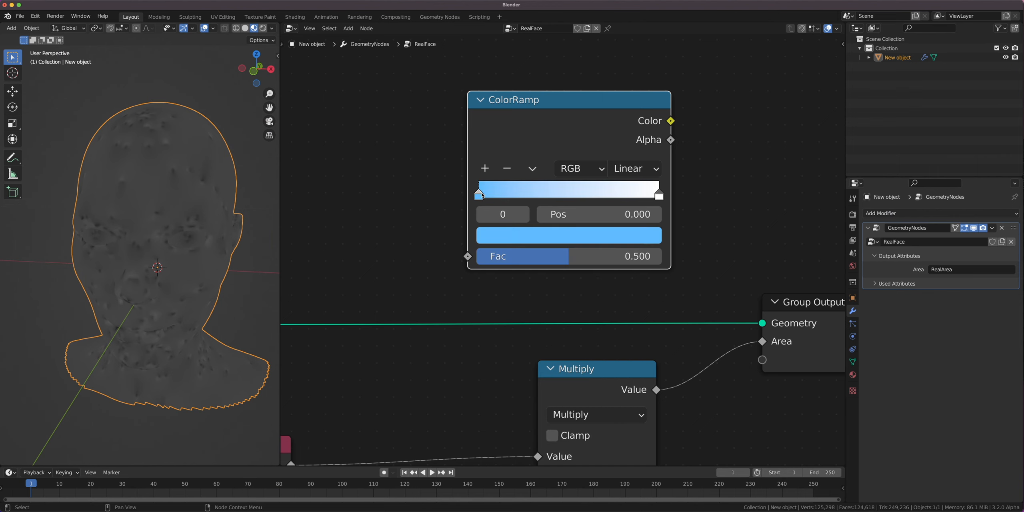
scroll(552, 302, down, 5)
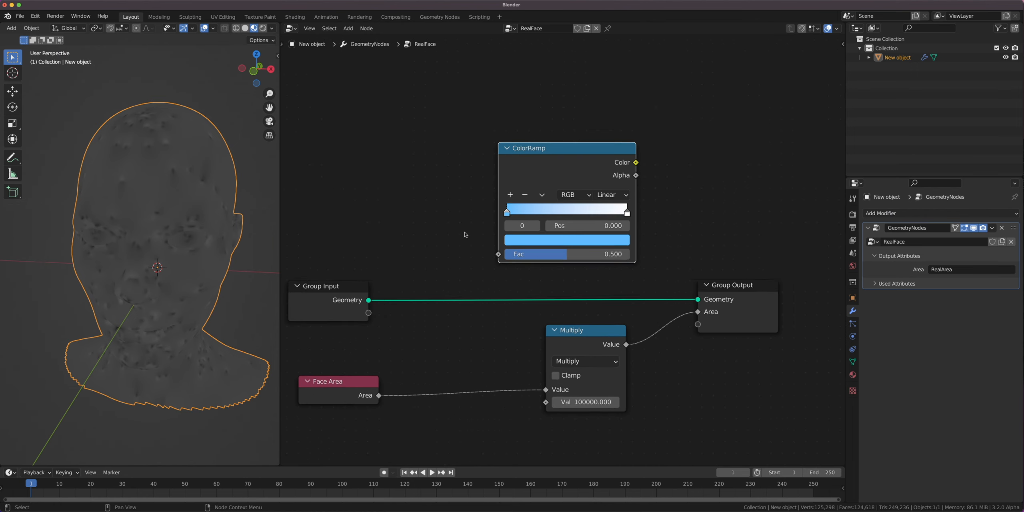
middle_drag(467, 233, 501, 231)
scroll(540, 208, up, 3)
drag(609, 169, 591, 174)
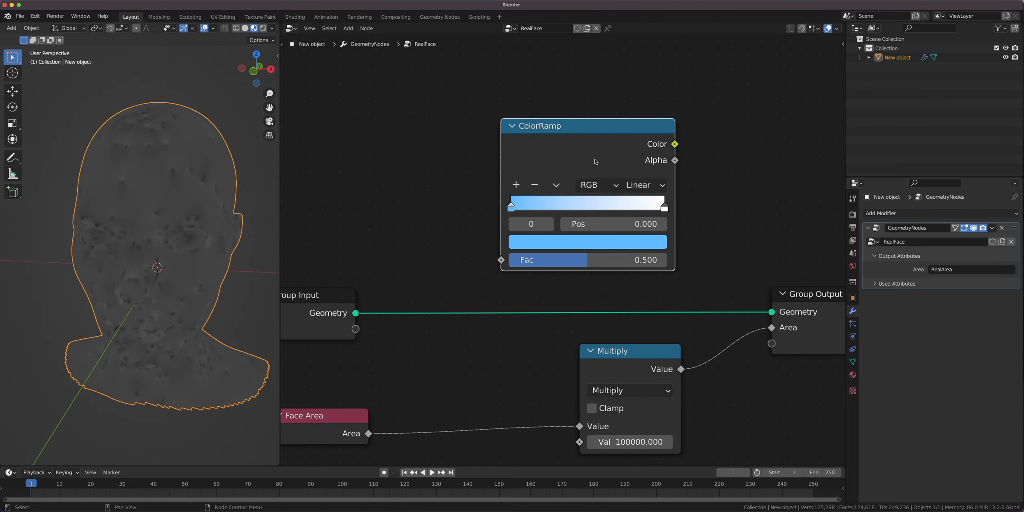
drag(532, 206, 485, 186)
scroll(487, 185, up, 2)
scroll(563, 240, down, 3)
Draw an annotation bracket spanning from above the ColorRamp node to beyond the Group Output node.
middle_drag(564, 223, 512, 243)
key(d)
mouse_move(467, 155)
mouse_down()
mouse_move(468, 129)
mouse_move(845, 125)
mouse_up()
mouse_move(590, 239)
mouse_down()
mouse_move(478, 236)
mouse_move(590, 236)
mouse_up()
scroll(589, 236, down, 2)
middle_drag(664, 245, 590, 259)
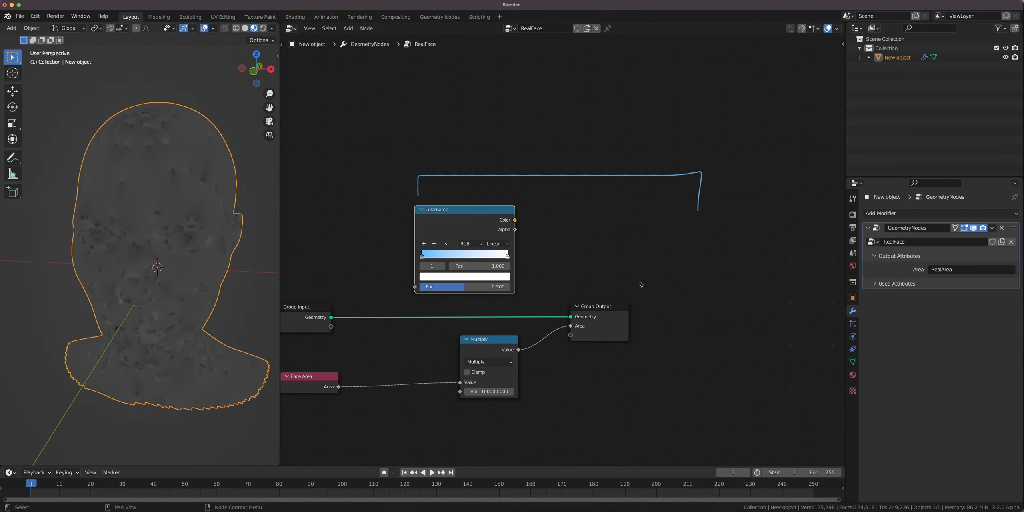
Erase the annotation bracket and delete the ColorRamp node.
scroll(444, 242, down, 1)
mouse_move(449, 200)
right_down()
mouse_move(451, 191)
mouse_move(672, 185)
mouse_move(677, 220)
right_up()
scroll(467, 323, up, 4)
middle_drag(407, 326, 515, 256)
key(x)
Insert a Map Range node on the link between Face Area and Multiply.
scroll(513, 246, up, 5)
key(shift+a)
text(s)
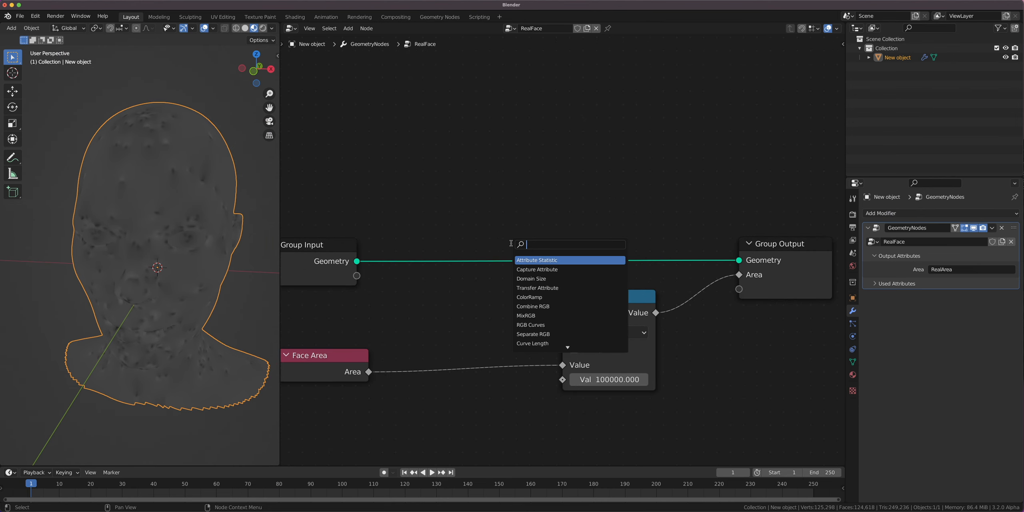
text(map)
click(532, 260)
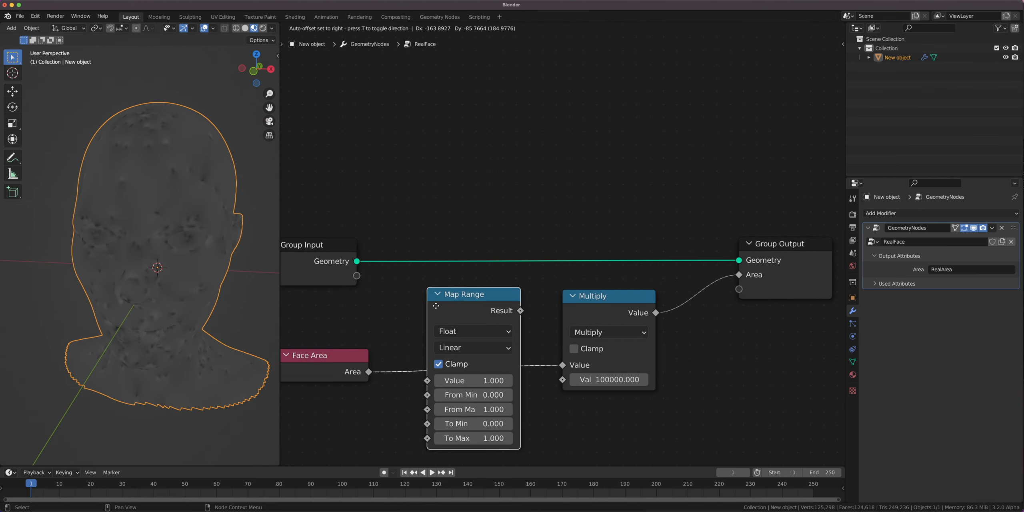
click(422, 316)
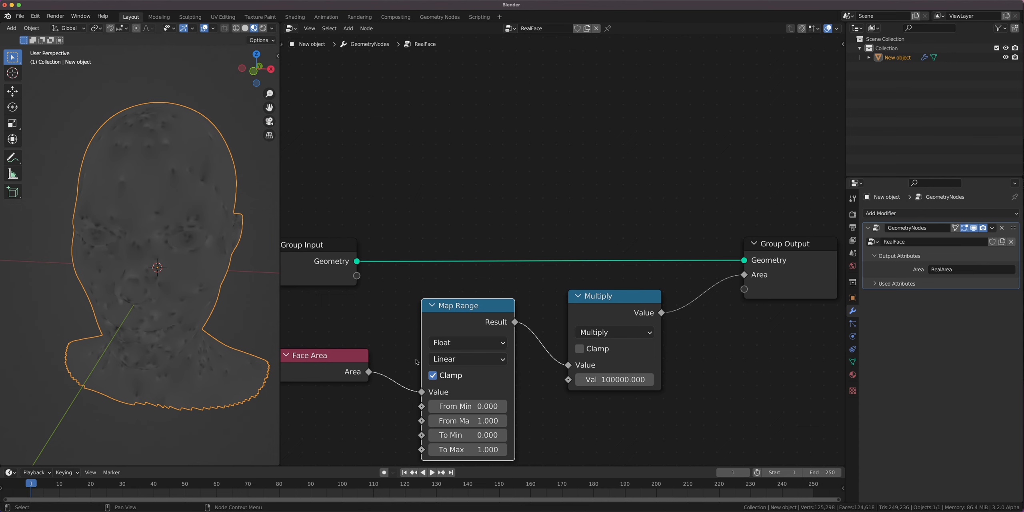
Annotate beside the Map Range node a short bracket and a tall bracket, with arrows linking their lower and upper ends.
middle_drag(428, 402, 531, 303)
scroll(538, 295, up, 6)
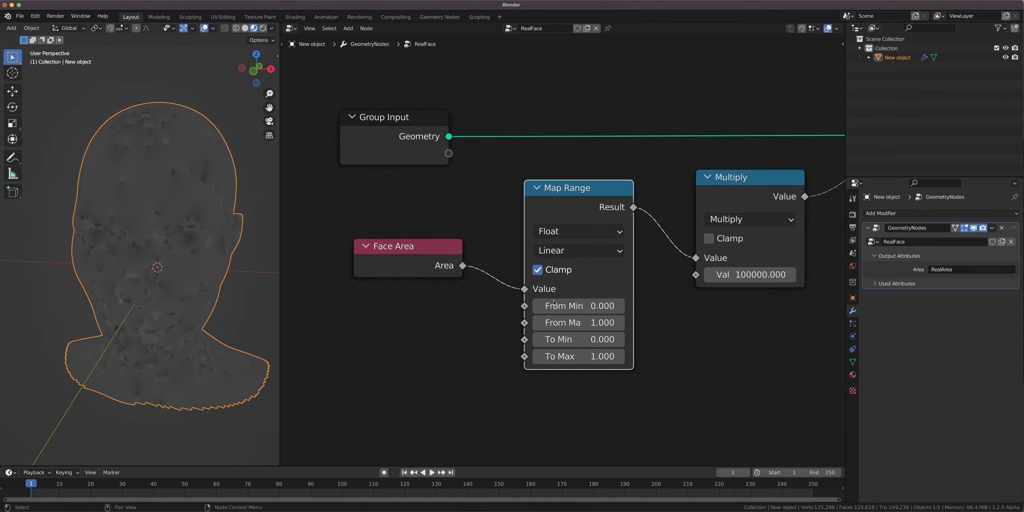
middle_drag(599, 359, 444, 213)
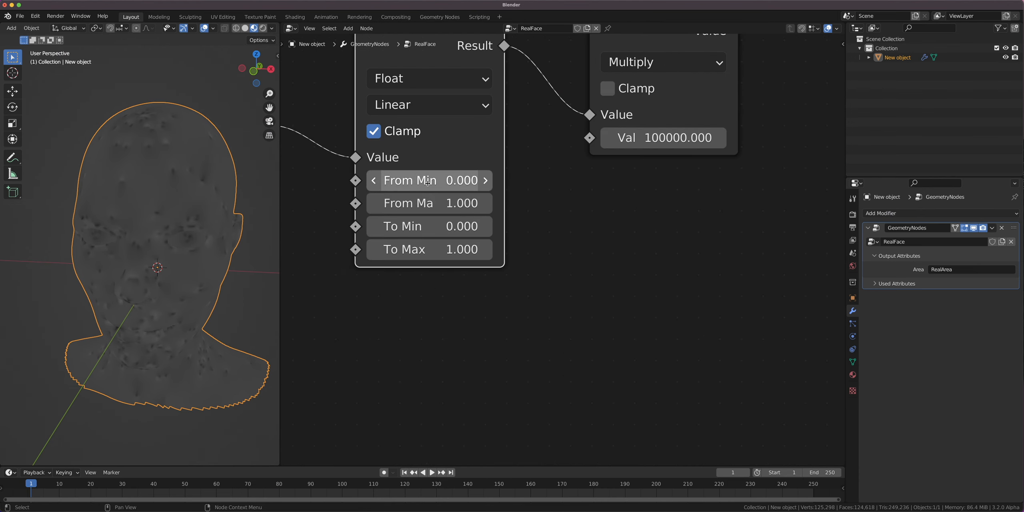
mouse_move(596, 419)
mouse_down()
mouse_move(576, 419)
mouse_move(573, 374)
mouse_move(572, 347)
mouse_move(594, 345)
mouse_up()
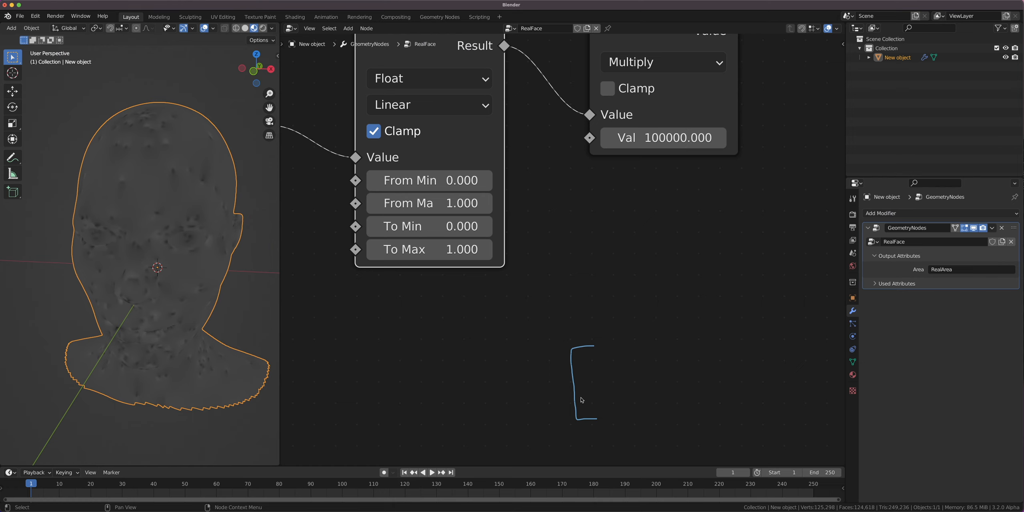
mouse_move(658, 420)
mouse_down()
mouse_move(644, 419)
mouse_move(636, 365)
mouse_move(632, 216)
mouse_move(633, 150)
mouse_move(653, 153)
mouse_up()
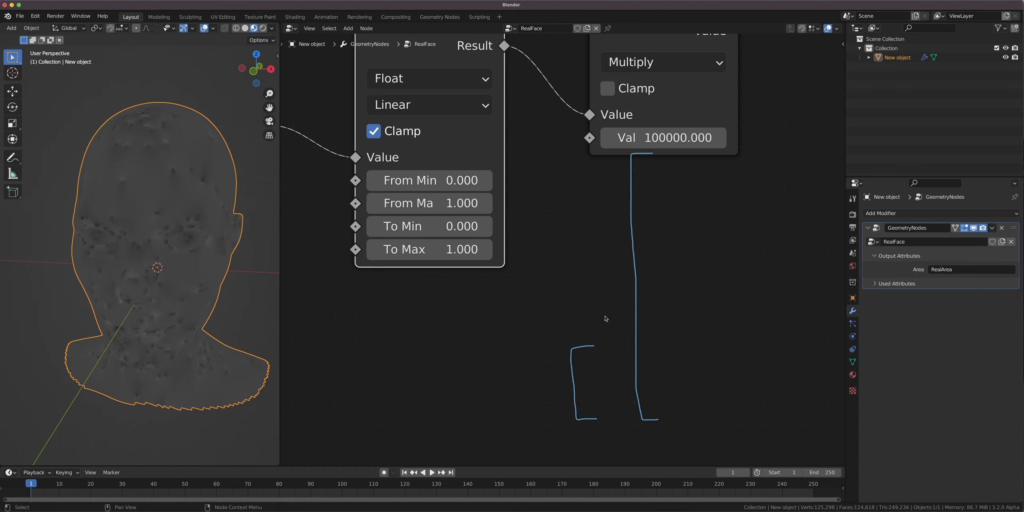
mouse_move(585, 325)
mouse_down()
mouse_move(620, 201)
mouse_move(630, 212)
mouse_up()
drag(609, 418, 626, 421)
Compare the Map Range node's From Min, From Max, To Min and To Max fields with the two sketched range brackets.
click(406, 181)
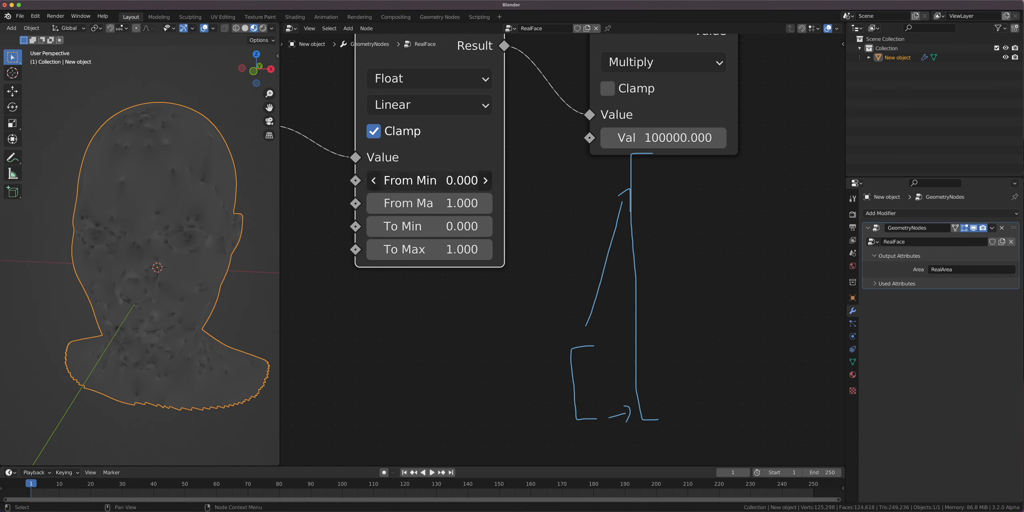
click(452, 312)
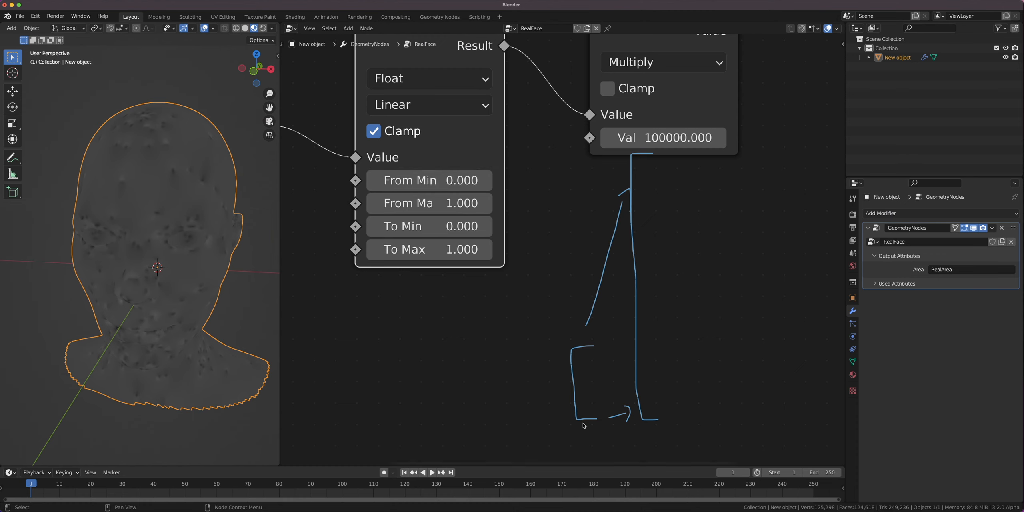
click(413, 226)
click(634, 419)
click(412, 227)
click(476, 280)
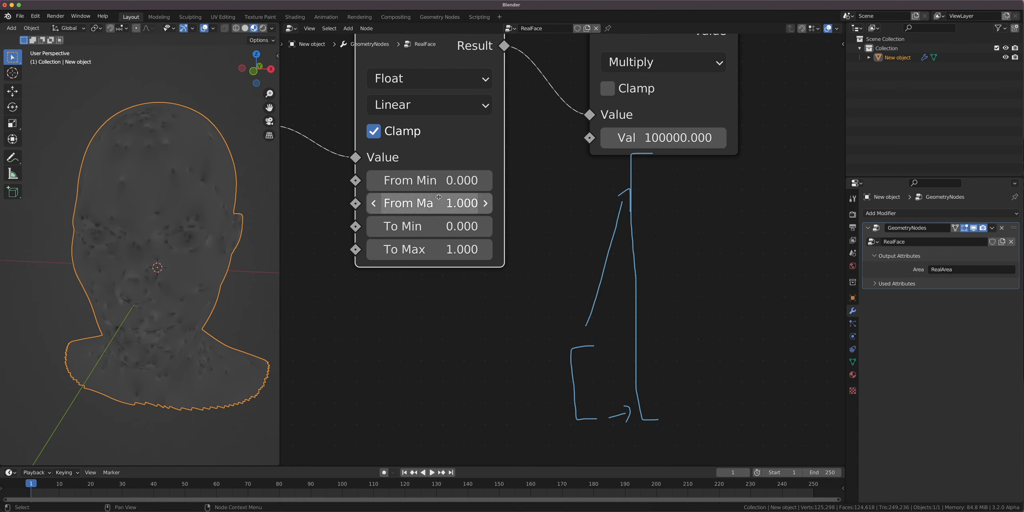
click(440, 181)
click(587, 423)
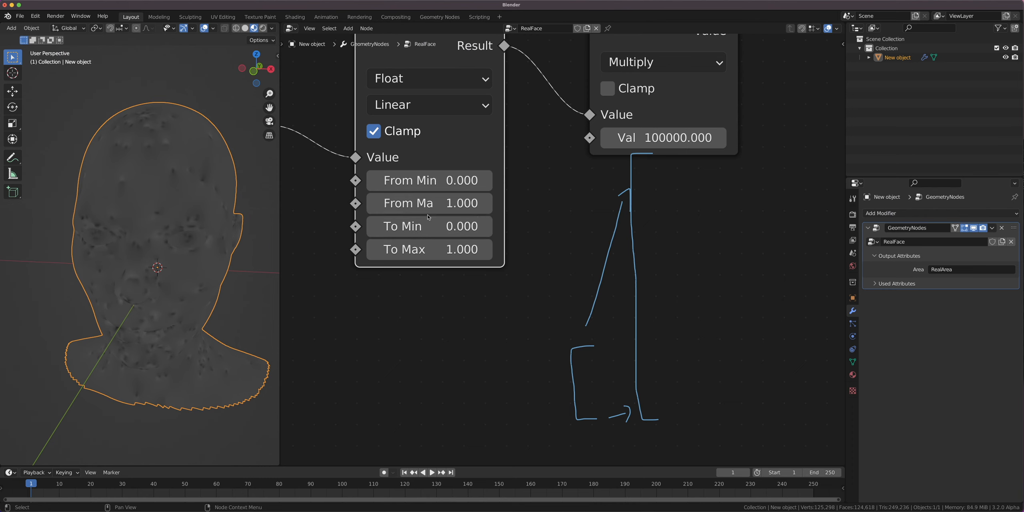
Erase the sketched range brackets and arrows beside the Map Range node.
click(420, 204)
click(567, 347)
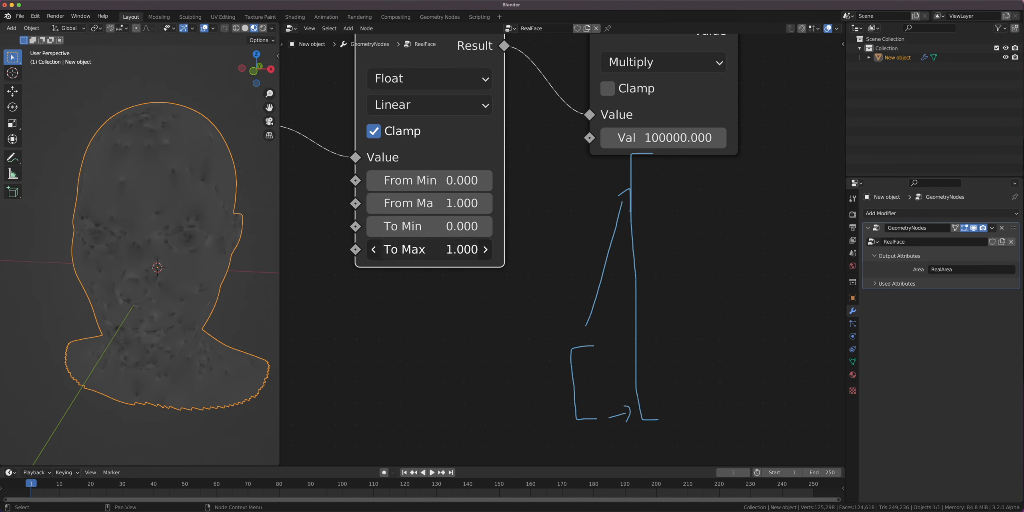
click(440, 250)
click(649, 201)
scroll(629, 305, down, 2)
mouse_move(630, 365)
right_down()
mouse_move(570, 359)
mouse_move(605, 344)
mouse_move(626, 300)
mouse_move(566, 342)
mouse_move(606, 177)
mouse_move(619, 204)
mouse_move(621, 332)
mouse_move(615, 298)
right_up()
scroll(508, 286, up, 1)
scroll(507, 283, up, 1)
middle_drag(445, 251, 505, 312)
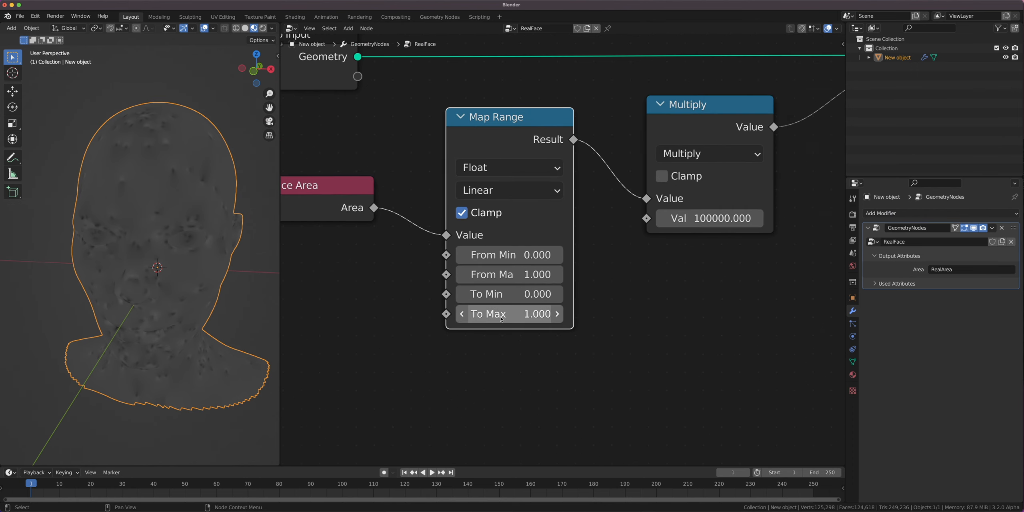
Split a Spreadsheet area off above the node editor and examine the evaluated vertex values in the RealArea column.
scroll(506, 313, up, 1)
scroll(566, 373, down, 3)
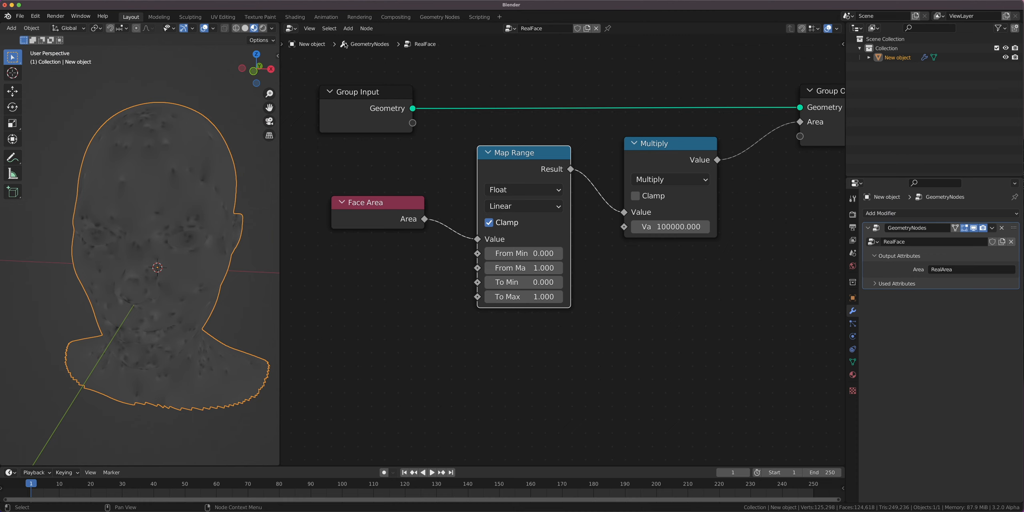
drag(281, 27, 282, 218)
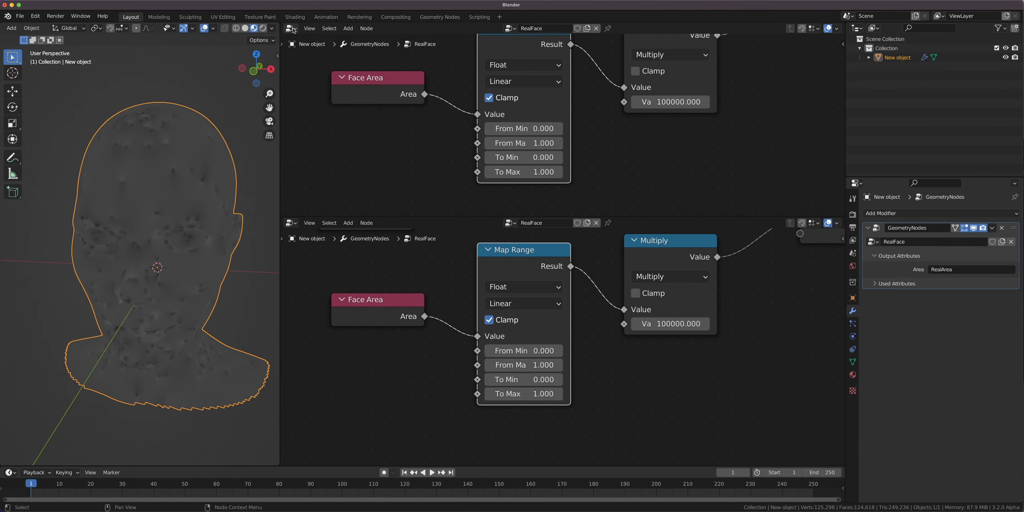
click(291, 28)
click(560, 93)
scroll(560, 120, down, 4)
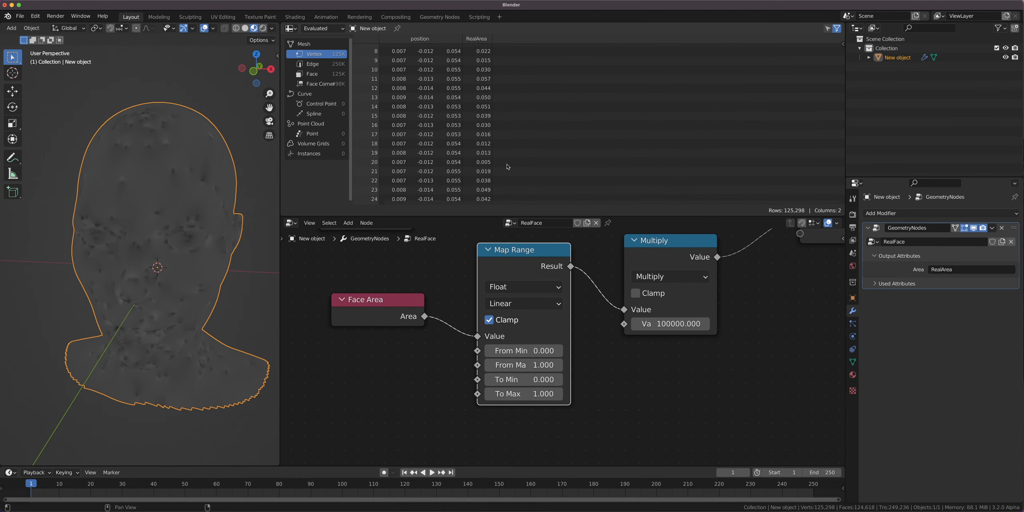
scroll(521, 270, up, 1)
Inspect the Face Area values in the spreadsheet through a Viewer node fed with the Group Input geometry.
ctrl+shift+click(382, 314)
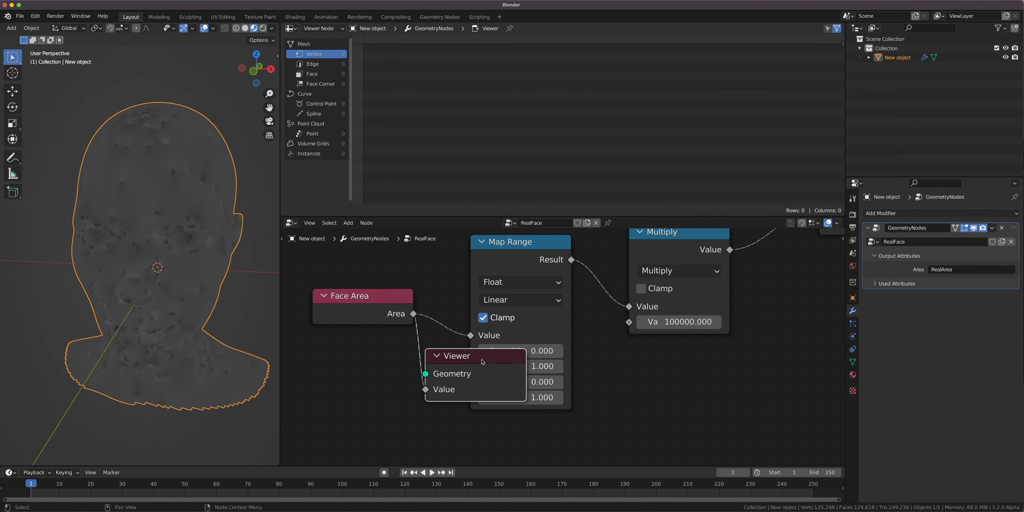
drag(456, 353, 812, 347)
key(Home)
drag(400, 273, 643, 382)
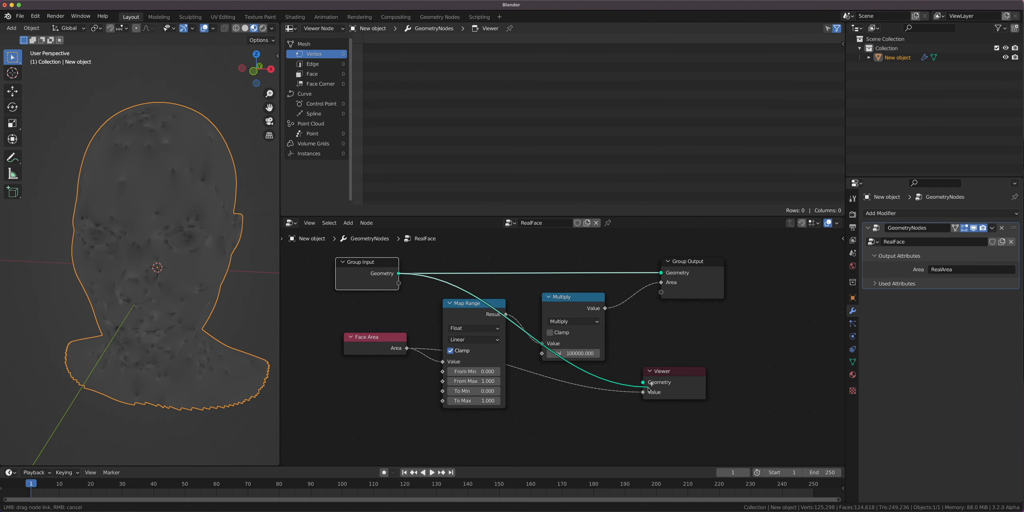
click(322, 28)
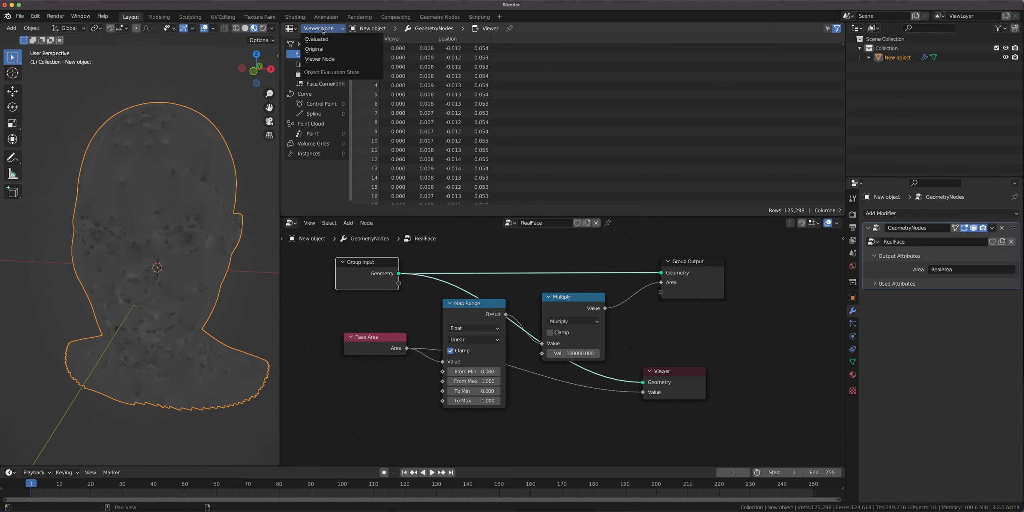
click(845, 100)
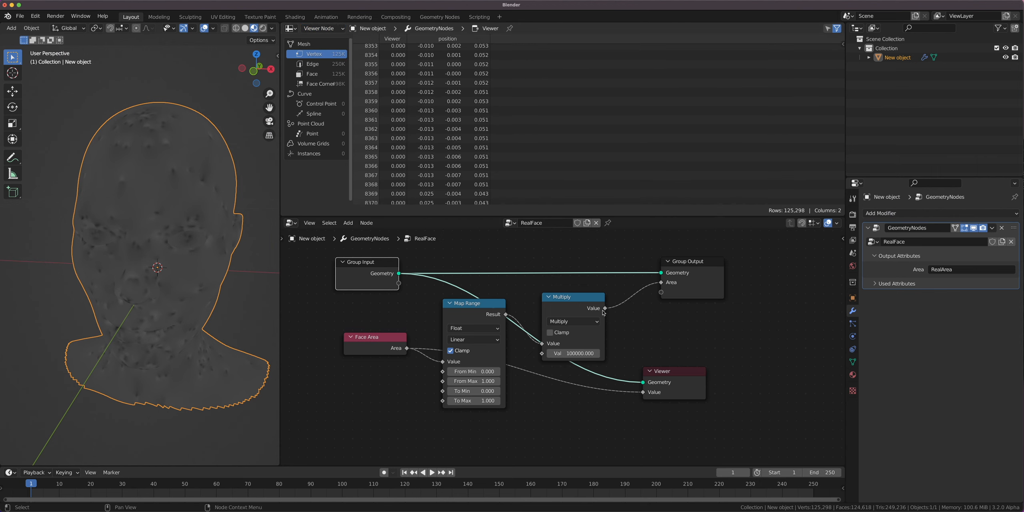
Inspect the Multiply output in the spreadsheet through the Viewer node and delete that Viewer.
drag(605, 308, 643, 392)
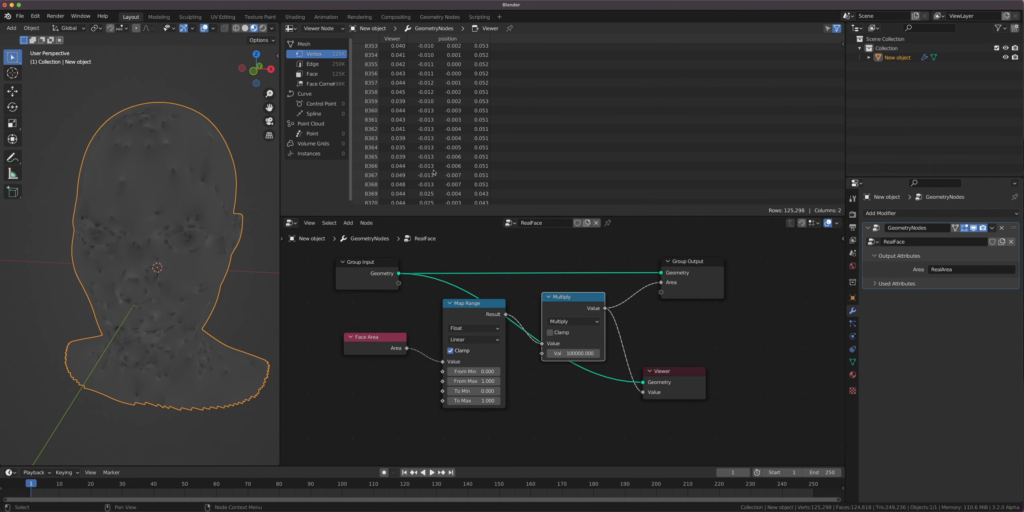
scroll(412, 148, down, 5)
scroll(412, 148, down, 2)
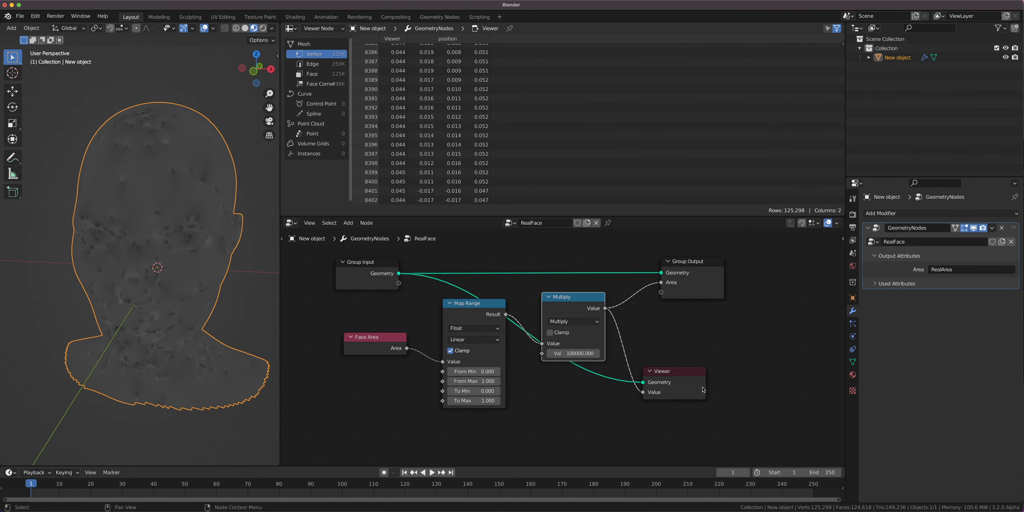
click(684, 372)
key(Delete)
Add an Attribute Statistic node below the Map Range node.
middle_drag(652, 362, 694, 313)
key(shift+a)
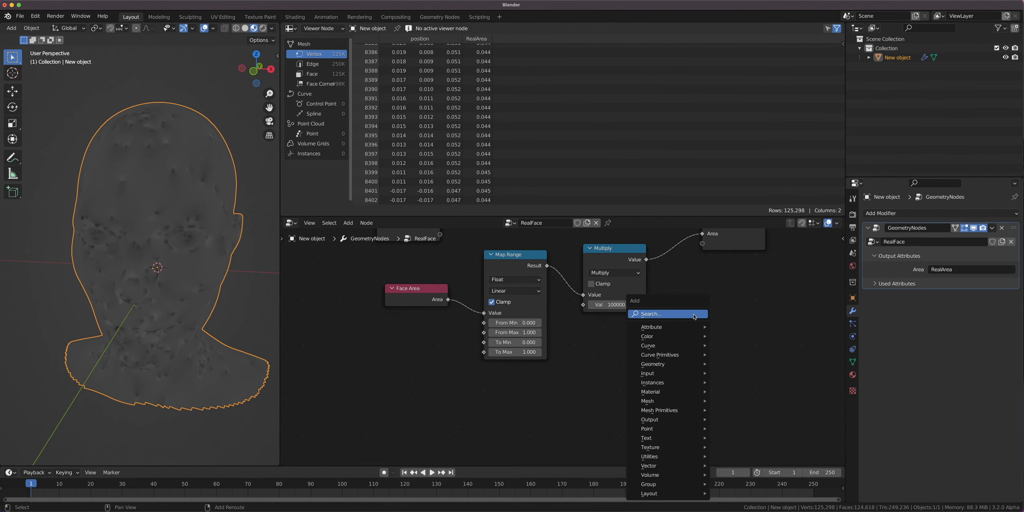
click(694, 313)
text(attrib)
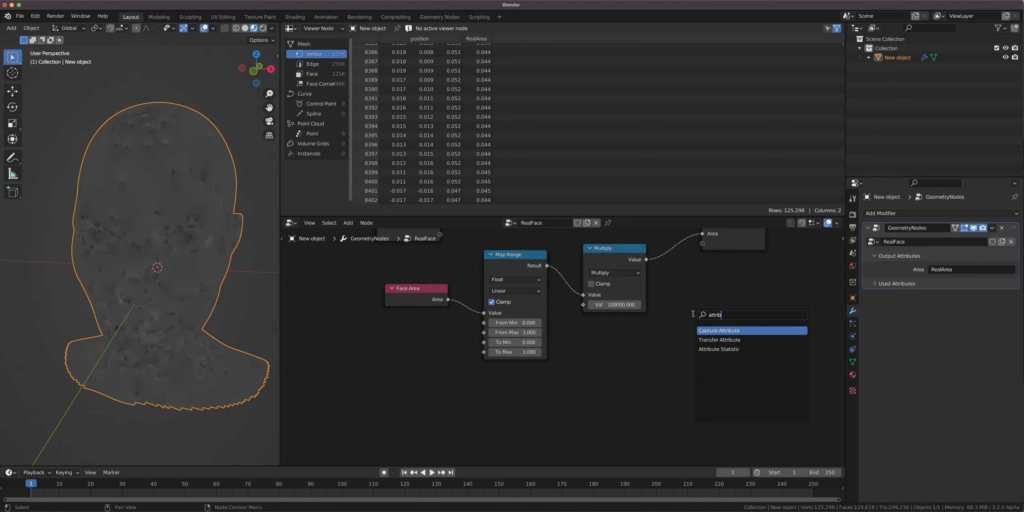
click(716, 349)
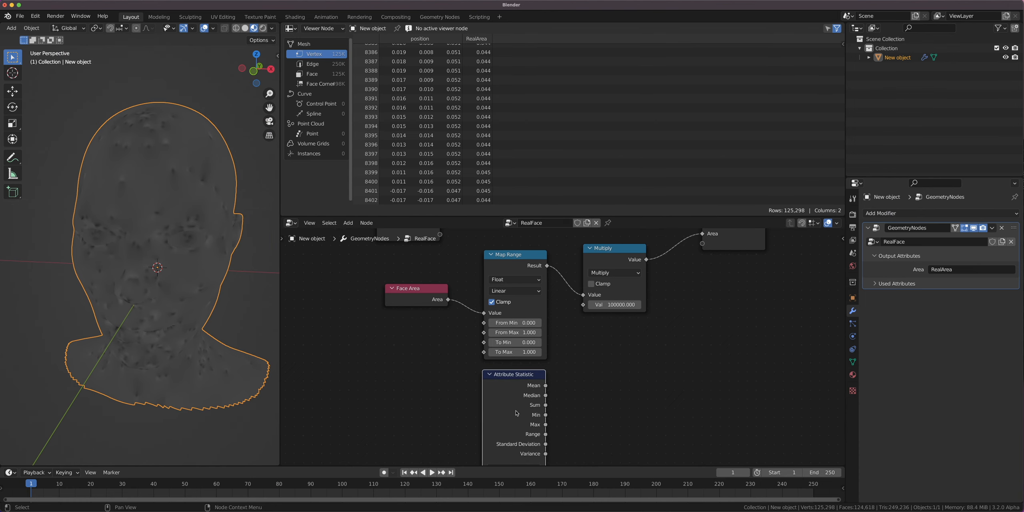
Examine the outputs offered by the Attribute Statistic node, from Mean and Median to Variance.
scroll(553, 328, down, 2)
scroll(515, 316, up, 6)
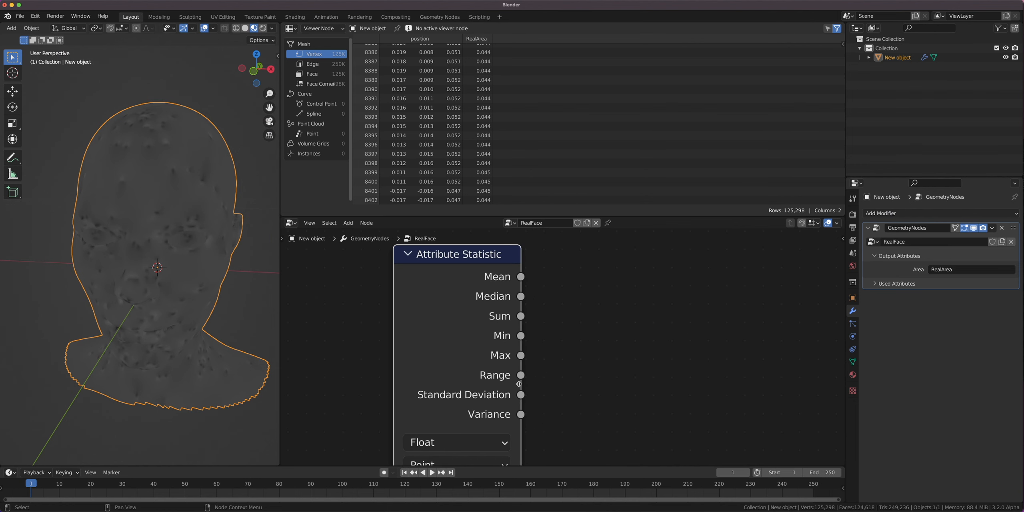
mouse_move(525, 380)
mouse_move(523, 315)
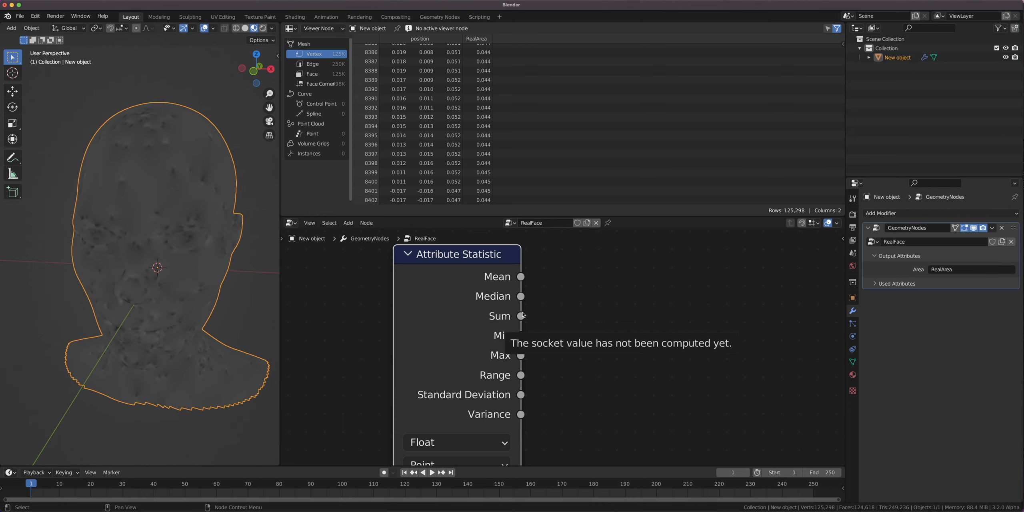
drag(521, 277, 555, 266)
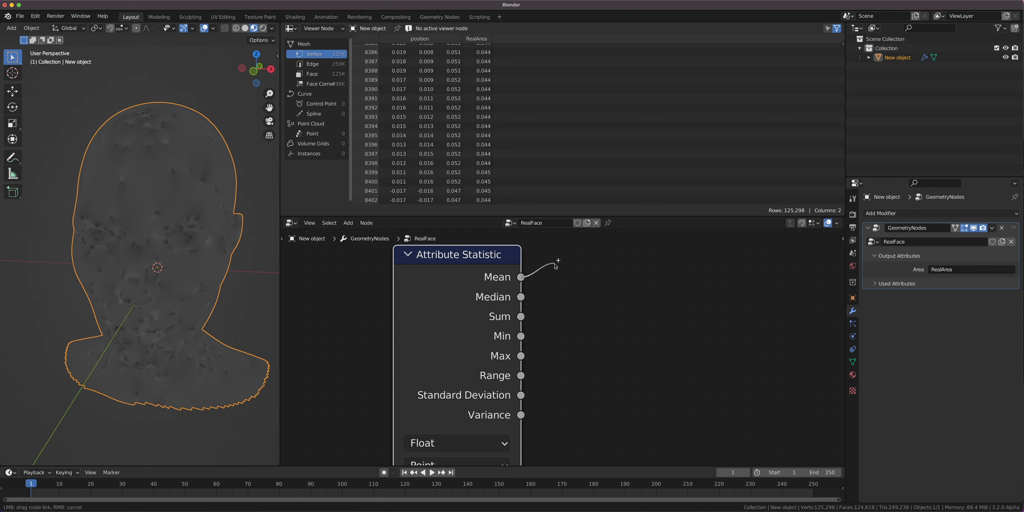
drag(555, 266, 555, 264)
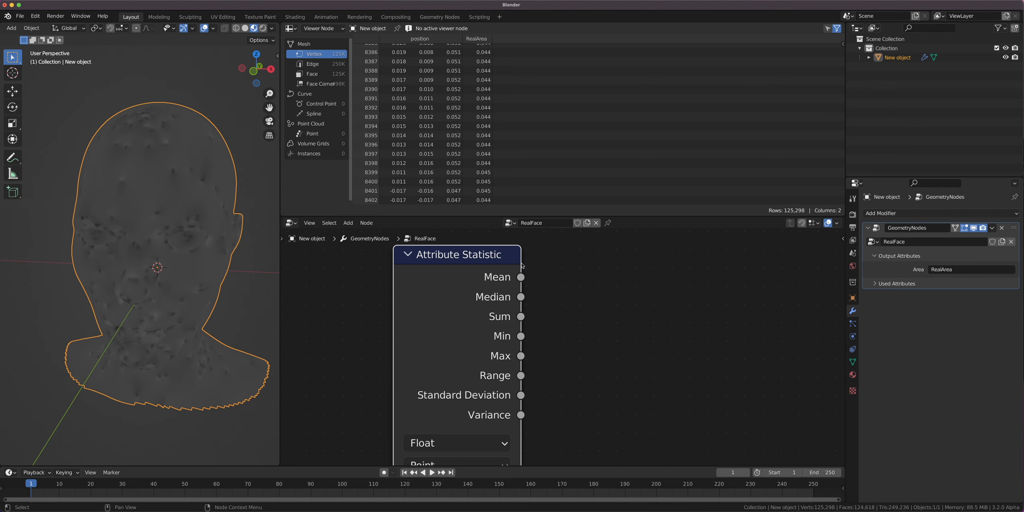
scroll(440, 311, down, 3)
scroll(475, 305, down, 3)
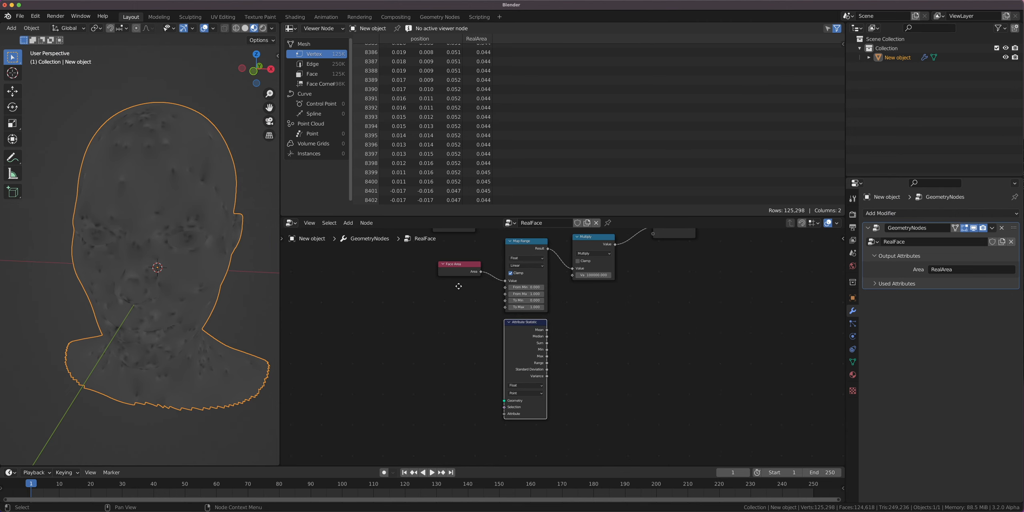
Link the Face Area output to the Attribute input of Attribute Statistic and close the Spreadsheet area.
drag(481, 272, 512, 418)
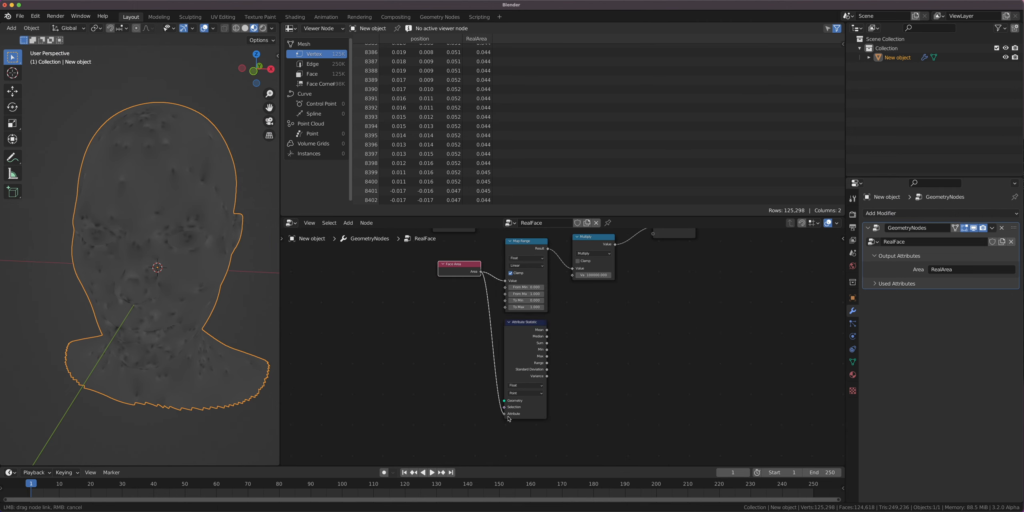
scroll(510, 417, up, 3)
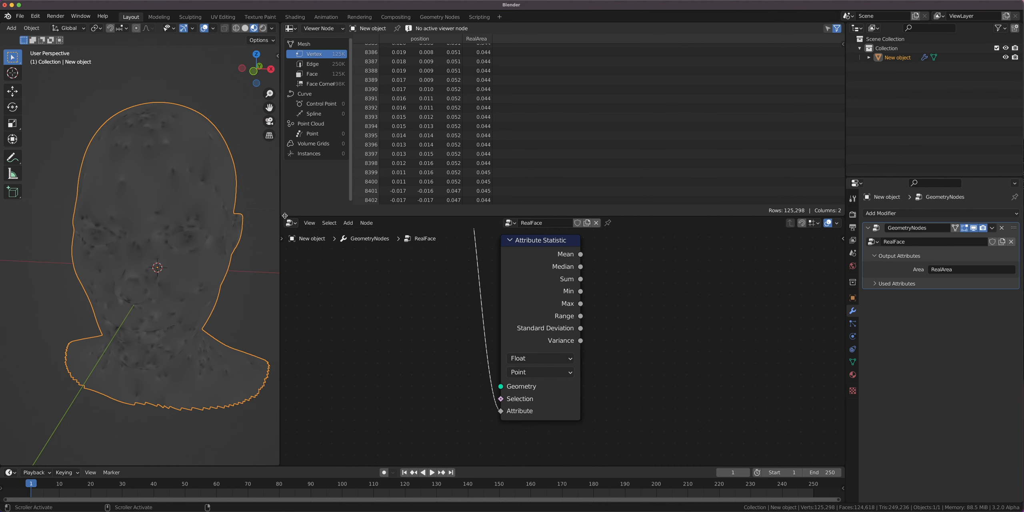
key(ctrl+space)
scroll(492, 234, down, 2)
middle_drag(490, 159, 477, 183)
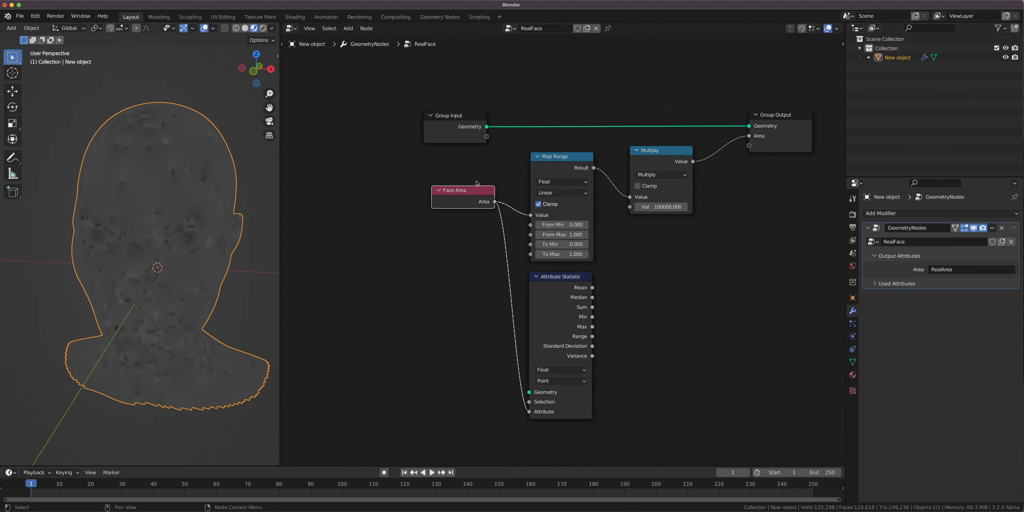
Link the Group Input geometry to the Geometry input of Attribute Statistic and move the Face Area node lower.
drag(447, 121, 529, 392)
drag(459, 194, 404, 282)
middle_drag(598, 321, 504, 326)
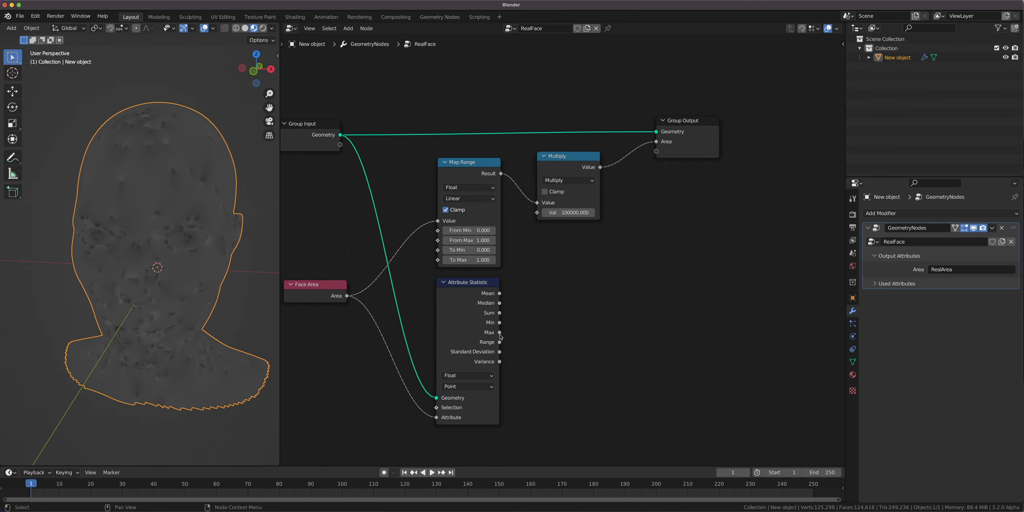
mouse_move(499, 334)
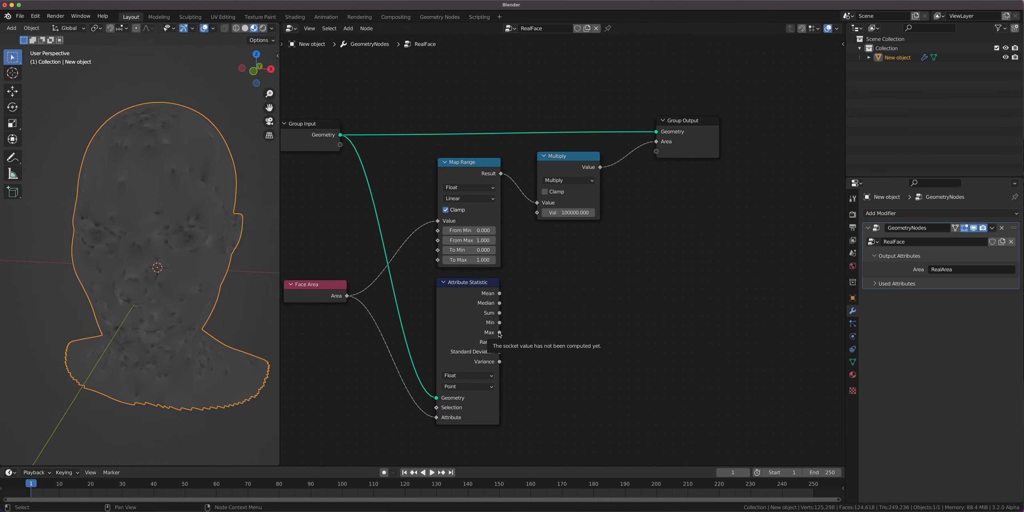
scroll(499, 334, up, 3)
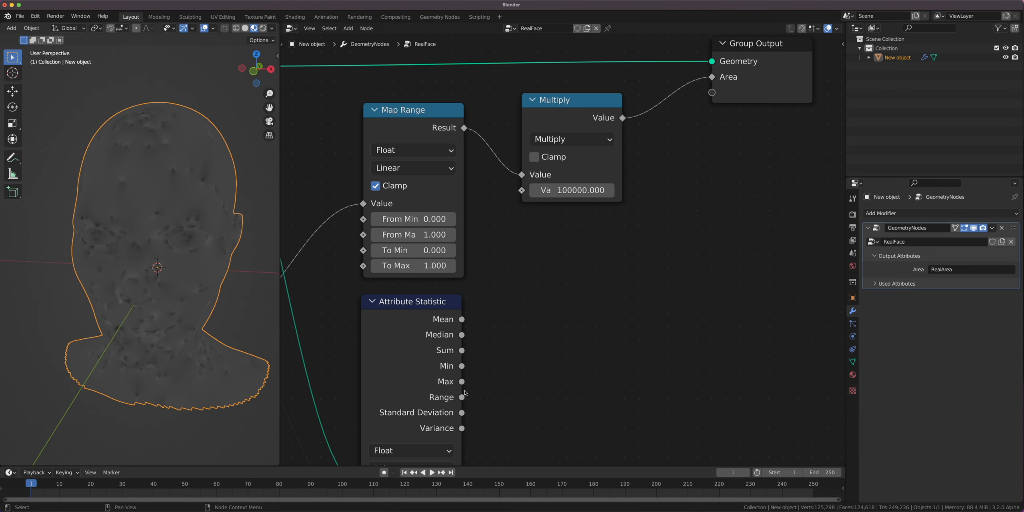
mouse_move(466, 390)
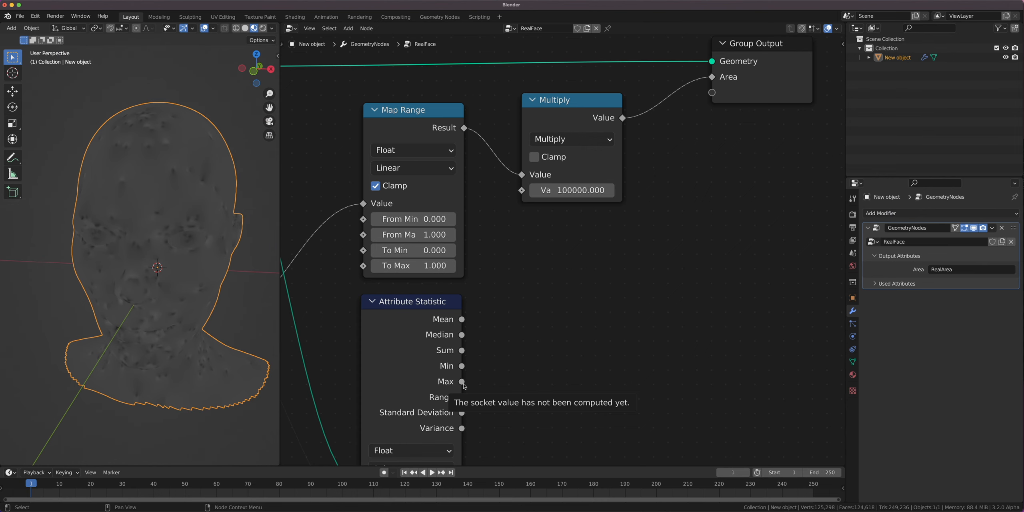
Move the Group Input, Face Area and Attribute Statistic nodes further left, clear of the Map Range node.
scroll(464, 386, down, 2)
middle_drag(300, 192, 434, 202)
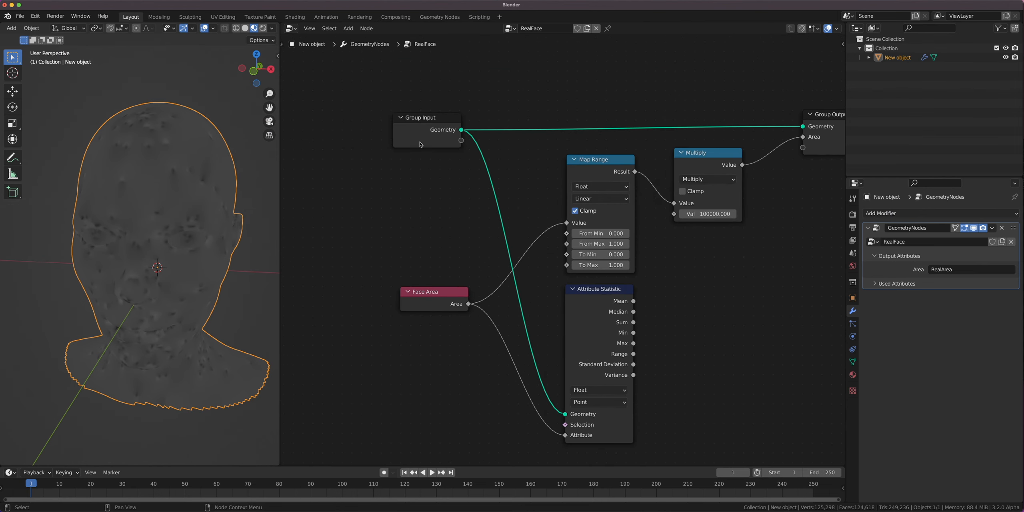
drag(420, 144, 365, 103)
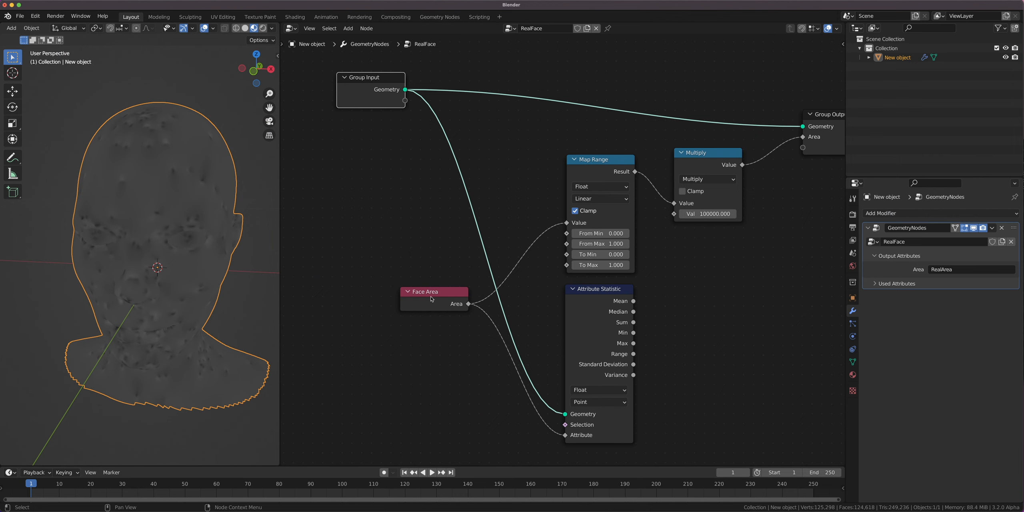
drag(431, 298, 339, 285)
drag(595, 305, 499, 294)
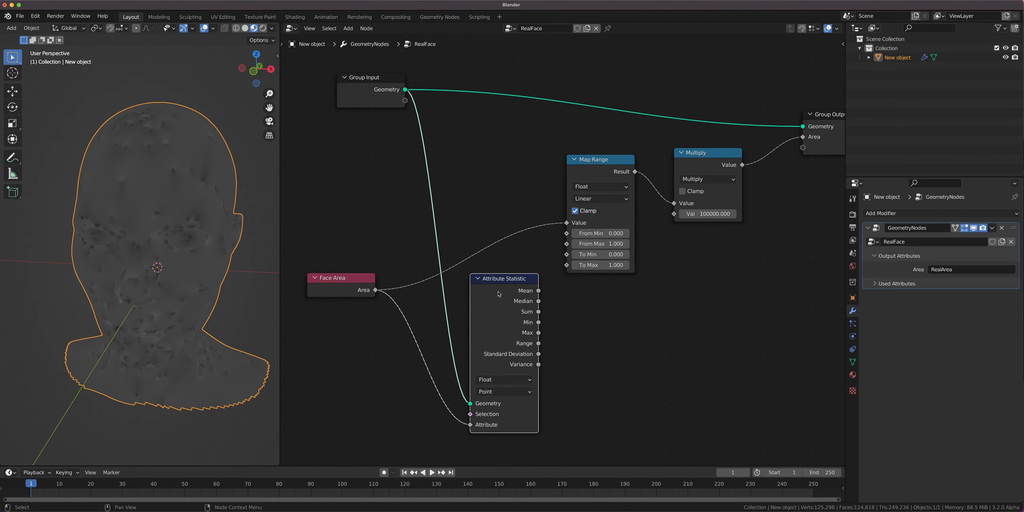
Link the Min and Max outputs of Attribute Statistic to From Min and From Max of Map Range.
scroll(512, 382, up, 2)
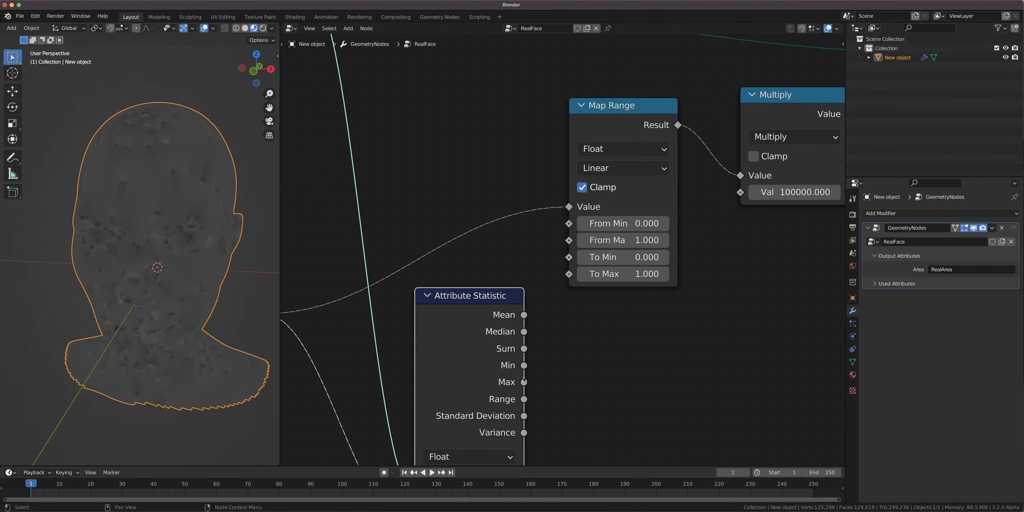
drag(524, 365, 570, 224)
mouse_move(523, 368)
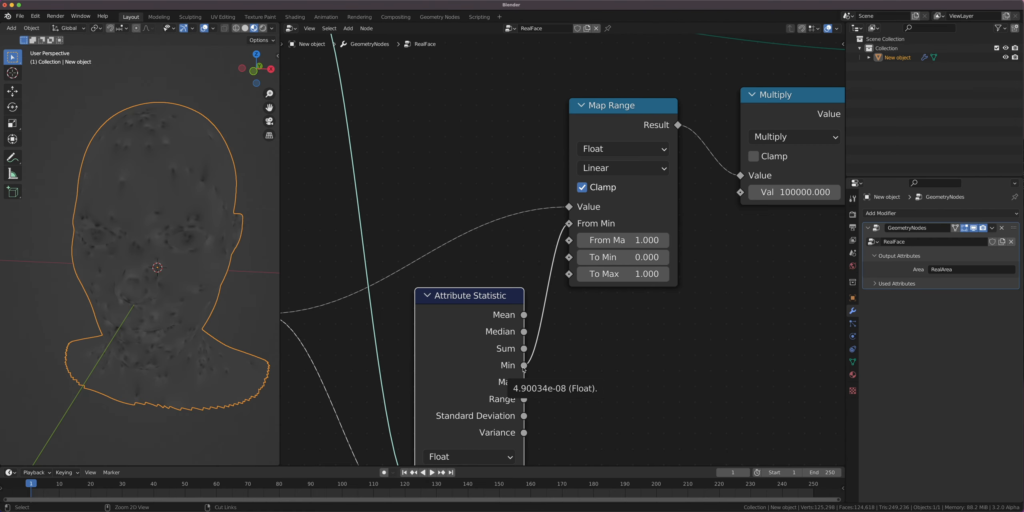
drag(524, 383, 569, 241)
middle_drag(156, 267, 124, 238)
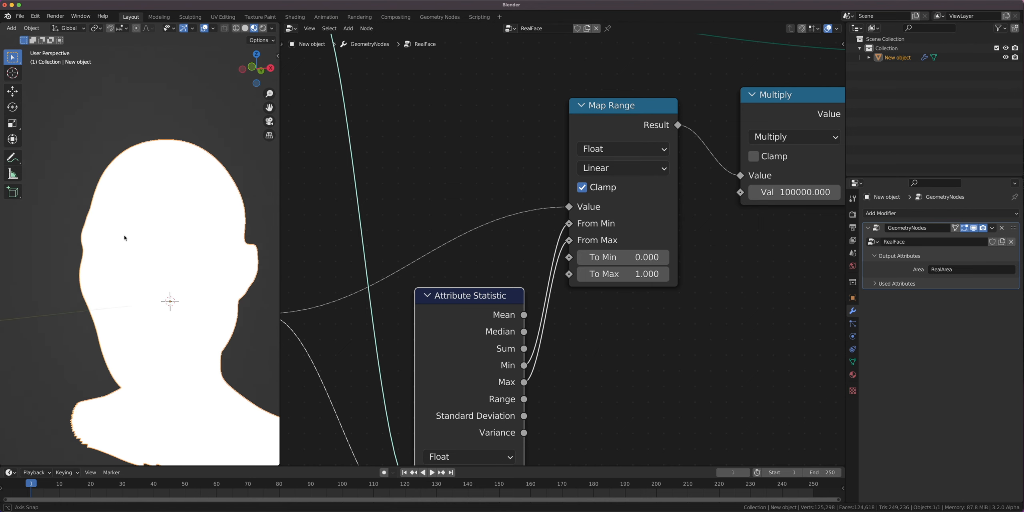
Remove the Multiply node while keeping Map Range linked to the Area output, and check the shading on the head.
scroll(720, 160, down, 5)
middle_drag(733, 155, 516, 205)
scroll(514, 212, up, 9)
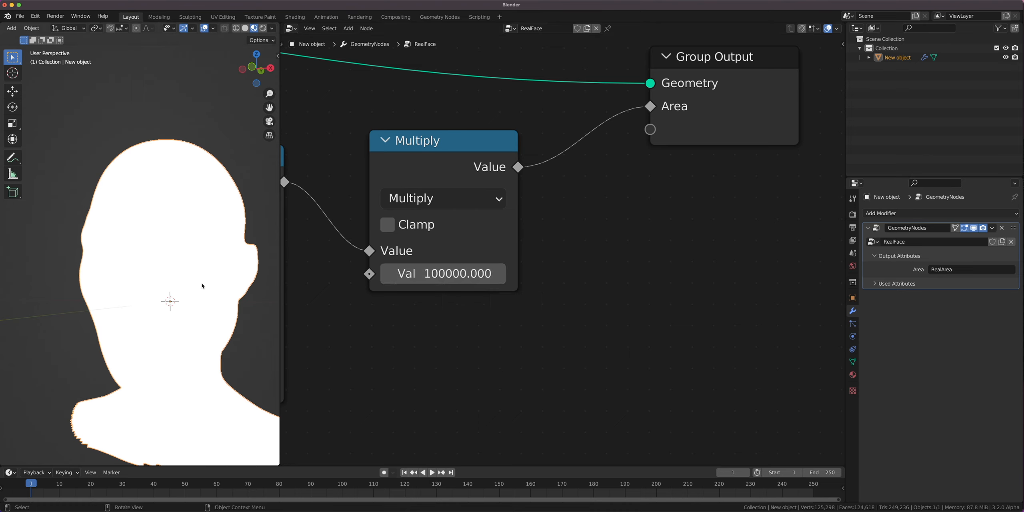
click(412, 174)
key(ctrl+x)
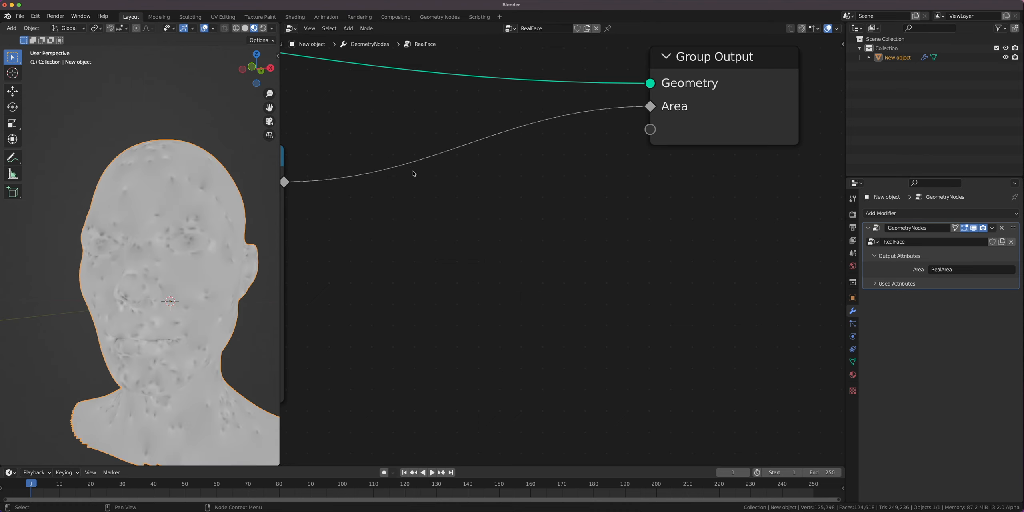
mouse_move(168, 256)
middle_down()
mouse_move(224, 252)
mouse_move(176, 251)
middle_up()
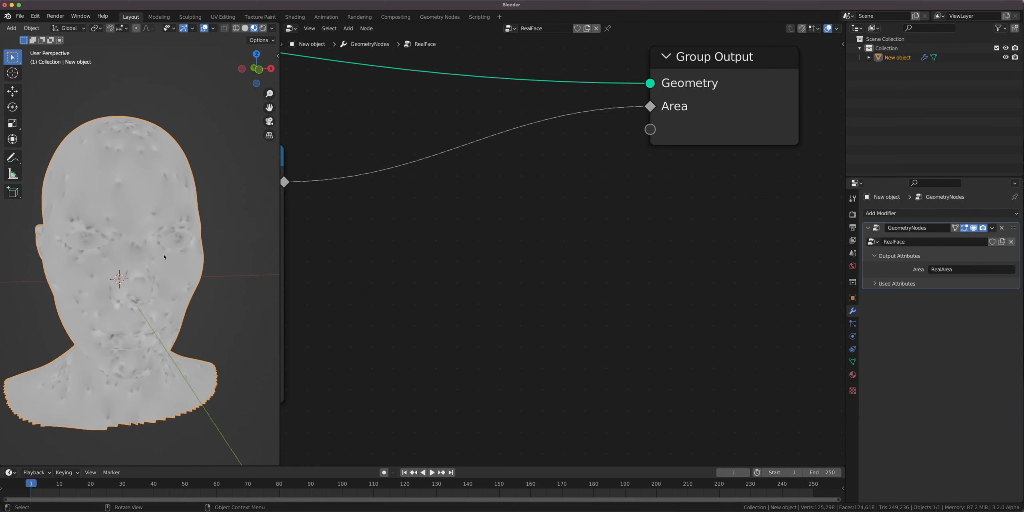
Move the Attribute Statistic node slightly up, closer to the Map Range node.
scroll(306, 288, down, 5)
middle_drag(344, 281, 449, 251)
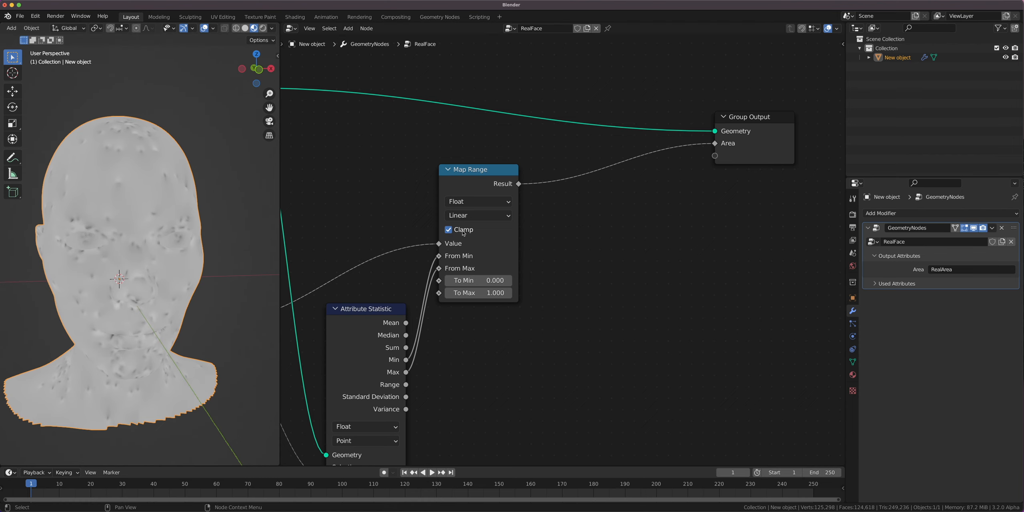
middle_drag(392, 335, 483, 296)
drag(446, 289, 446, 280)
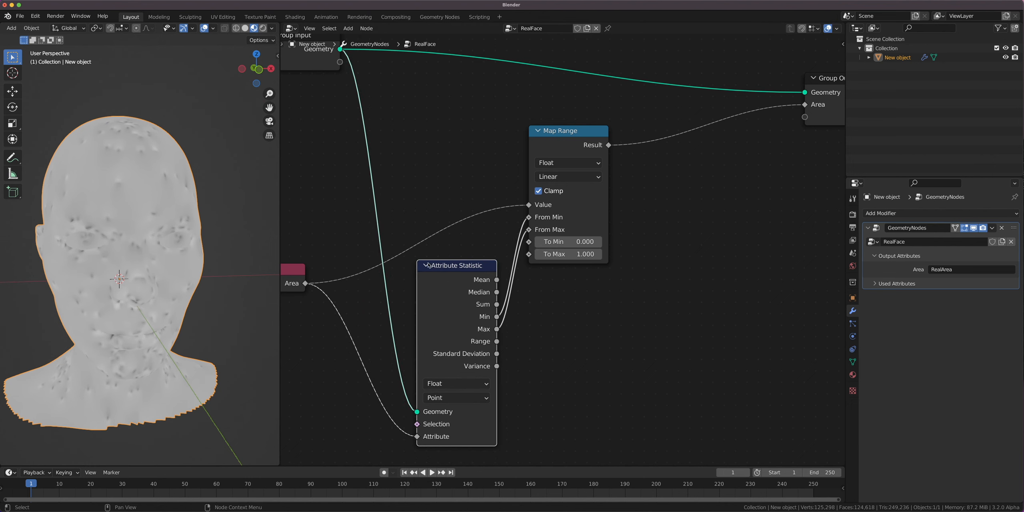
Insert a ColorRamp node on the link between the Map Range Result and the Area group output.
scroll(452, 262, down, 2)
middle_drag(702, 211, 598, 287)
scroll(597, 287, up, 1)
key(shift+a)
text(s)
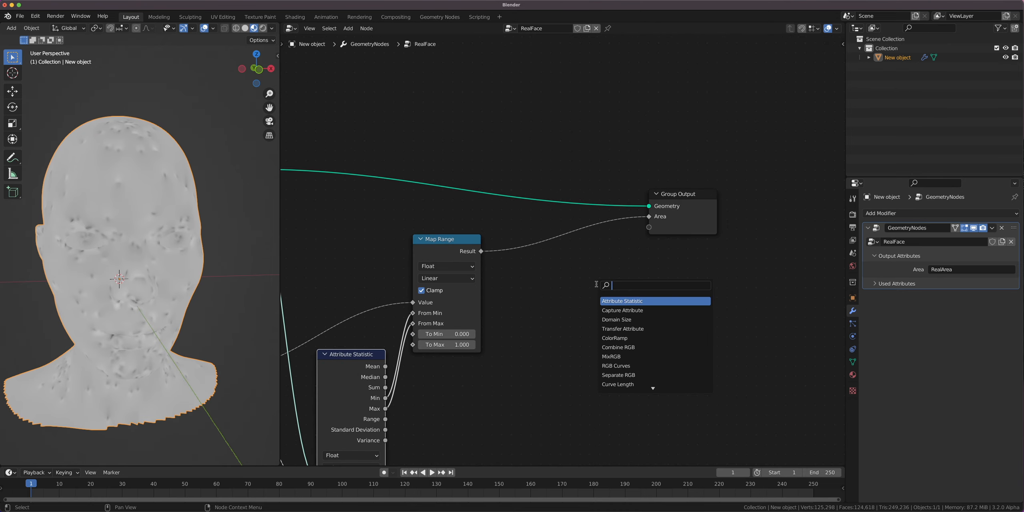
text(color)
key(Down)
key(Return)
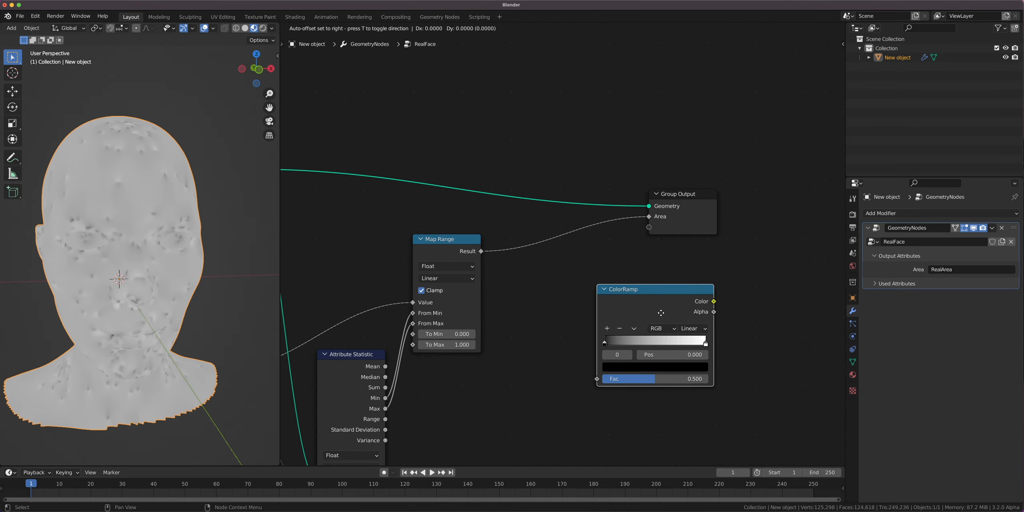
click(566, 252)
scroll(566, 251, up, 1)
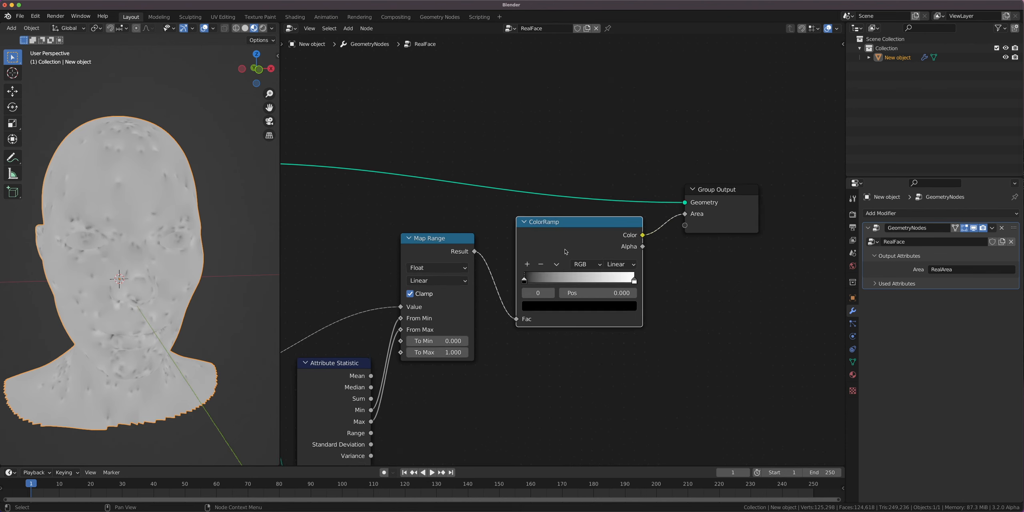
Set the ColorRamp's first stop to pure blue using RGB values and its last stop to pure red.
click(537, 316)
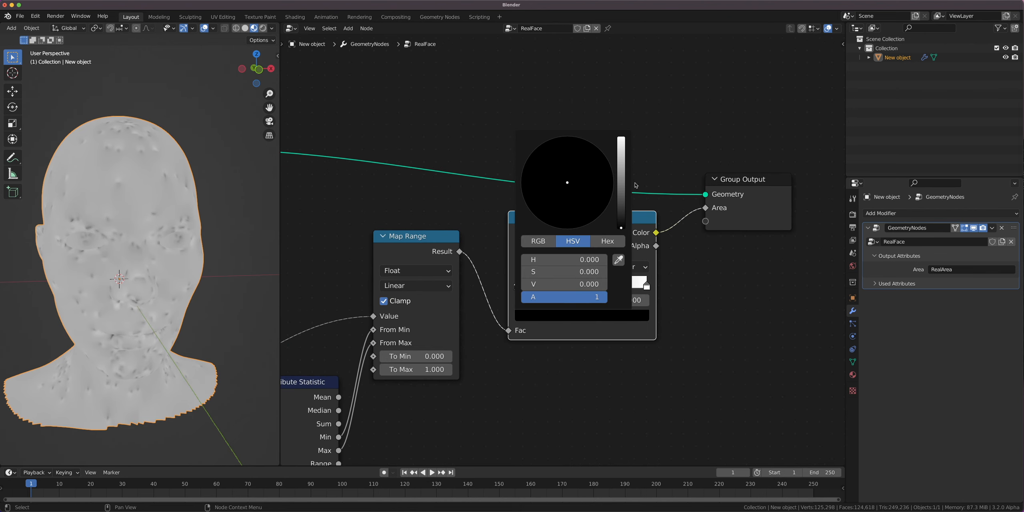
click(538, 241)
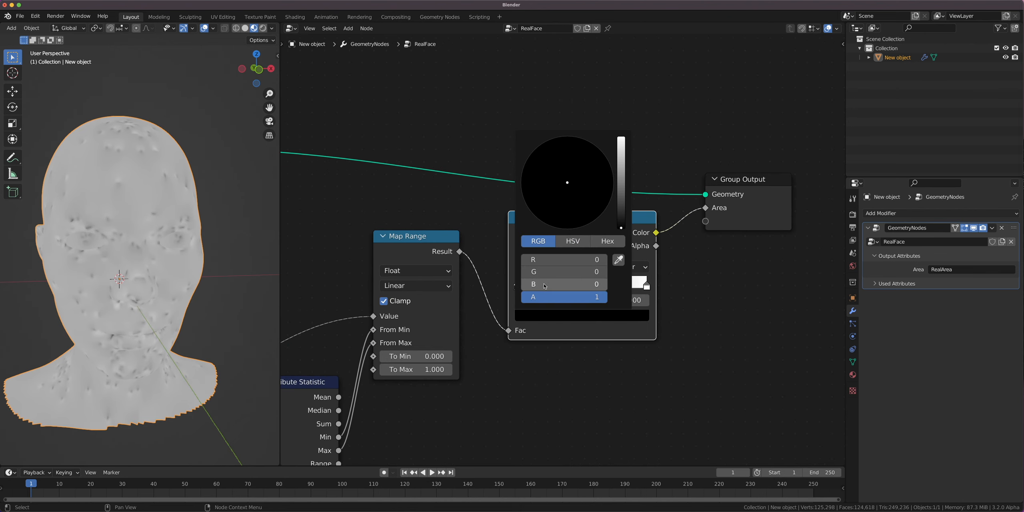
drag(560, 284, 600, 284)
click(549, 300)
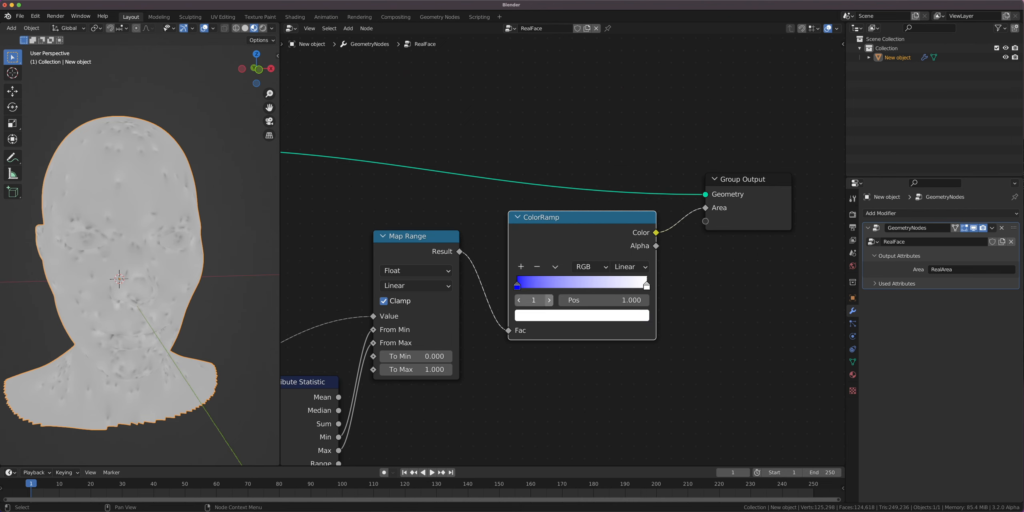
click(550, 316)
drag(584, 276, 522, 288)
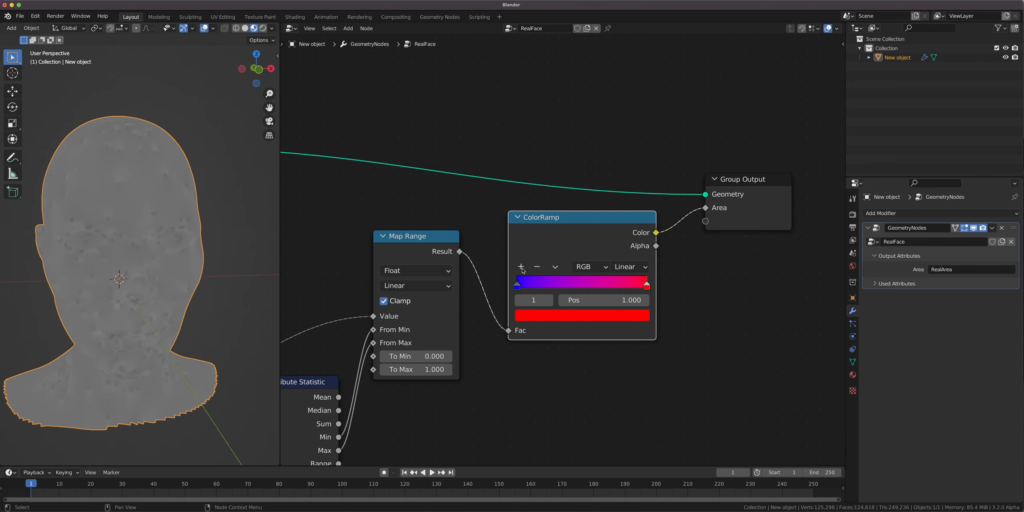
Add a middle stop to the ColorRamp at position 0.500 and set its color to black.
click(521, 267)
click(582, 315)
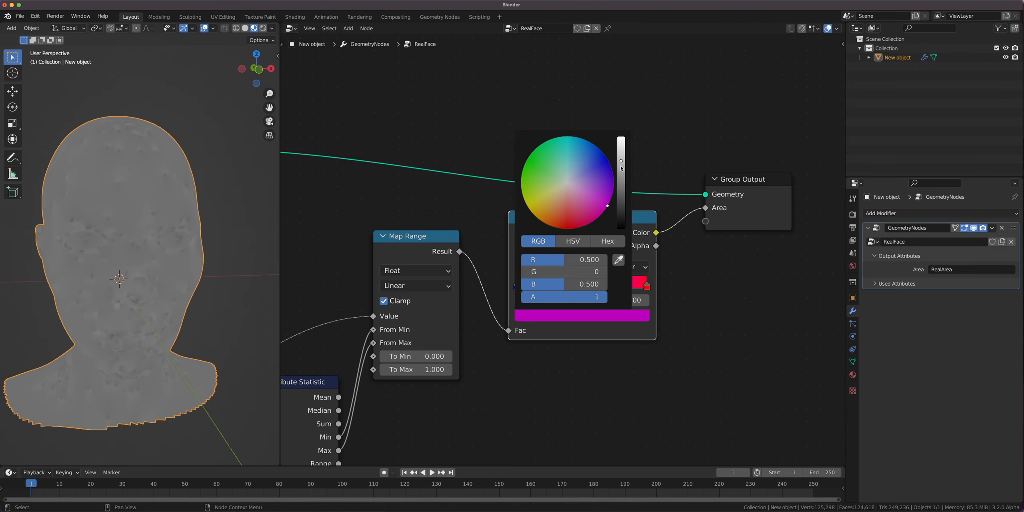
drag(621, 168, 621, 230)
Examine the shading on the face close up and from the side, around the eyes and nose.
scroll(127, 268, up, 5)
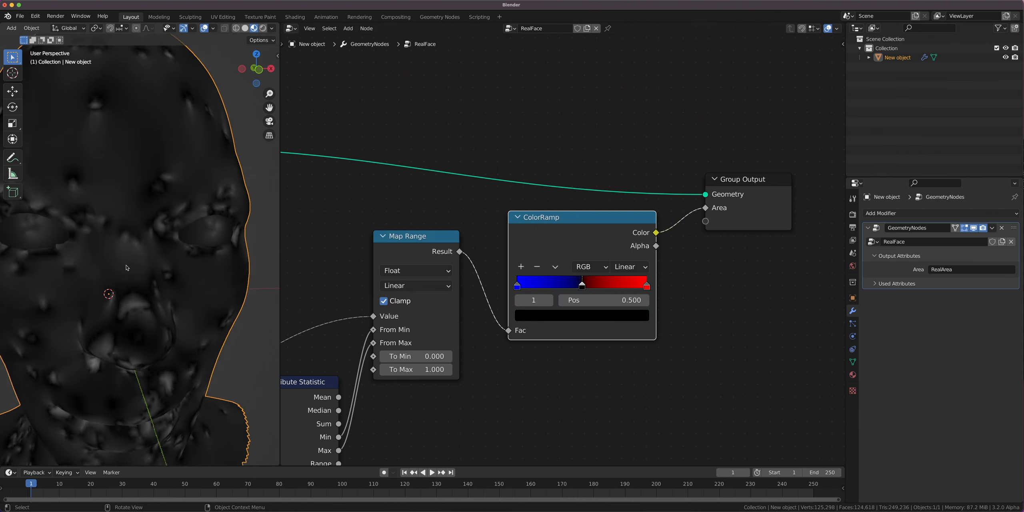
scroll(127, 268, up, 1)
scroll(128, 268, down, 7)
scroll(173, 264, up, 6)
alt+drag(218, 286, 159, 225)
scroll(215, 281, up, 5)
scroll(138, 260, down, 6)
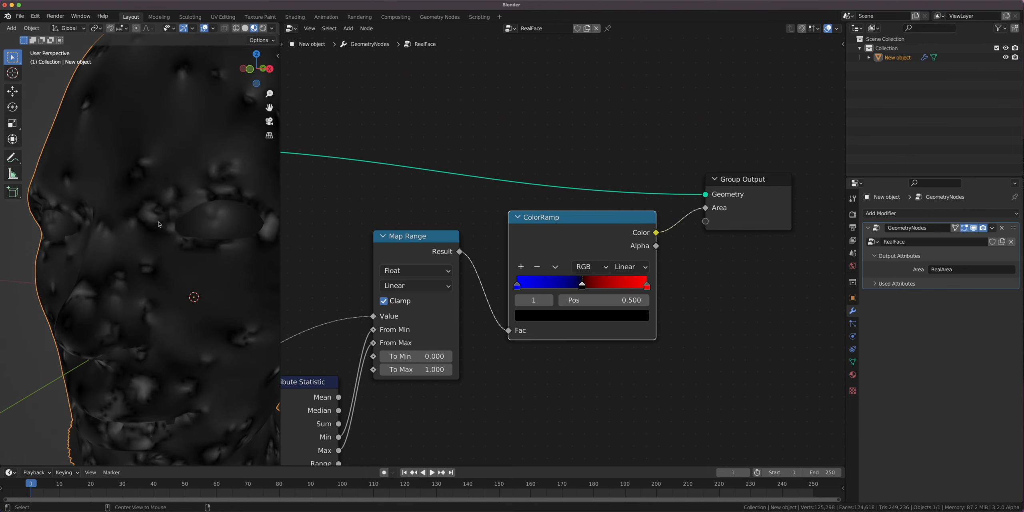
scroll(159, 225, up, 2)
scroll(120, 240, up, 3)
scroll(120, 253, down, 6)
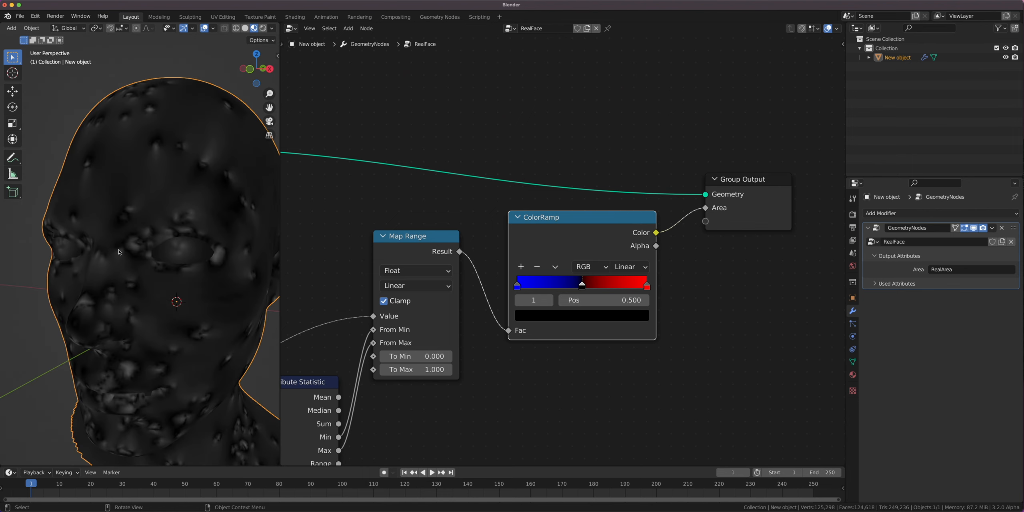
Try moving a single forehead vertex in Edit Mode to see how the area shading reacts.
middle_drag(120, 253, 174, 246)
key(Tab)
click(147, 208)
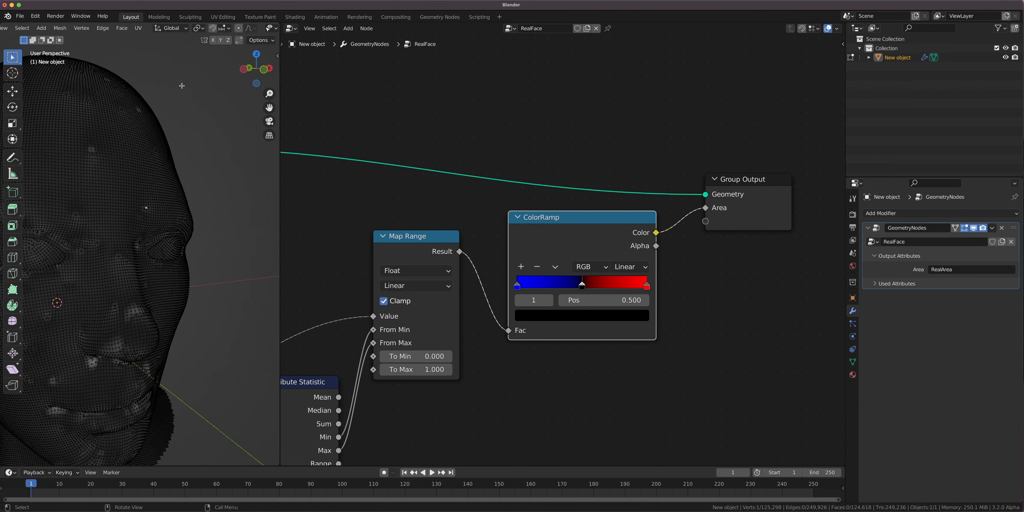
key(g)
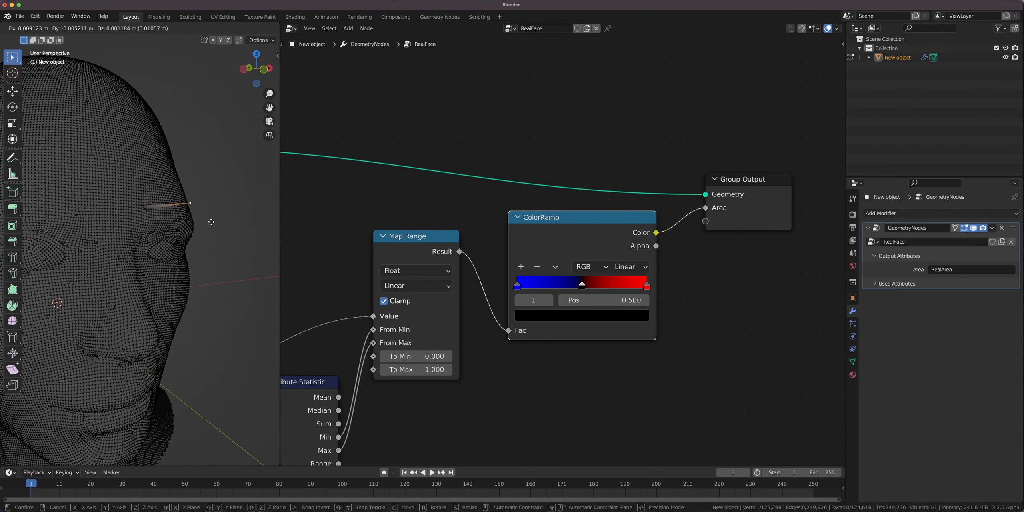
right_click(190, 231)
key(g)
right_click(143, 204)
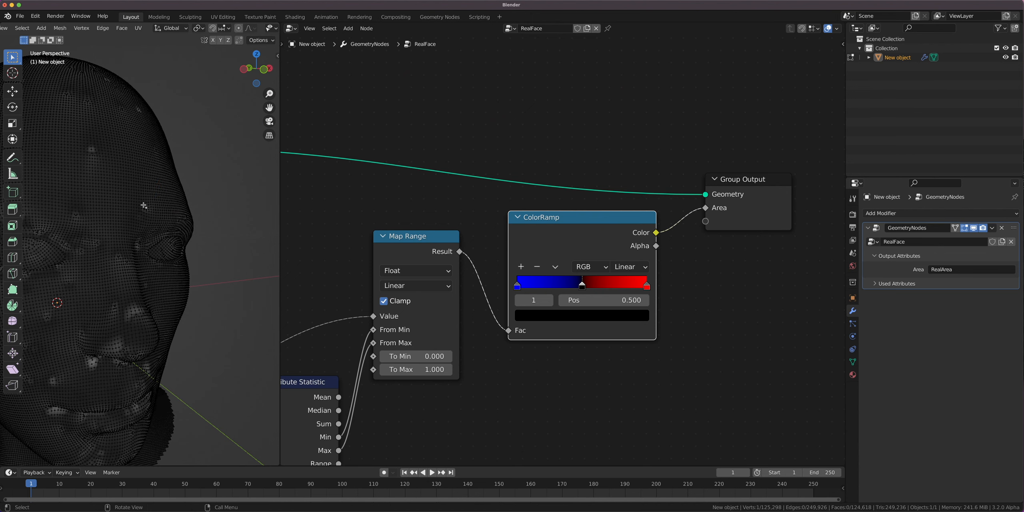
Try moving the forehead vertex with proportional editing, shrinking the influence size to 0.0243 m.
key(o)
key(g)
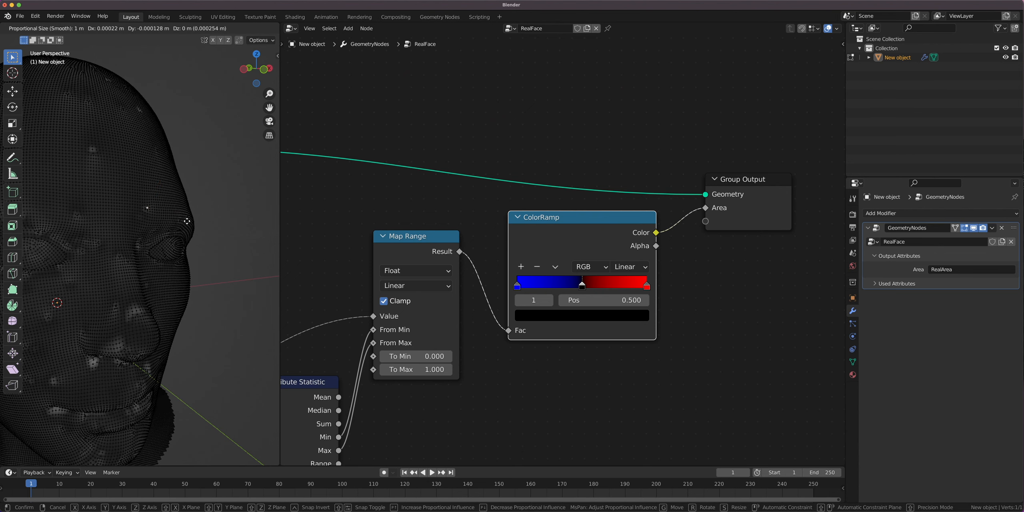
scroll(189, 218, up, 20)
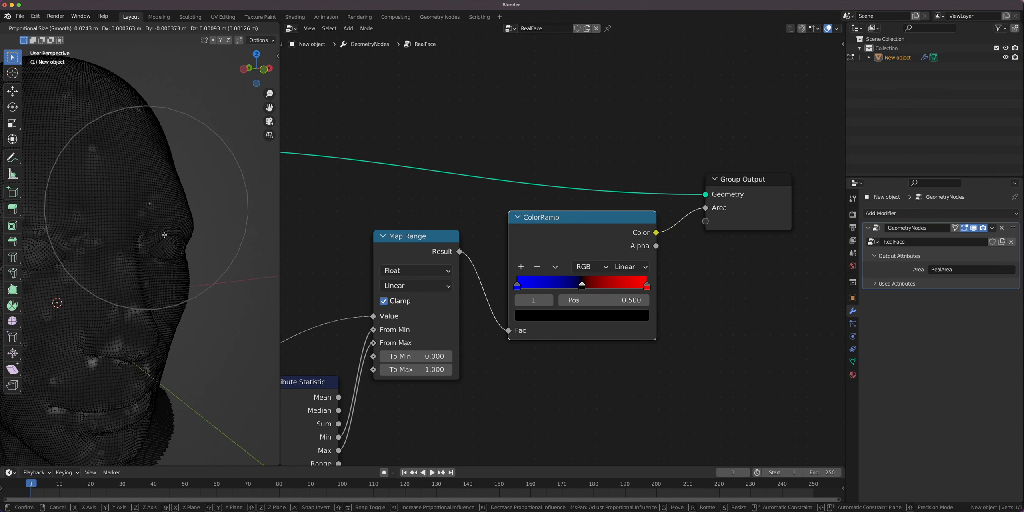
right_click(165, 235)
Inspect the values of the Min and Max outputs on the Attribute Statistic node.
middle_drag(392, 420, 636, 249)
scroll(565, 246, up, 7)
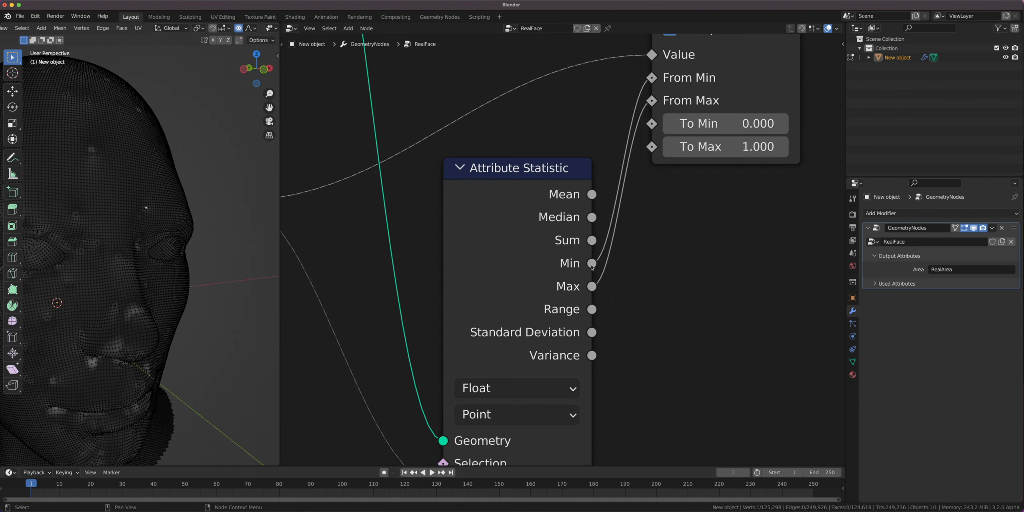
mouse_move(593, 285)
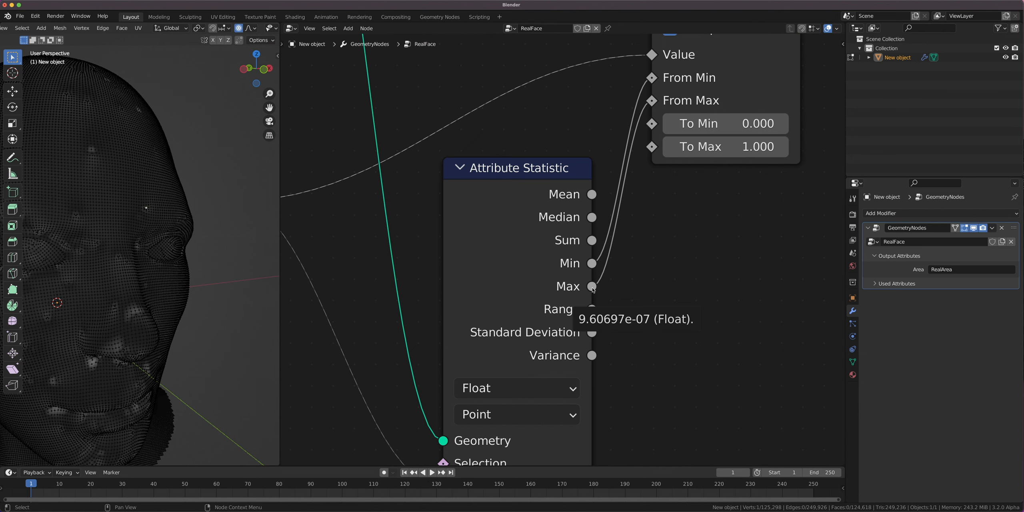
scroll(593, 288, down, 3)
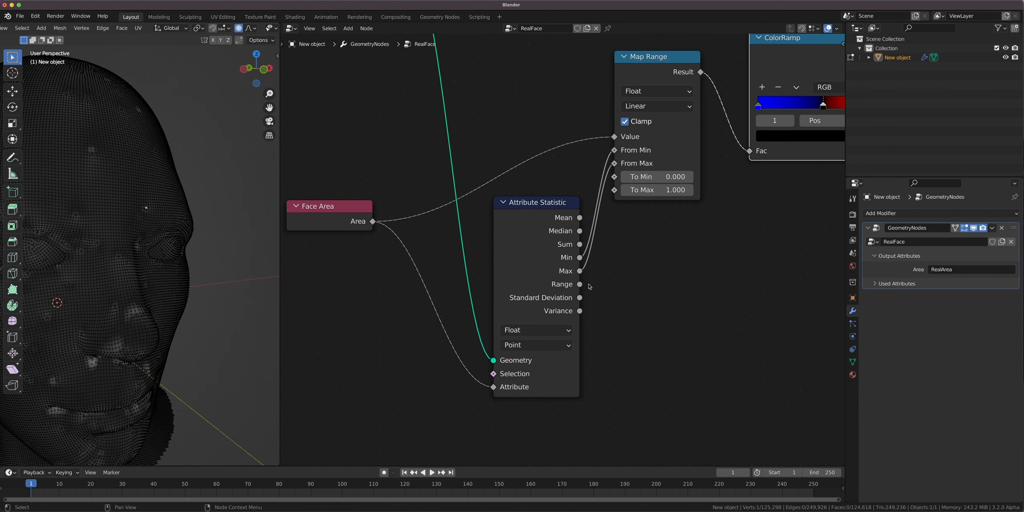
scroll(584, 276, up, 2)
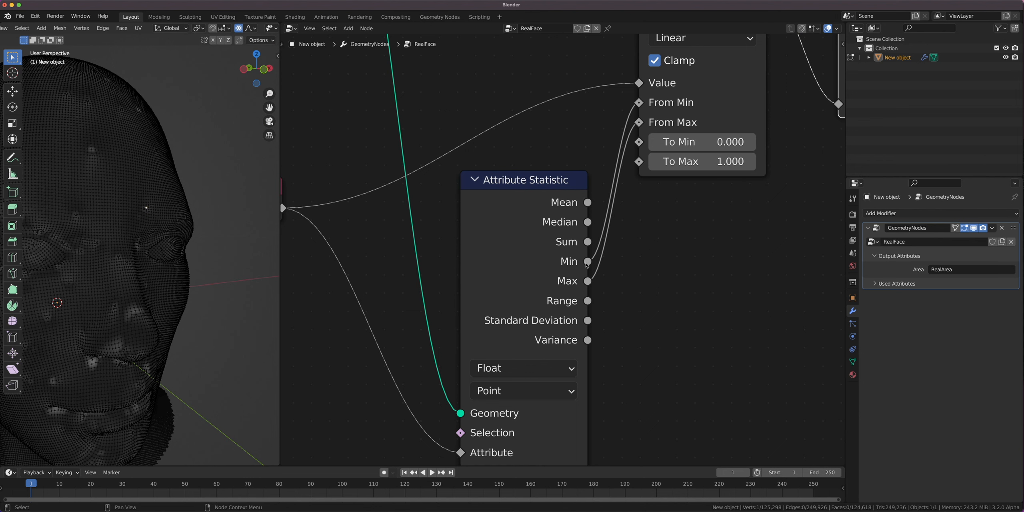
mouse_move(587, 265)
Return to Object Mode and duplicate the head along the X axis, placing the copy beside the original.
key(Tab)
scroll(157, 289, down, 6)
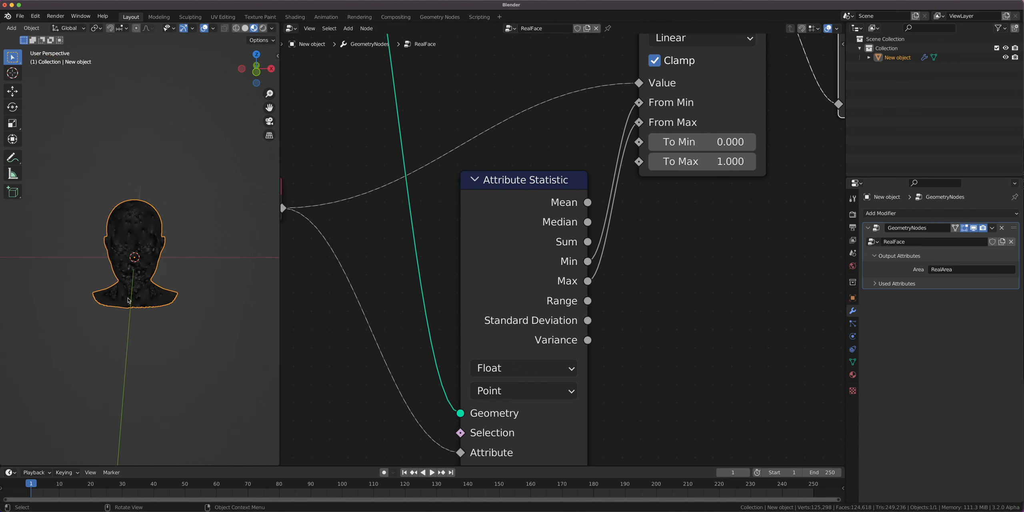
key(shift+d)
key(x)
click(221, 285)
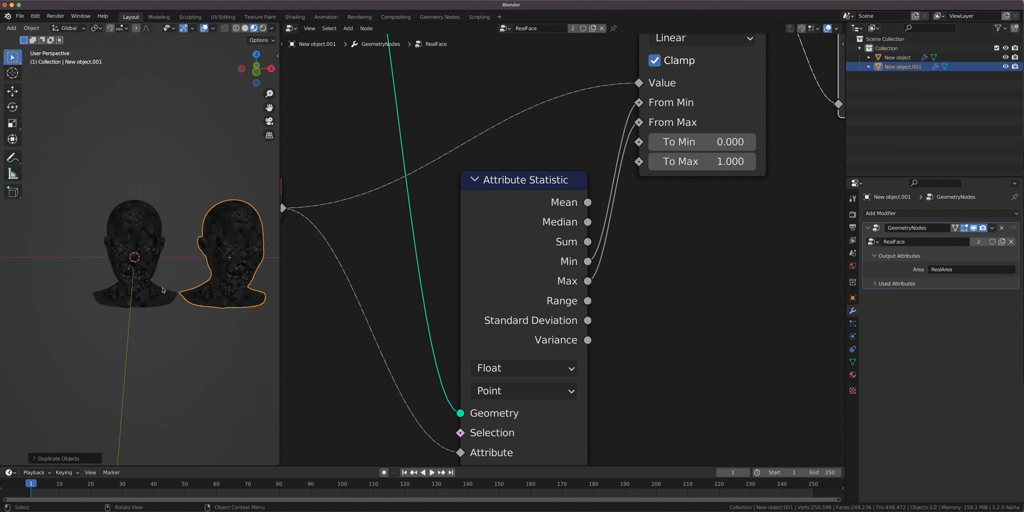
Rename the original head object as Realhead.
middle_drag(200, 276, 222, 276)
click(138, 242)
scroll(138, 242, up, 4)
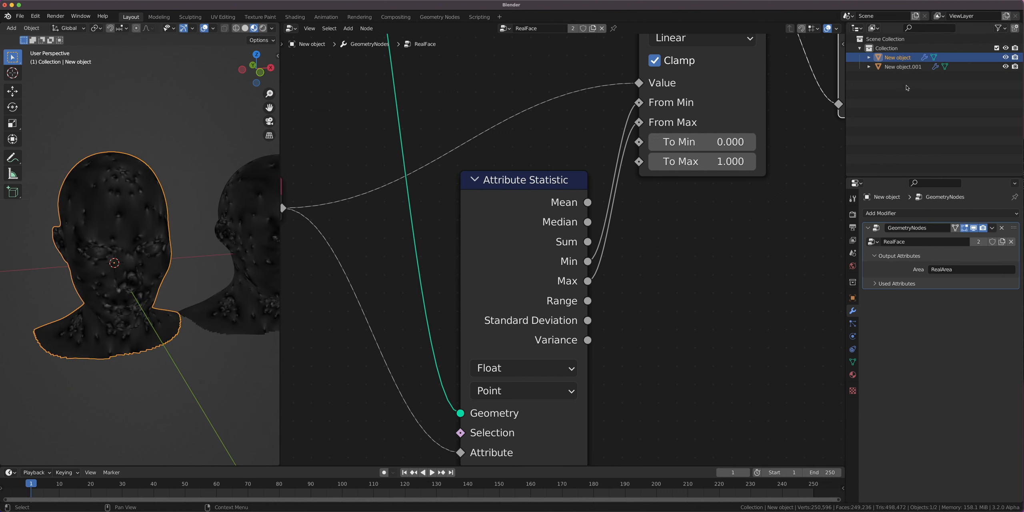
double_click(888, 58)
text(Realhead)
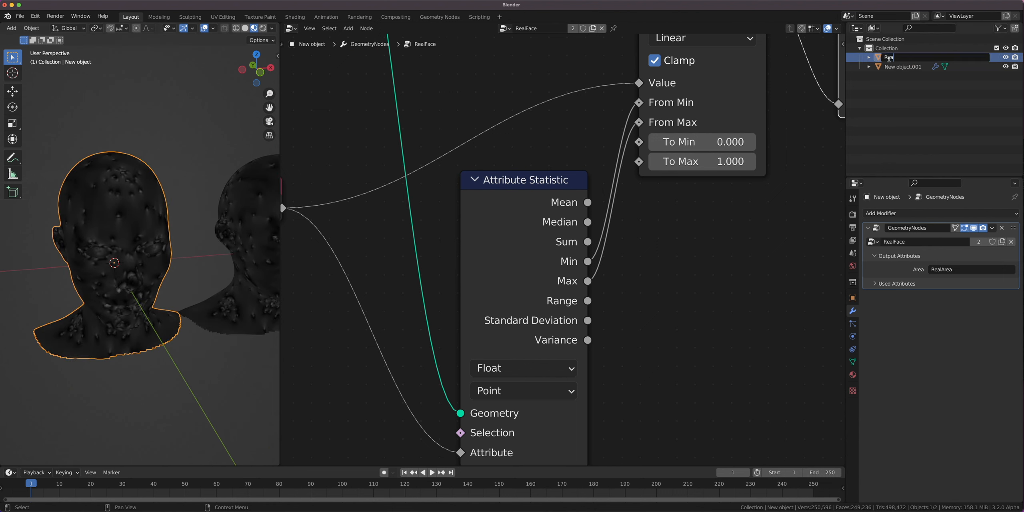
key(Return)
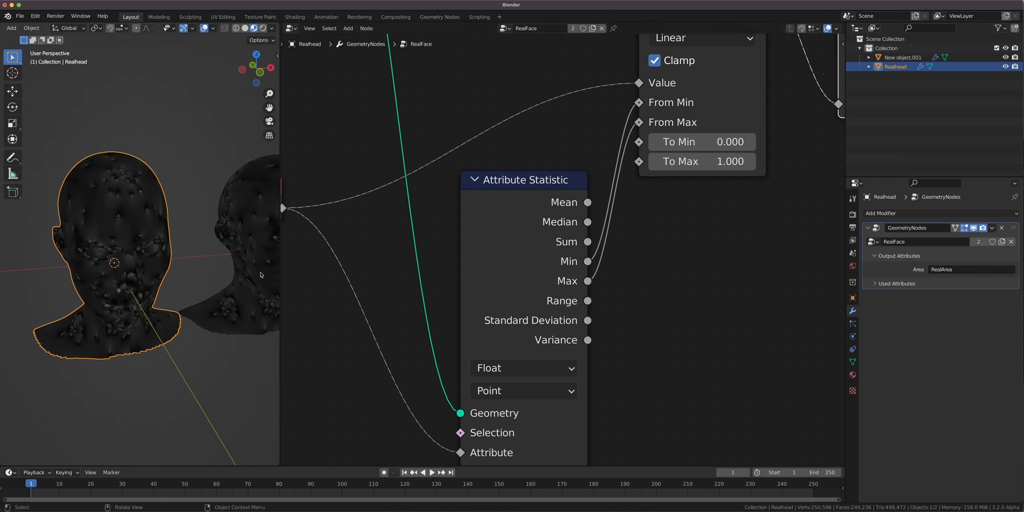
Rename the duplicated head object as BaseHead.
click(890, 59)
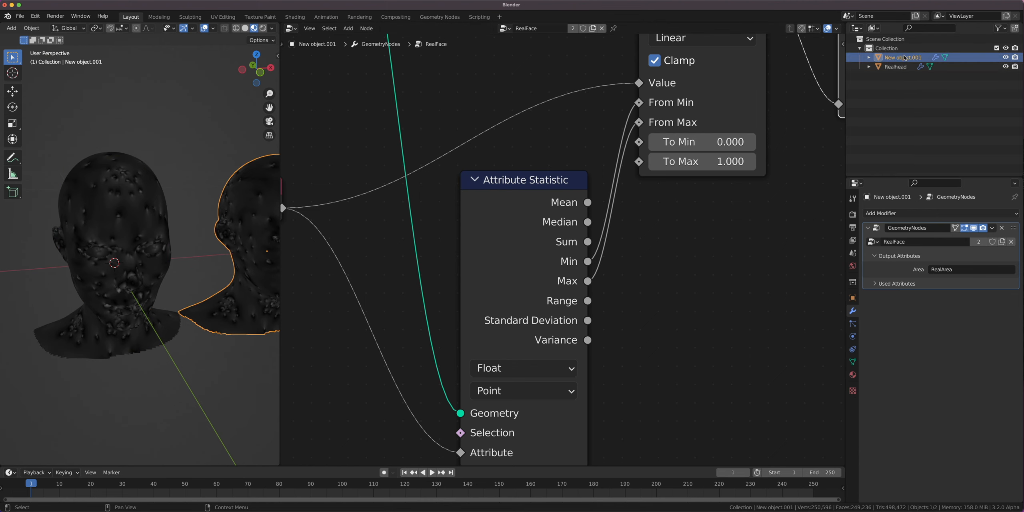
double_click(905, 58)
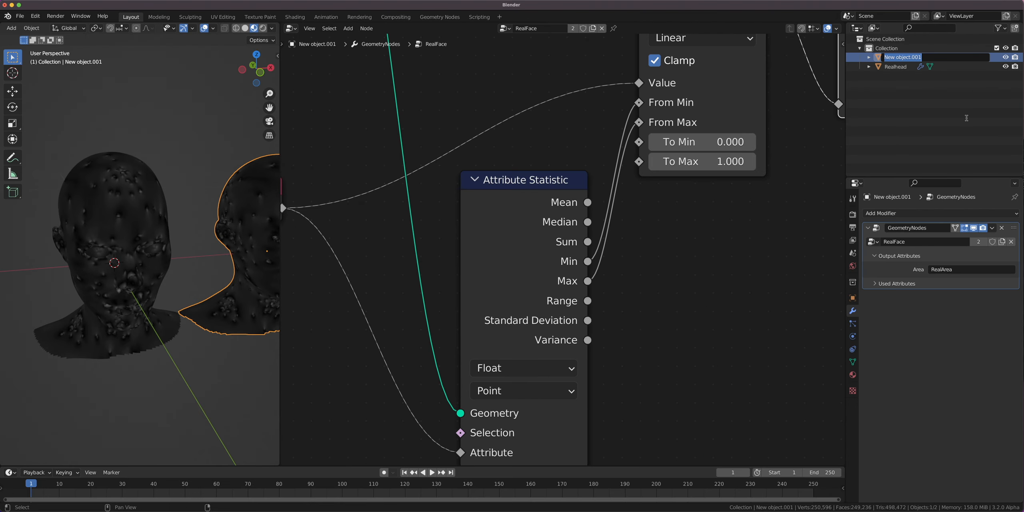
text(BaseHead)
key(Return)
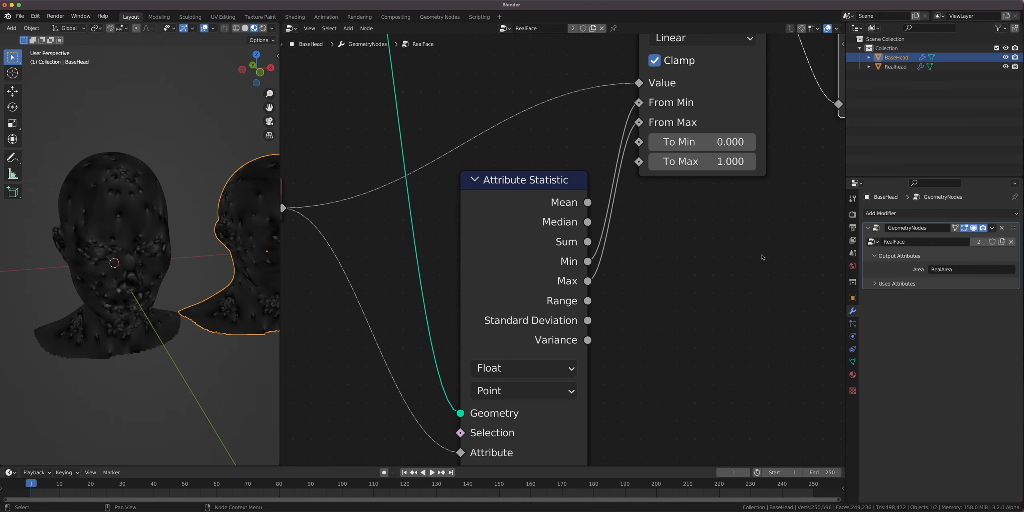
Give the BaseHead object its own copy of the RealFace node group, named BaseHead, and reselect Realhead.
scroll(491, 302, down, 2)
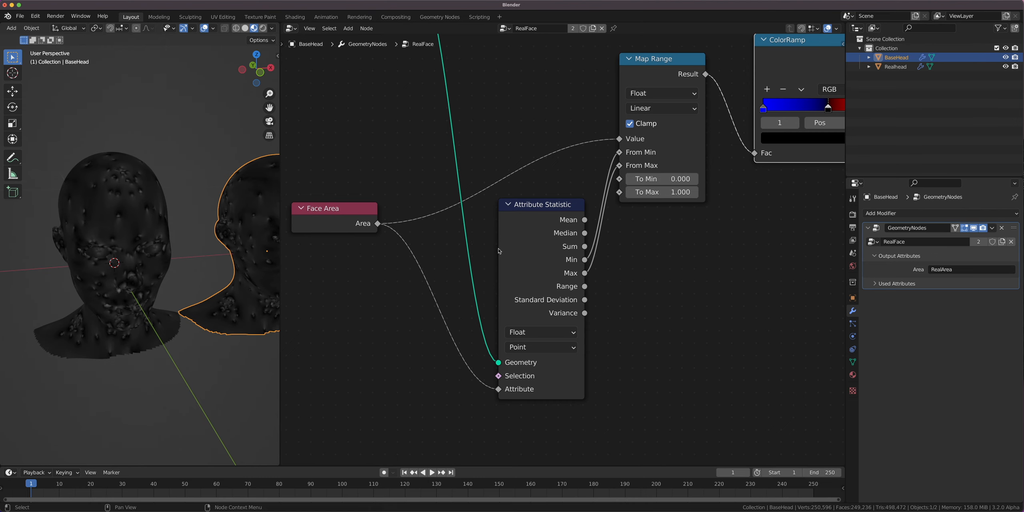
click(895, 67)
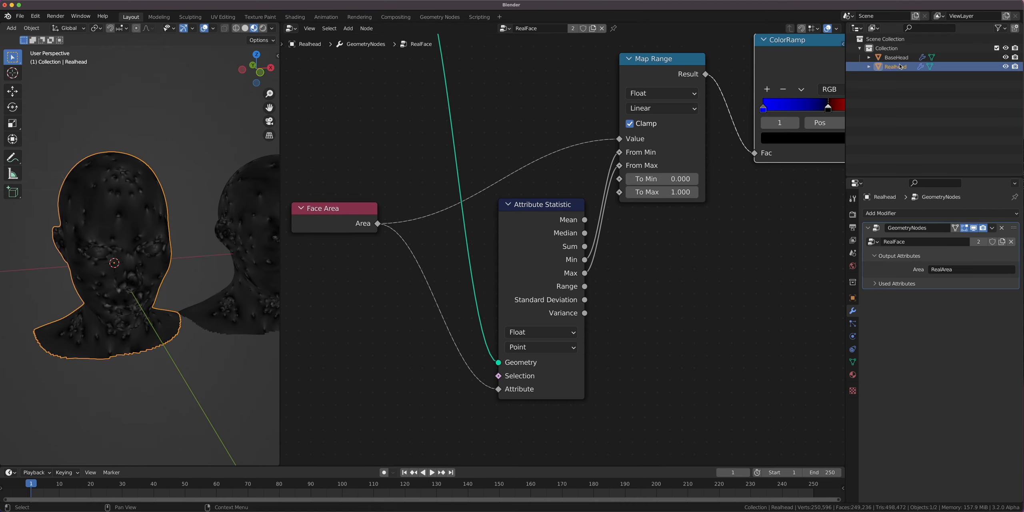
click(900, 59)
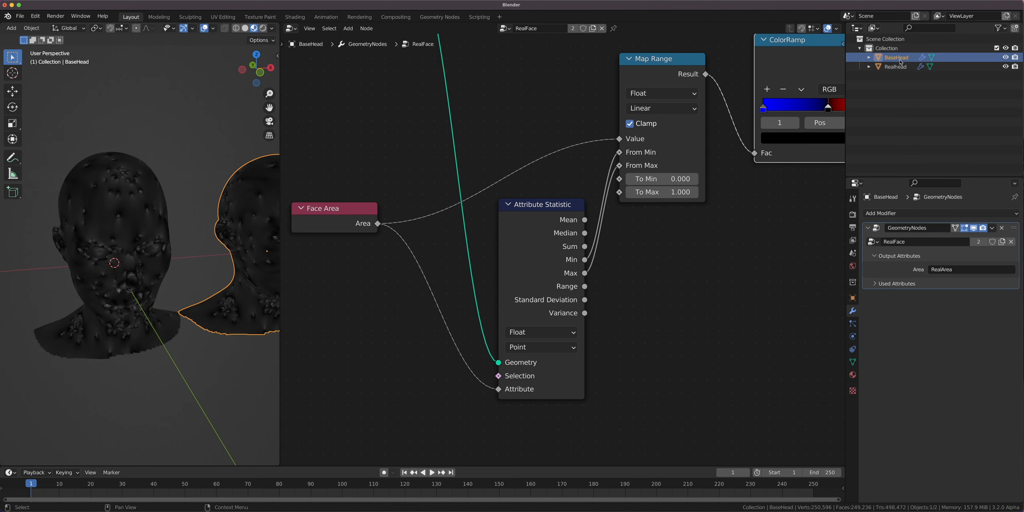
click(572, 28)
click(551, 29)
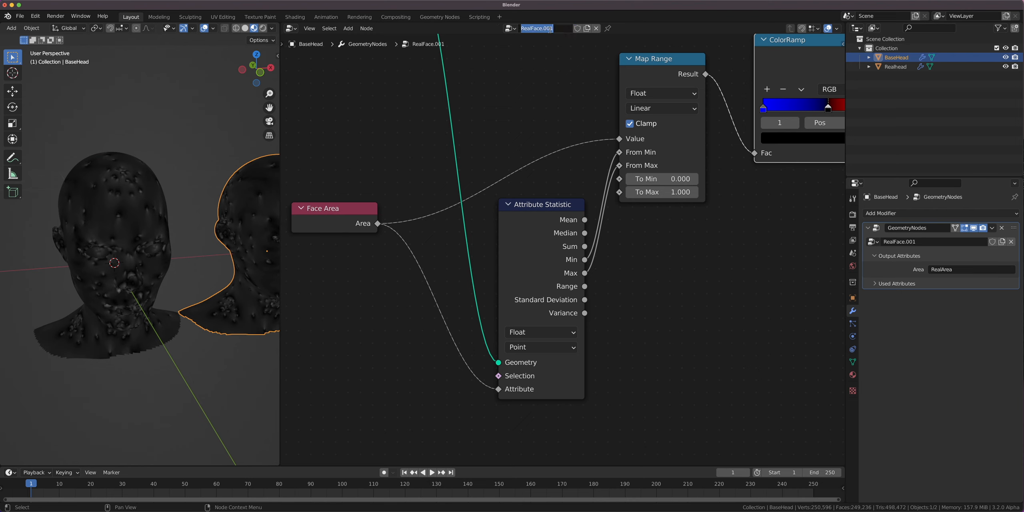
text(D)
key(BackSpace)
text(BaseHead)
key(Return)
click(895, 67)
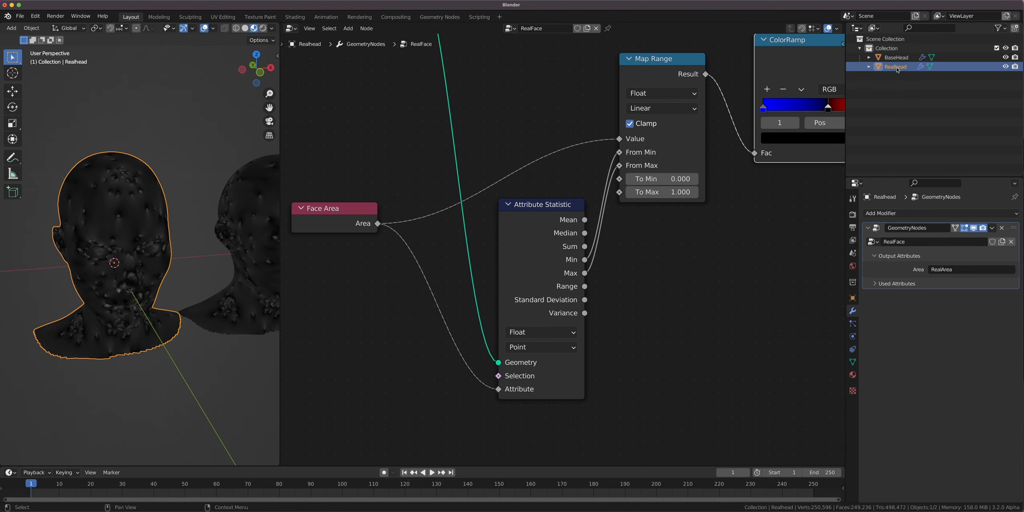
Try pulling a forehead vertex of Realhead in Edit Mode with proportional editing, then return to Object Mode.
scroll(614, 245, down, 5)
middle_drag(619, 236, 589, 265)
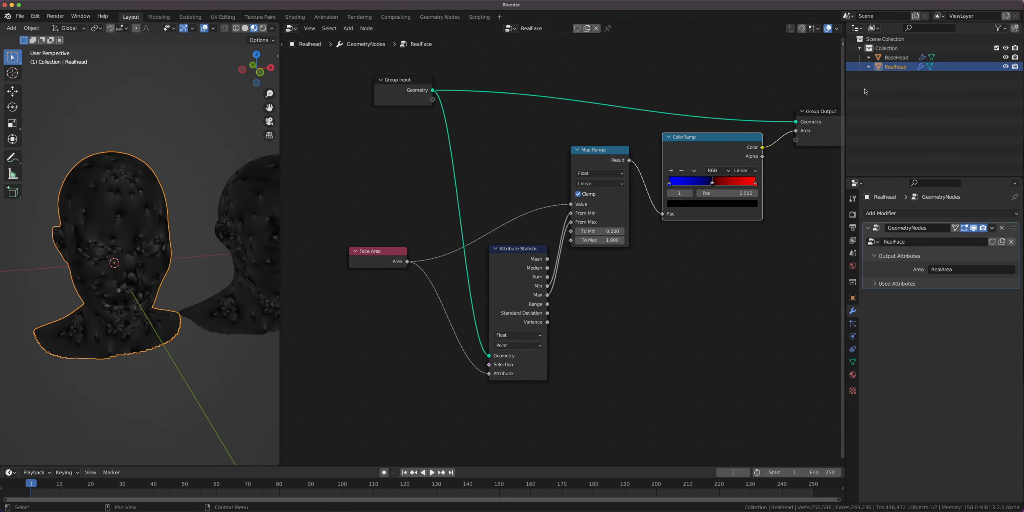
click(897, 58)
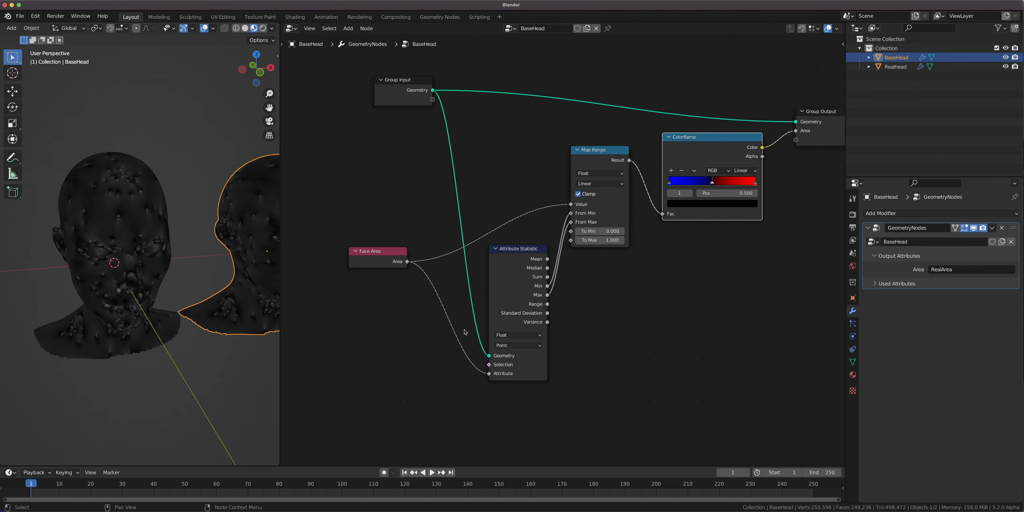
scroll(465, 332, up, 3)
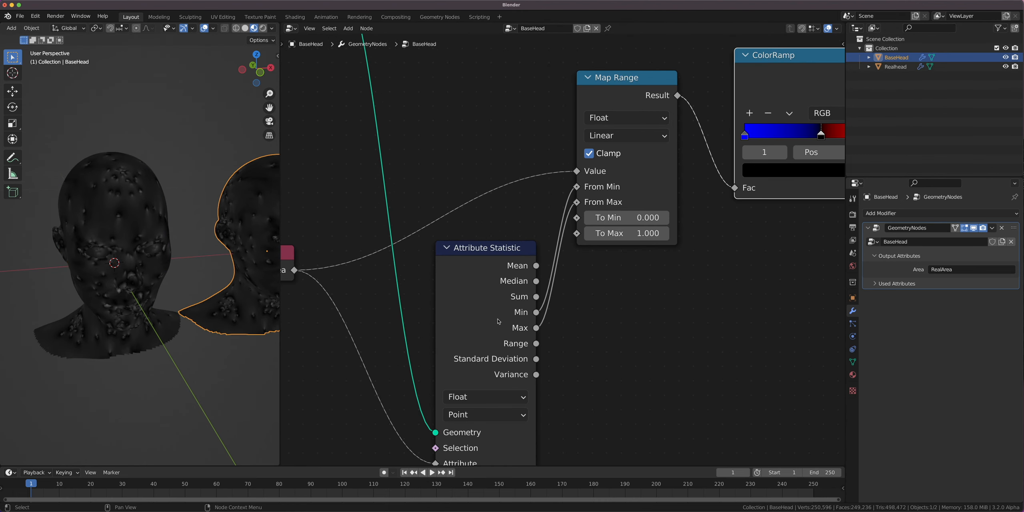
click(131, 243)
scroll(120, 224, up, 5)
key(Tab)
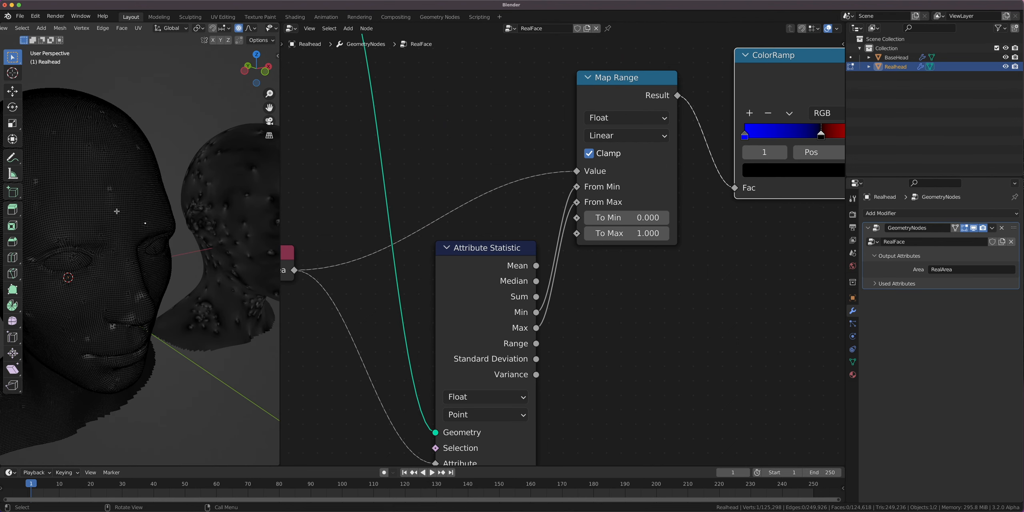
key(g)
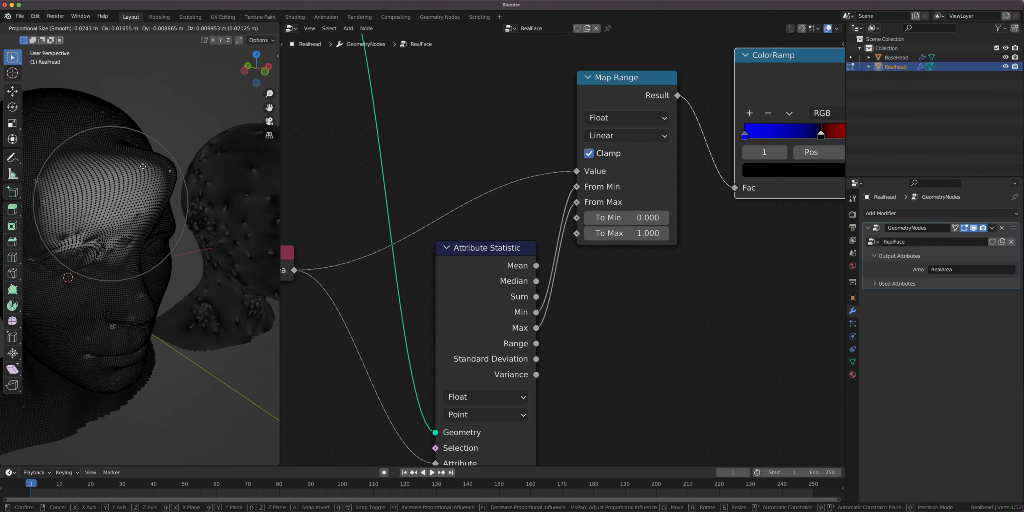
right_click(198, 175)
middle_drag(244, 209, 245, 253)
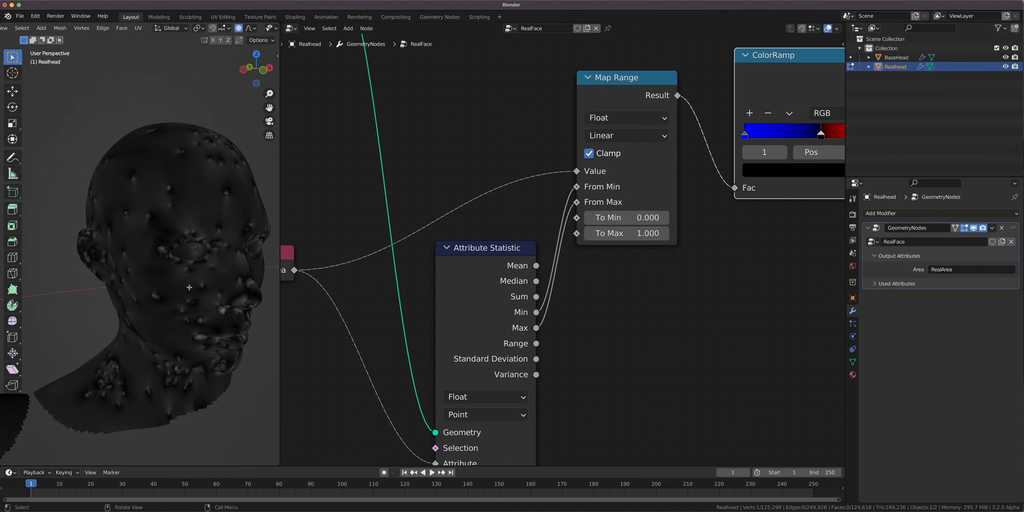
scroll(219, 293, down, 4)
key(Tab)
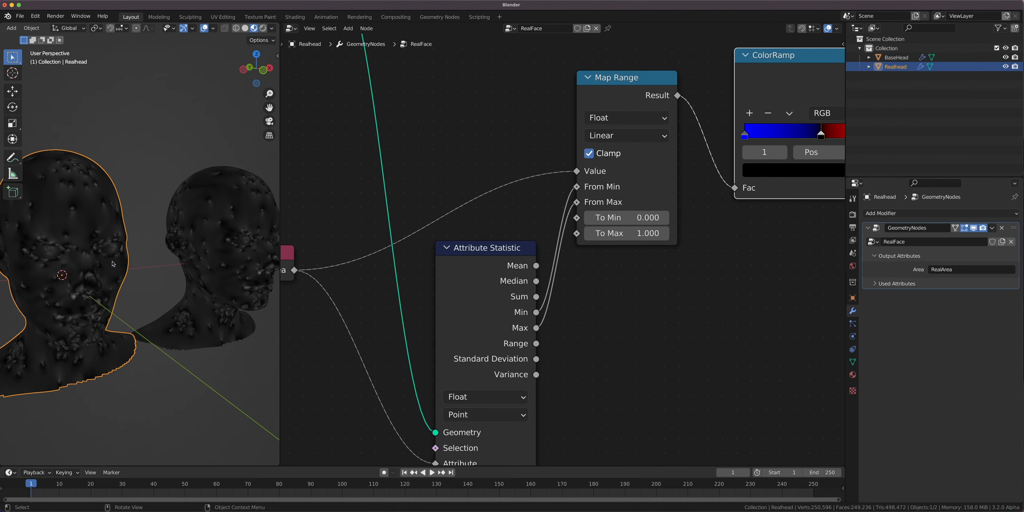
Add BaseHead to the RealFace node tree as an Object Info node and disconnect Group Input's geometry from Attribute Statistic.
key(Home)
drag(898, 58, 621, 333)
click(514, 263)
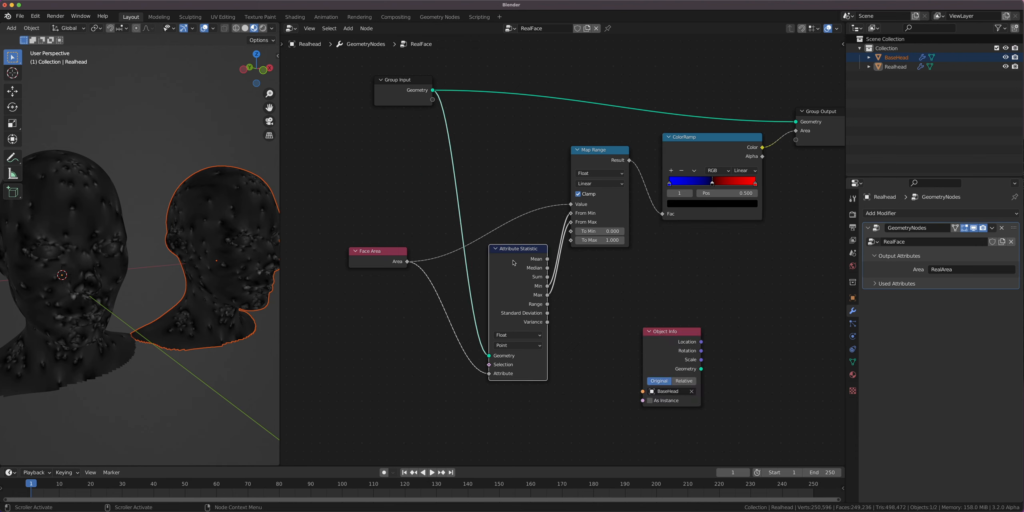
drag(489, 357, 482, 184)
scroll(577, 228, up, 3)
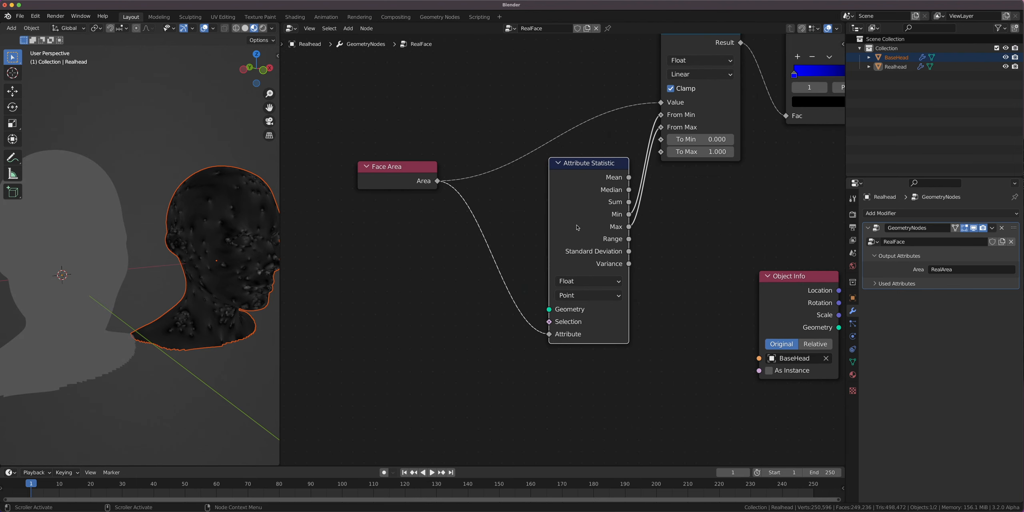
scroll(628, 232, up, 2)
scroll(627, 232, down, 3)
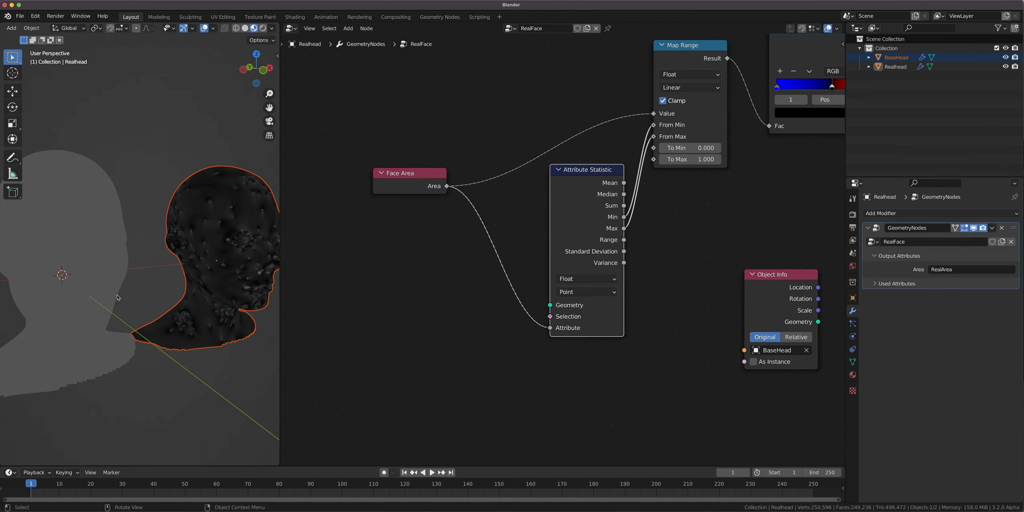
Reselect Realhead, place the Object Info node below Face Area, and connect its Geometry output to Attribute Statistic's Geometry input.
click(76, 279)
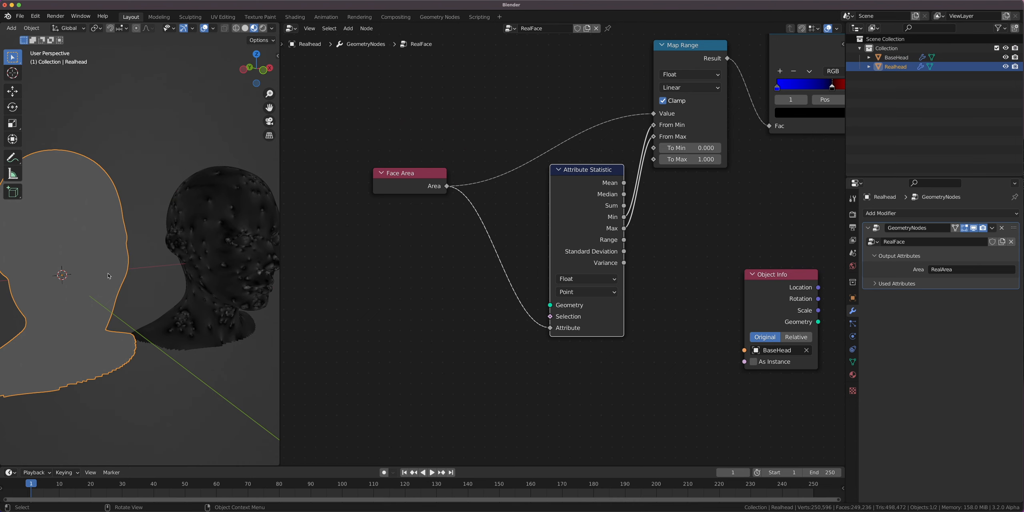
scroll(459, 169, down, 5)
middle_drag(459, 169, 447, 230)
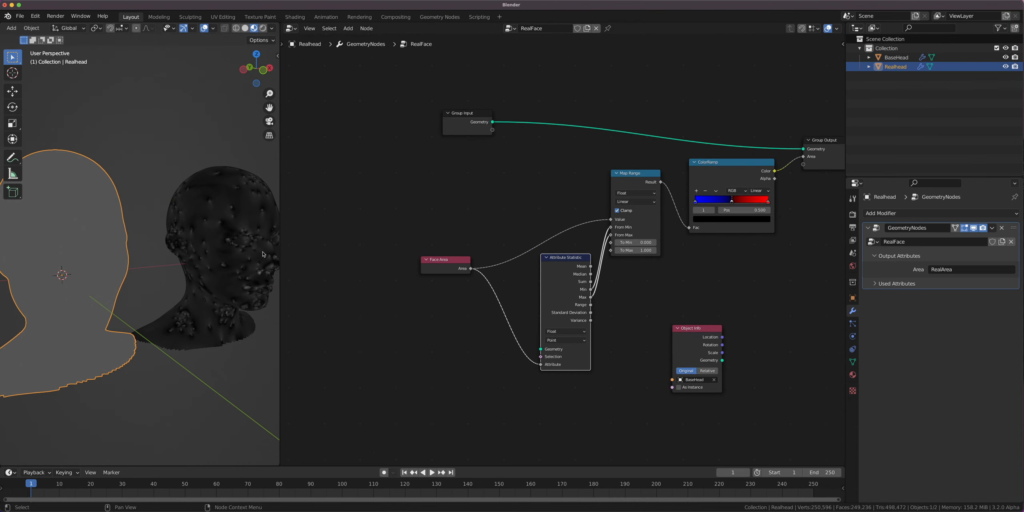
drag(699, 329, 443, 326)
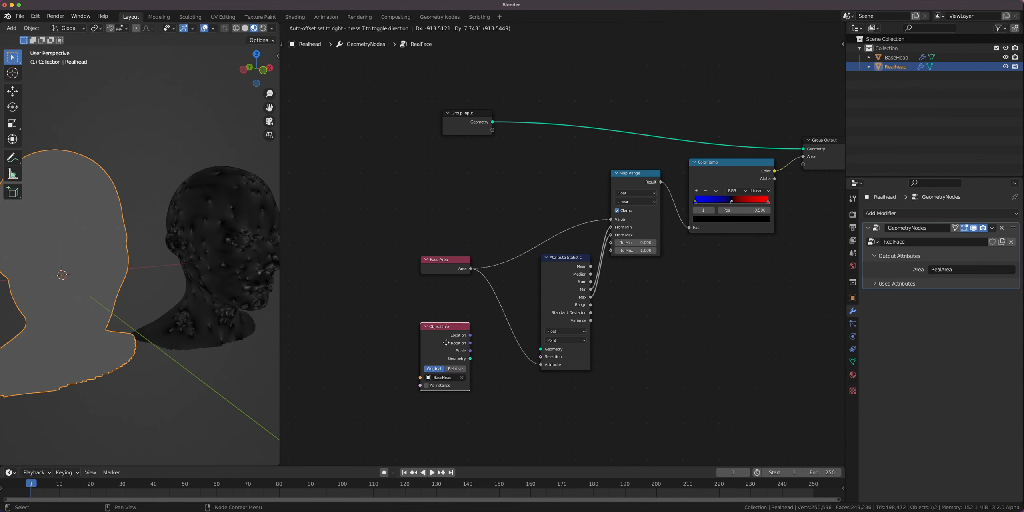
scroll(442, 369, up, 2)
middle_drag(440, 369, 469, 305)
scroll(466, 350, up, 3)
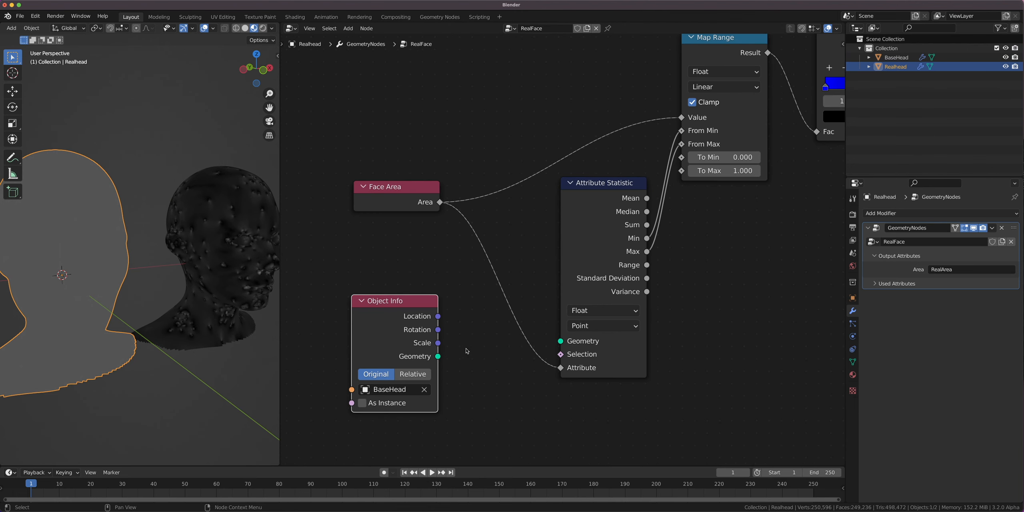
drag(438, 357, 568, 342)
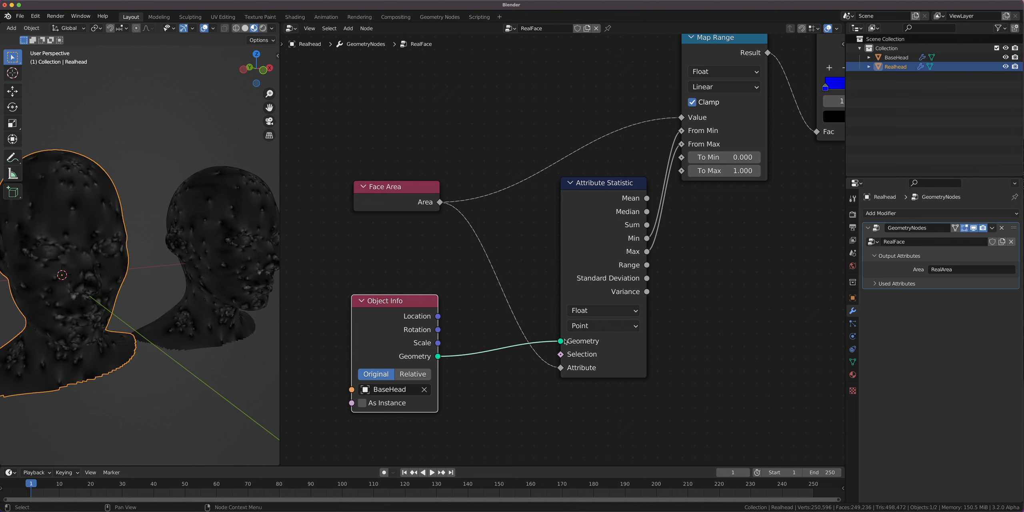
mouse_move(565, 342)
Try pulling a forehead vertex of BaseHead in Edit Mode with proportional editing.
click(211, 279)
scroll(355, 212, down, 2)
middle_drag(355, 212, 338, 260)
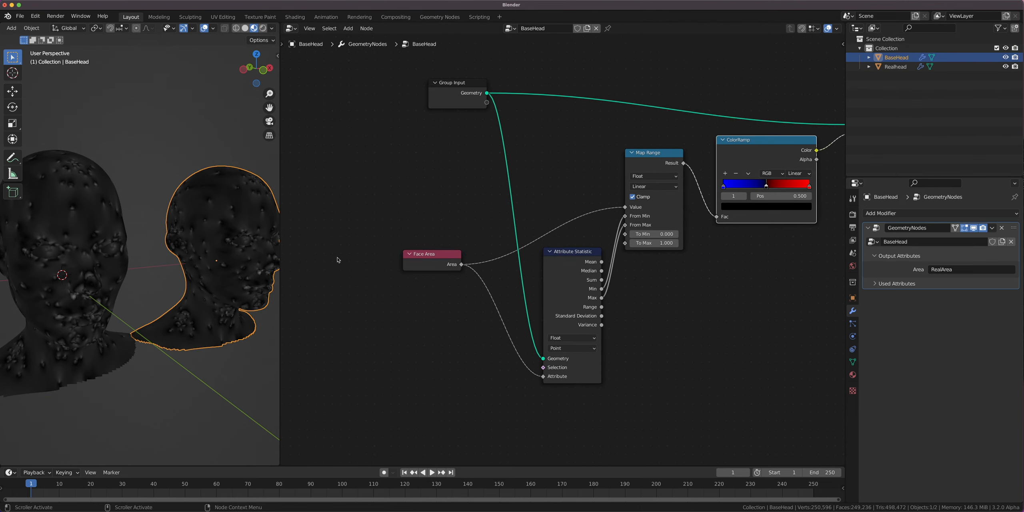
key(KP_Decimal)
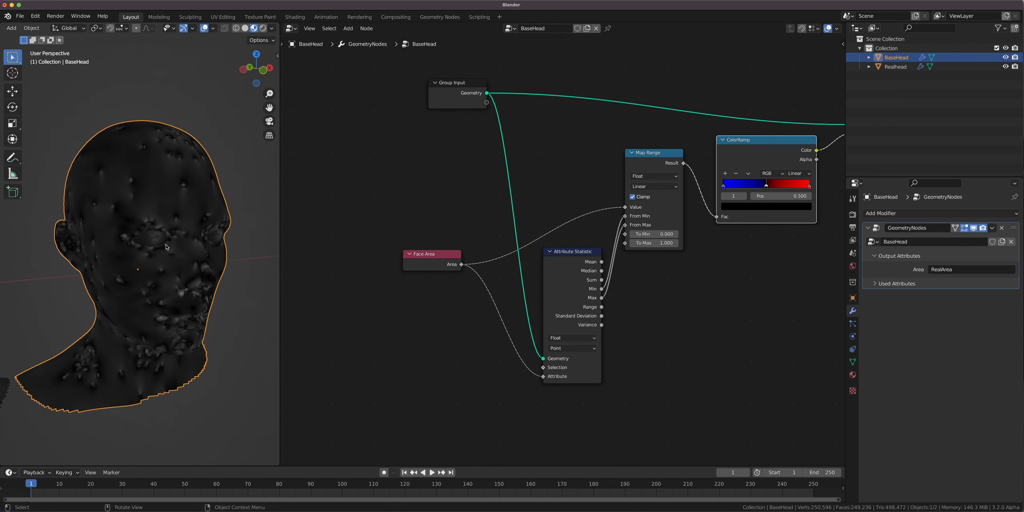
key(Tab)
key(g)
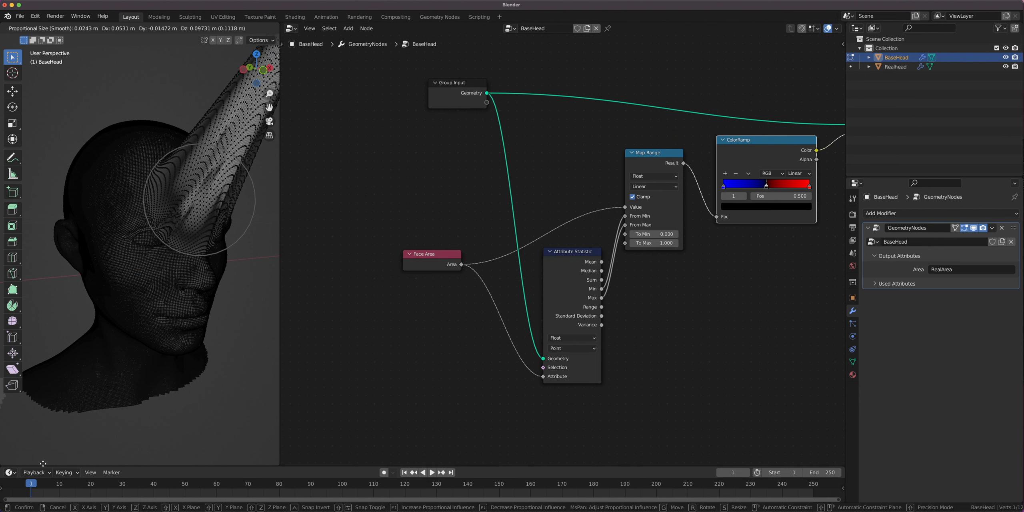
key(Escape)
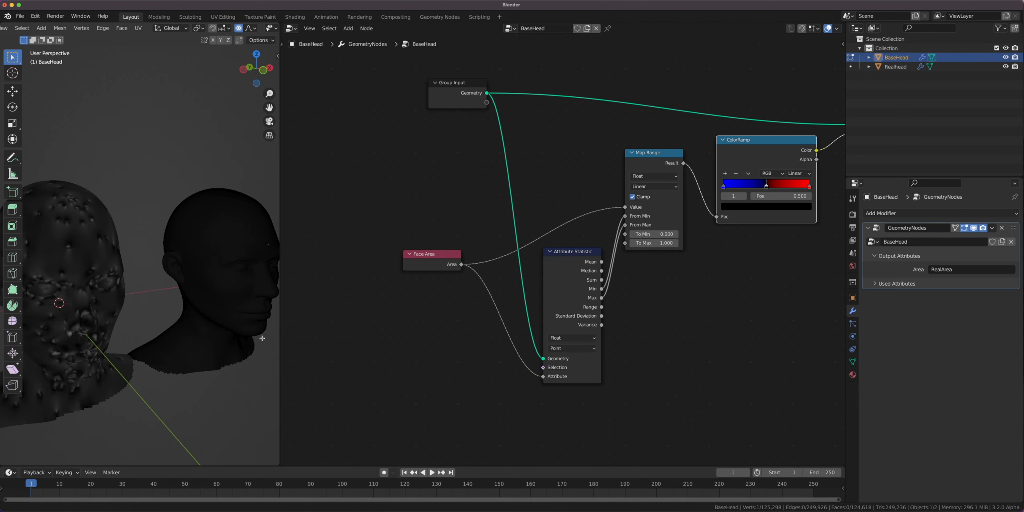
key(Tab)
Select Realhead and try stretching its forehead from a closer view with proportional editing, ending in Object Mode.
click(86, 291)
middle_drag(86, 290, 170, 242)
key(Tab)
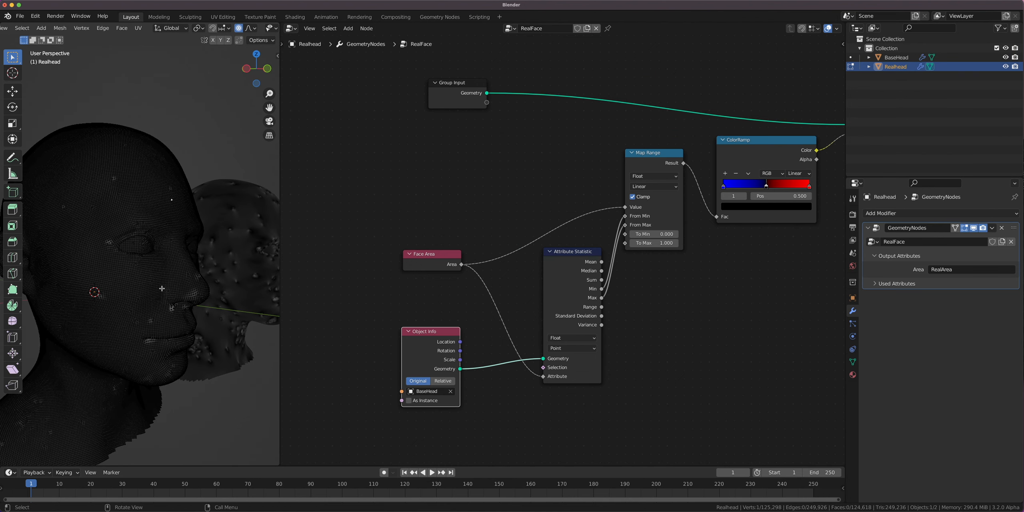
key(g)
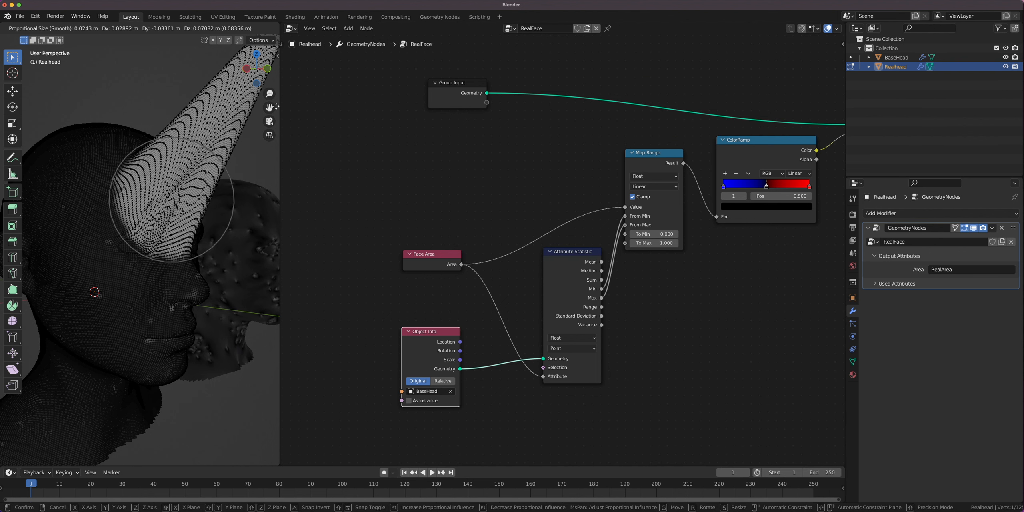
right_click(152, 279)
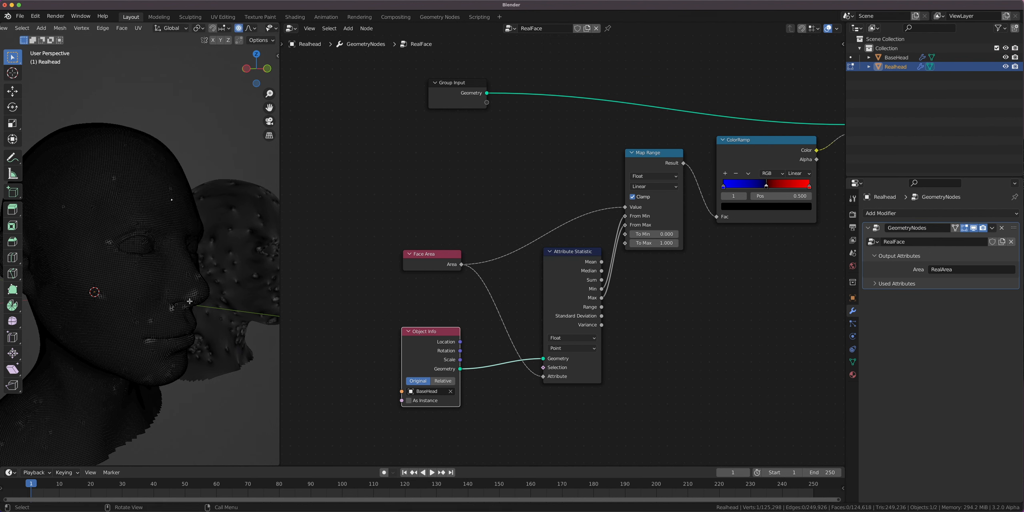
middle_drag(244, 260, 197, 203)
scroll(133, 210, up, 3)
scroll(134, 210, down, 5)
scroll(197, 203, up, 3)
key(g)
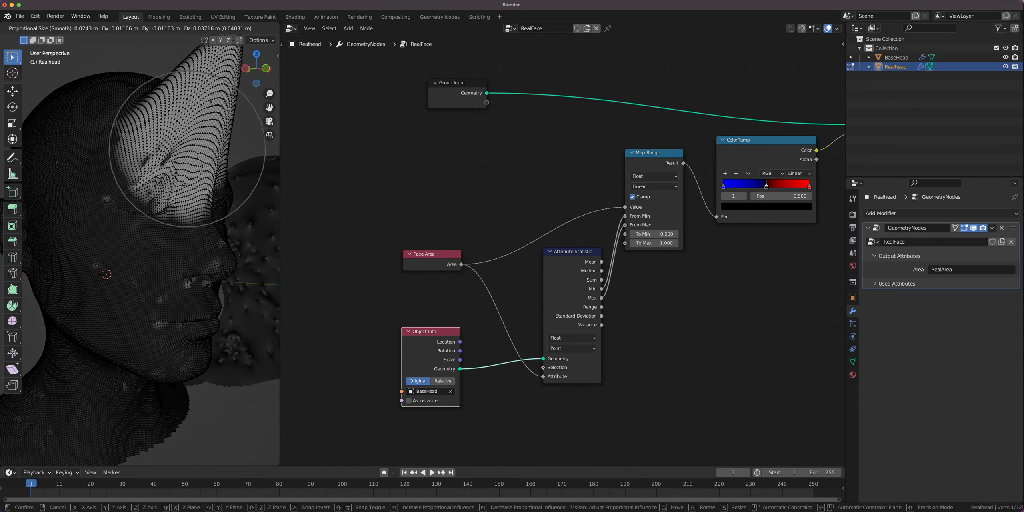
key(Escape)
key(Tab)
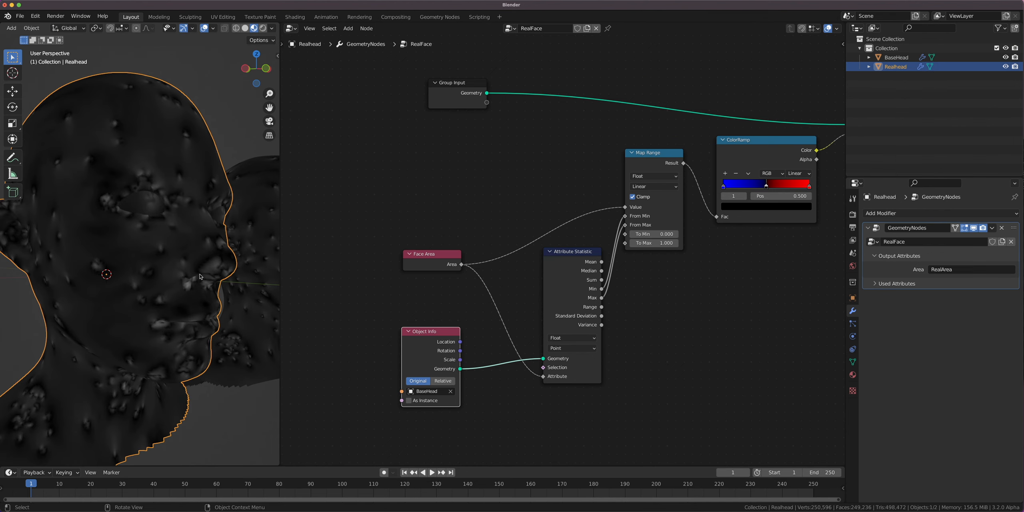
Select the Group Output node, show the RealFace group's socket settings and select the Area output.
scroll(681, 221, down, 2)
middle_drag(681, 220, 439, 306)
scroll(439, 308, up, 8)
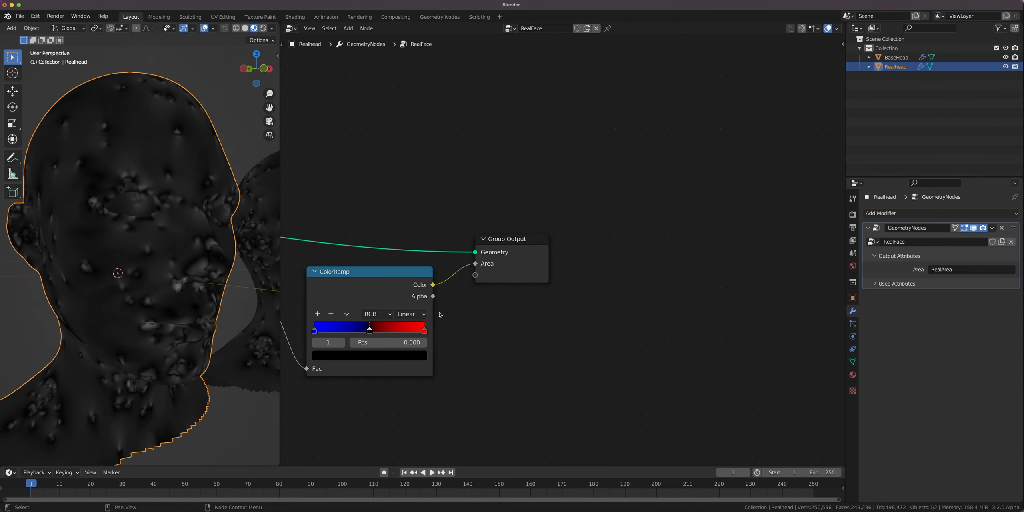
middle_drag(377, 322, 525, 290)
scroll(524, 290, up, 7)
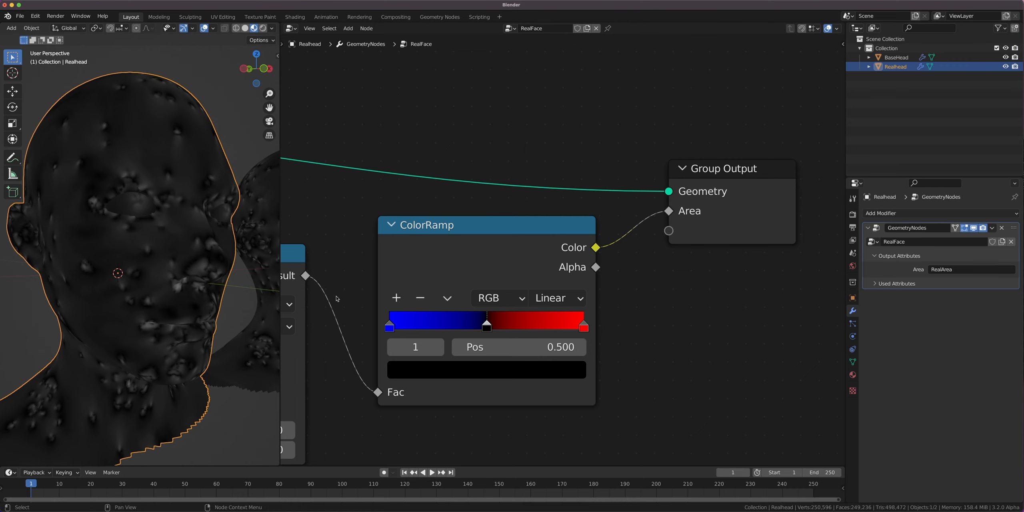
scroll(595, 254, up, 1)
middle_drag(648, 248, 516, 302)
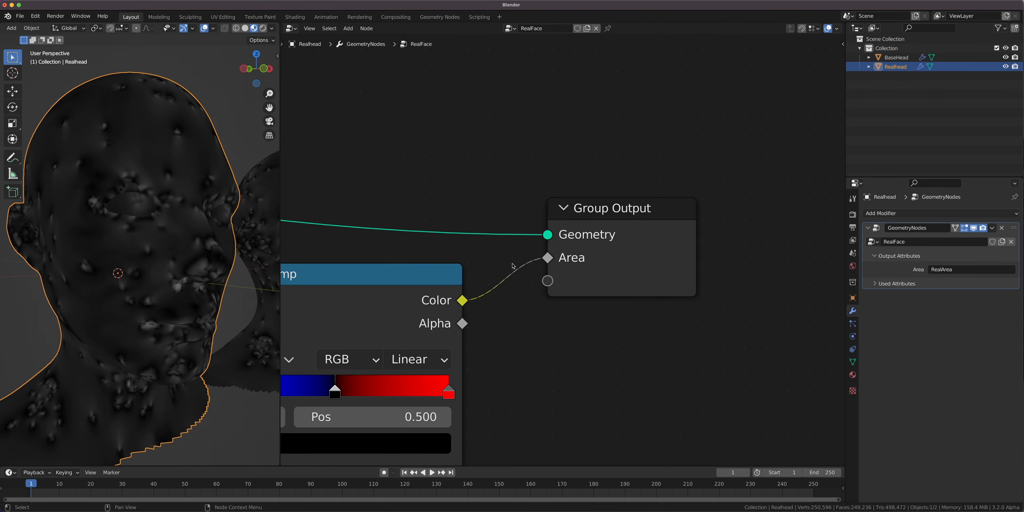
click(551, 261)
key(n)
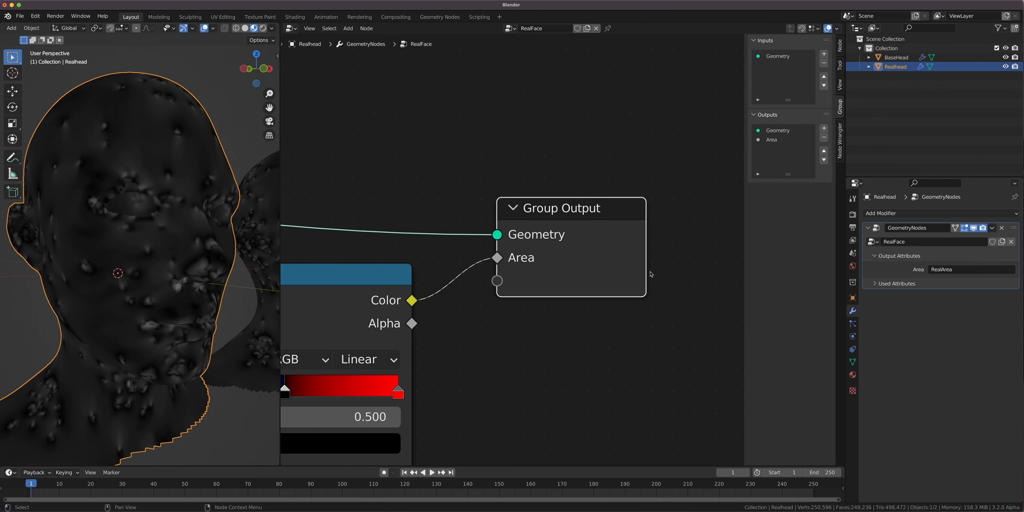
click(773, 140)
Set the Area output's socket type to Image.
click(800, 188)
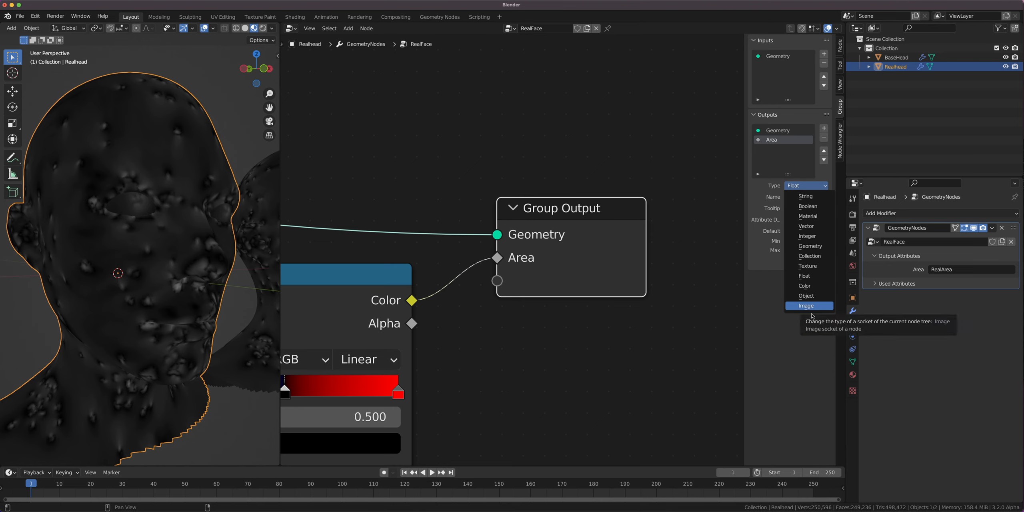
click(811, 314)
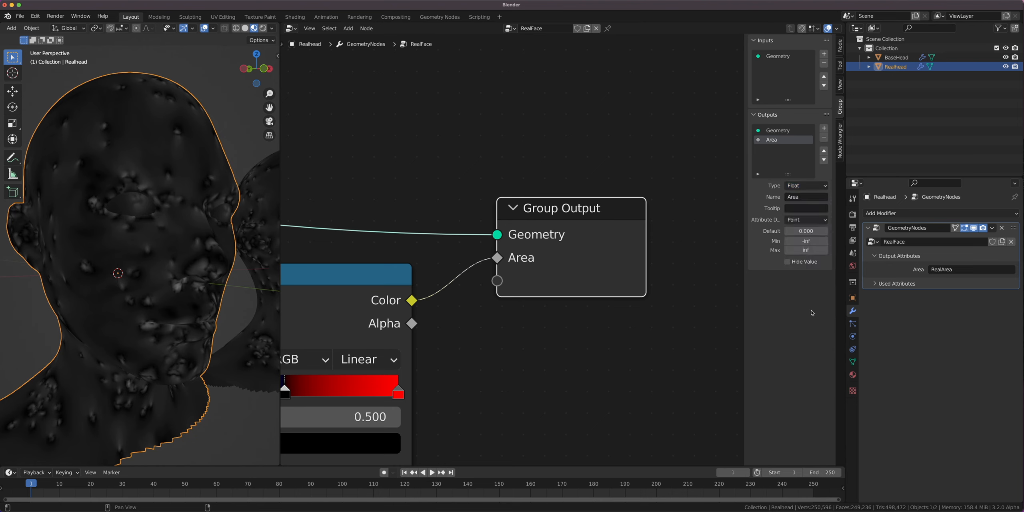
click(807, 185)
click(796, 306)
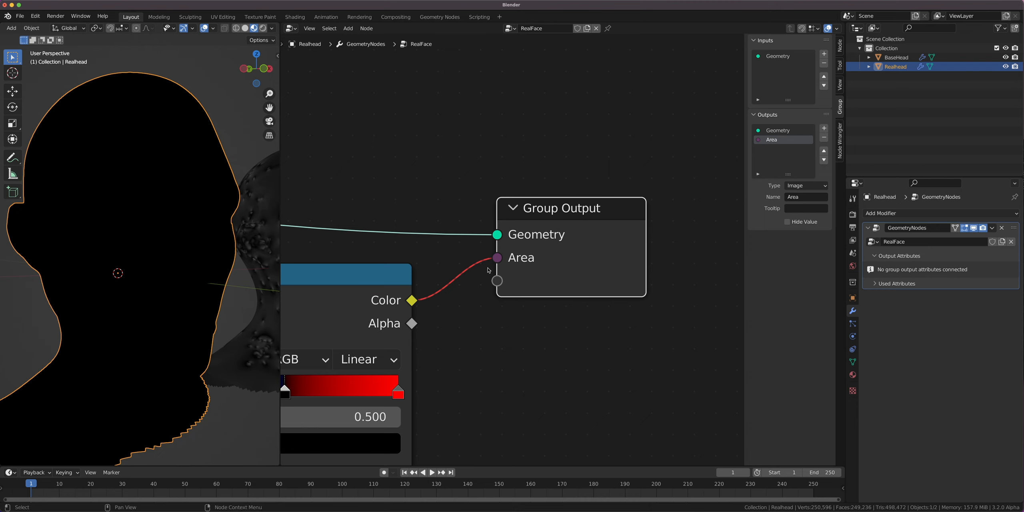
Change the Area output's socket type to Color.
click(797, 186)
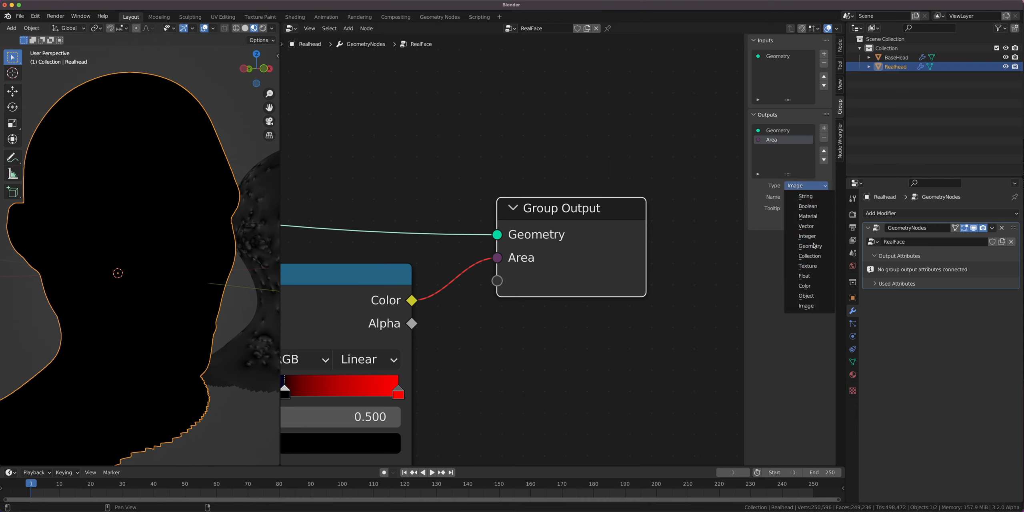
click(805, 285)
scroll(465, 326, down, 7)
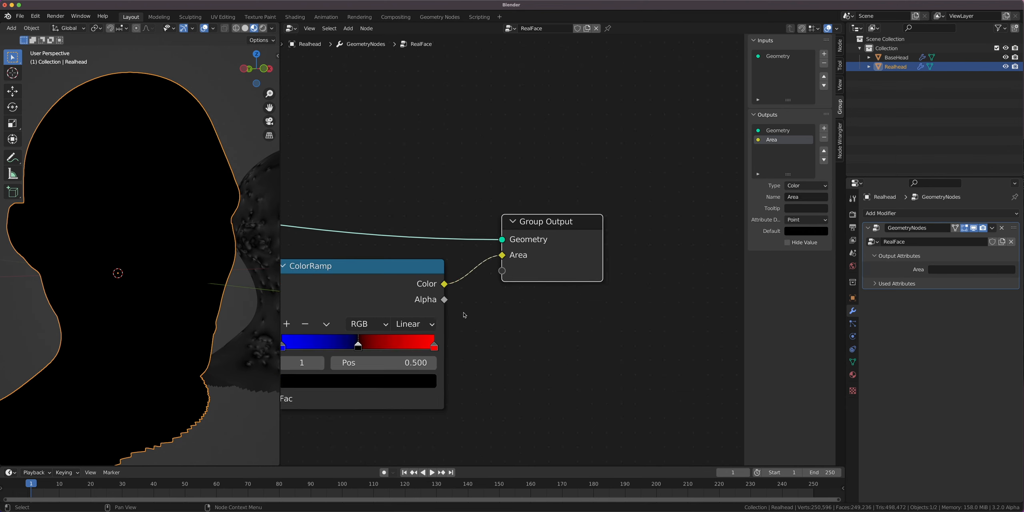
middle_drag(464, 295, 512, 279)
scroll(167, 249, down, 4)
scroll(168, 249, down, 2)
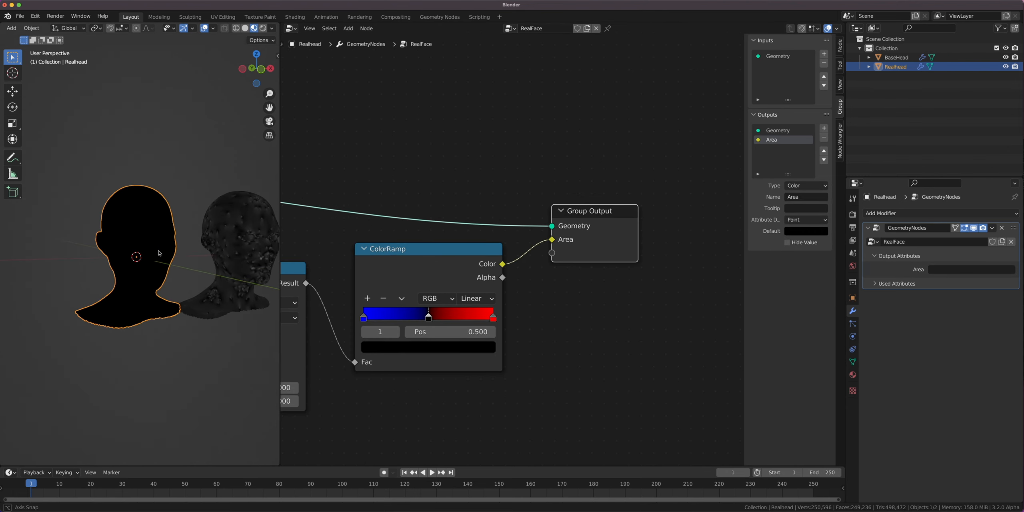
Show Realhead's material in the Shader Editor and preview the Attribute node's outputs in turn, ending on Color.
click(291, 28)
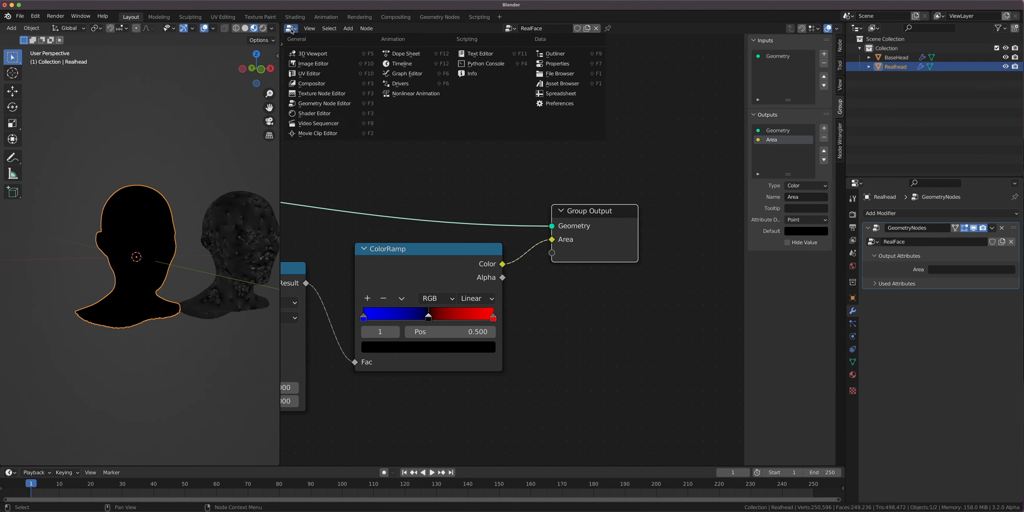
click(320, 117)
scroll(180, 249, up, 3)
scroll(409, 158, down, 8)
middle_drag(410, 159, 525, 225)
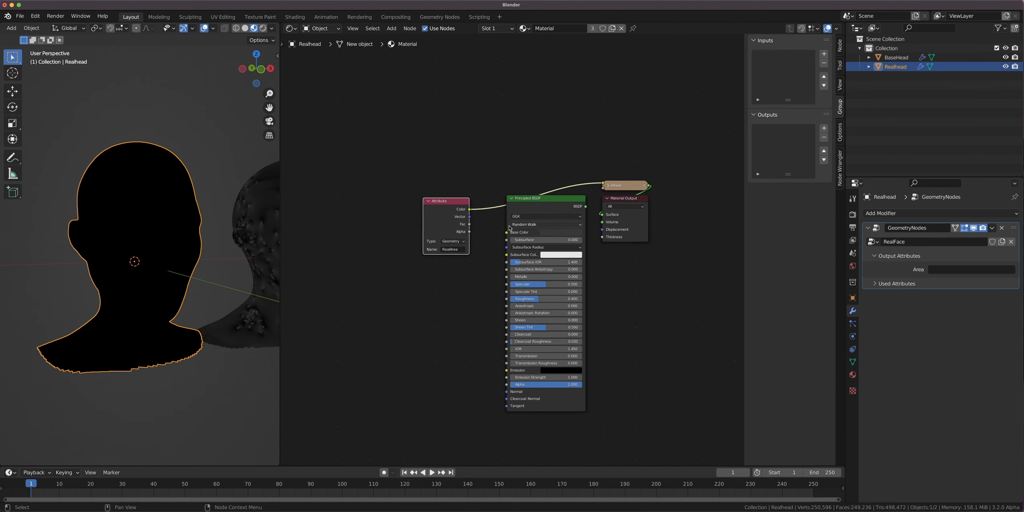
scroll(517, 224, up, 6)
ctrl+shift+click(402, 195)
ctrl+shift+click(402, 196)
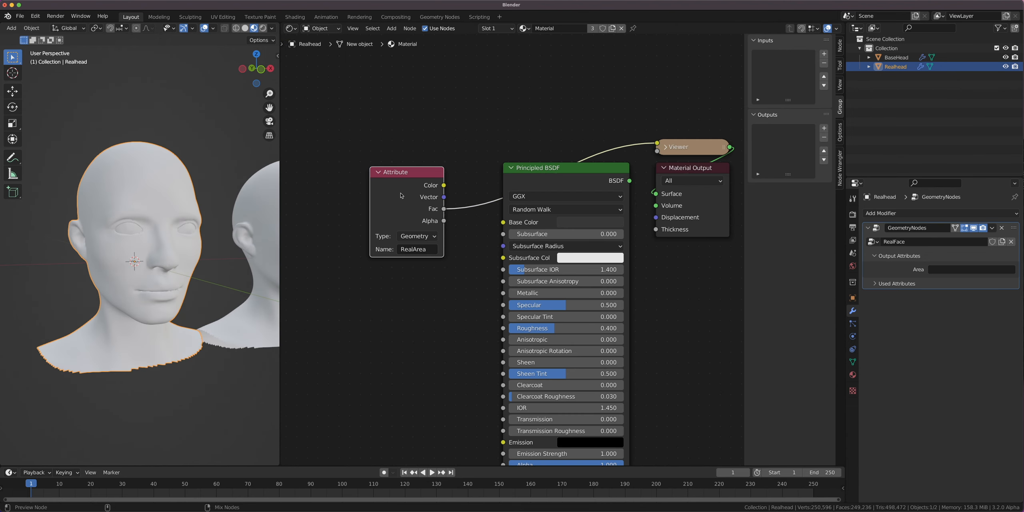
ctrl+shift+click(402, 196)
ctrl+shift+click(402, 196)
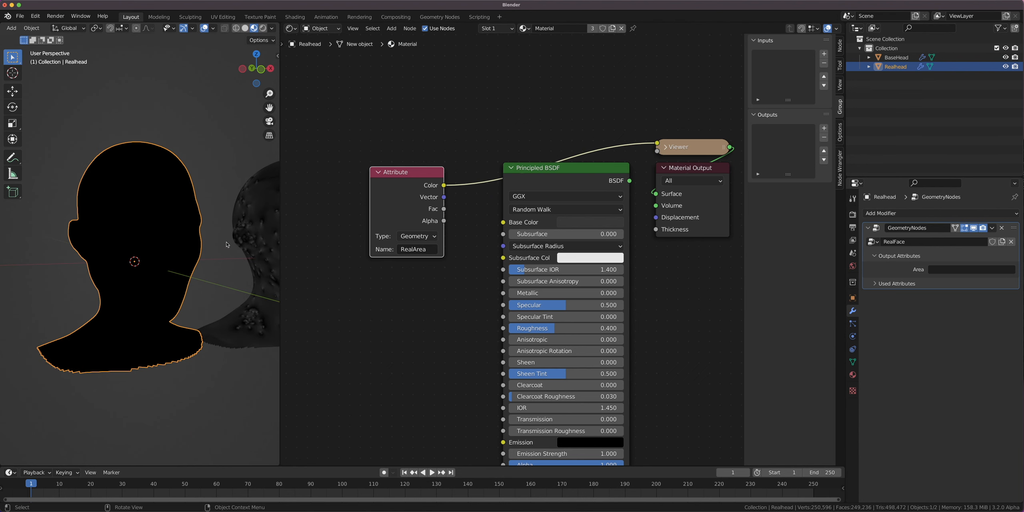
Try pulling Realhead's forehead with proportional editing from a closer side view, ending in Object Mode.
key(Tab)
scroll(154, 211, up, 3)
middle_drag(153, 211, 104, 224)
key(g)
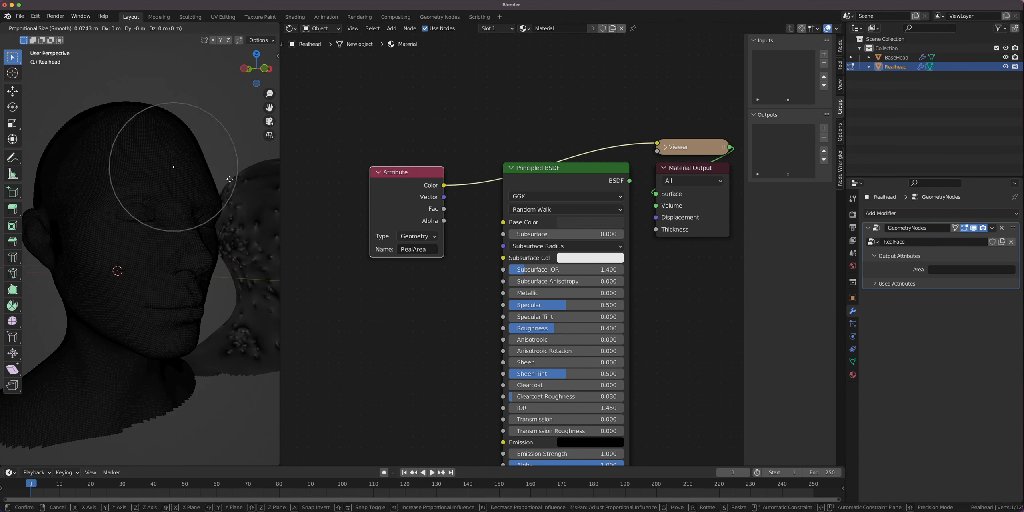
click(82, 296)
key(Tab)
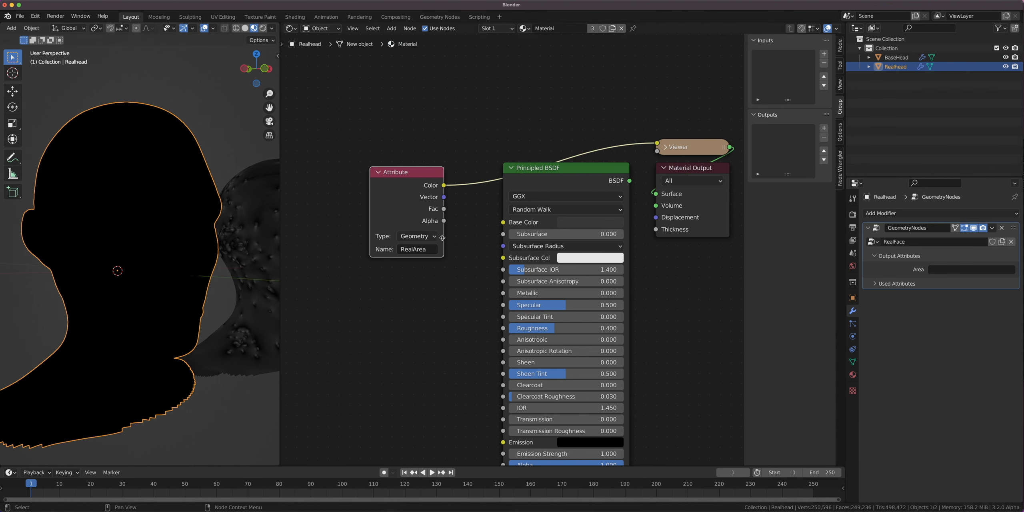
Name the Area output attribute of Realhead's Geometry Nodes modifier RealArea.
click(958, 269)
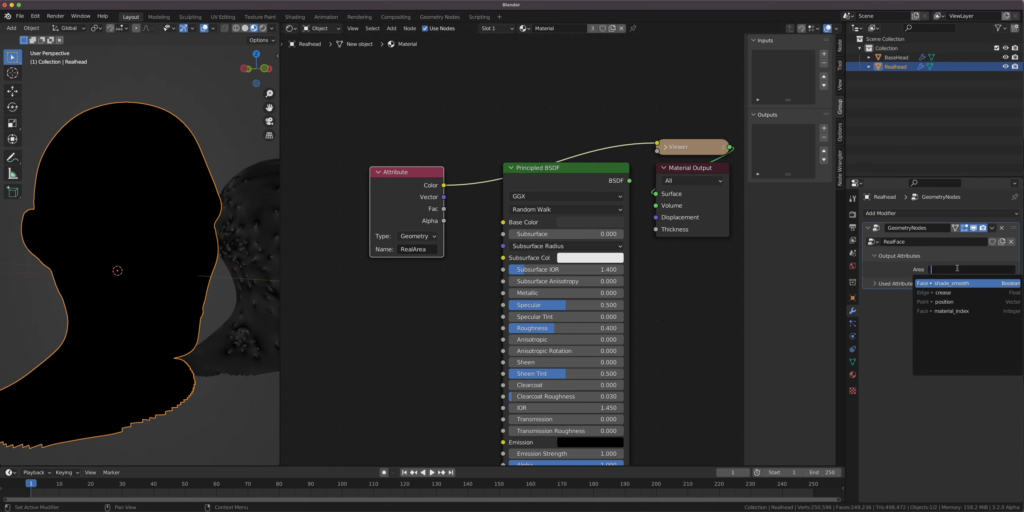
text(R)
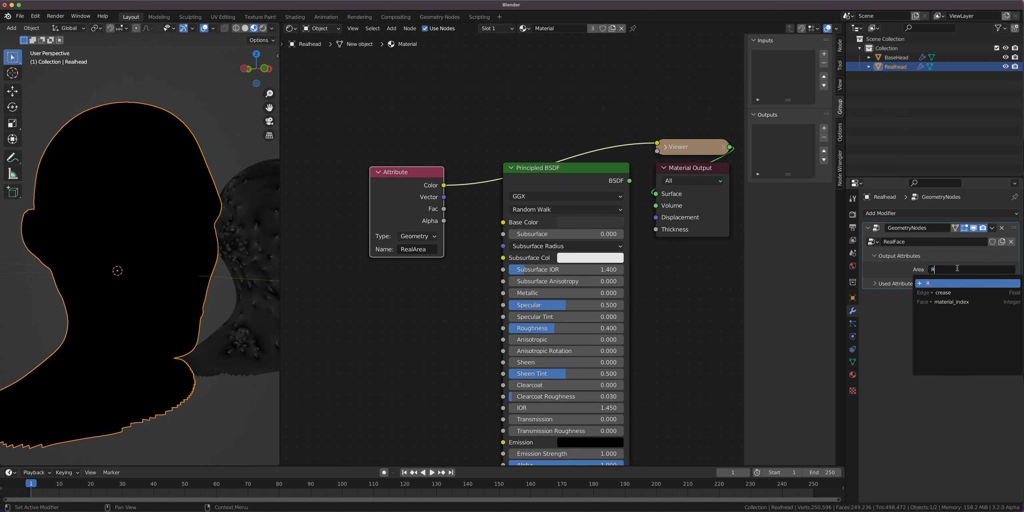
text(ealArea)
key(Return)
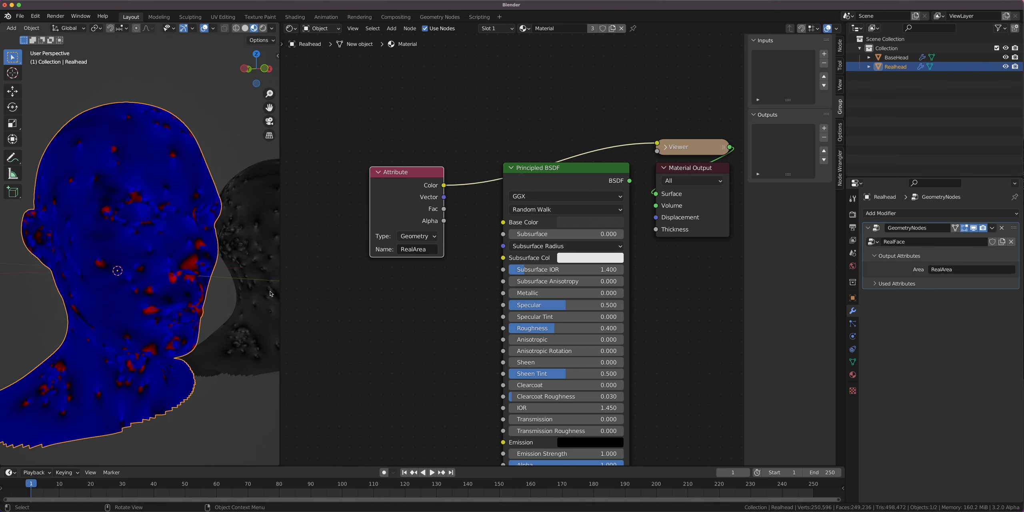
Try moving the forehead area with proportional editing to test the RealArea colors, cancelling the move and returning to Object Mode.
key(Tab)
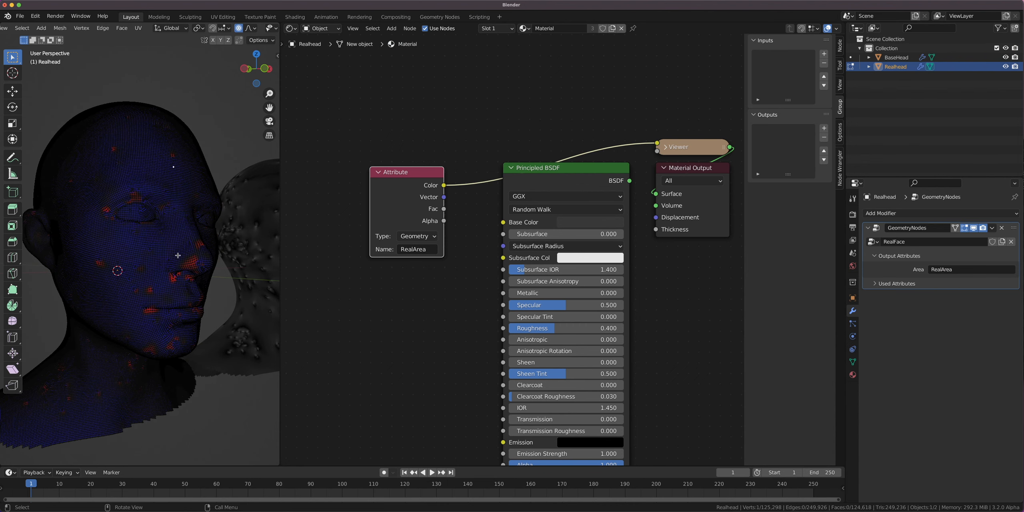
key(g)
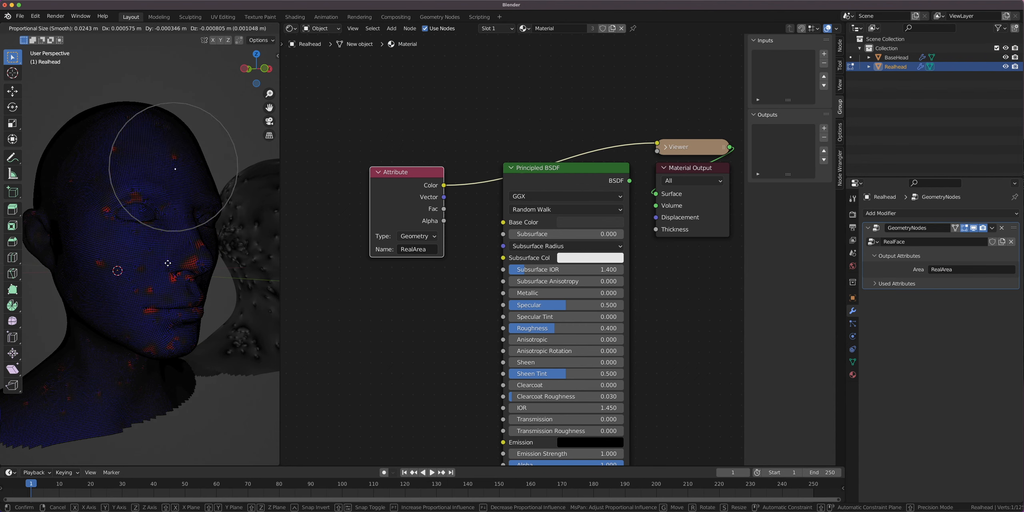
right_click(206, 176)
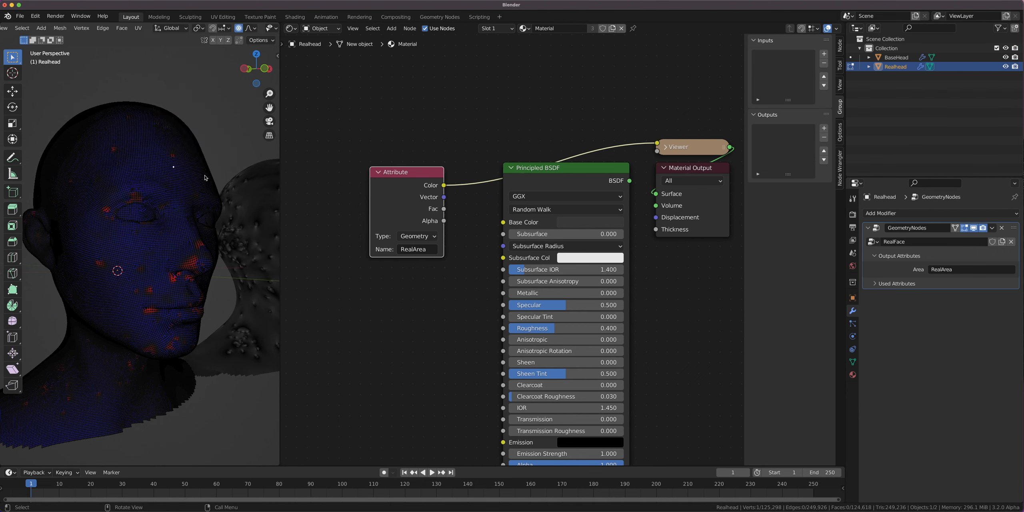
key(Tab)
Examine the area colors across Realhead's face and the mesh faces around the nose, ending with both heads in view.
middle_drag(226, 213, 181, 232)
scroll(160, 239, down, 3)
scroll(110, 247, up, 6)
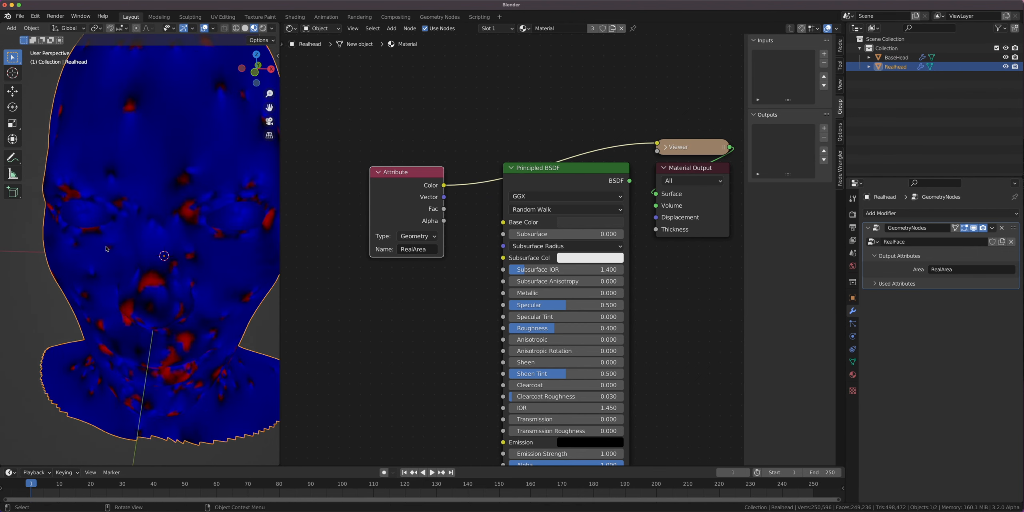
middle_drag(105, 248, 168, 229)
scroll(200, 255, up, 1)
scroll(163, 235, up, 7)
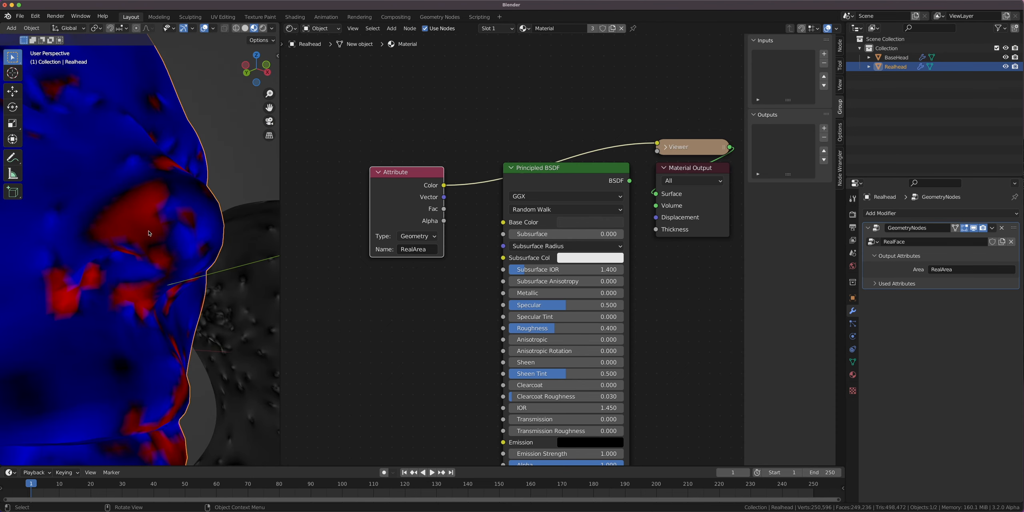
key(Tab)
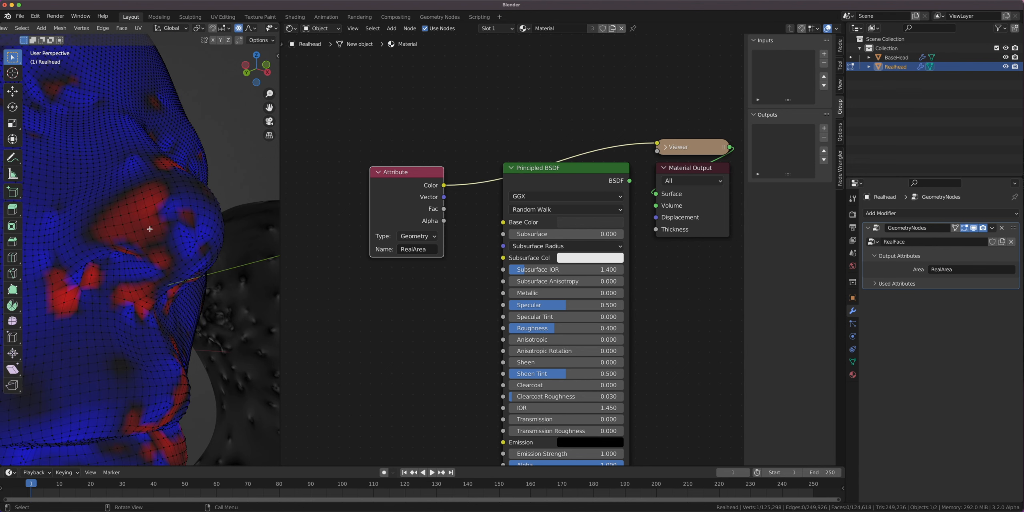
scroll(119, 212, up, 3)
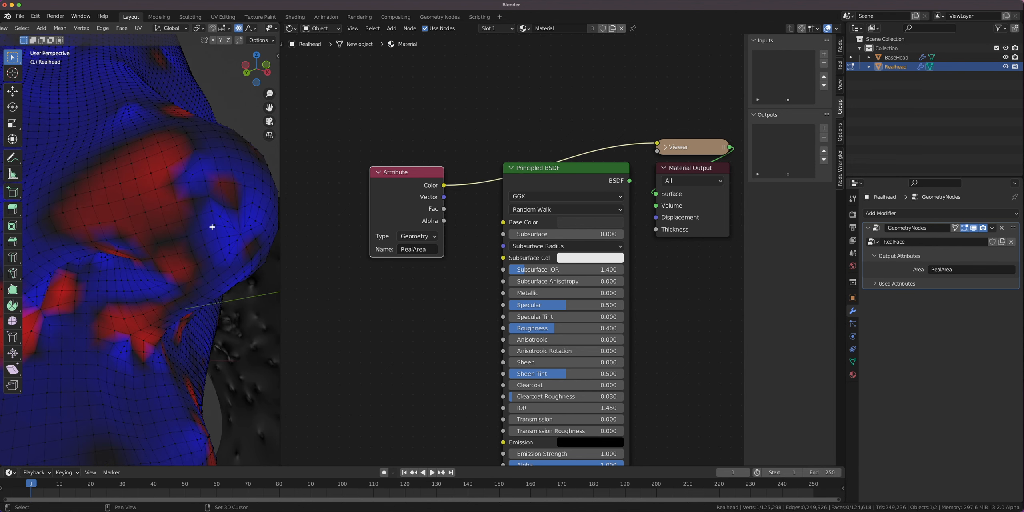
shift+middle_drag(212, 226, 147, 268)
key(Tab)
scroll(194, 291, down, 12)
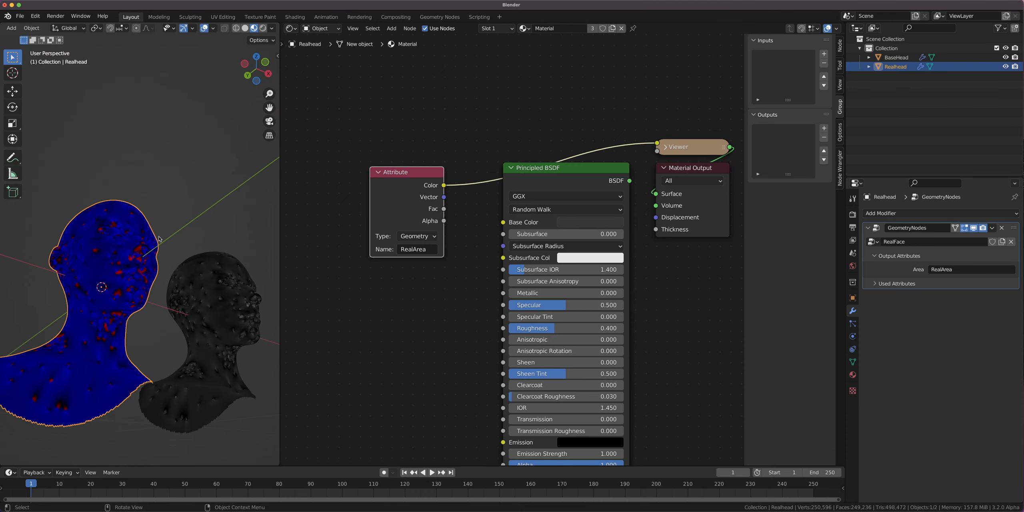
middle_drag(136, 314, 134, 225)
scroll(145, 282, down, 3)
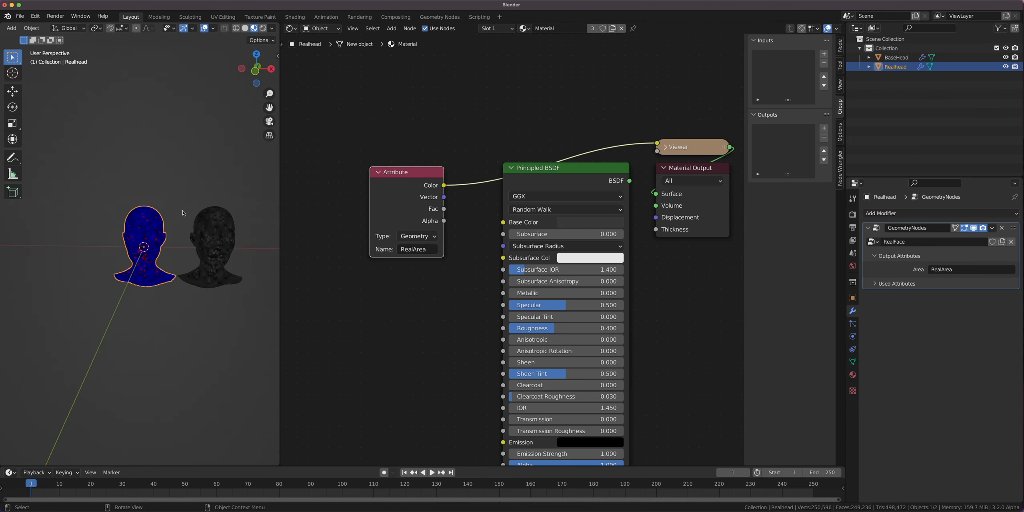
Select BaseHead and Realhead alternately to compare their area colors and modifier settings, ending on Realhead.
click(198, 257)
click(140, 248)
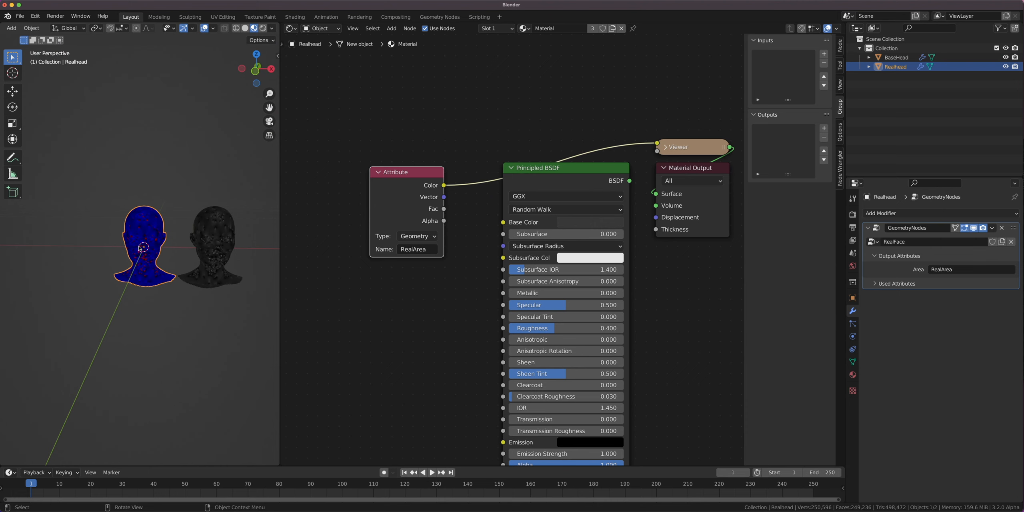
click(205, 243)
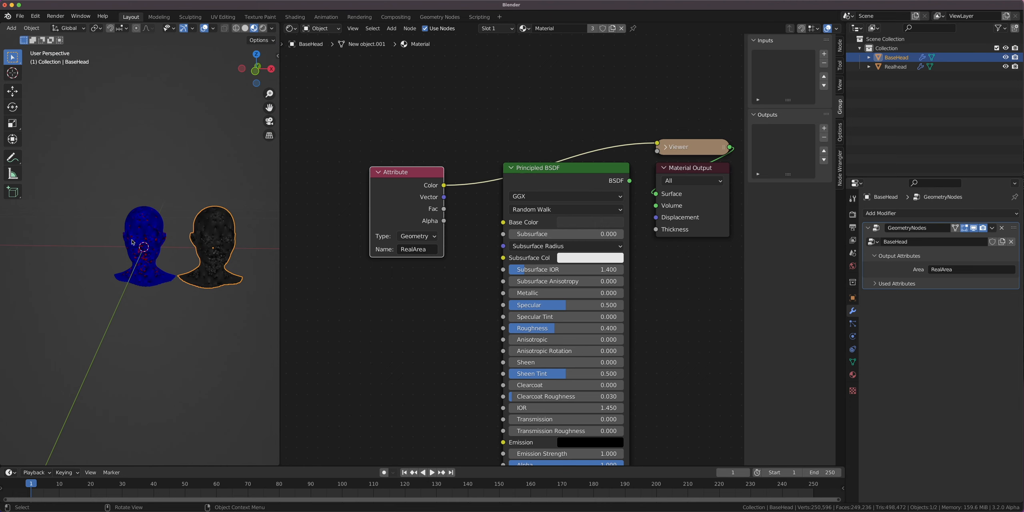
middle_drag(131, 242, 156, 257)
scroll(156, 256, up, 4)
click(156, 256)
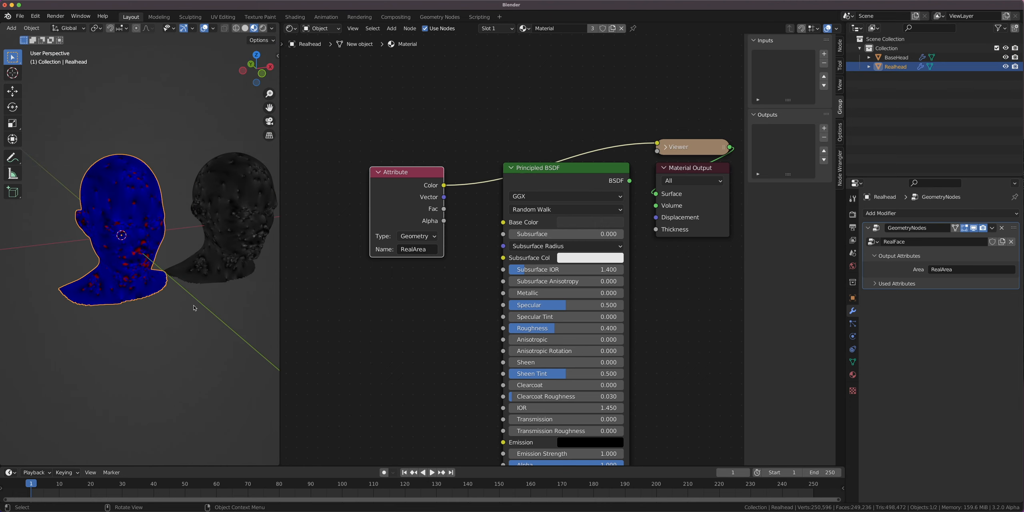
Select BaseHead, show its node tree in the Geometry Node Editor and select the group's Area output.
click(291, 28)
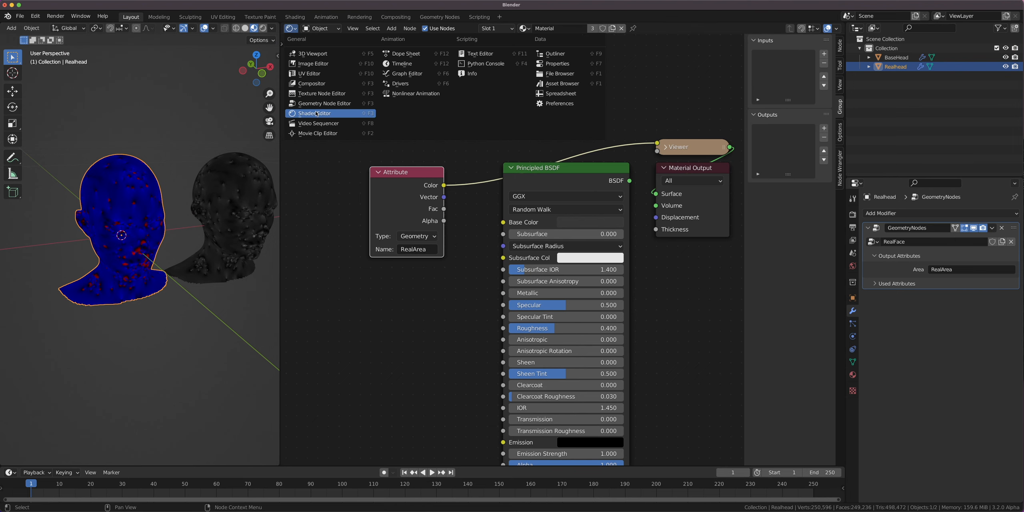
click(227, 227)
middle_drag(140, 234, 184, 228)
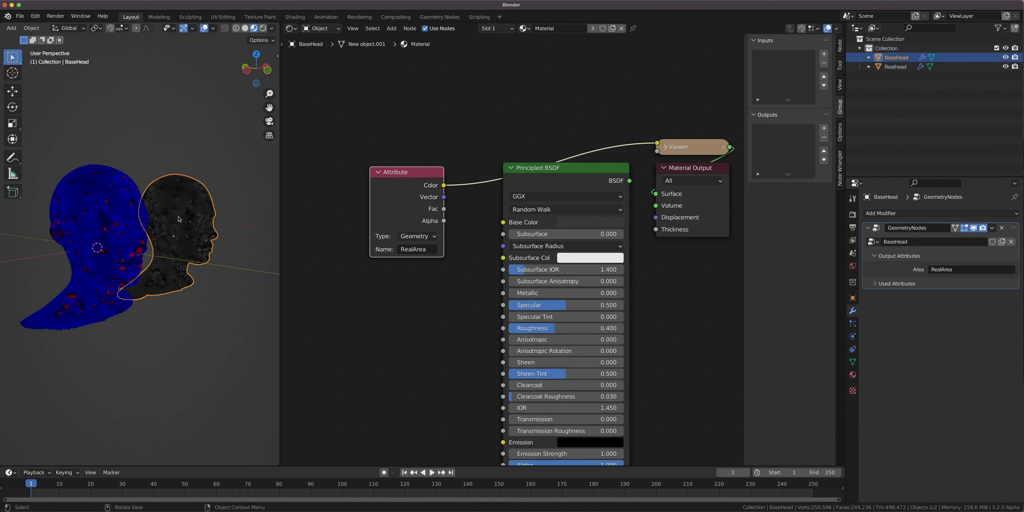
scroll(221, 227, up, 5)
scroll(215, 240, down, 4)
click(290, 28)
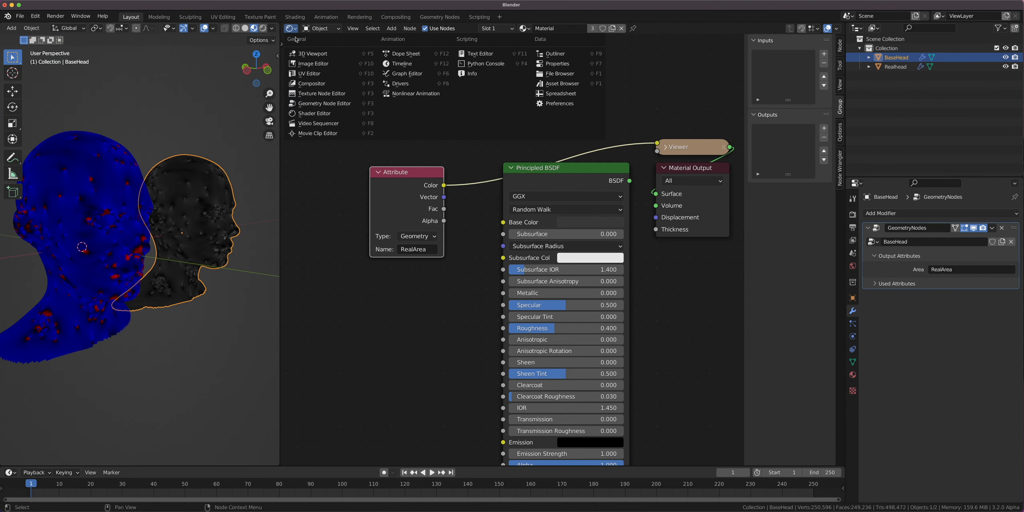
click(313, 104)
scroll(607, 345, up, 3)
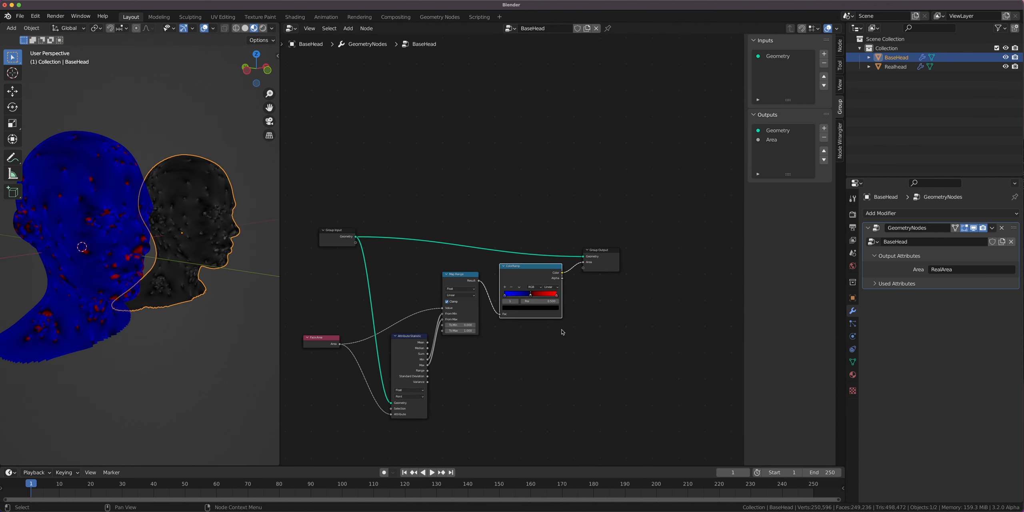
click(771, 139)
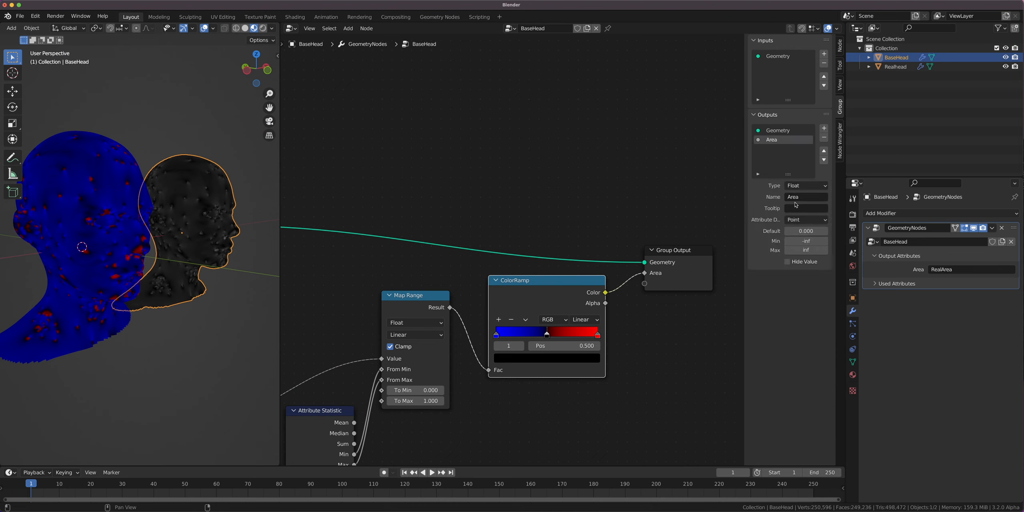
Change the type of the Area output in the BaseHead node group to Color.
click(807, 186)
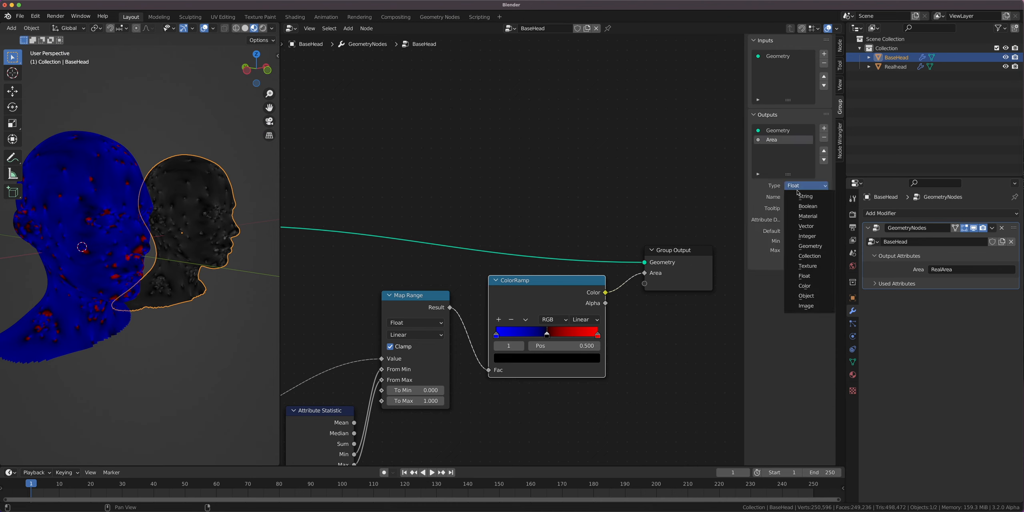
click(805, 286)
middle_drag(236, 318, 150, 316)
click(215, 326)
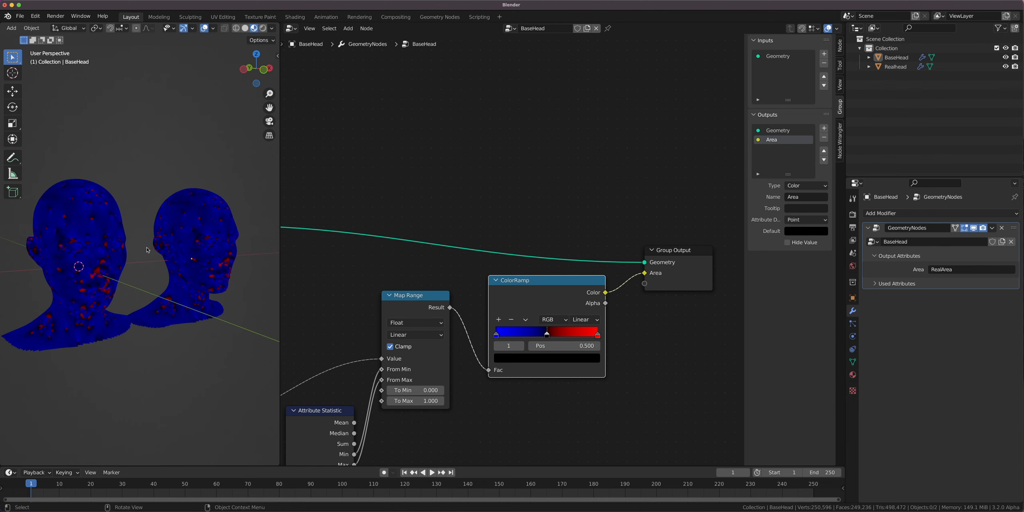
middle_drag(345, 386, 497, 282)
scroll(540, 279, down, 5)
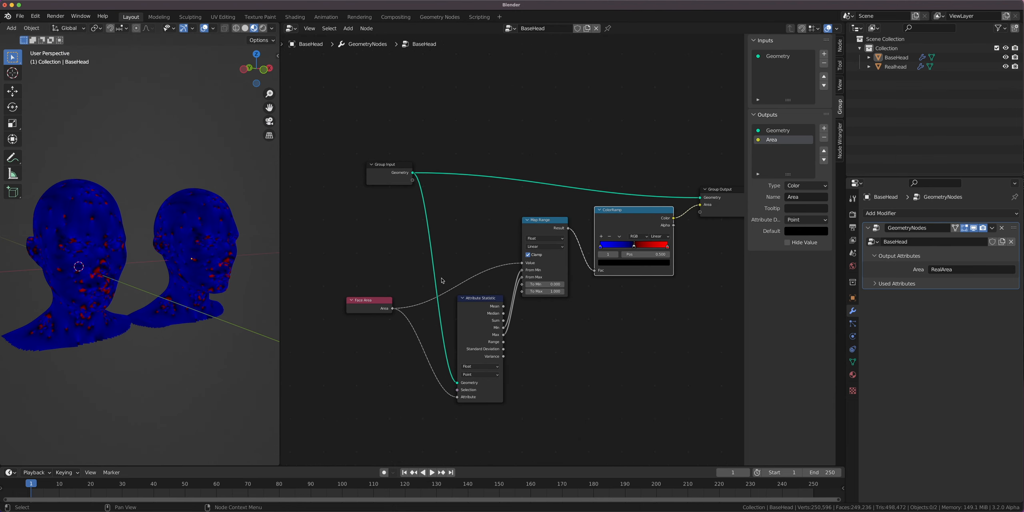
Select the BaseHead object and rename its modifier's Area output attribute to BaseArea.
click(104, 242)
click(185, 252)
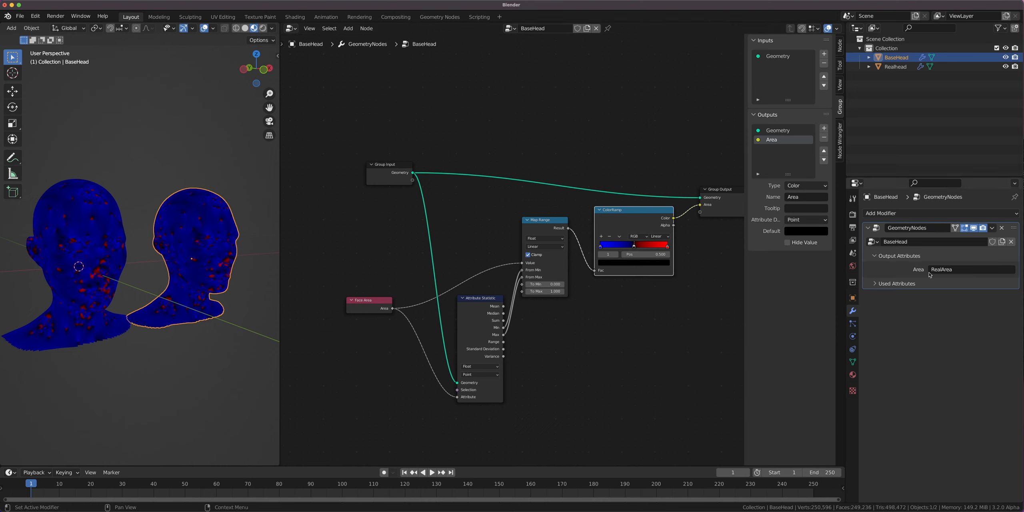
click(955, 272)
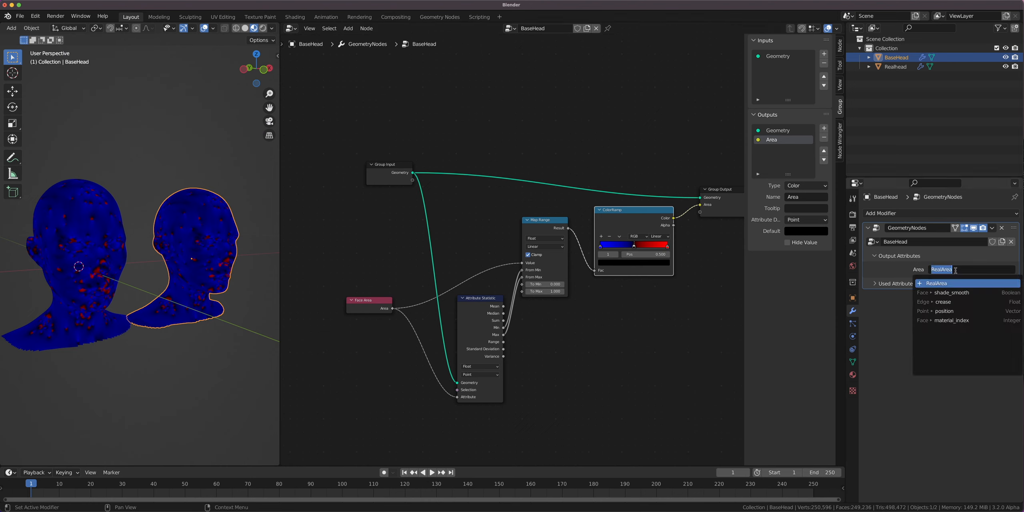
text(B)
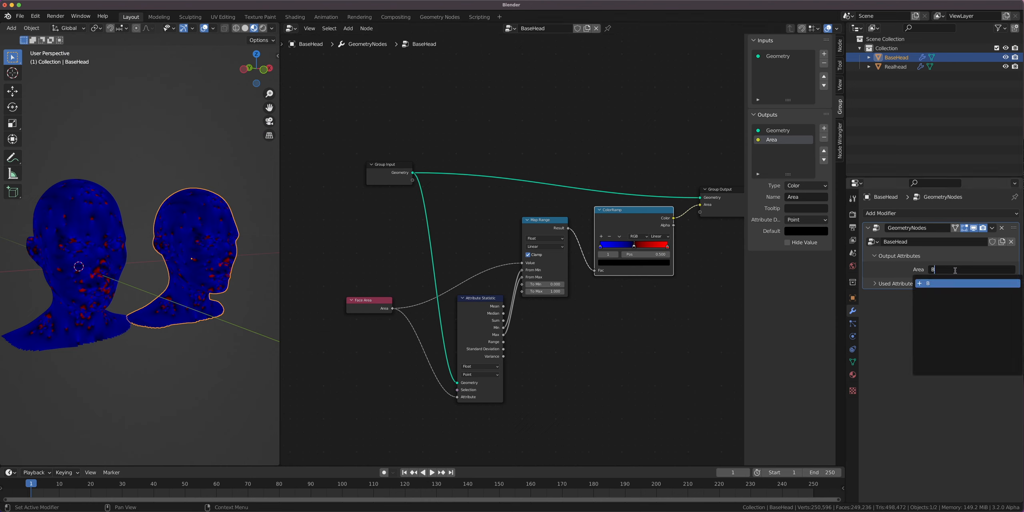
text(AS)
key(BackSpace)
text(aseAr)
key(Return)
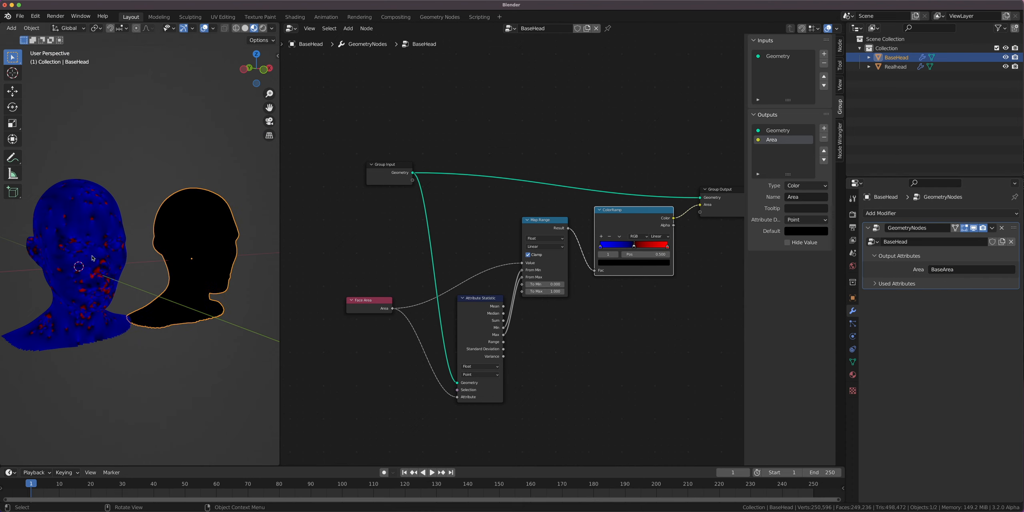
Open the head material in the shader editor and set its Attribute node's name to BaseArea.
click(291, 28)
click(314, 114)
scroll(491, 216, up, 3)
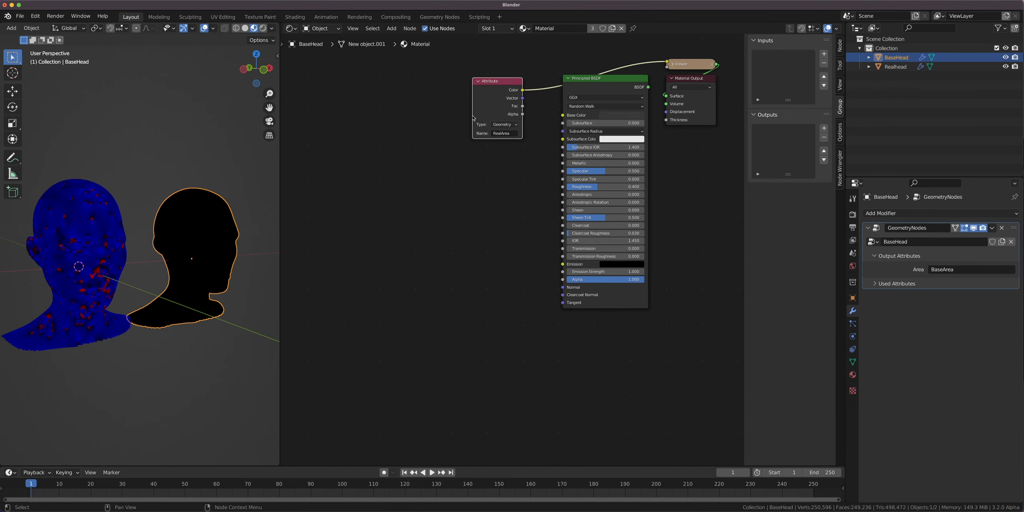
scroll(491, 217, up, 2)
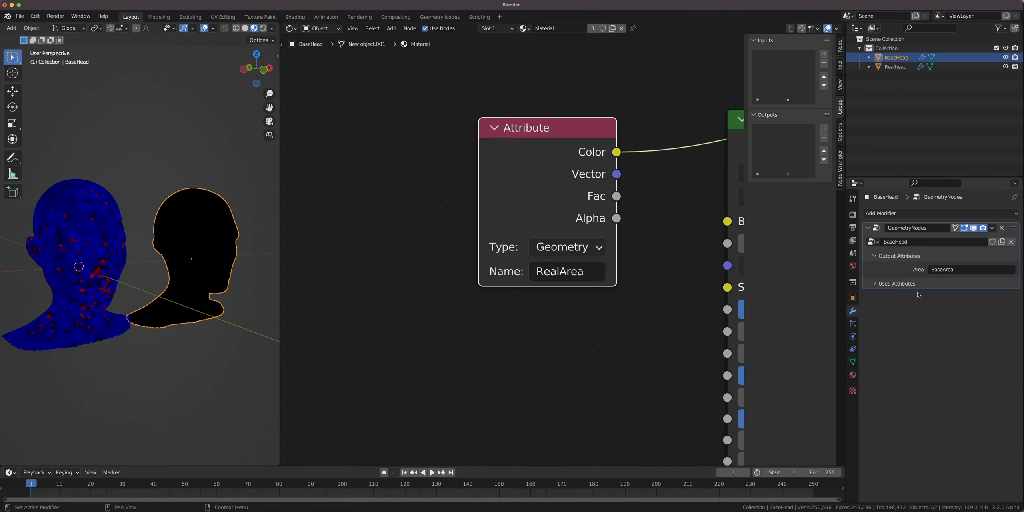
click(559, 272)
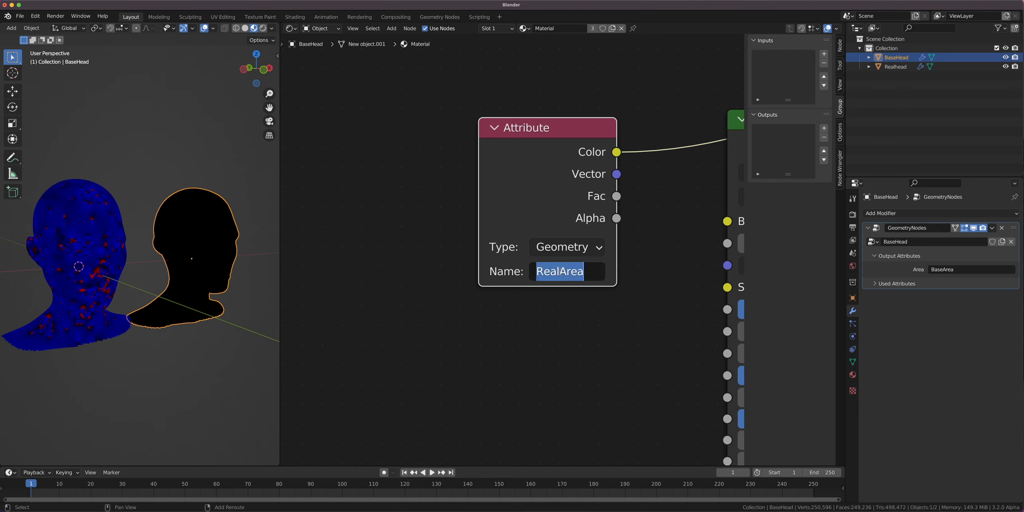
text(BaseArea)
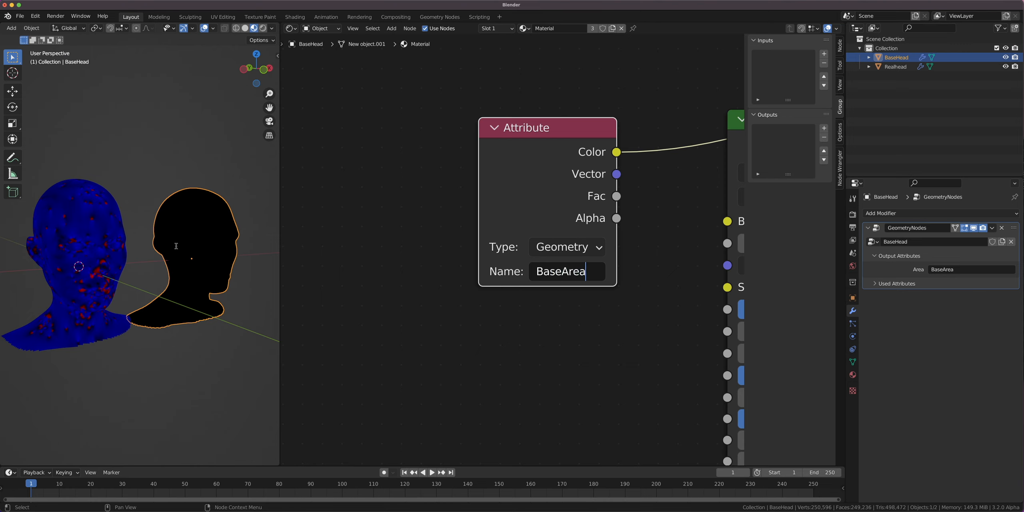
click(200, 272)
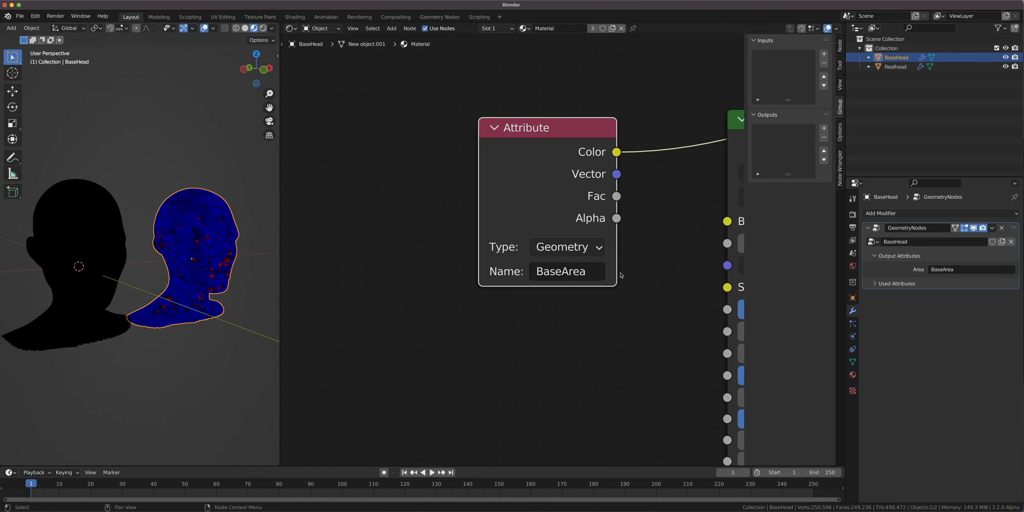
Set the material's Attribute node name back to RealArea.
click(578, 269)
text(RealArea)
key(Return)
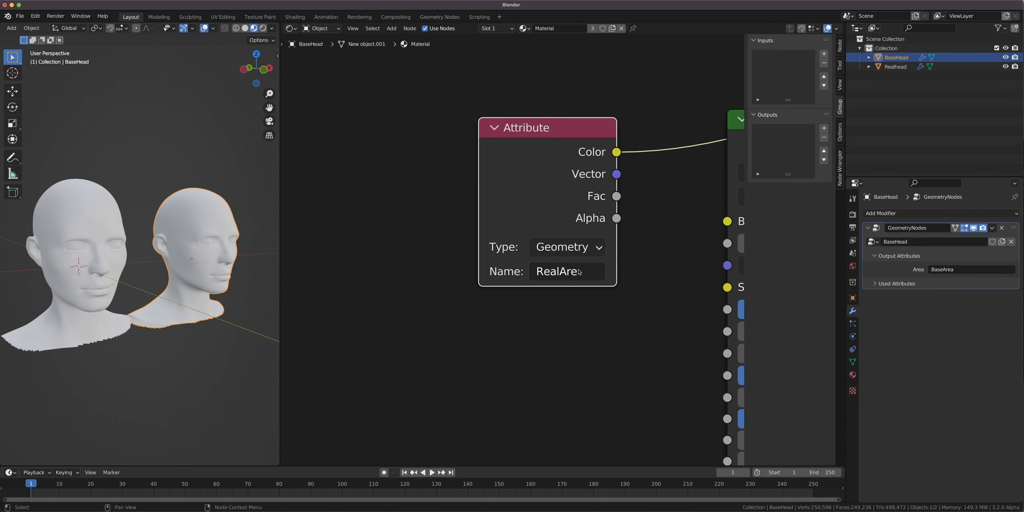
click(578, 271)
click(598, 271)
text(a)
key(Return)
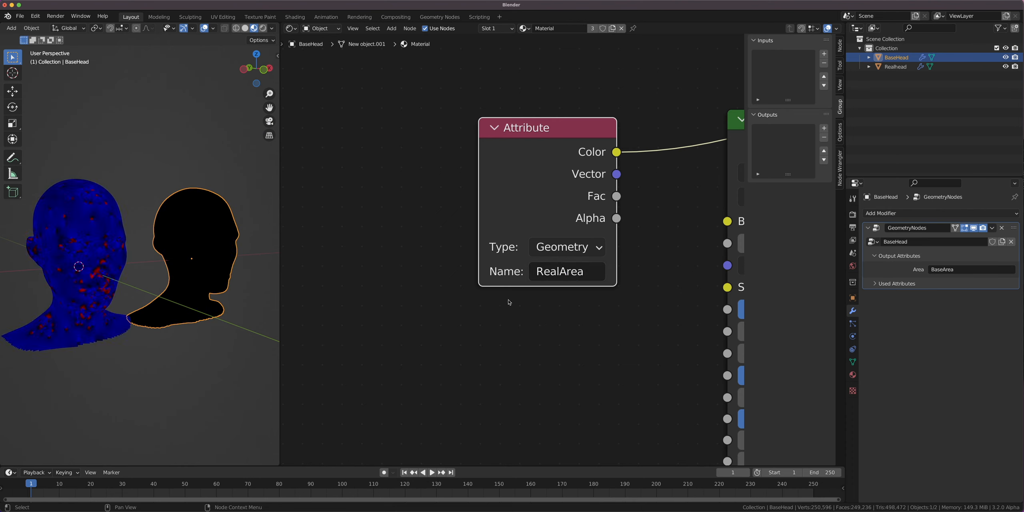
Select the Realhead object and switch back to its RealFace geometry node tree.
click(94, 256)
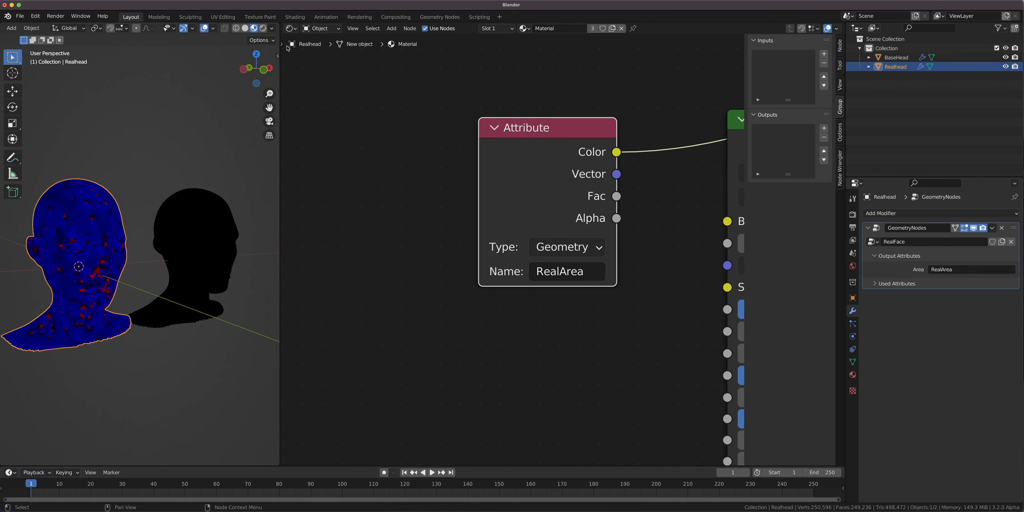
click(291, 28)
click(320, 95)
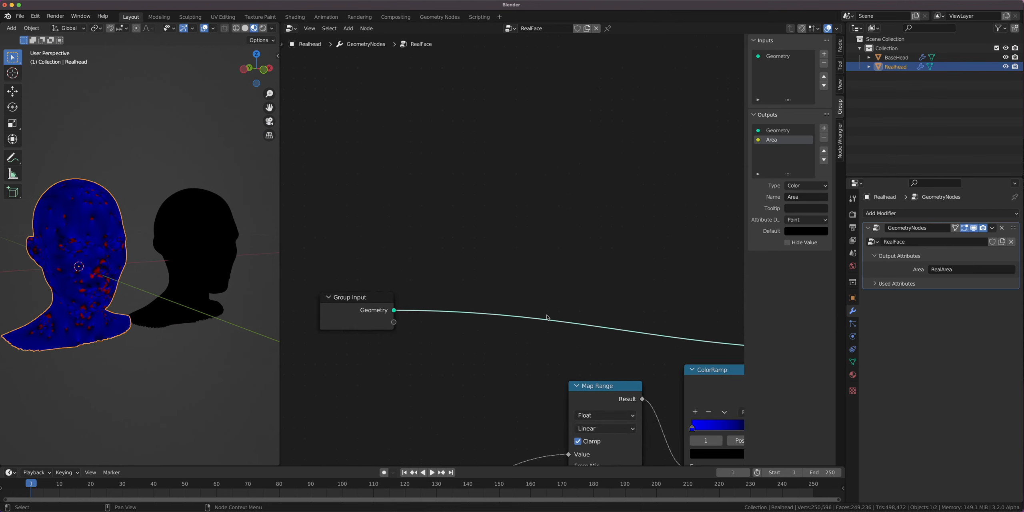
scroll(547, 318, down, 3)
middle_drag(588, 363, 531, 333)
drag(444, 301, 437, 298)
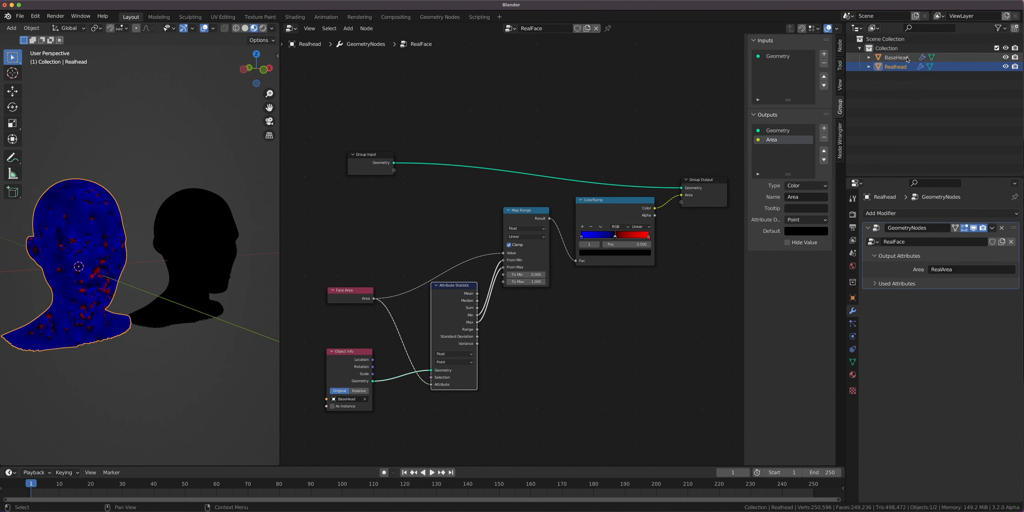
Add an Object Info node for BaseHead above the ColorRamp and move the Group Output node farther away to make room.
drag(908, 60, 641, 90)
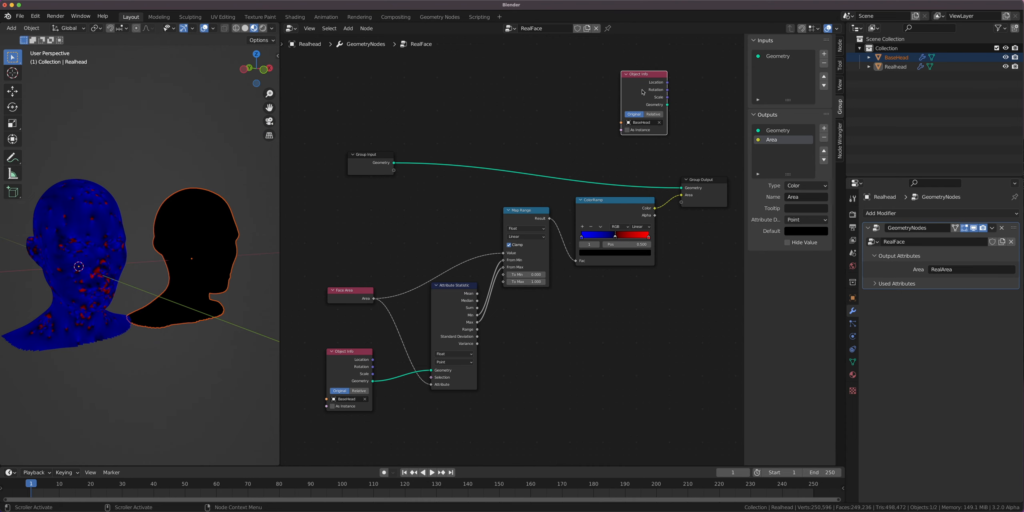
scroll(397, 354, up, 5)
middle_drag(387, 397, 579, 306)
scroll(473, 352, down, 7)
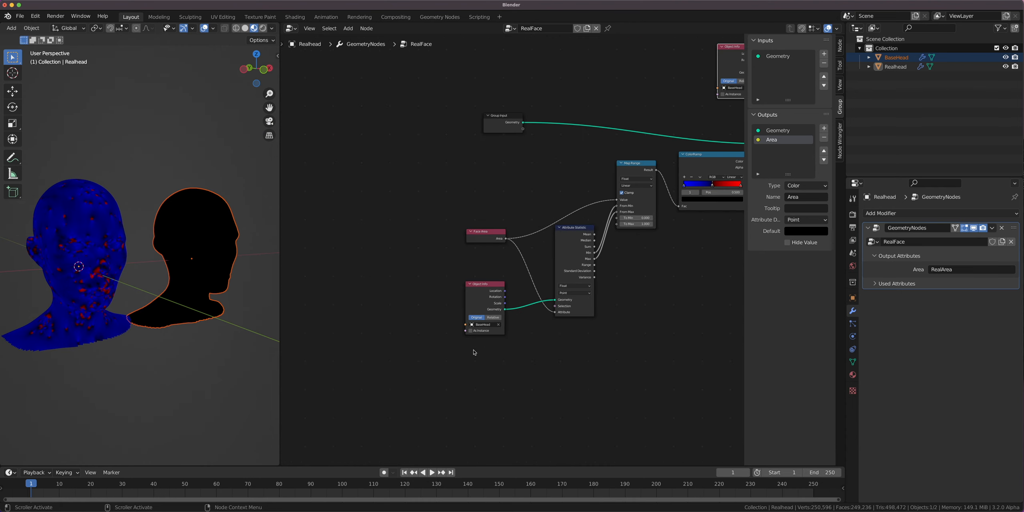
middle_drag(581, 263, 376, 379)
scroll(505, 251, up, 5)
middle_drag(601, 292, 526, 366)
drag(540, 328, 876, 315)
middle_drag(428, 284, 458, 299)
drag(449, 229, 397, 223)
Add a Transfer Attribute node and connect the new Object Info node's Geometry to its Source.
key(shift+a)
text(s)
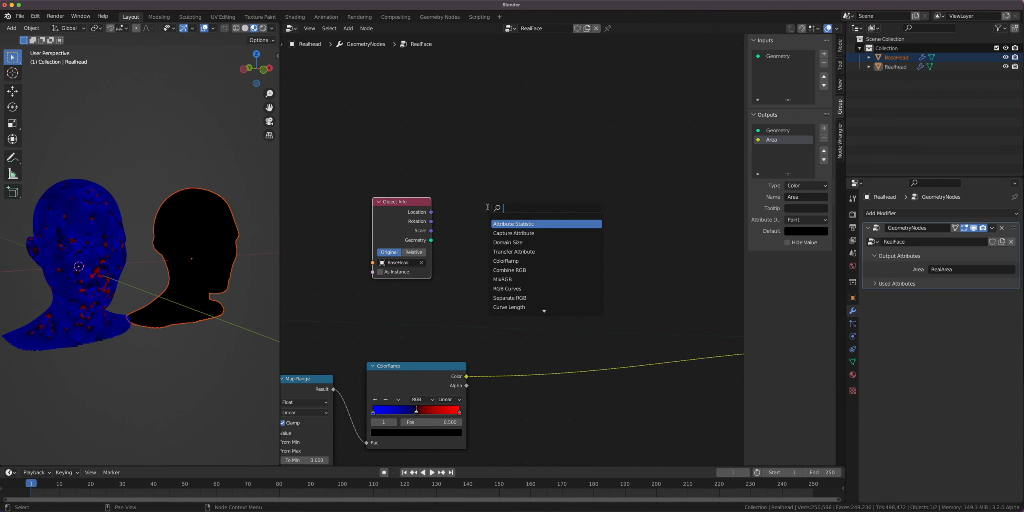
text(transfer)
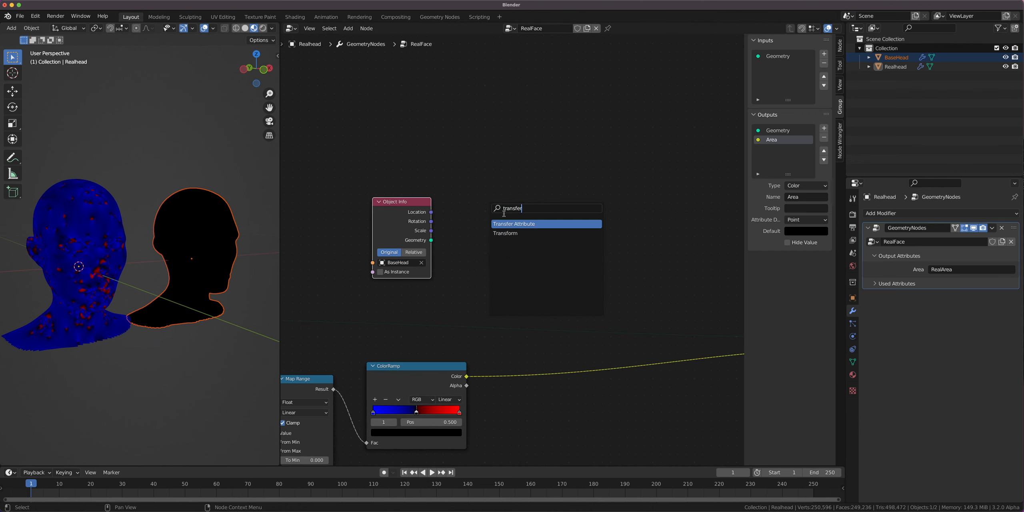
key(Return)
click(542, 216)
drag(431, 240, 512, 251)
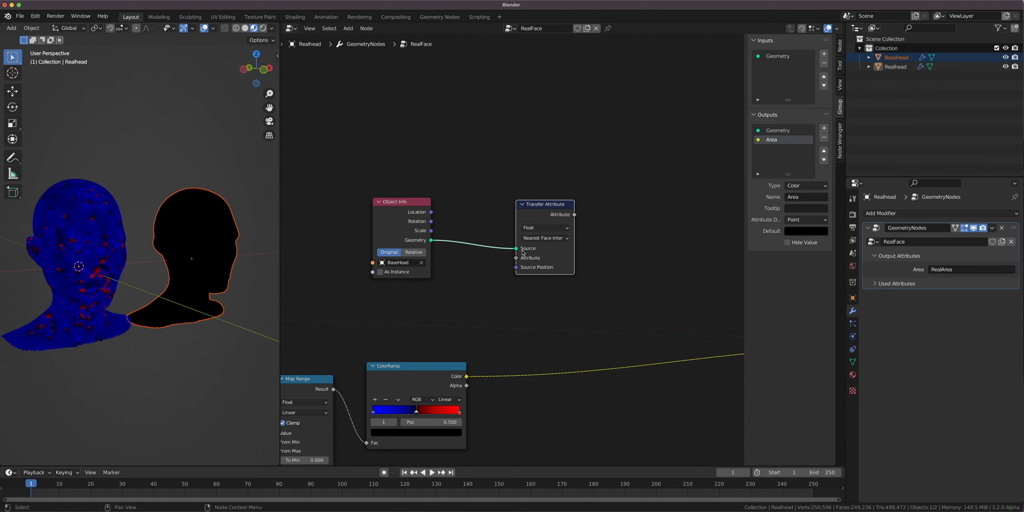
Set the Transfer Attribute node's data type to Color and its mapping to Index.
scroll(505, 254, up, 3)
click(547, 212)
click(568, 277)
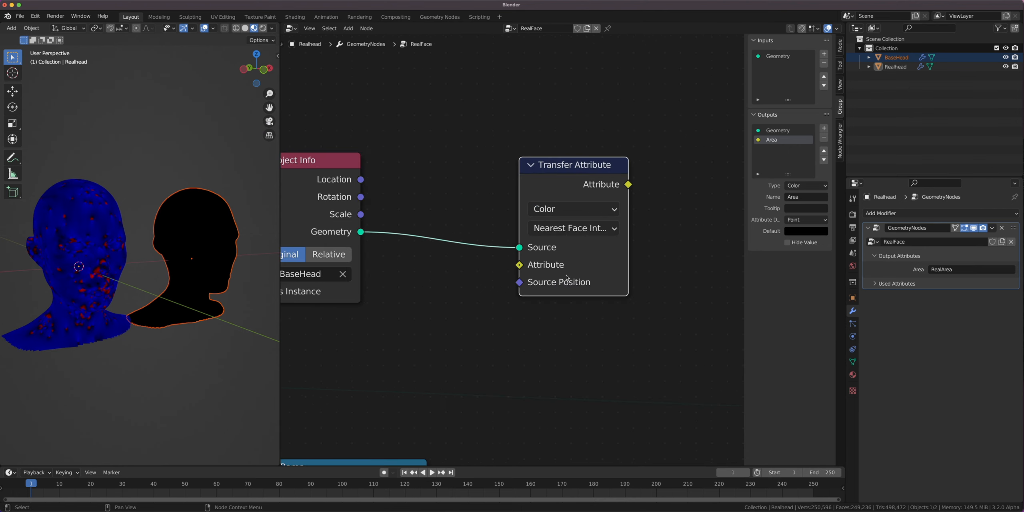
scroll(568, 246, down, 2)
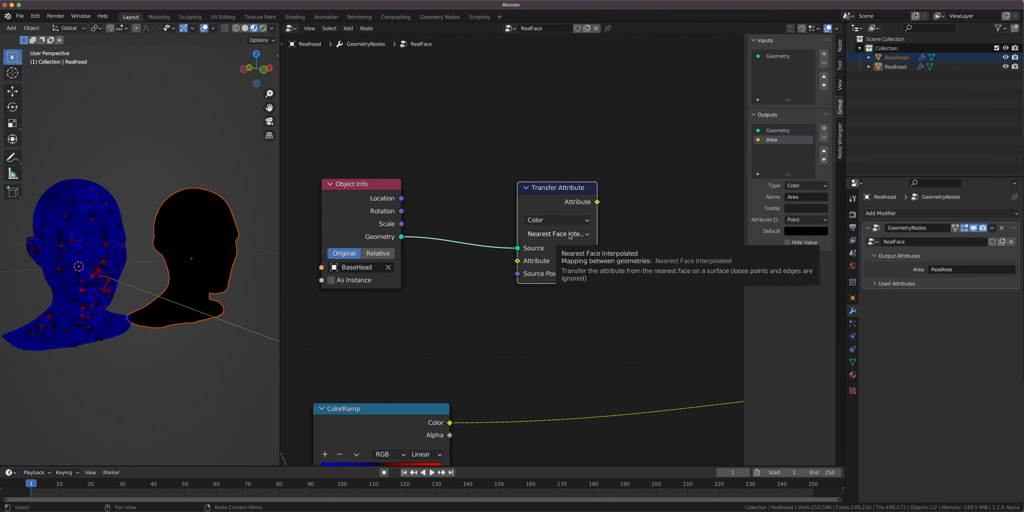
click(570, 234)
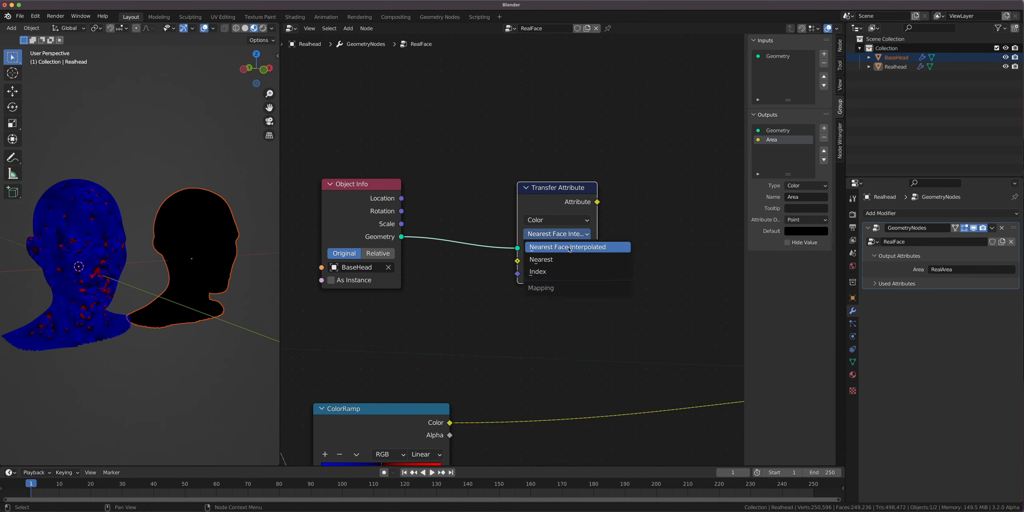
click(566, 276)
drag(517, 275, 507, 182)
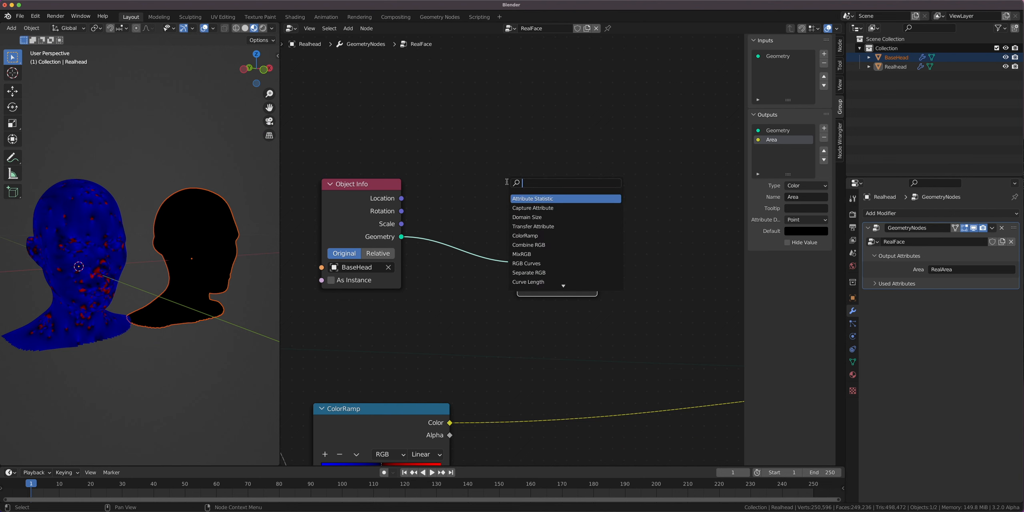
click(503, 181)
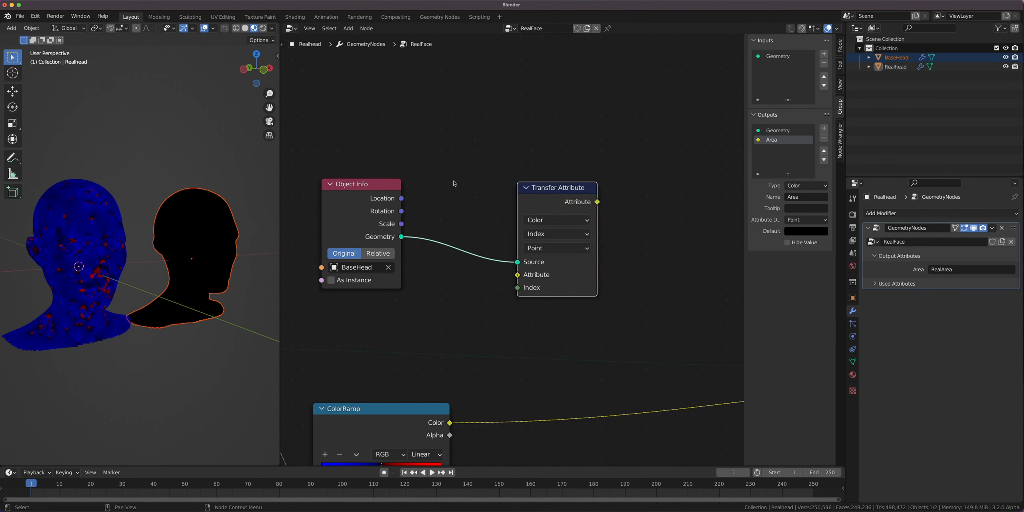
click(896, 67)
click(896, 57)
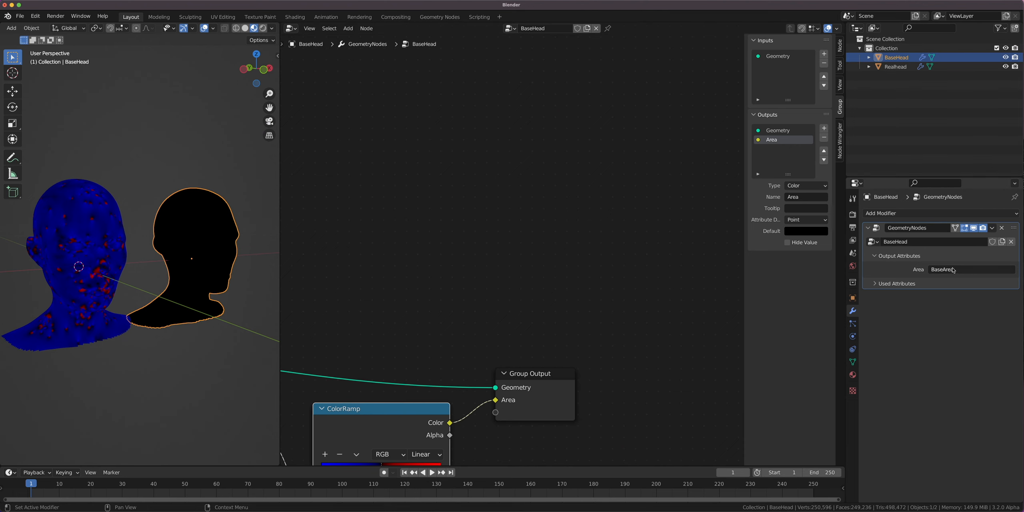
click(95, 264)
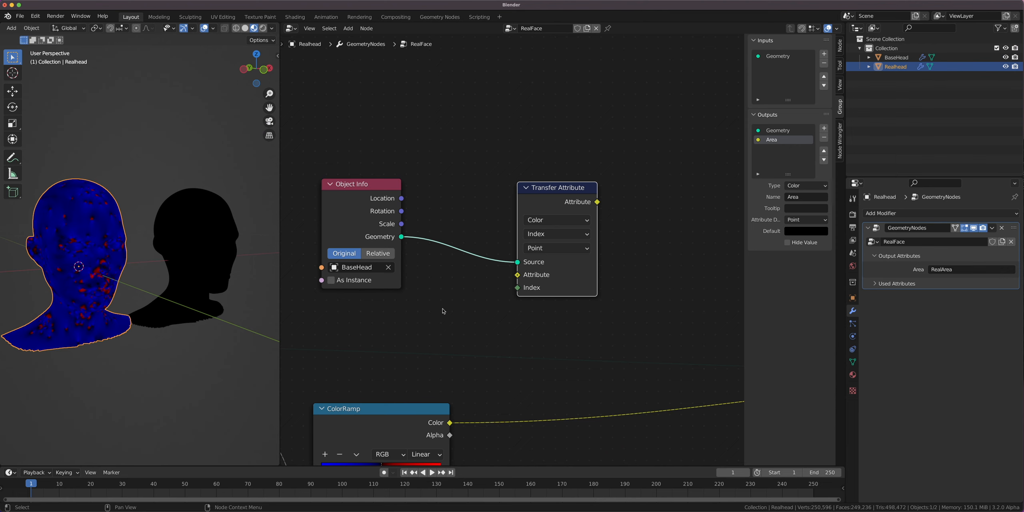
scroll(423, 292, down, 3)
key(shift+a)
text(att)
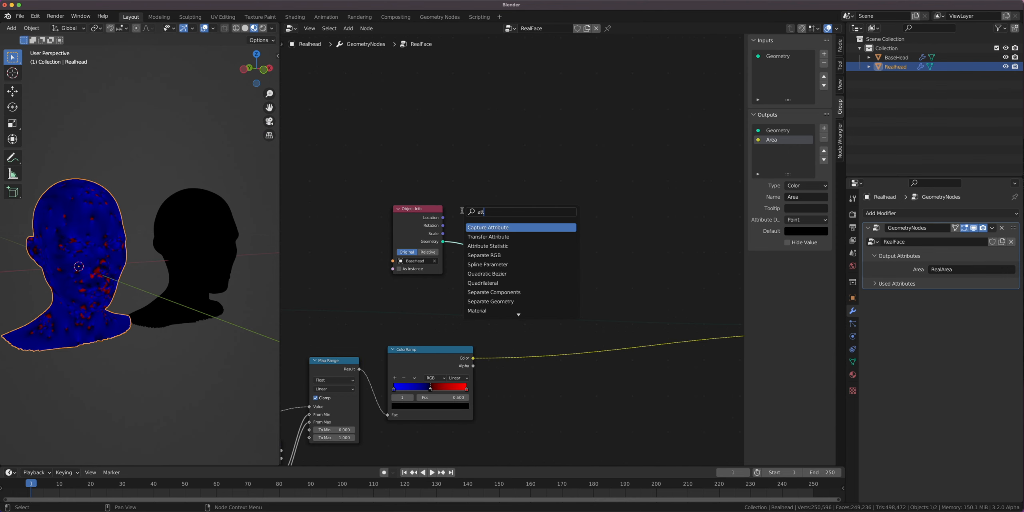
text(r)
key(Escape)
Connect a new Group Input socket to the Transfer Attribute node's Attribute input and reposition the Group Input node.
scroll(393, 296, left, 5)
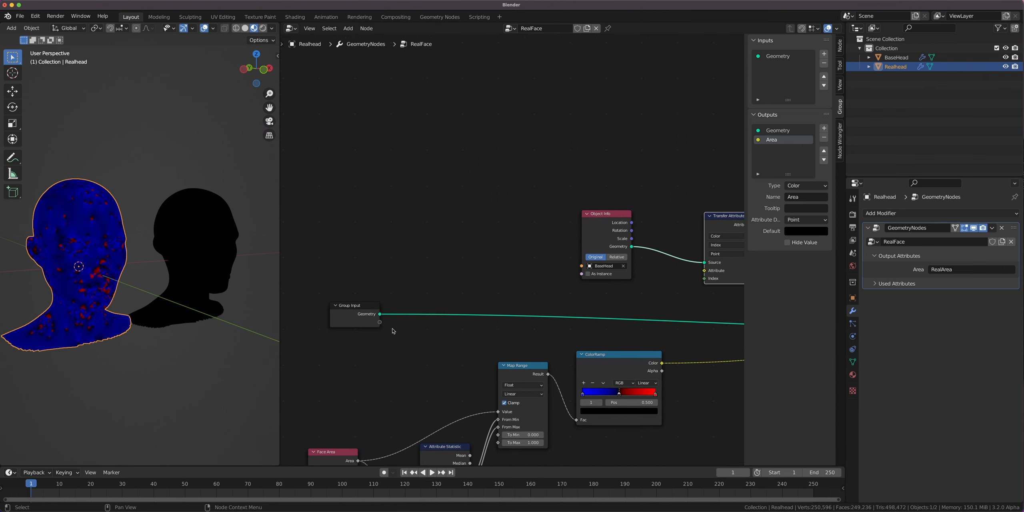
drag(380, 323, 704, 271)
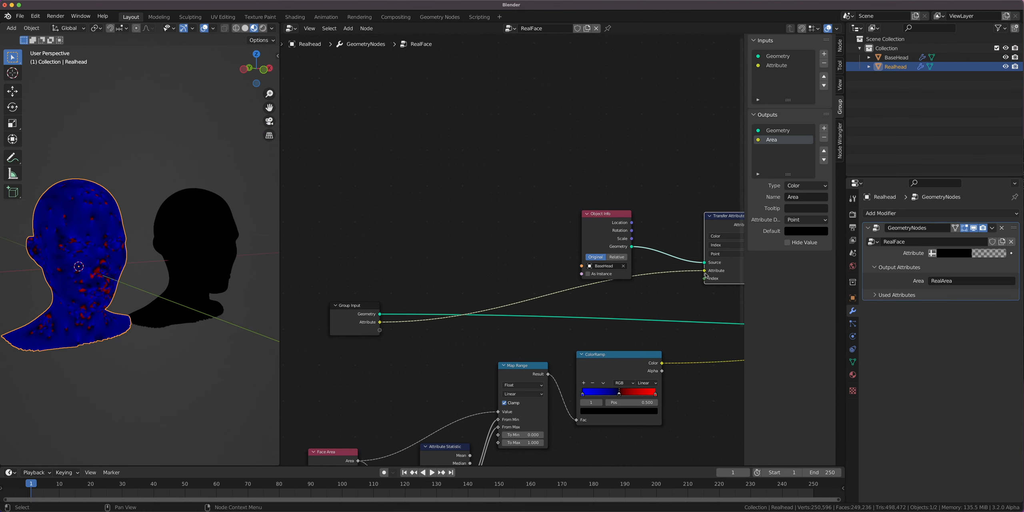
scroll(352, 317, up, 2)
scroll(352, 316, up, 2)
middle_drag(352, 316, 460, 259)
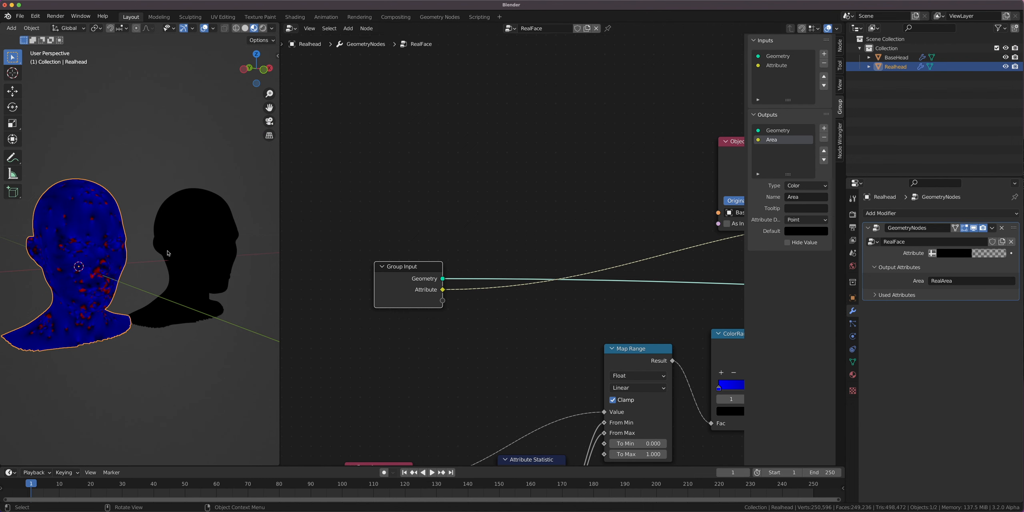
click(203, 237)
click(105, 237)
scroll(360, 280, up, 2)
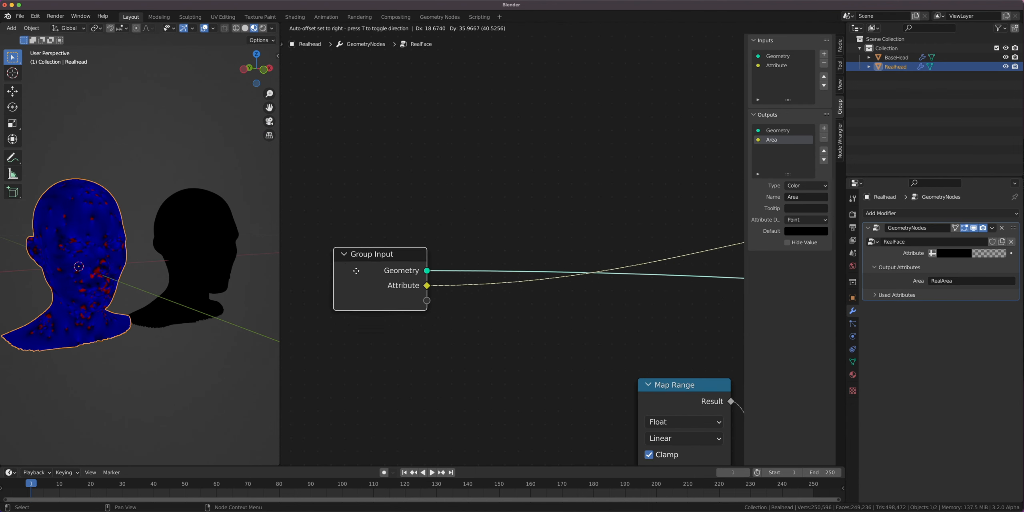
drag(360, 280, 376, 288)
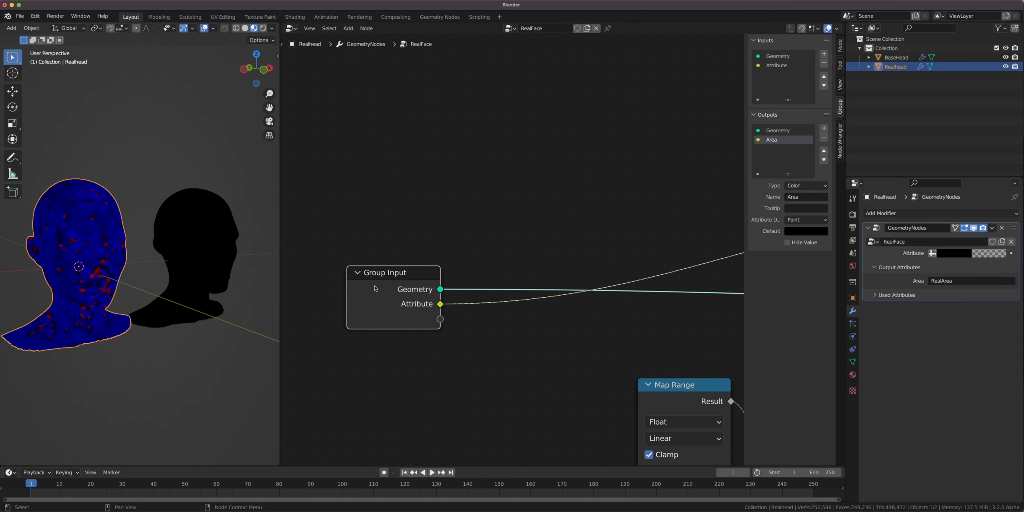
Rename the Attribute input of the RealFace node group to BaseArea.
scroll(375, 286, up, 4)
middle_drag(376, 285, 468, 262)
scroll(493, 289, up, 1)
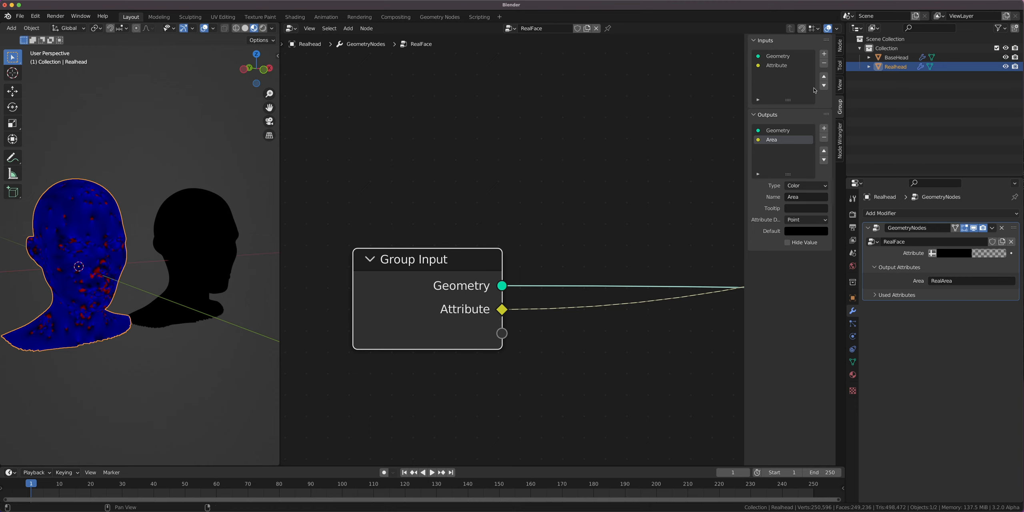
double_click(783, 66)
text(BaseArea)
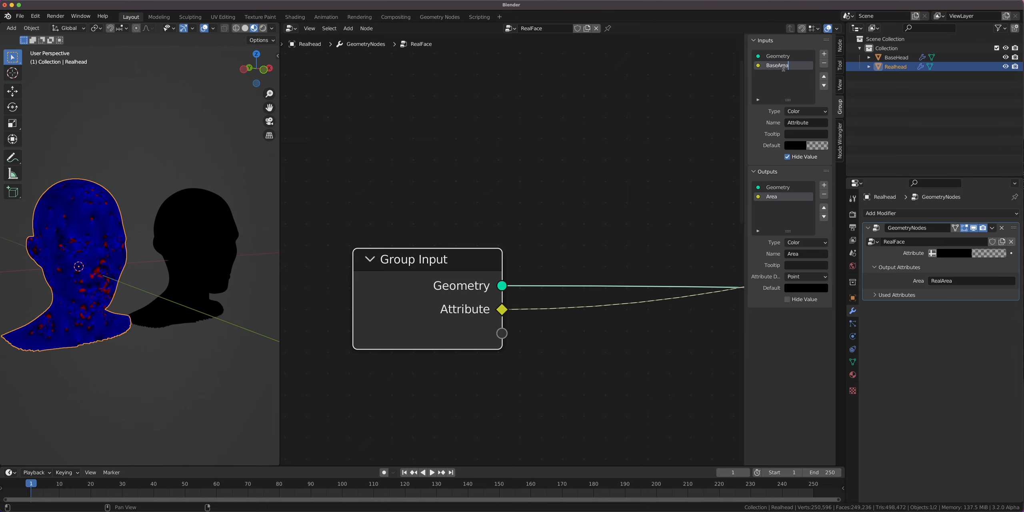
text(C)
key(BackSpace)
key(BackSpace)
key(BackSpace)
key(Return)
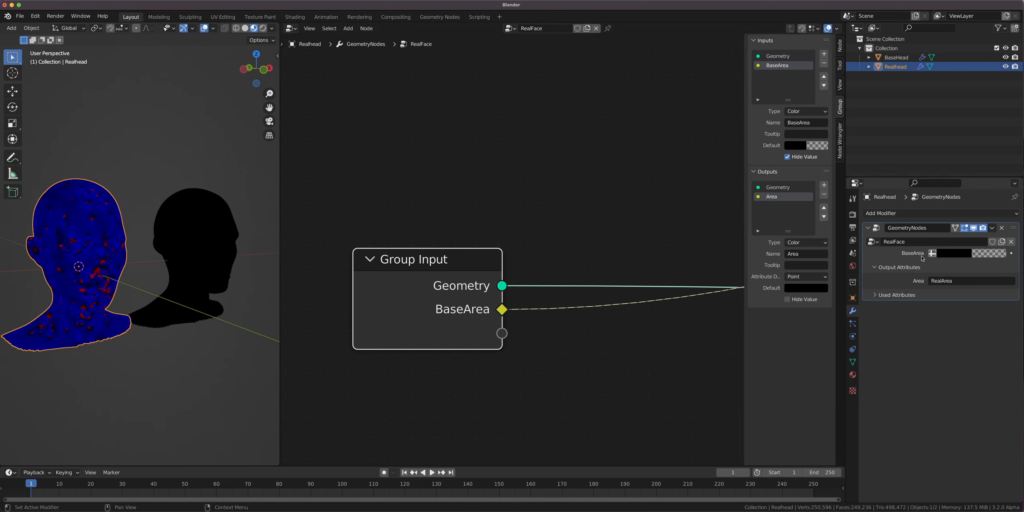
Switch the modifier's BaseArea input to attribute mode and enter BaseArea as the attribute name.
click(909, 267)
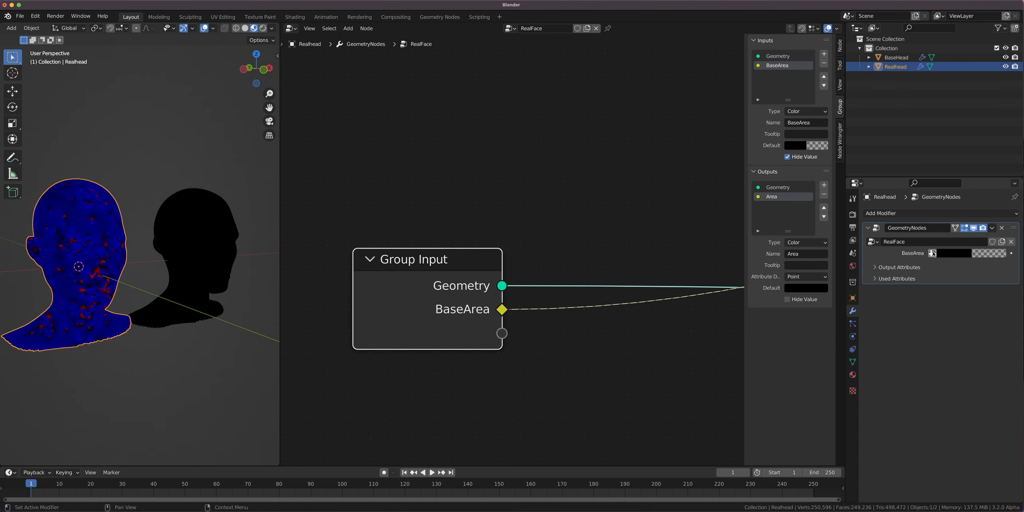
click(899, 268)
click(932, 254)
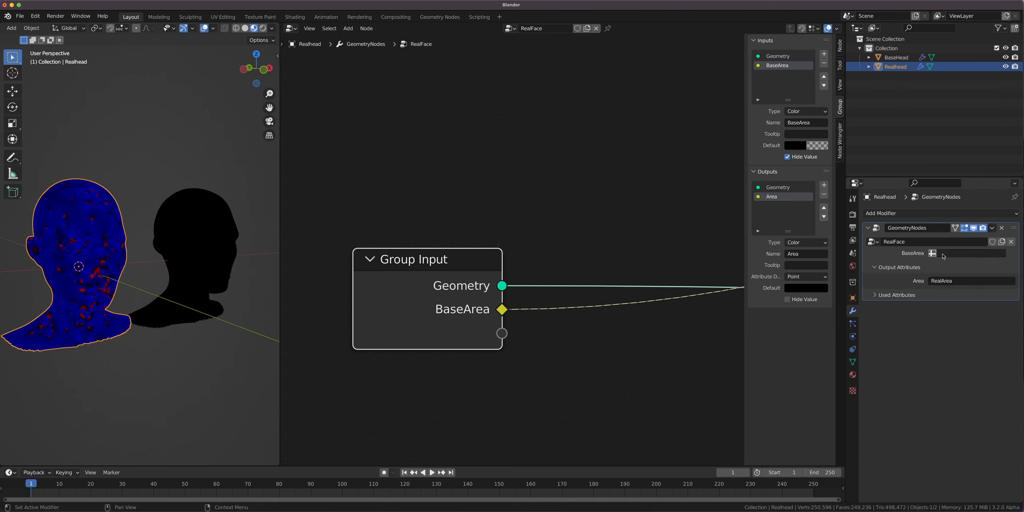
click(932, 255)
click(933, 255)
click(949, 252)
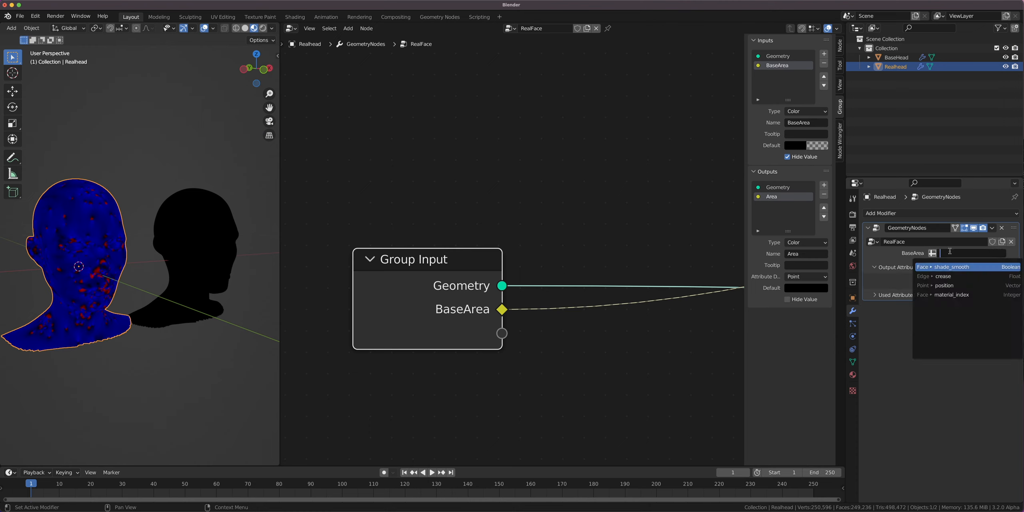
click(903, 261)
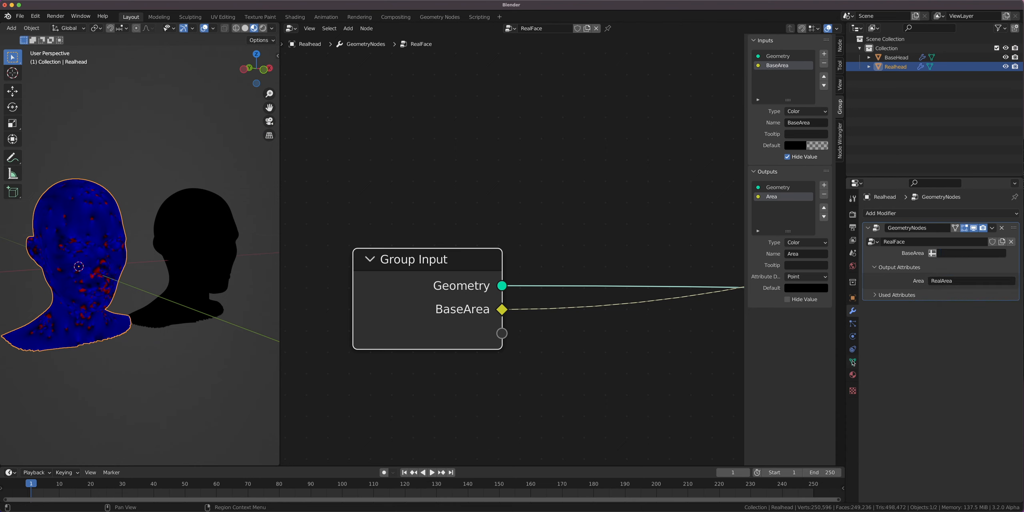
click(950, 254)
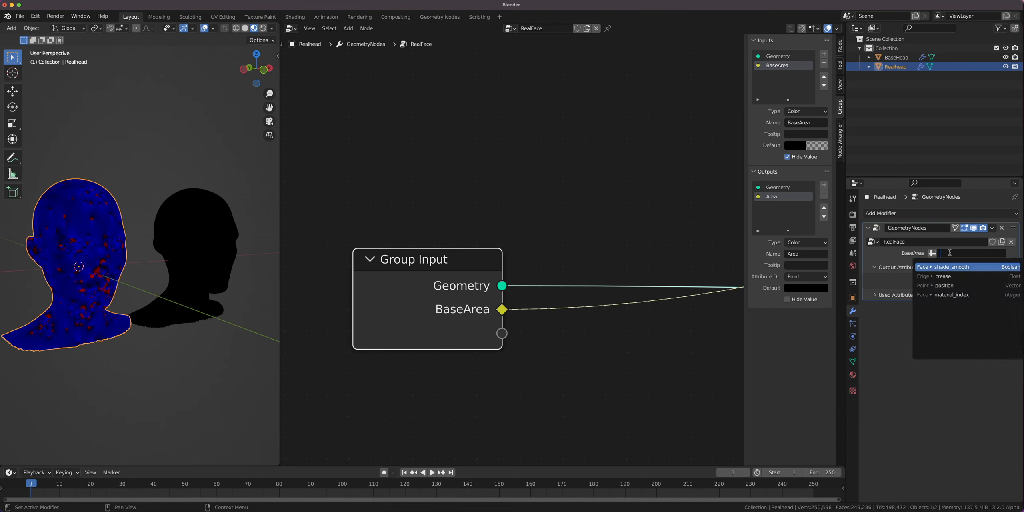
text(B)
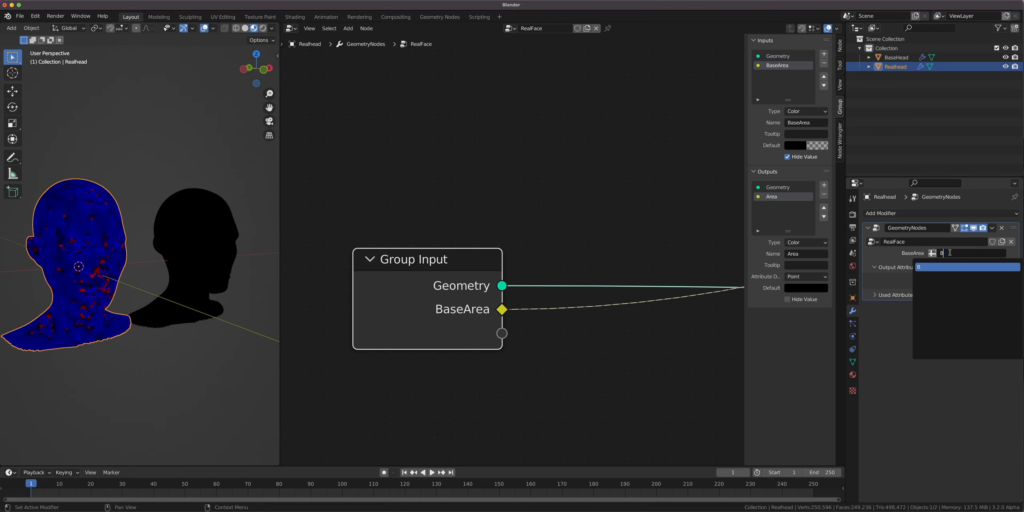
text(aseArea)
key(Return)
Connect the Transfer Attribute node's Attribute output to the Group Output's Area and view the colours on Realhead.
scroll(617, 382, down, 2)
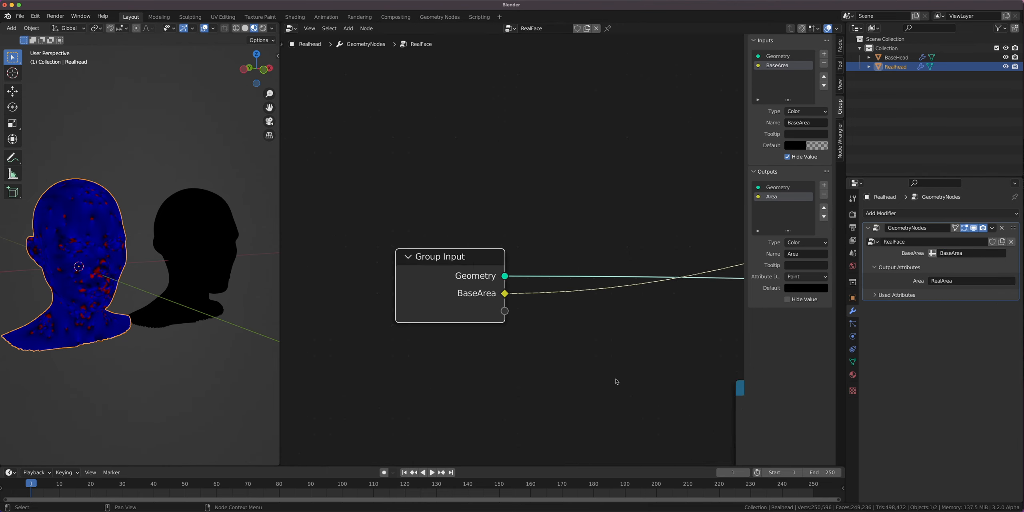
scroll(617, 381, down, 4)
middle_drag(616, 381, 437, 324)
scroll(437, 324, down, 6)
middle_drag(574, 296, 354, 307)
middle_drag(537, 229, 354, 286)
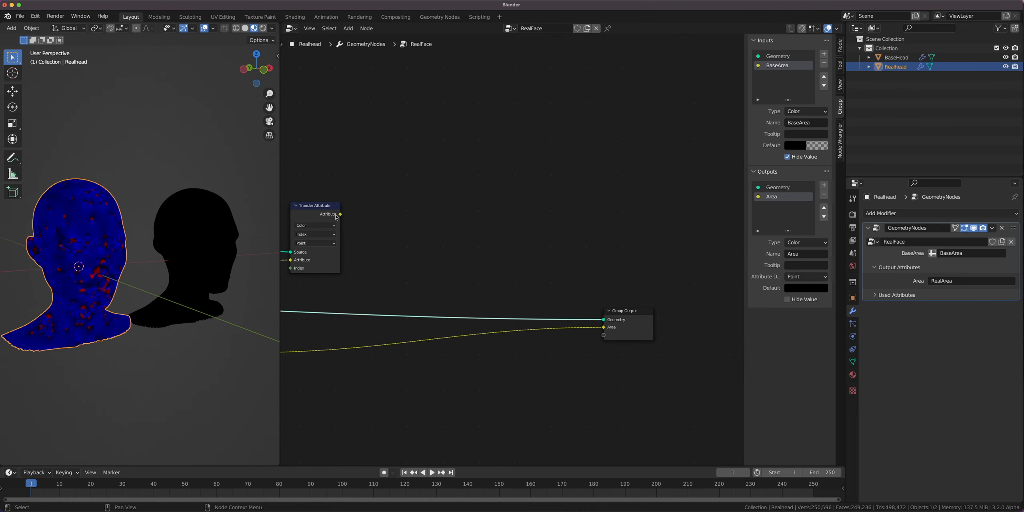
drag(338, 217, 599, 328)
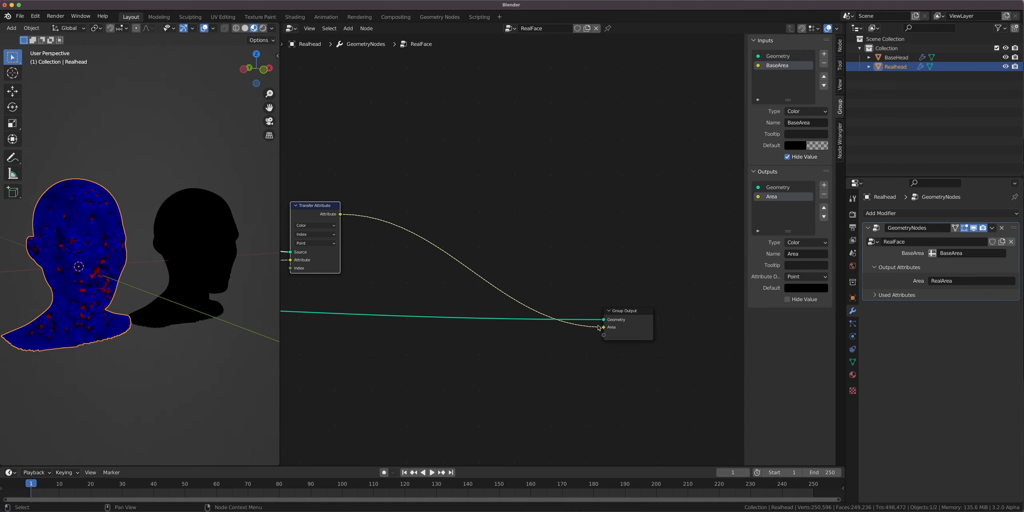
scroll(101, 240, up, 4)
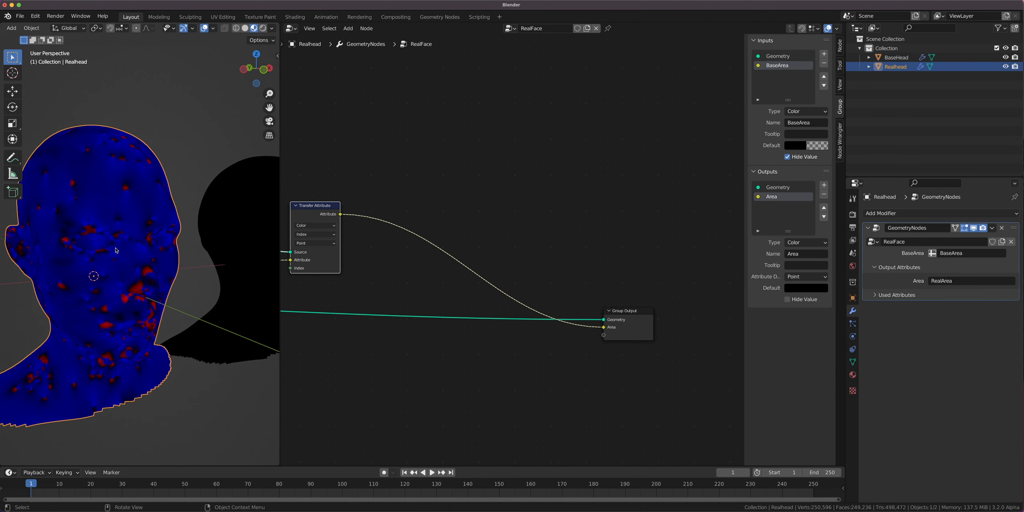
Try to connect the ColorRamp's Color output to the Group Output's Area.
scroll(478, 295, down, 5)
middle_drag(392, 294, 442, 314)
scroll(442, 314, up, 3)
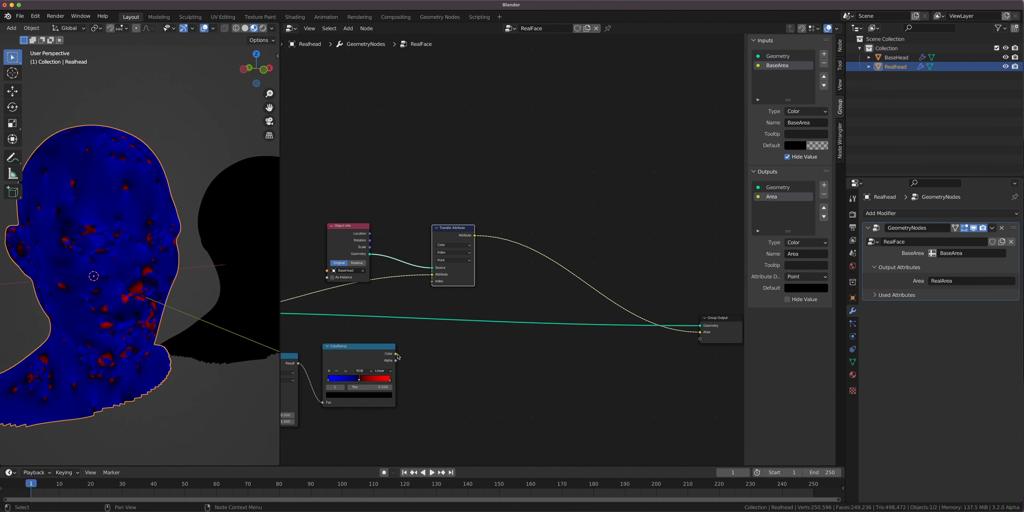
drag(396, 355, 700, 337)
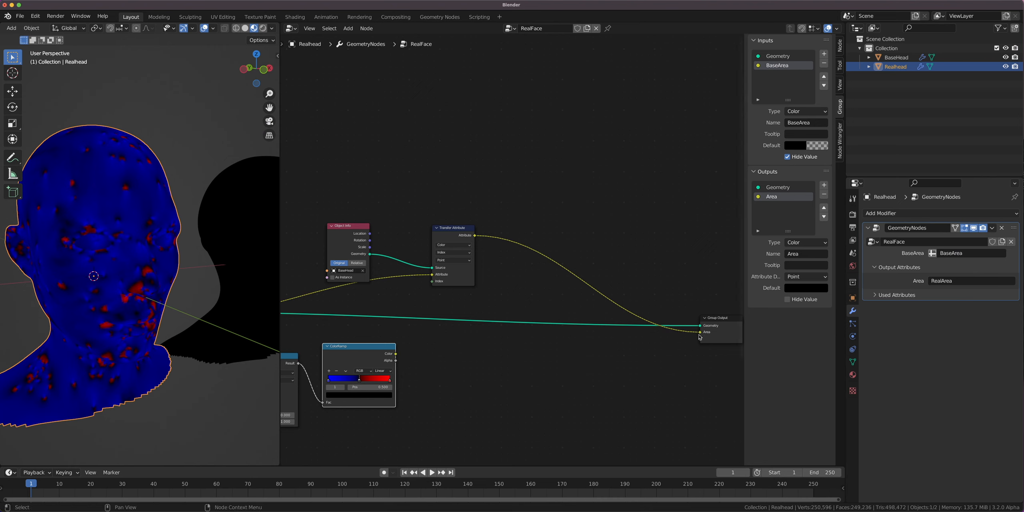
Add a MixRGB node between the Transfer Attribute and Group Output nodes and set its blending mode to Subtract.
key(shift+a)
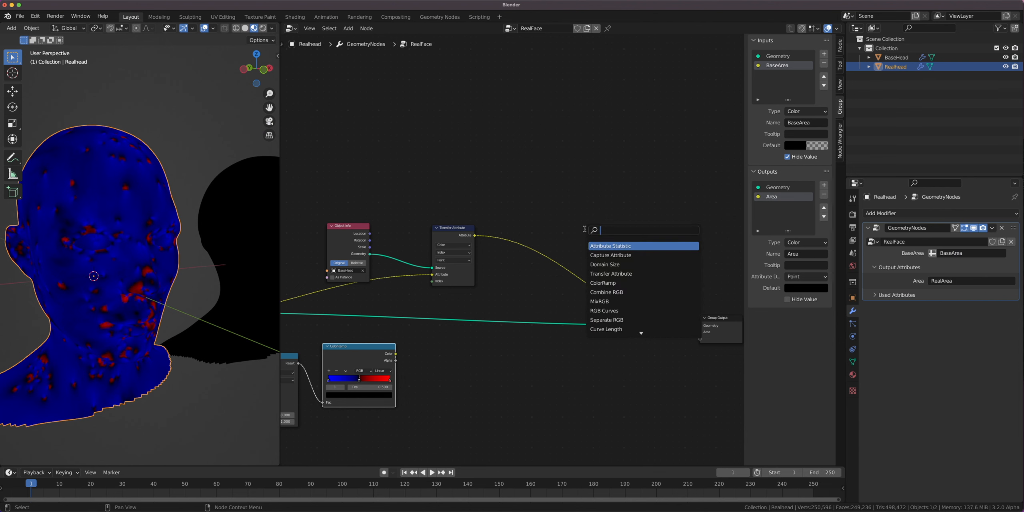
text(mix)
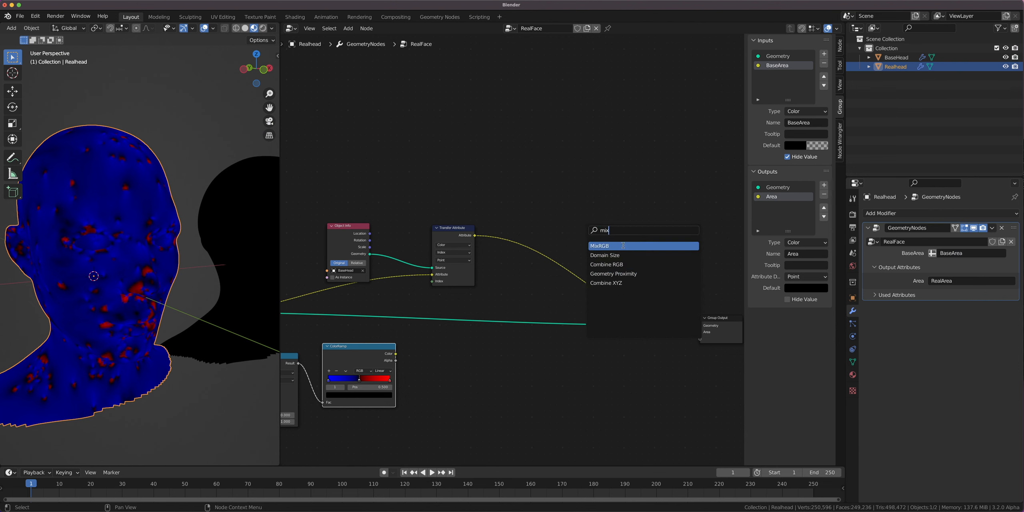
click(608, 245)
click(620, 241)
click(619, 236)
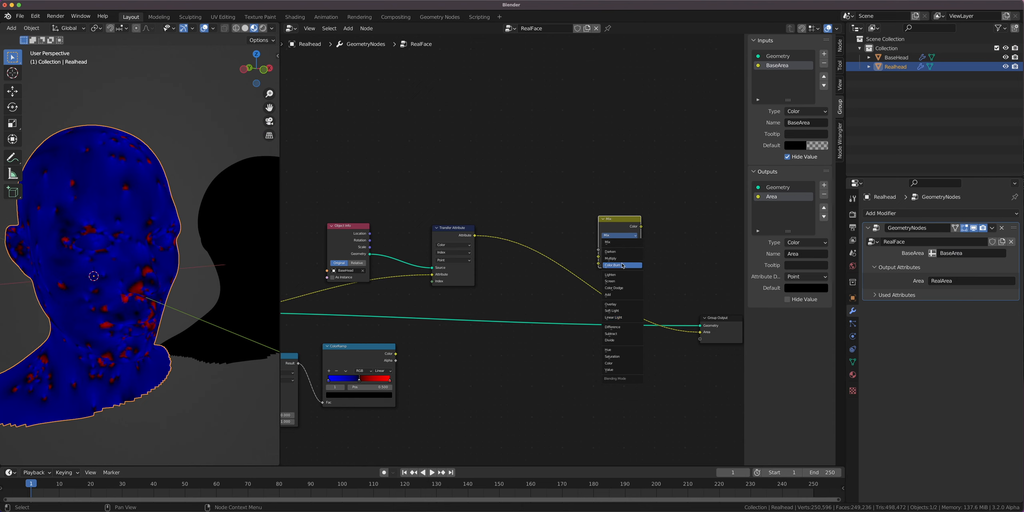
click(623, 335)
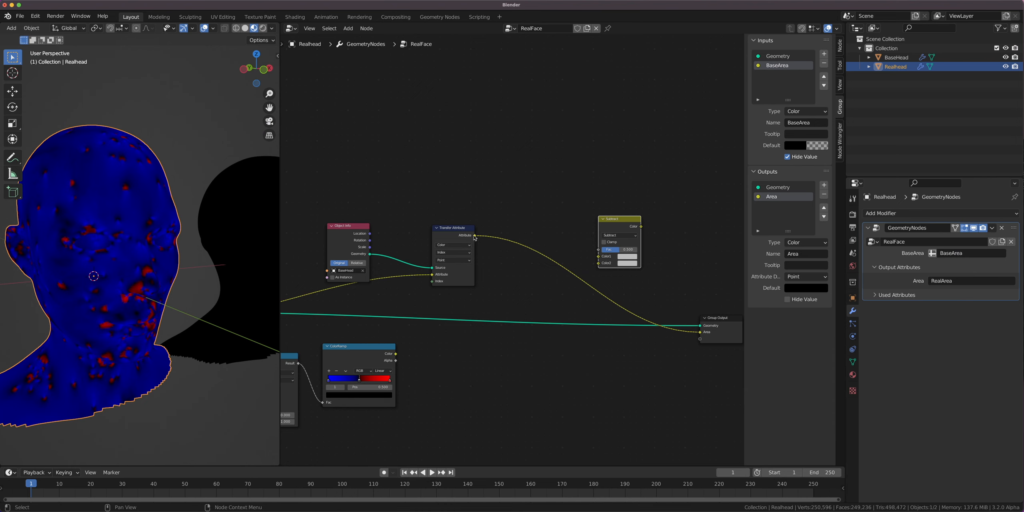
Connect the ColorRamp to the Subtract node's Color1, the Transfer Attribute to Color2, and the result to the Group Output's Area.
drag(475, 236, 568, 258)
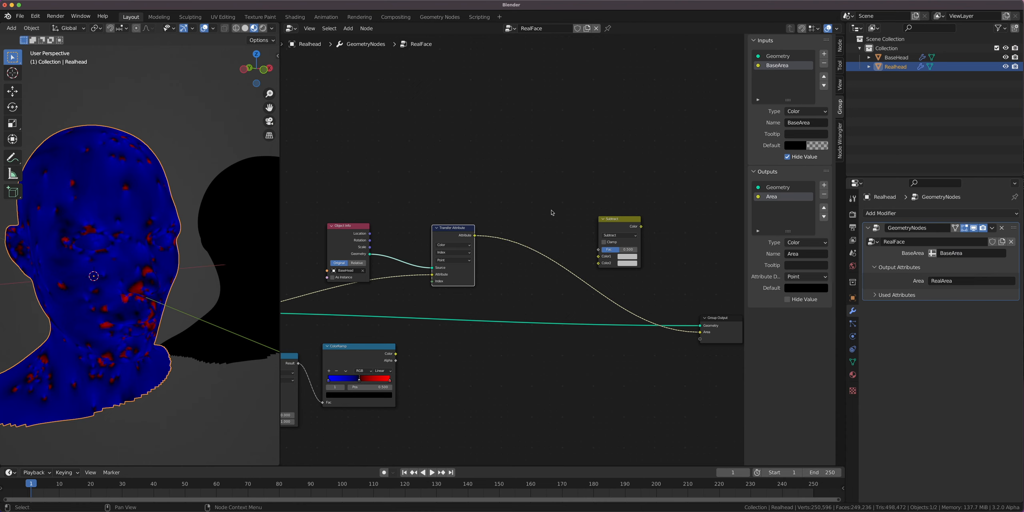
middle_drag(151, 201, 176, 259)
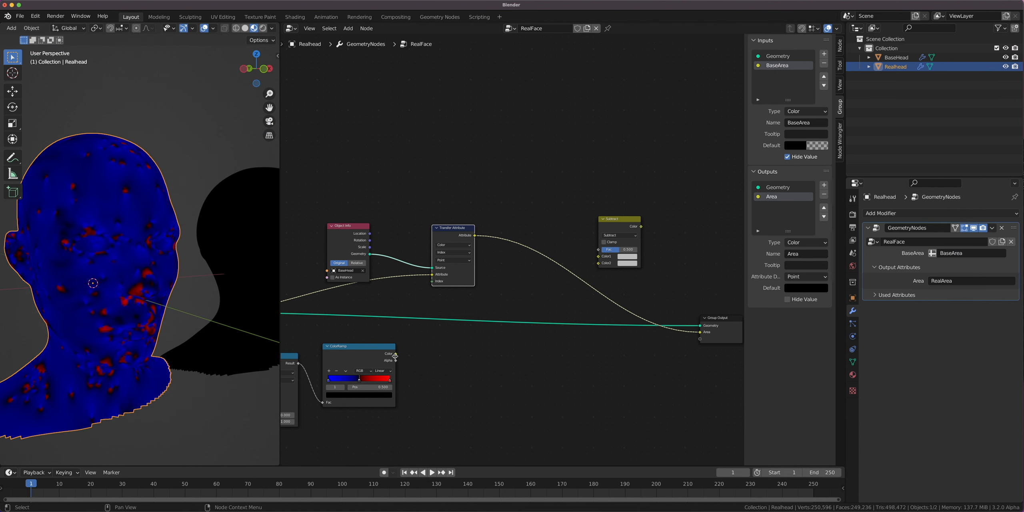
drag(396, 354, 598, 256)
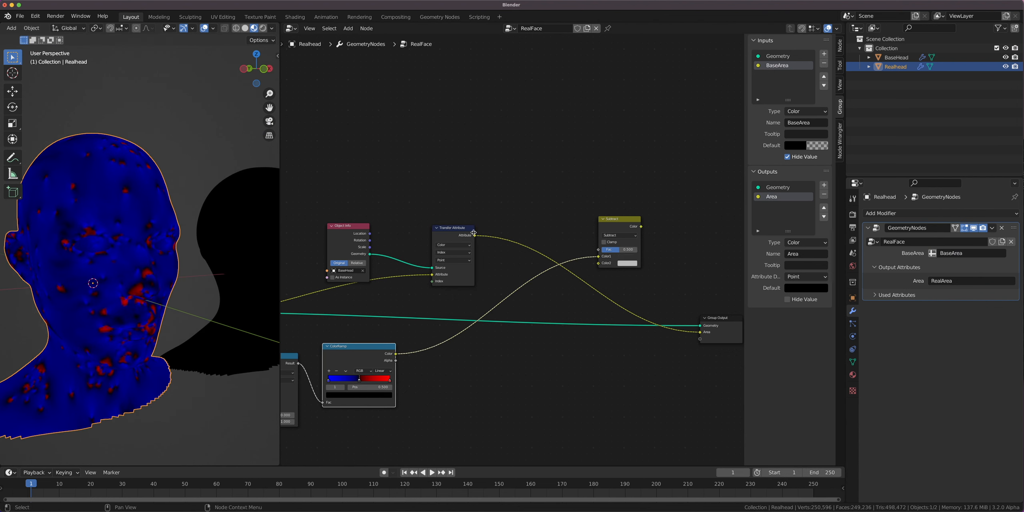
drag(475, 235, 598, 263)
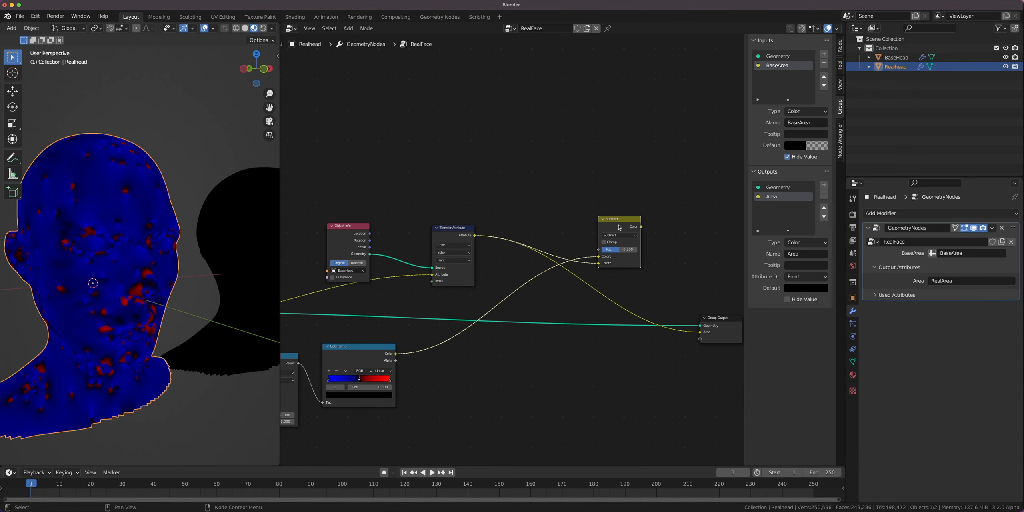
drag(640, 226, 700, 332)
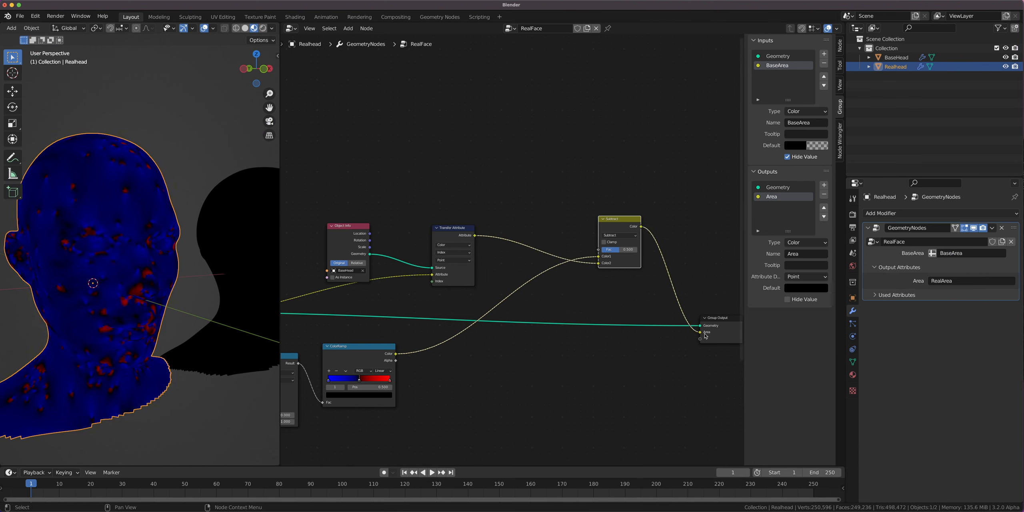
Set the Subtract node's Fac to 1.000 and check the result on Realhead.
scroll(95, 264, up, 1)
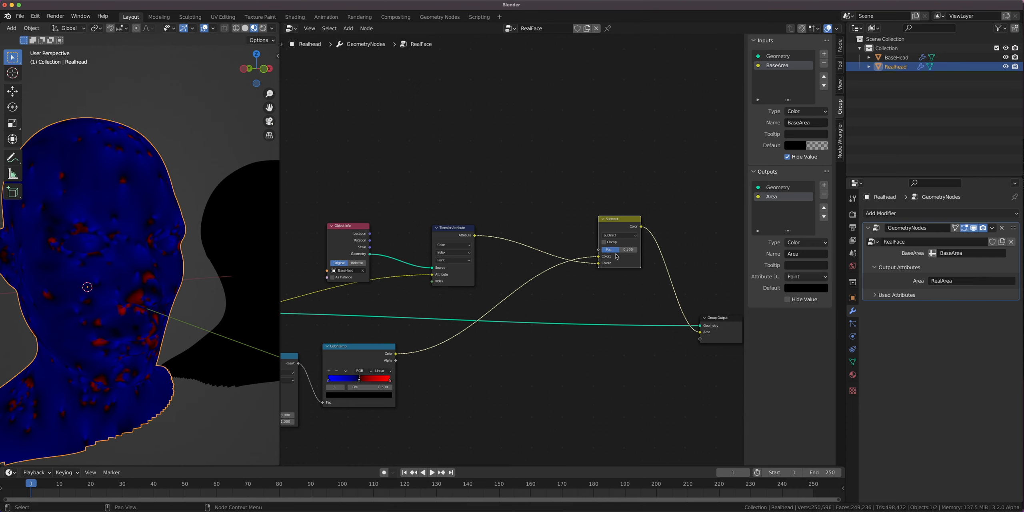
drag(619, 250, 639, 250)
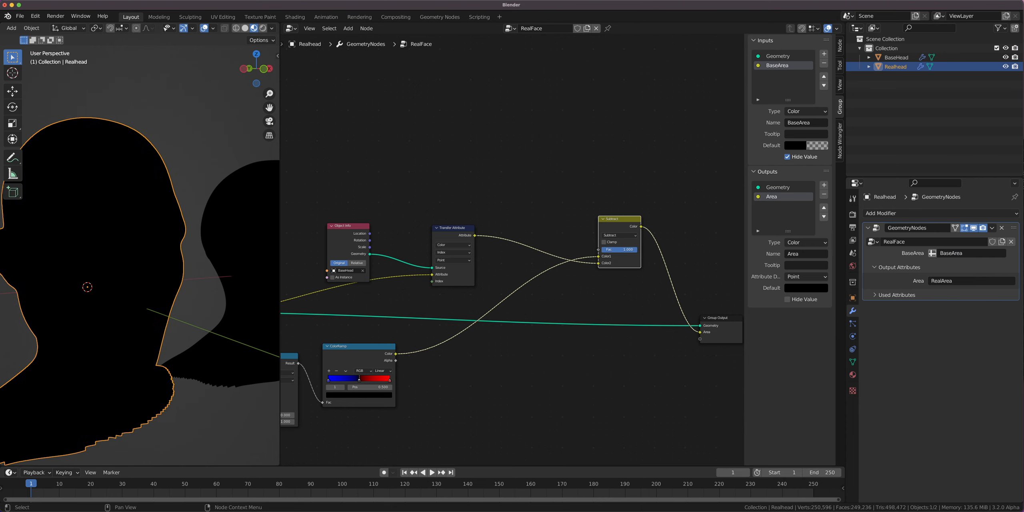
scroll(130, 256, down, 3)
scroll(130, 255, up, 4)
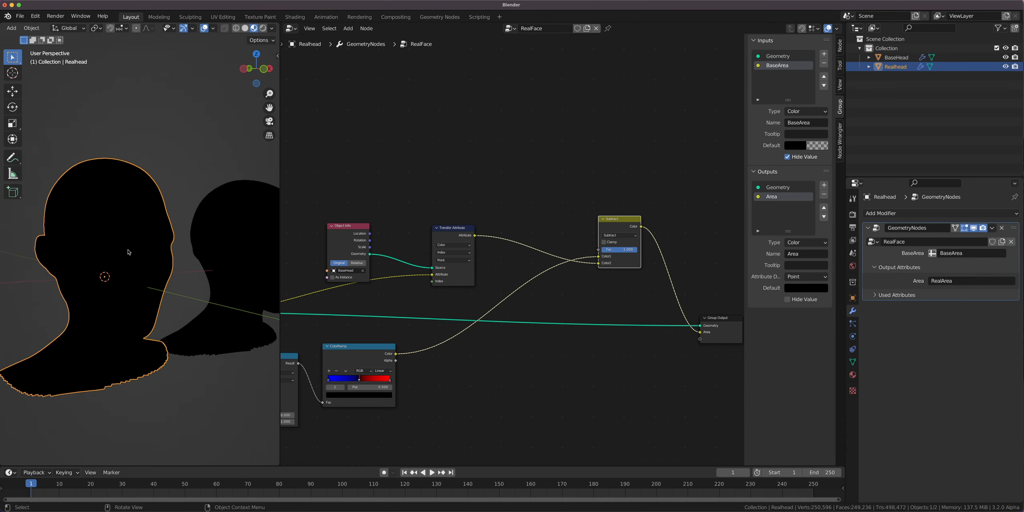
scroll(205, 245, down, 3)
scroll(180, 193, up, 3)
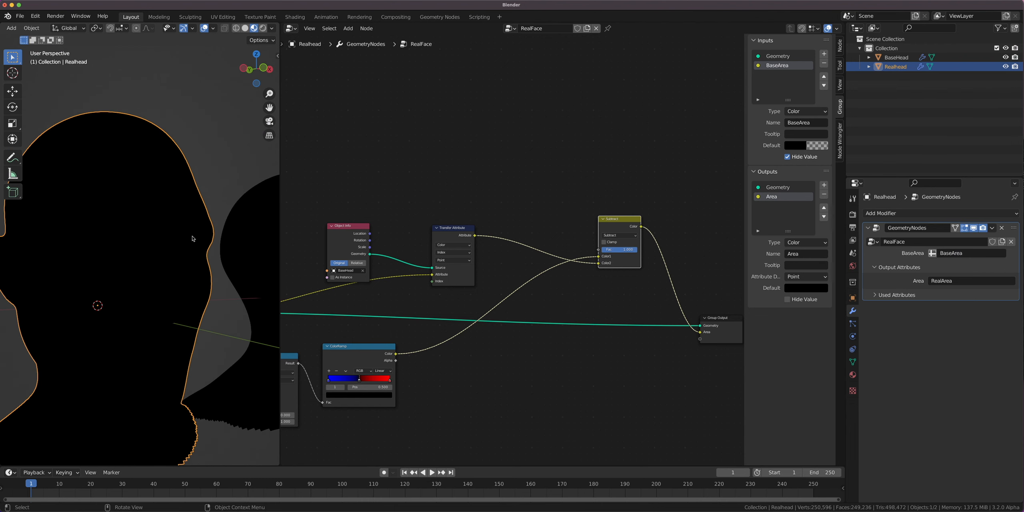
Enter Edit Mode on Realhead and turn off the viewport overlays.
key(Tab)
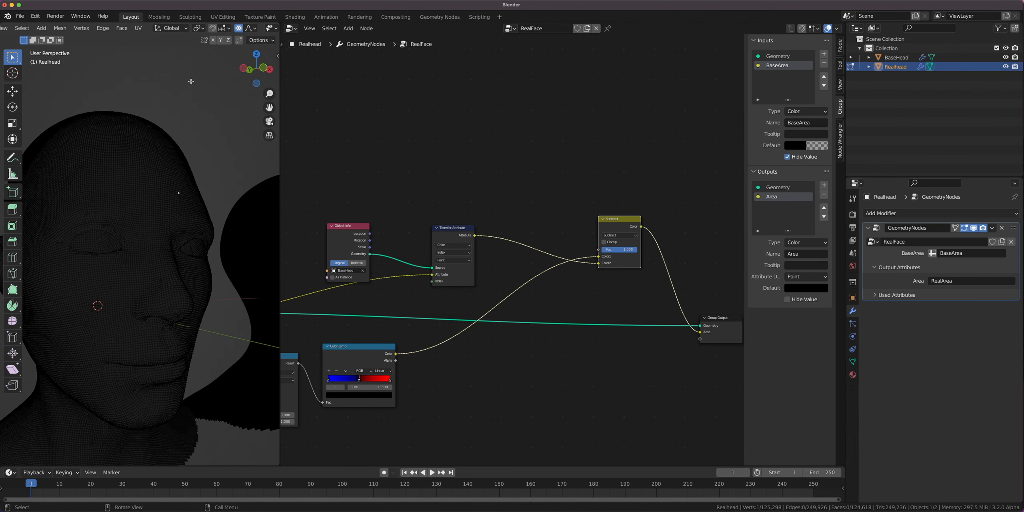
scroll(258, 29, down, 4)
click(221, 28)
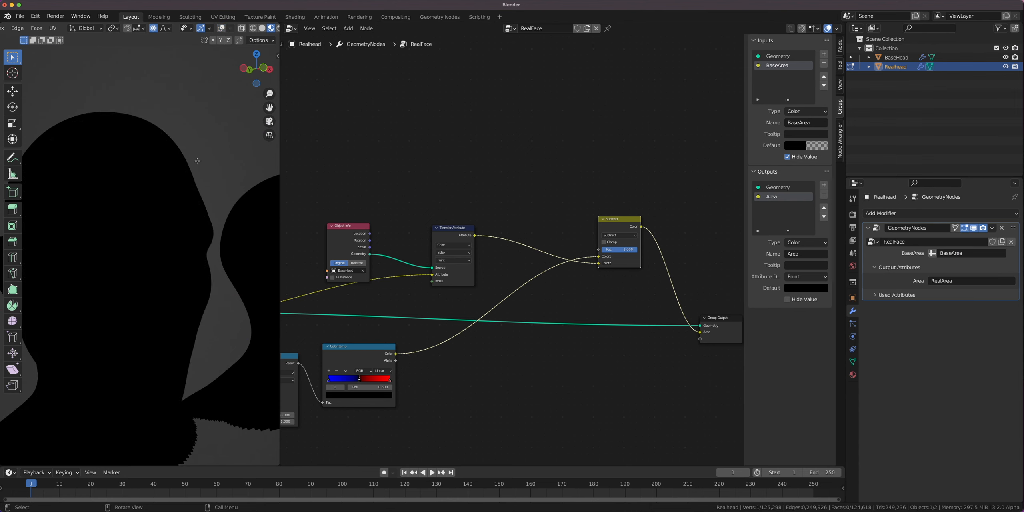
Try moving Realhead's selected vertex with proportional editing from two viewing angles to preview the area-difference colours, cancelling each move.
middle_drag(192, 221, 176, 256)
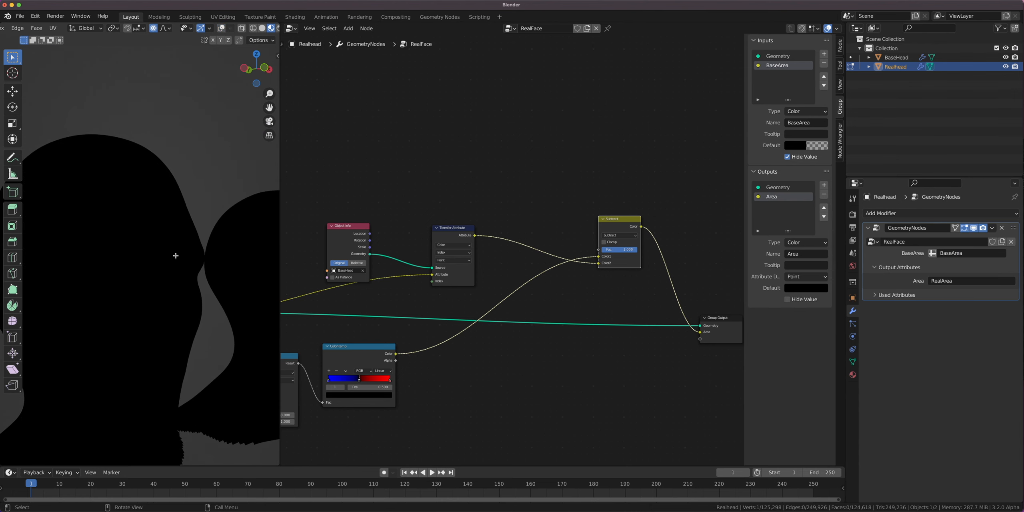
key(g)
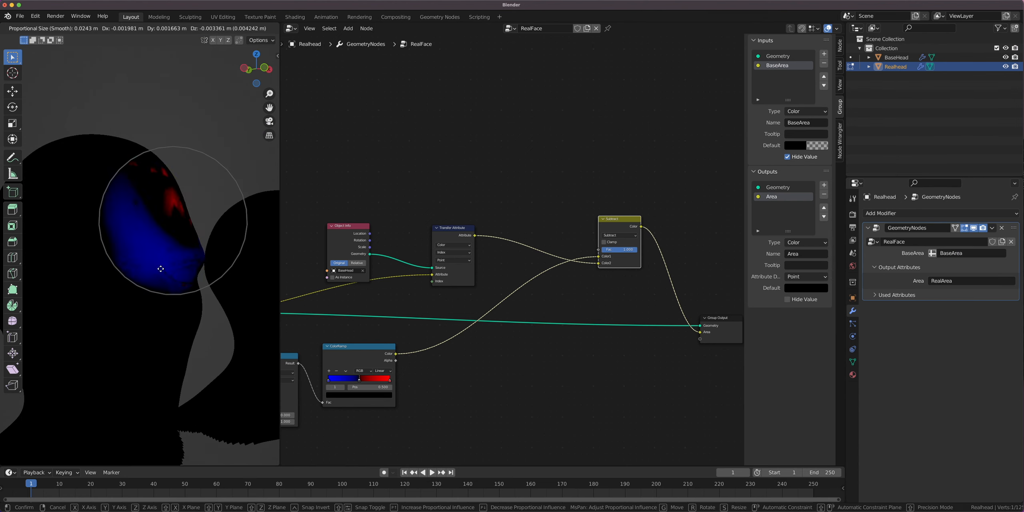
right_click(216, 216)
middle_drag(218, 215, 176, 259)
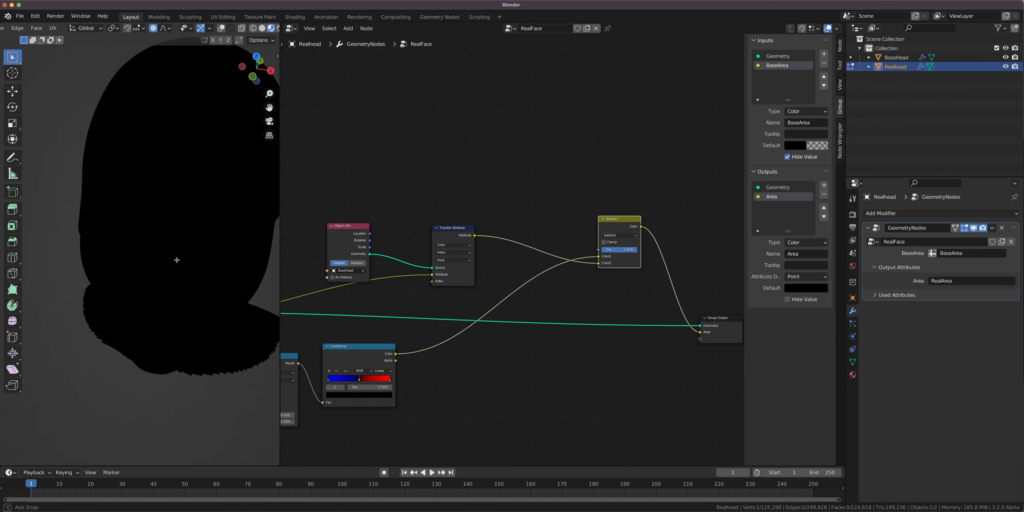
key(g)
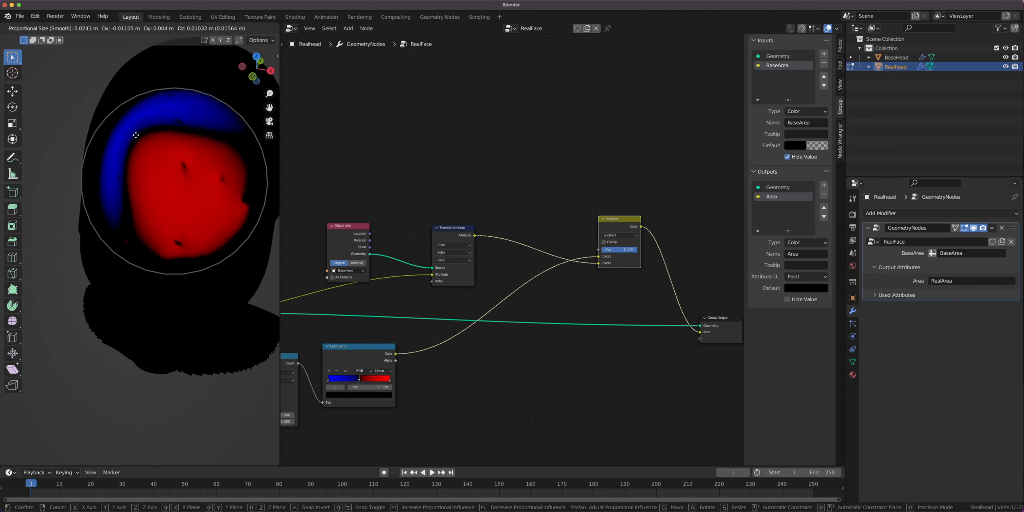
right_click(142, 161)
shift+middle_drag(142, 164, 156, 257)
scroll(155, 257, up, 2)
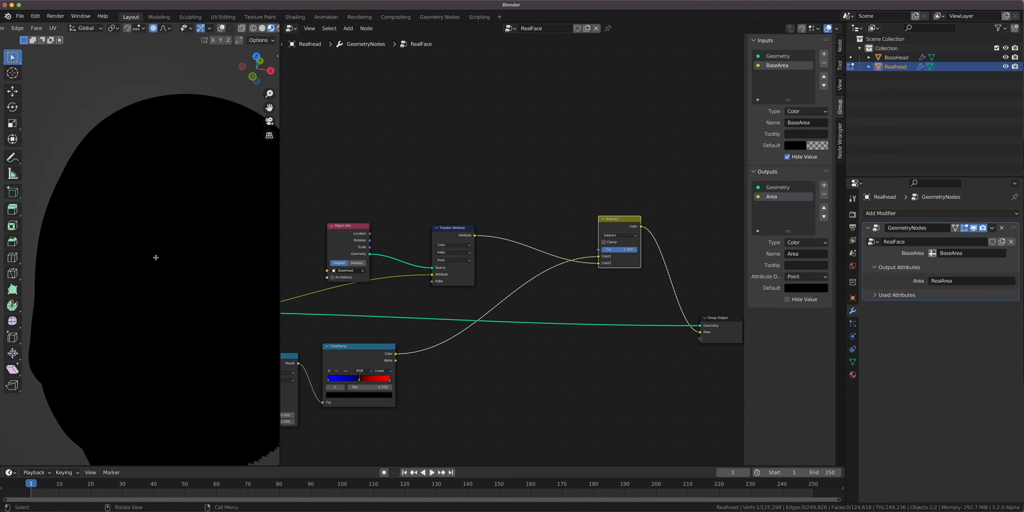
Preview the area-difference colours from a wider view with a trial proportional move of the selected vertex, and cancel it.
scroll(158, 264, down, 1)
key(g)
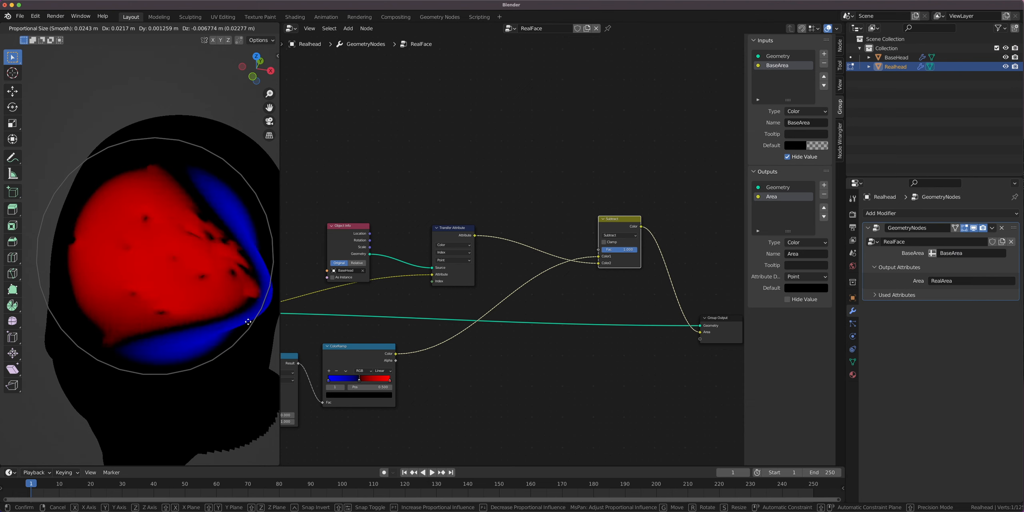
right_click(191, 342)
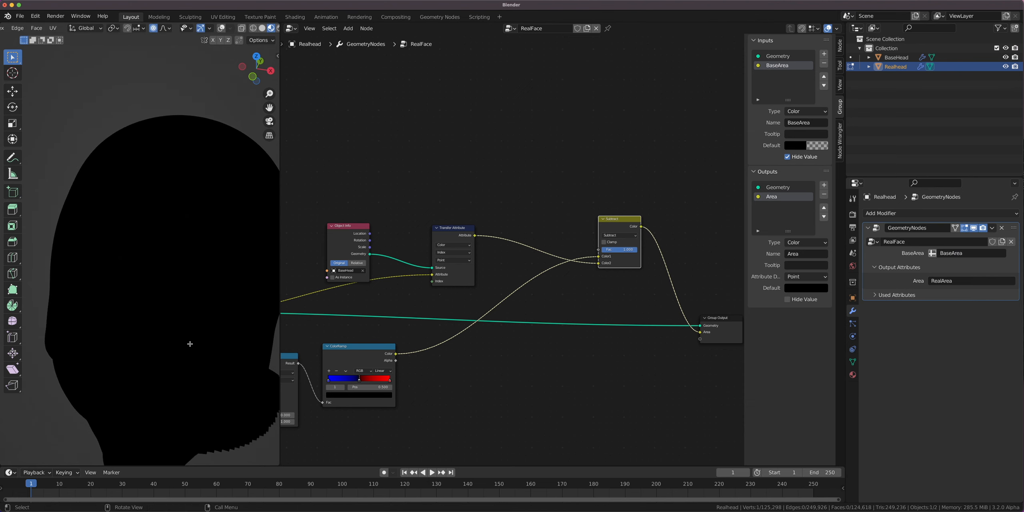
Return Realhead to Object Mode, switch the viewport to Solid shading and turn the overlays on.
key(Tab)
scroll(191, 349, down, 3)
mouse_move(199, 336)
middle_down()
mouse_move(196, 279)
mouse_move(199, 291)
middle_up()
key(z)
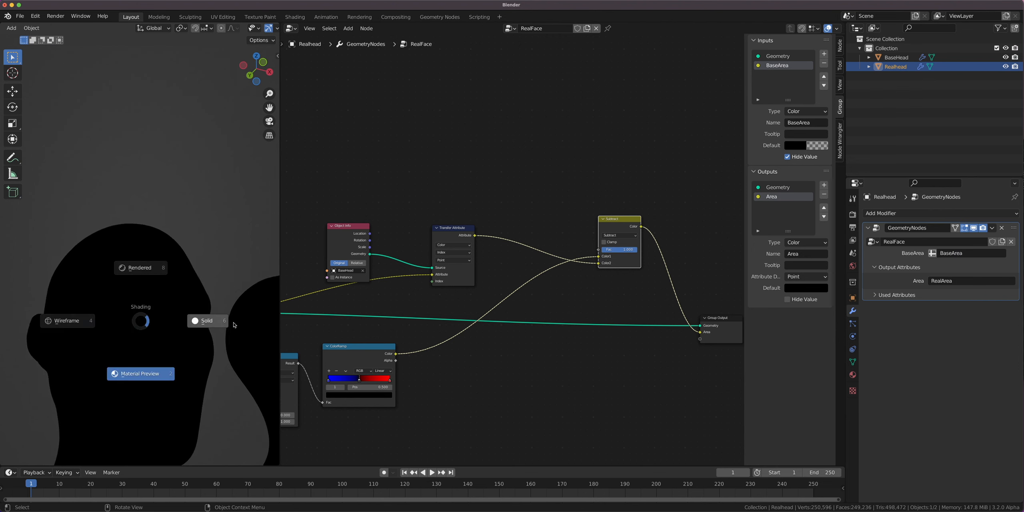
click(234, 325)
click(204, 28)
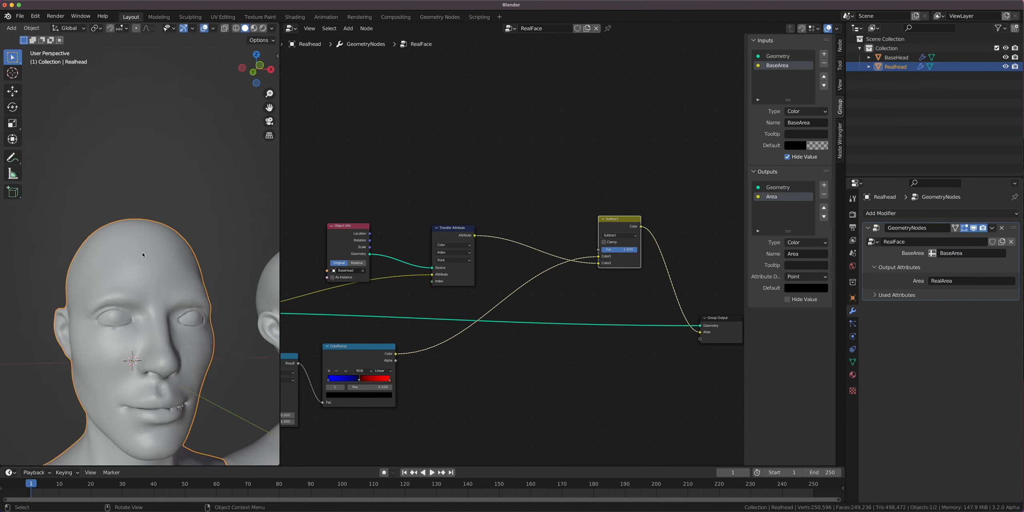
Open Realhead's material in the Shader Editor and move the Attribute node farther away from the Principled BSDF.
click(291, 28)
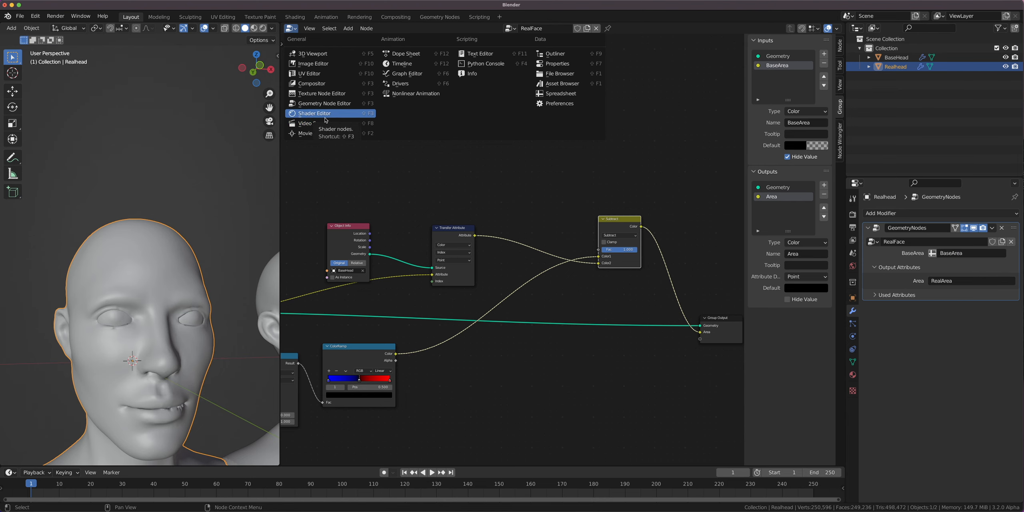
click(331, 116)
scroll(372, 192, down, 5)
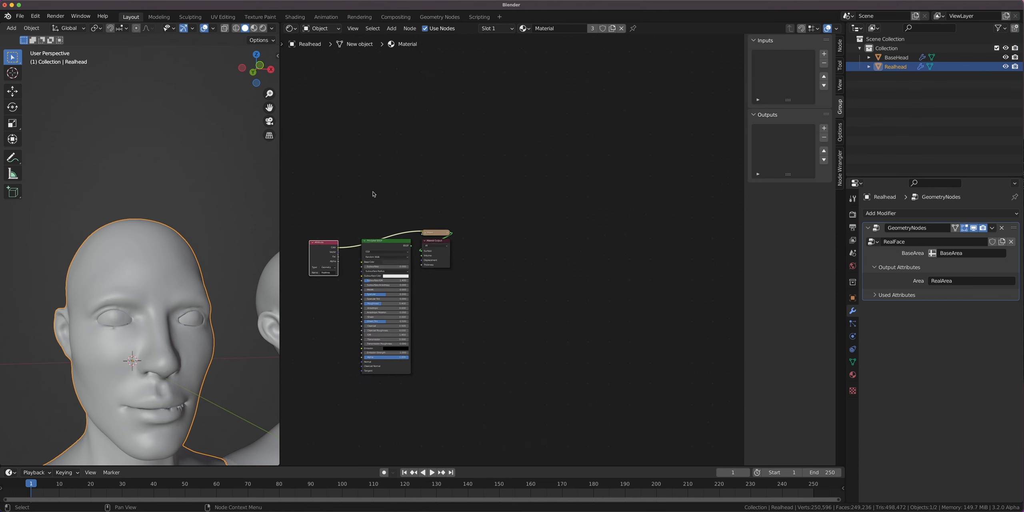
middle_drag(372, 192, 447, 194)
scroll(401, 228, up, 5)
middle_drag(390, 236, 488, 231)
scroll(492, 230, up, 4)
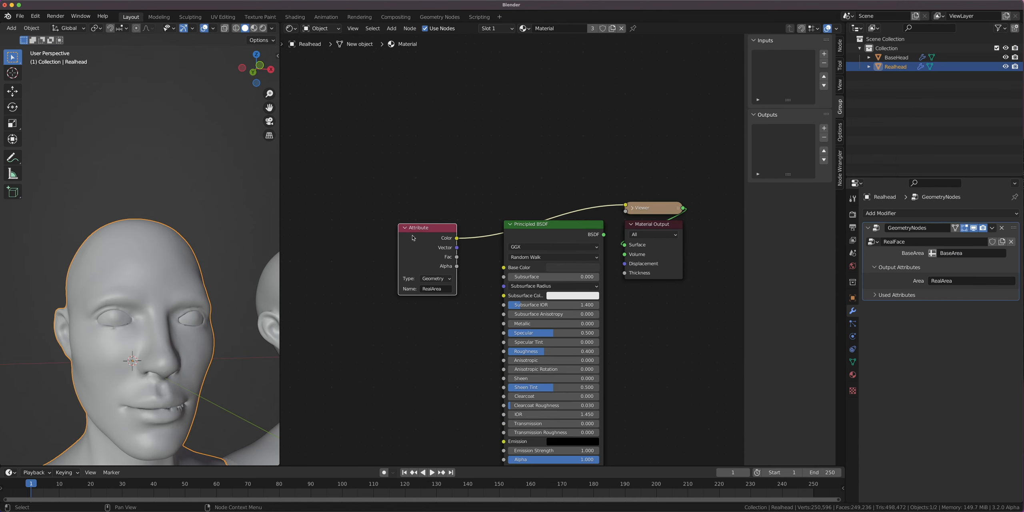
drag(408, 238, 320, 262)
Switch to Material Preview and try a proportional move of Realhead's forehead vertex in Edit Mode, cancelling it and returning to Object Mode.
middle_drag(187, 285, 181, 280)
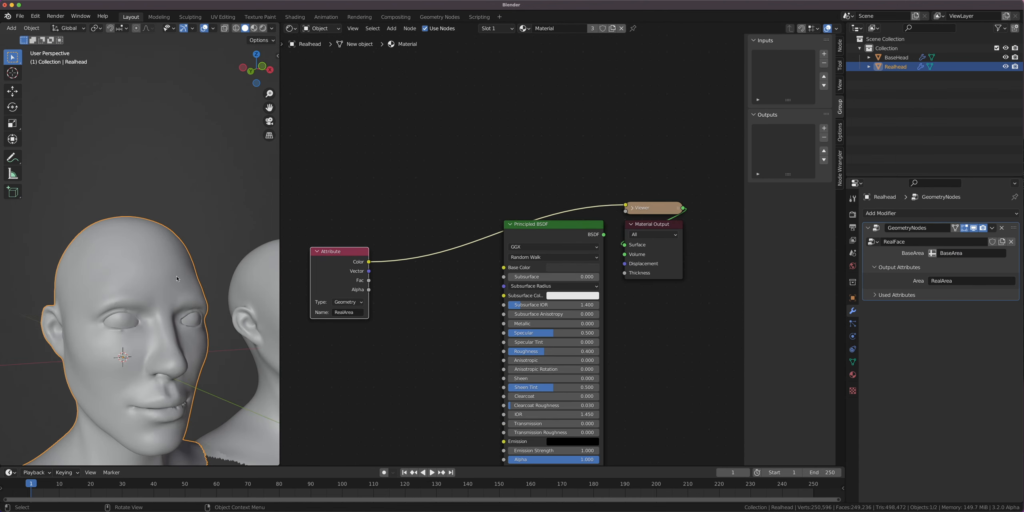
key(Tab)
middle_drag(172, 240, 162, 256)
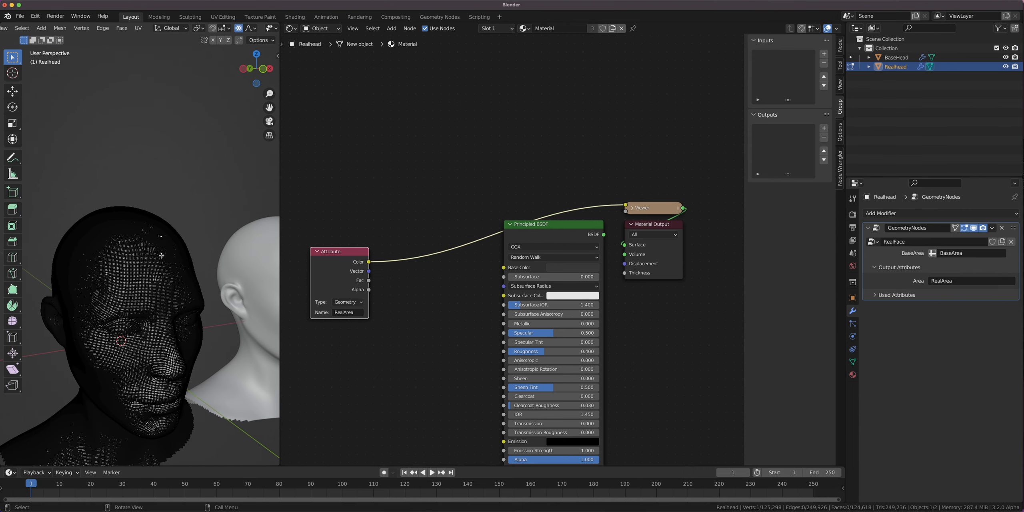
key(g)
click(173, 285)
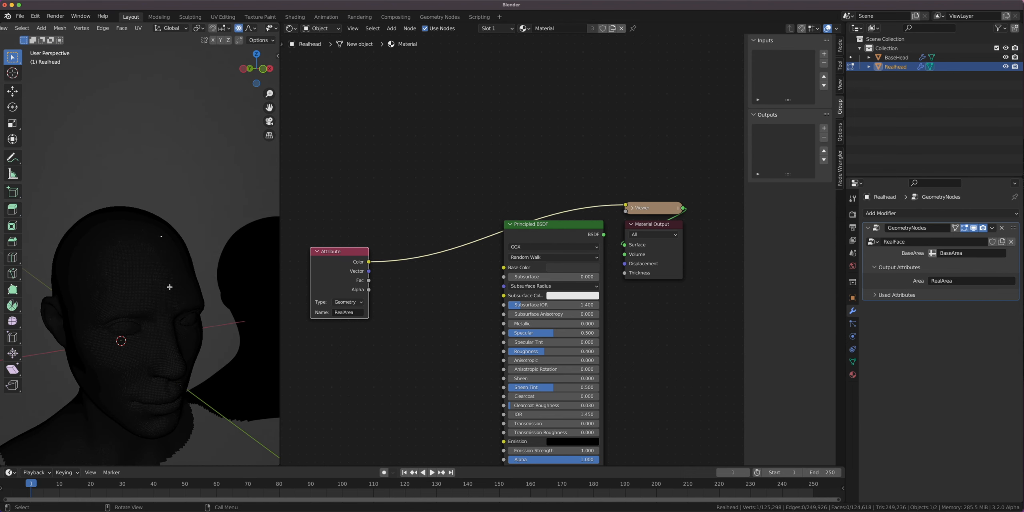
key(g)
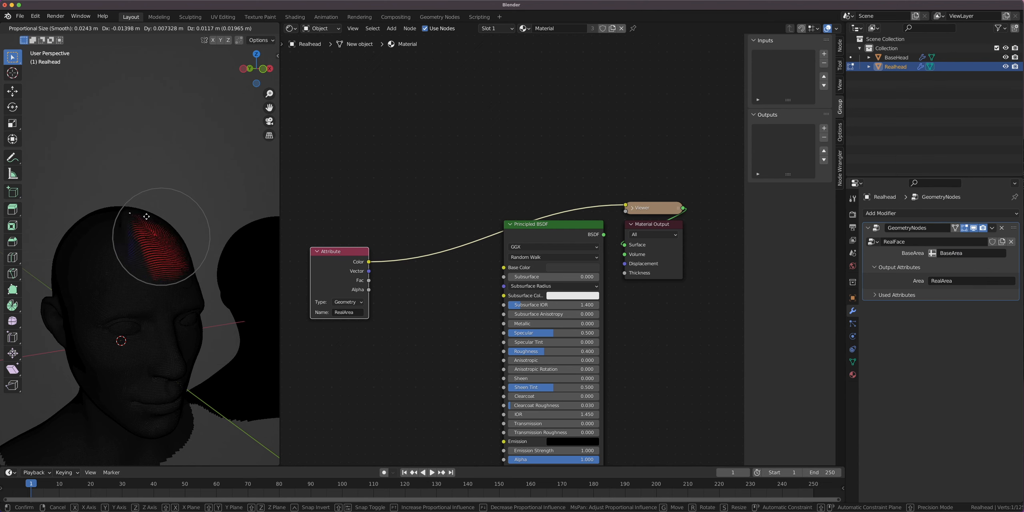
right_click(150, 172)
key(Tab)
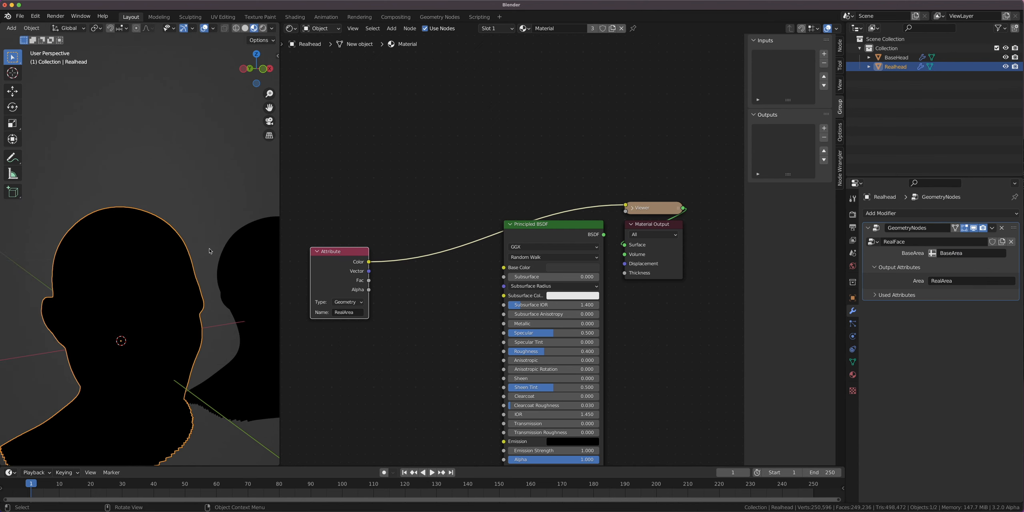
Insert a Separate XYZ node between the Attribute's Color output and the Viewer, placing it close to the Attribute node.
scroll(423, 245, up, 3)
key(shift+a)
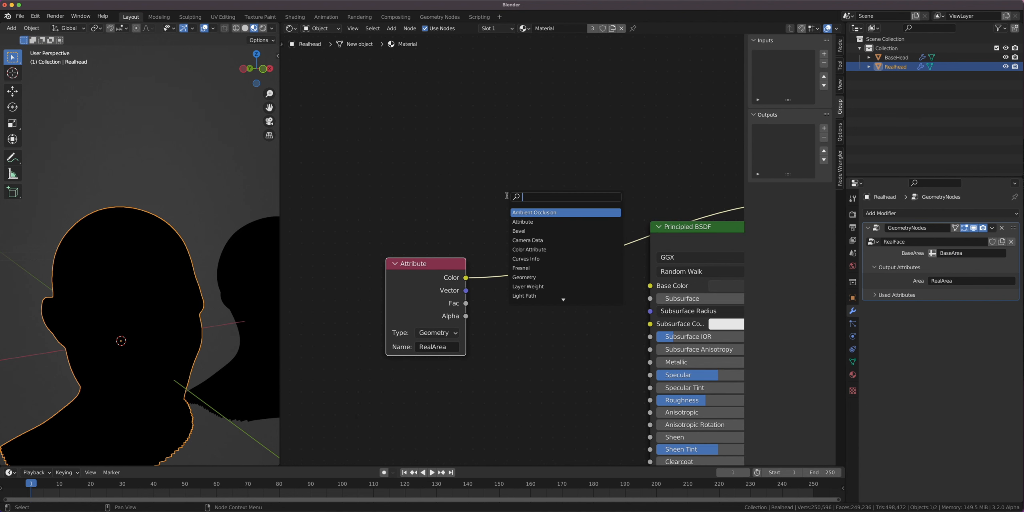
text(separ)
key(Down)
key(Down)
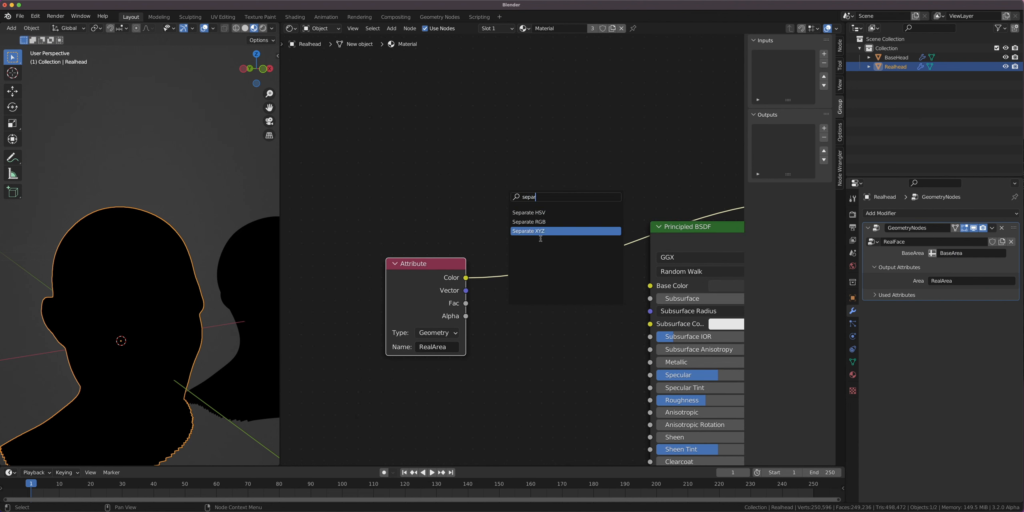
key(Return)
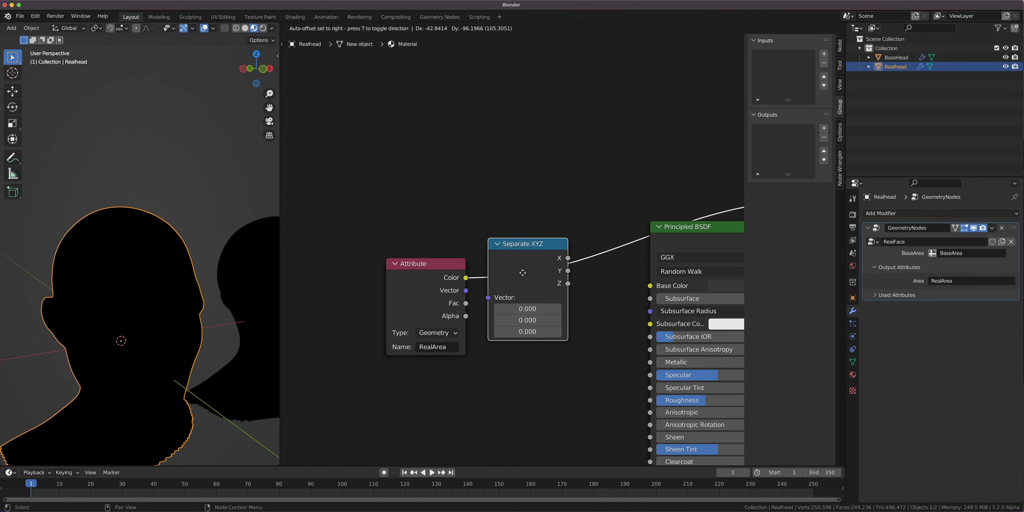
click(548, 255)
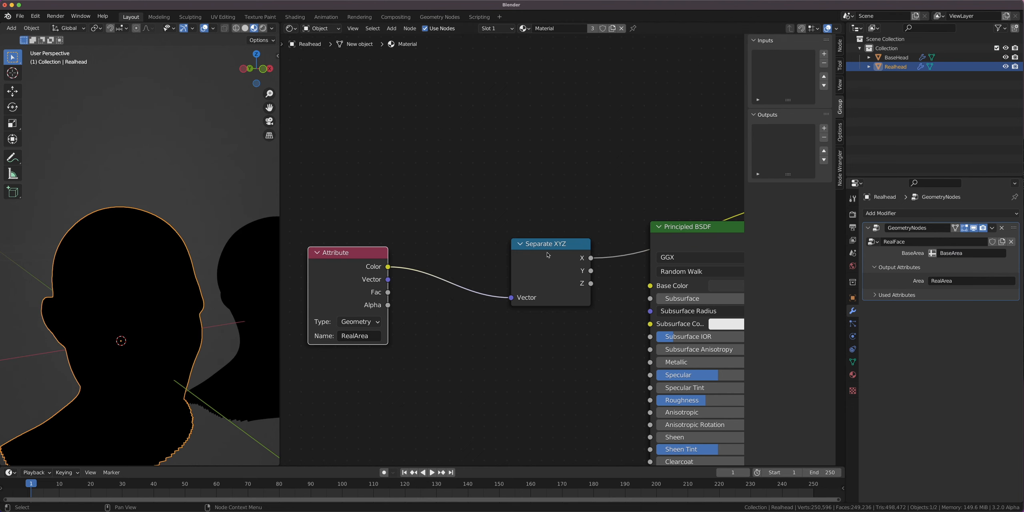
drag(548, 255, 482, 264)
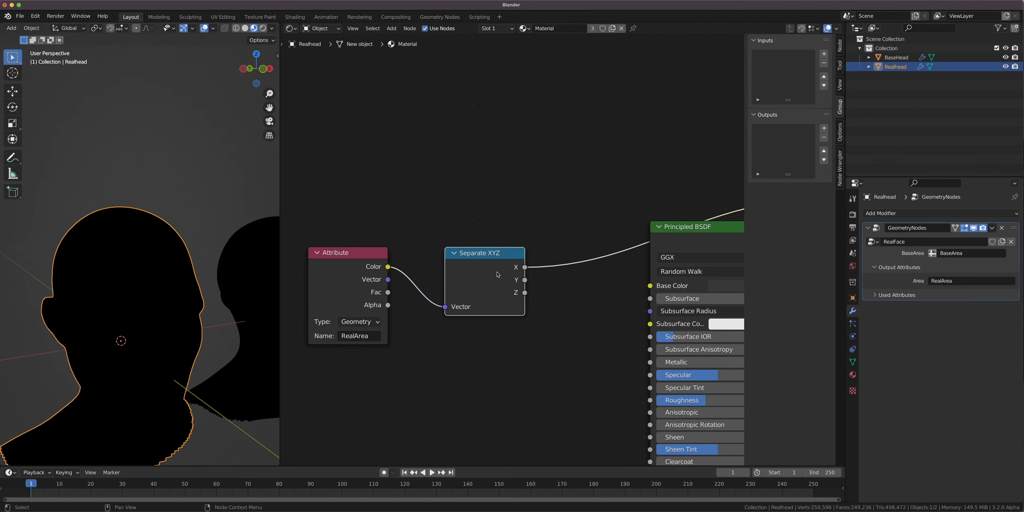
Check the Separate XYZ node's X output in Edit Mode with a trial proportional move of the forehead vertex, and cancel it.
scroll(152, 267, up, 5)
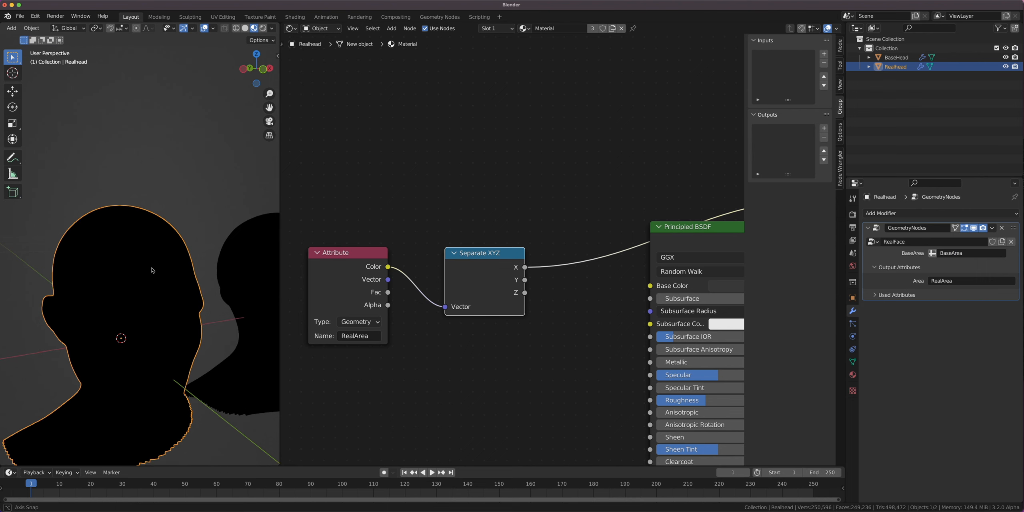
key(Tab)
key(Tab)
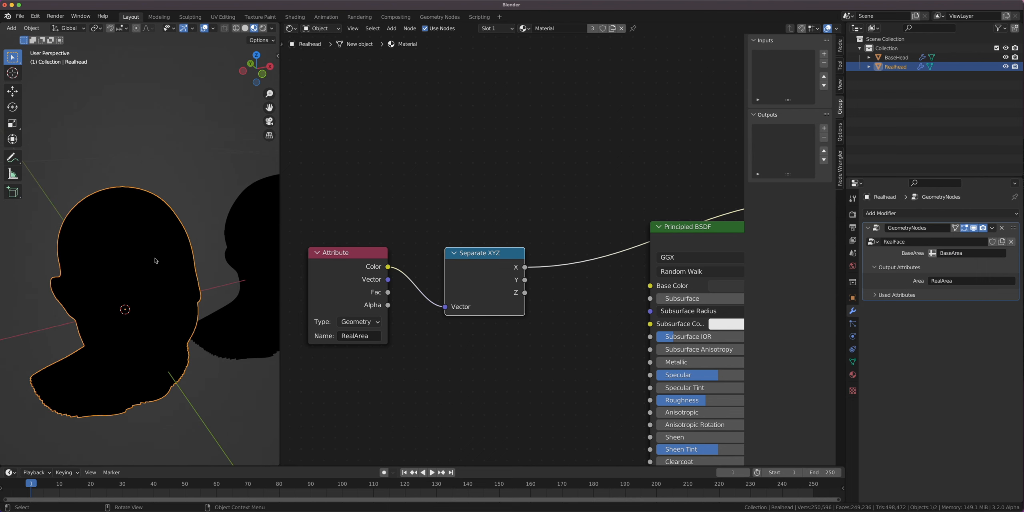
key(Tab)
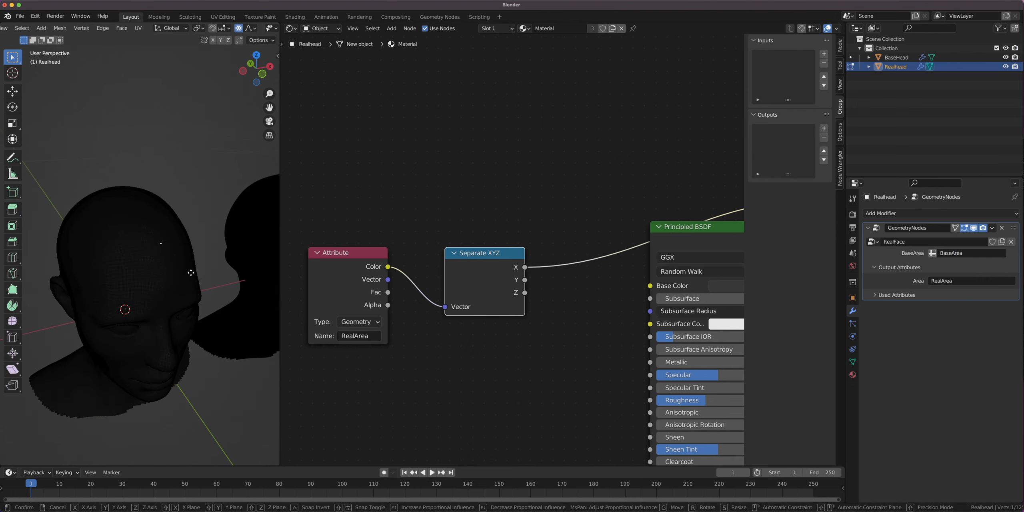
key(g)
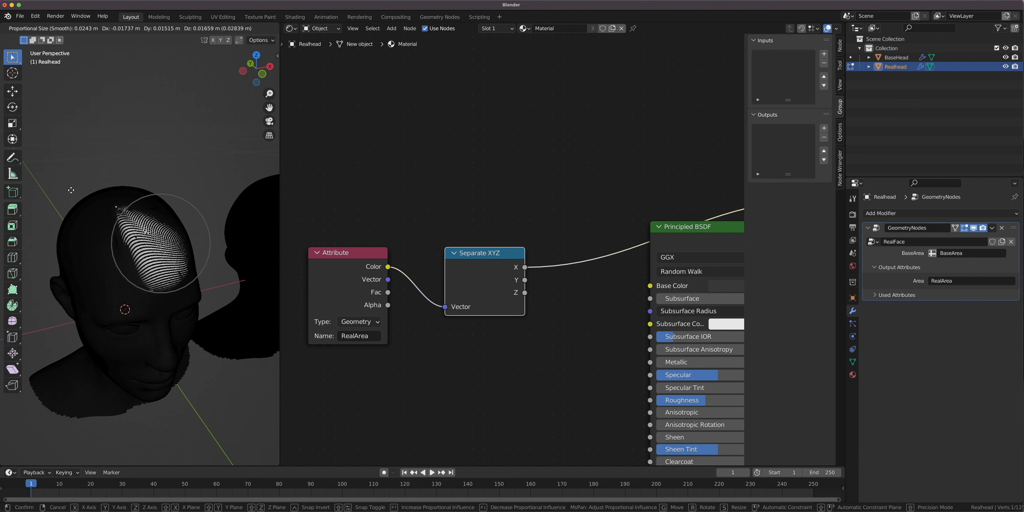
key(Escape)
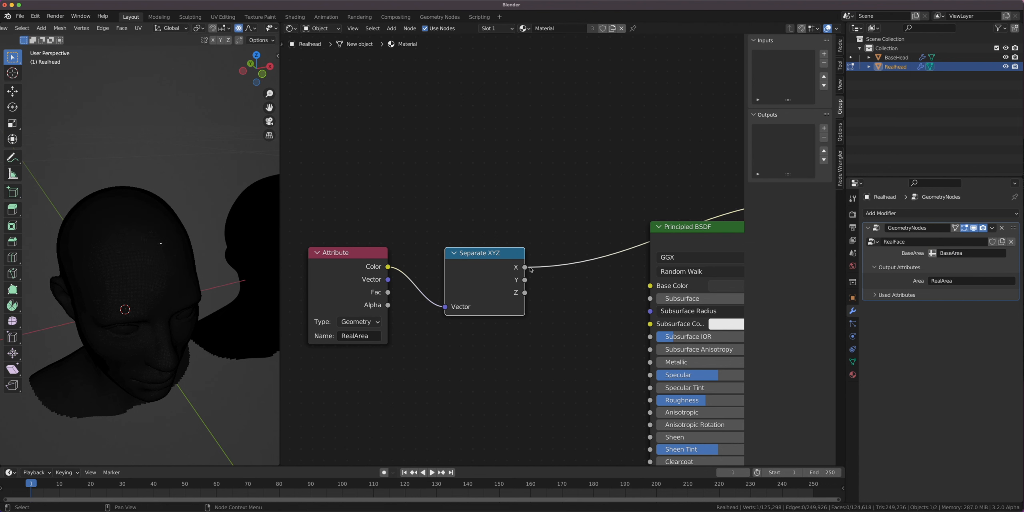
Preview the Separate XYZ node's Z output with trial proportional vertex moves at two zoom levels, cancelling each and returning to Object Mode.
ctrl+shift+click(493, 272)
ctrl+shift+click(492, 272)
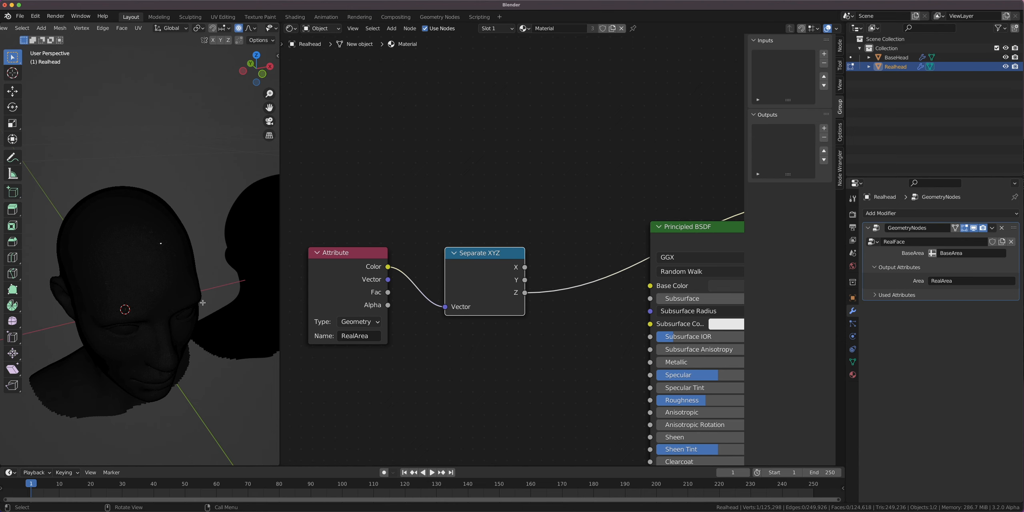
key(g)
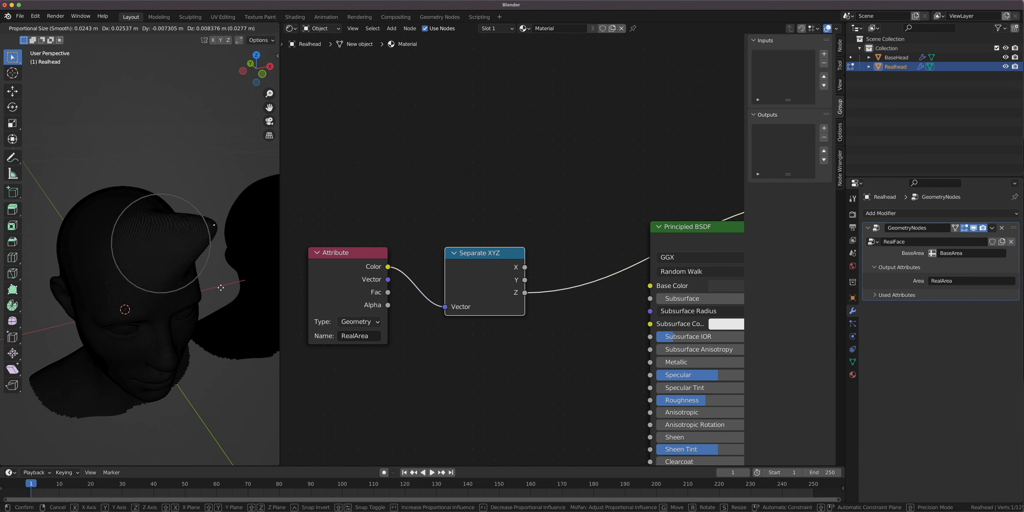
key(Escape)
scroll(200, 261, up, 4)
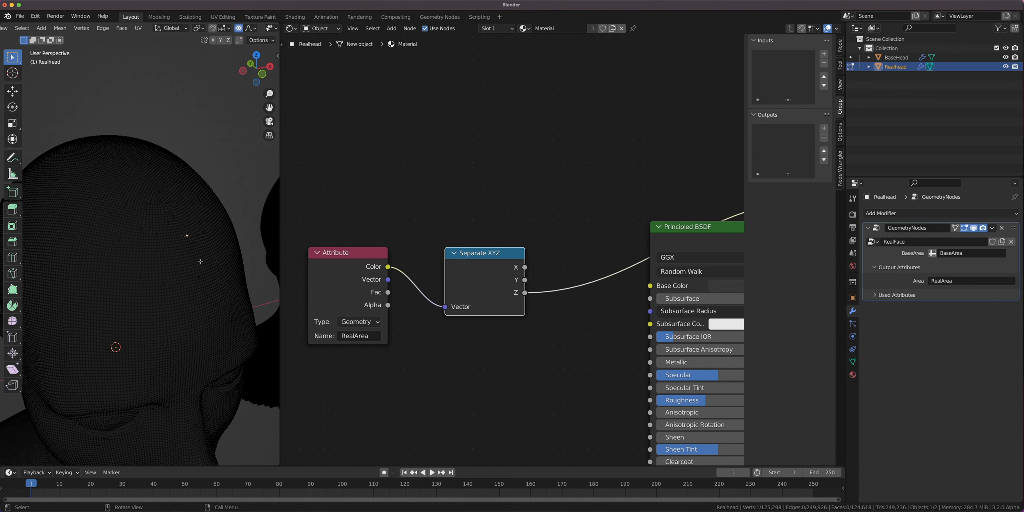
key(g)
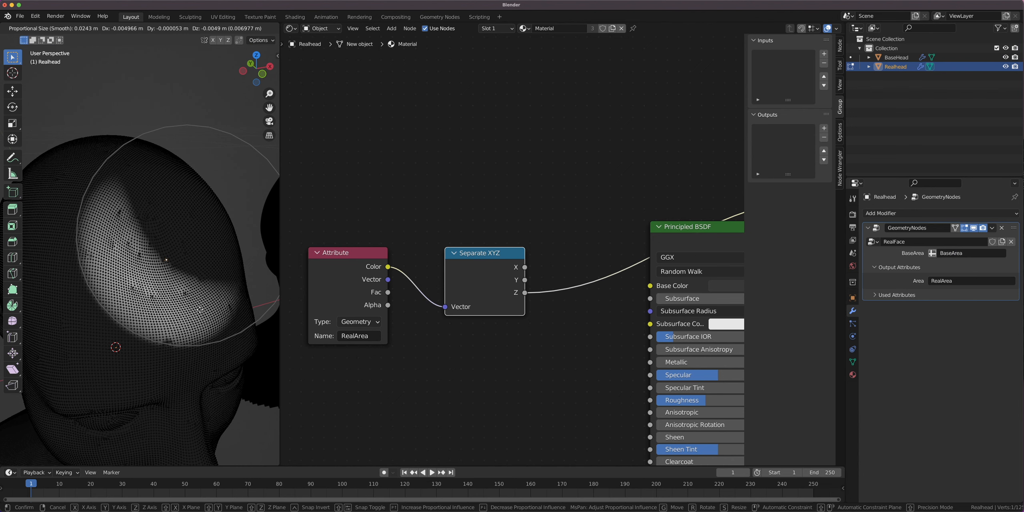
key(Escape)
key(Tab)
Move the Attribute node away from Separate XYZ and add a Wave Texture node below the two.
scroll(514, 248, down, 2)
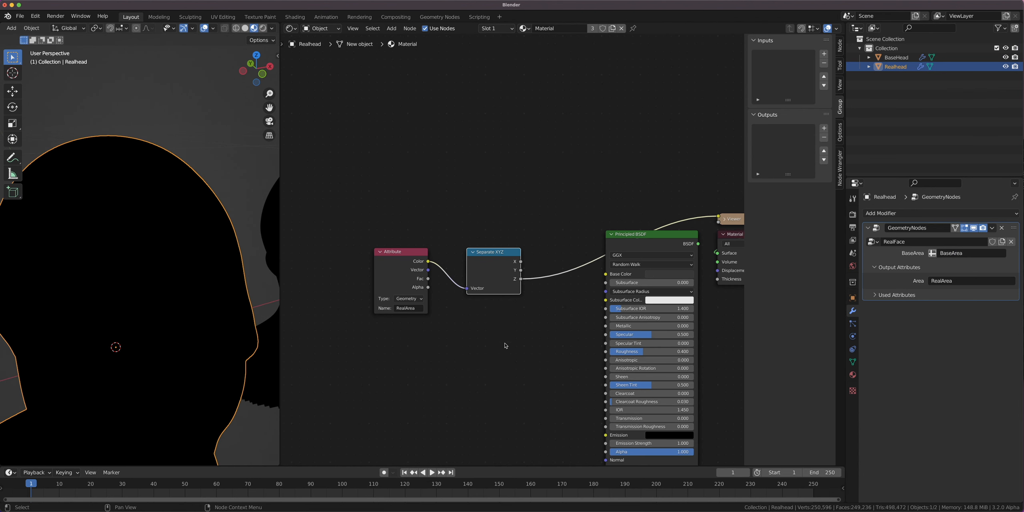
drag(410, 286, 319, 266)
key(shift+a)
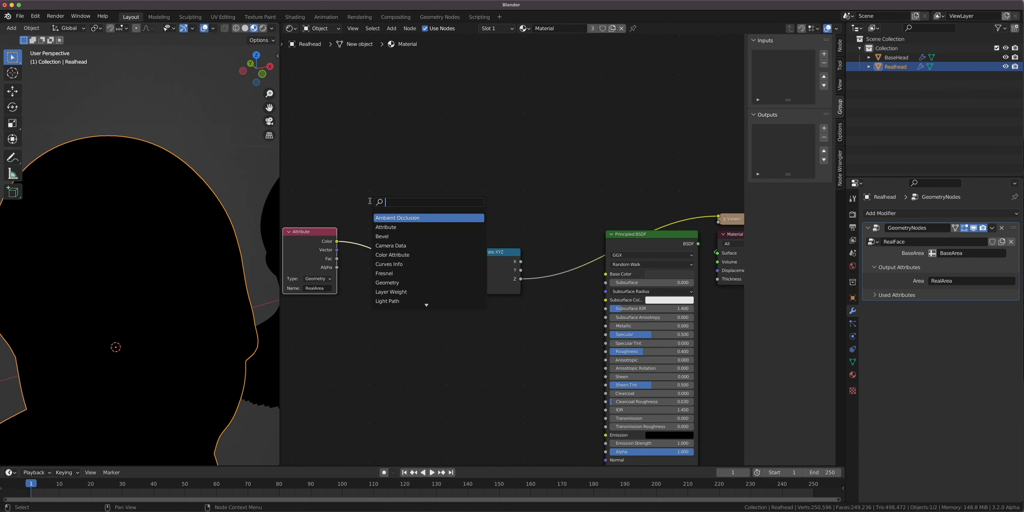
text(wave)
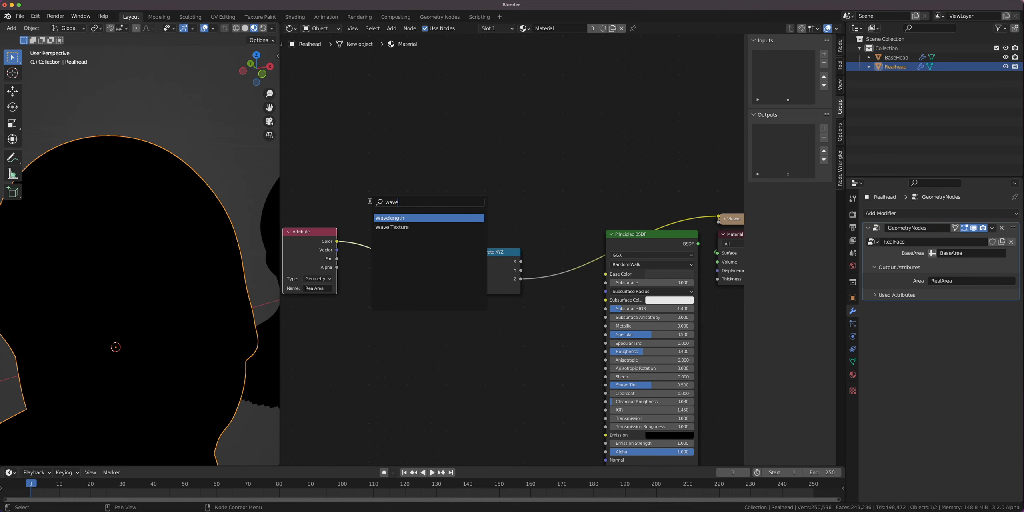
click(392, 227)
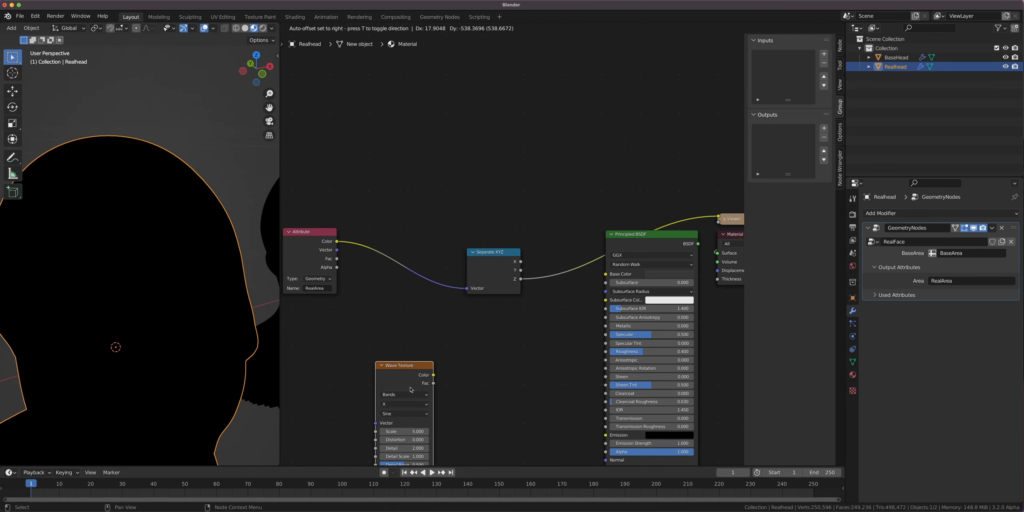
click(400, 370)
middle_drag(453, 338, 483, 258)
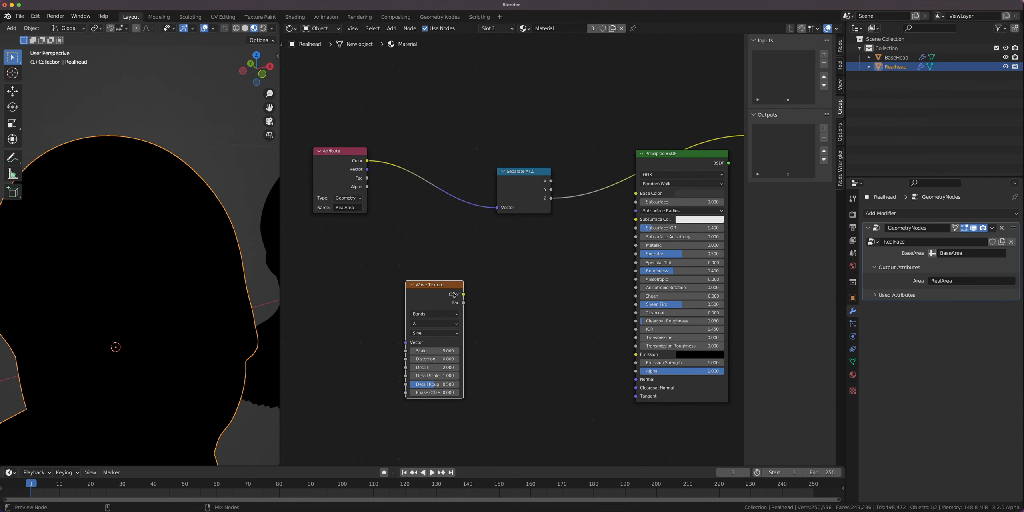
Preview the Wave Texture on Realhead in front view and add Texture Coordinate and Mapping nodes feeding its Vector input.
ctrl+shift+click(437, 299)
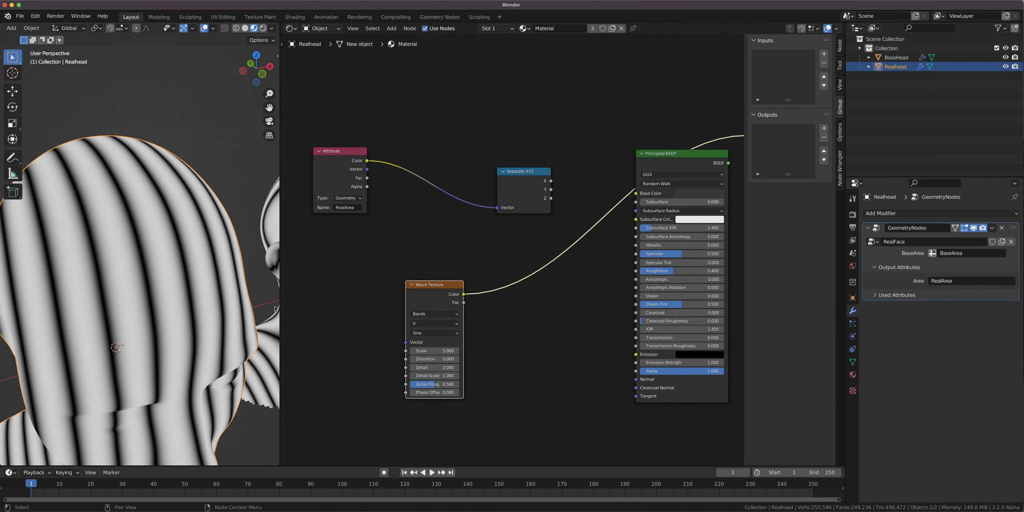
click(263, 74)
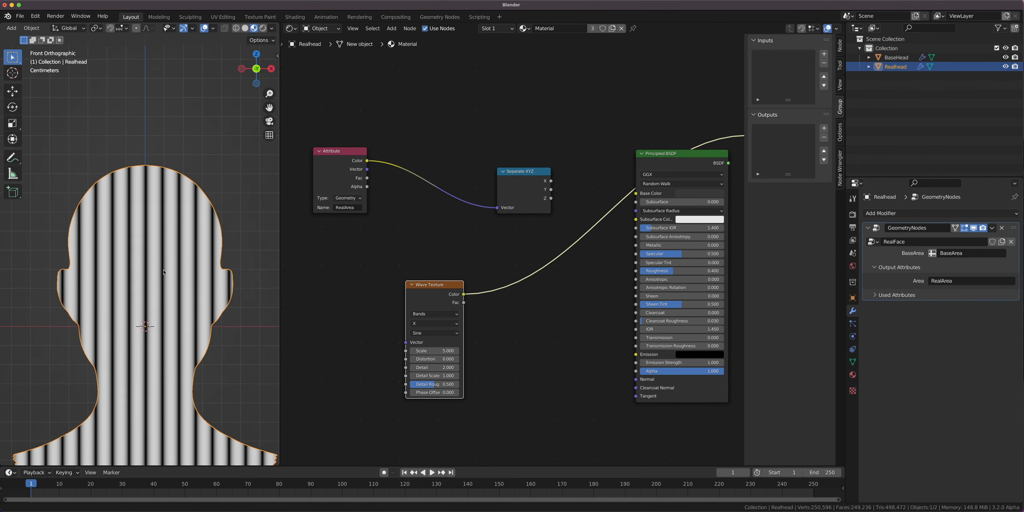
shift+middle_drag(163, 270, 170, 222)
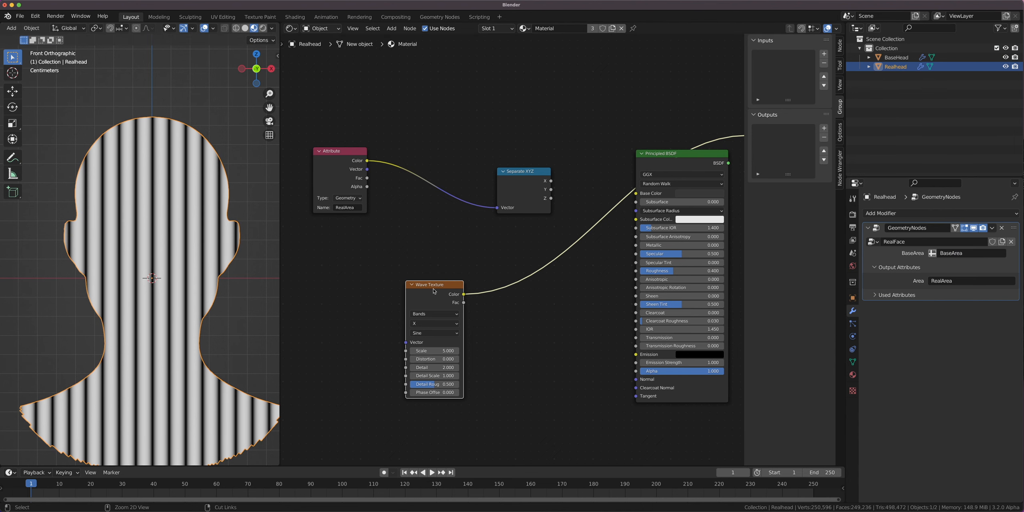
key(ctrl+t)
middle_drag(342, 276, 453, 242)
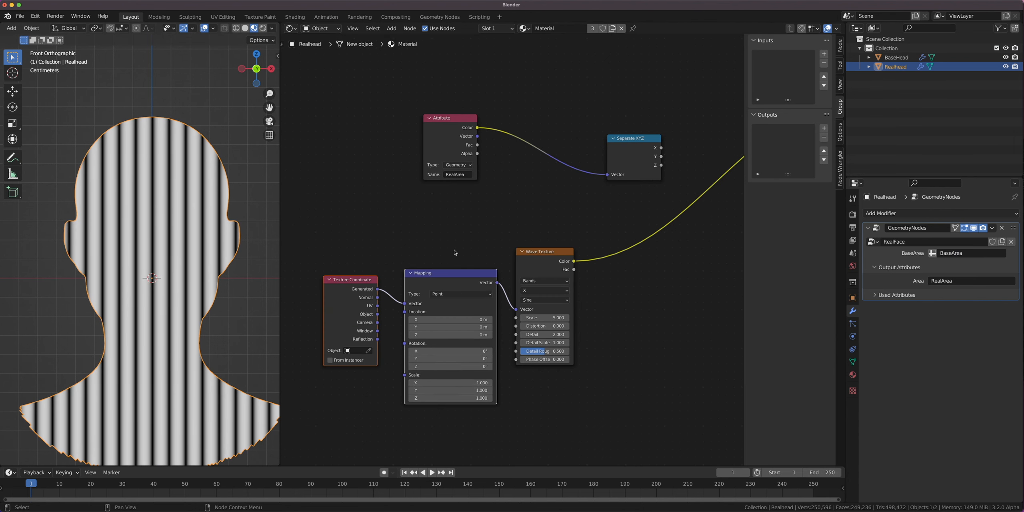
Set the Mapping node's Z rotation to 90°.
click(461, 367)
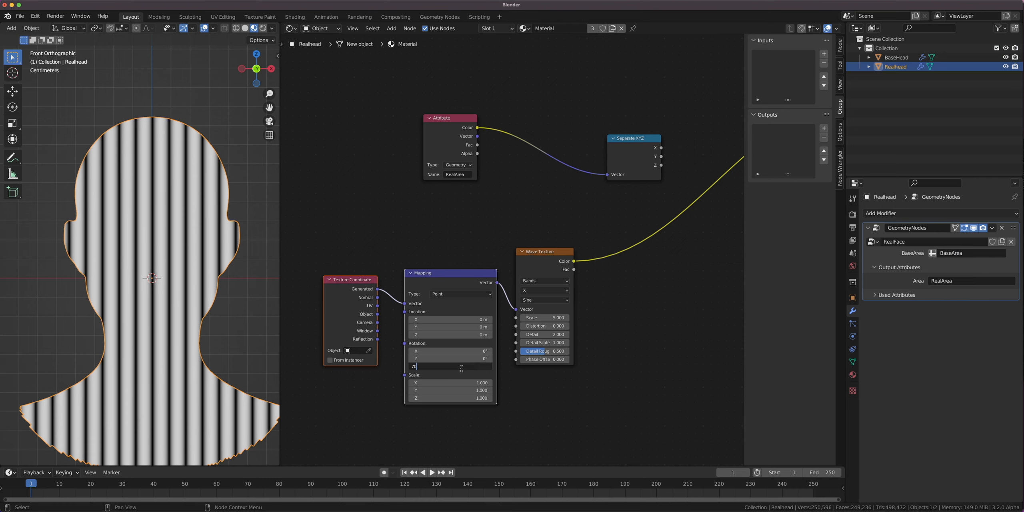
text(90)
key(Return)
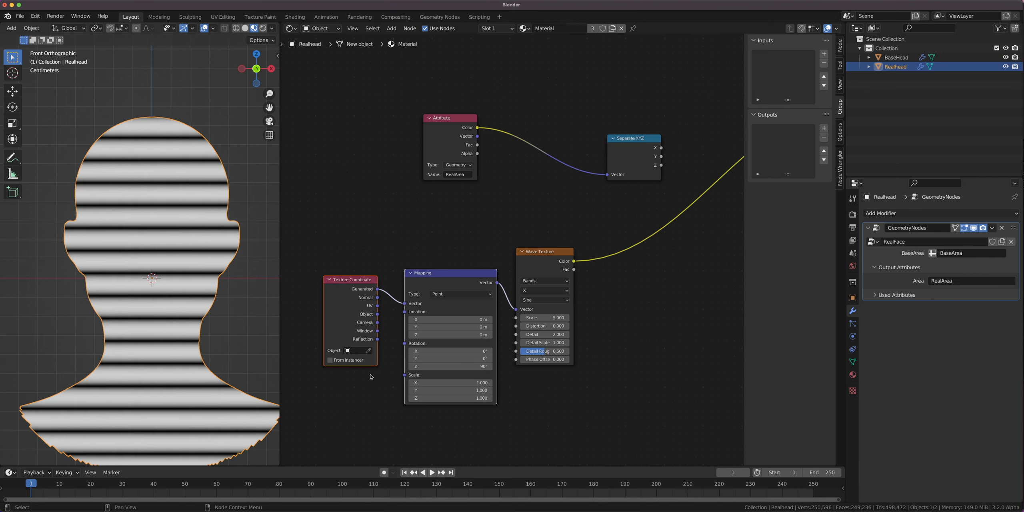
scroll(362, 352, up, 1)
Hide the viewport overlays and check the rotated bands in Edit Mode with a trial proportional vertex move, cancelling it and returning to Object Mode.
key(Tab)
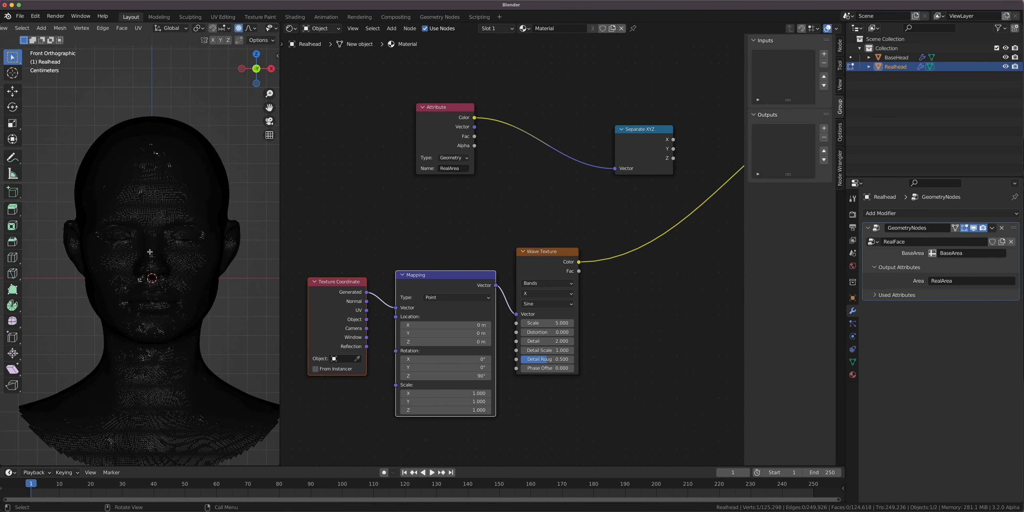
scroll(240, 28, down, 5)
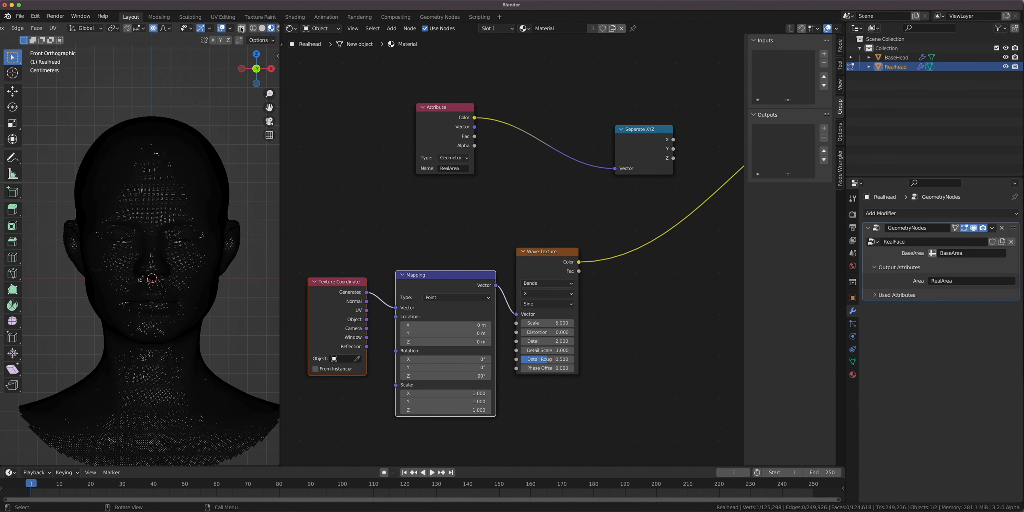
click(220, 29)
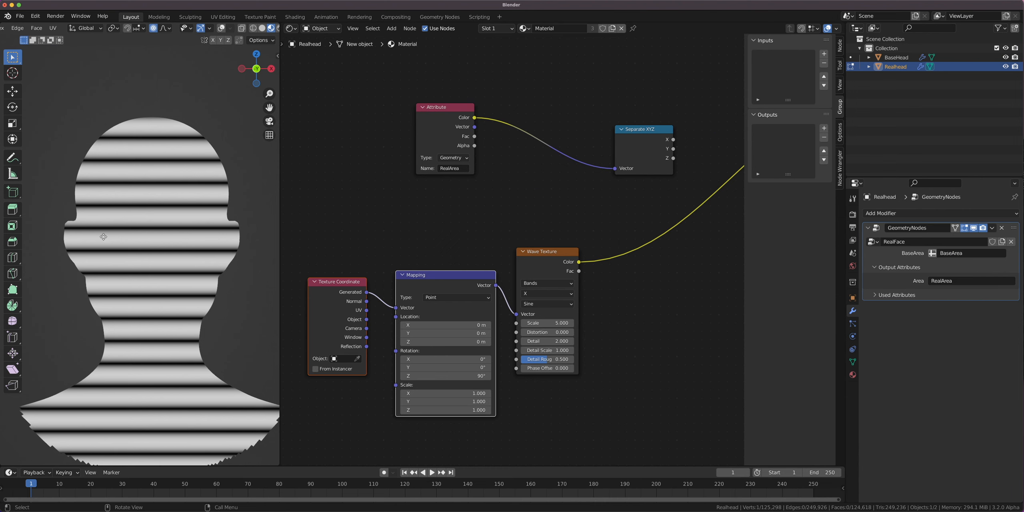
key(g)
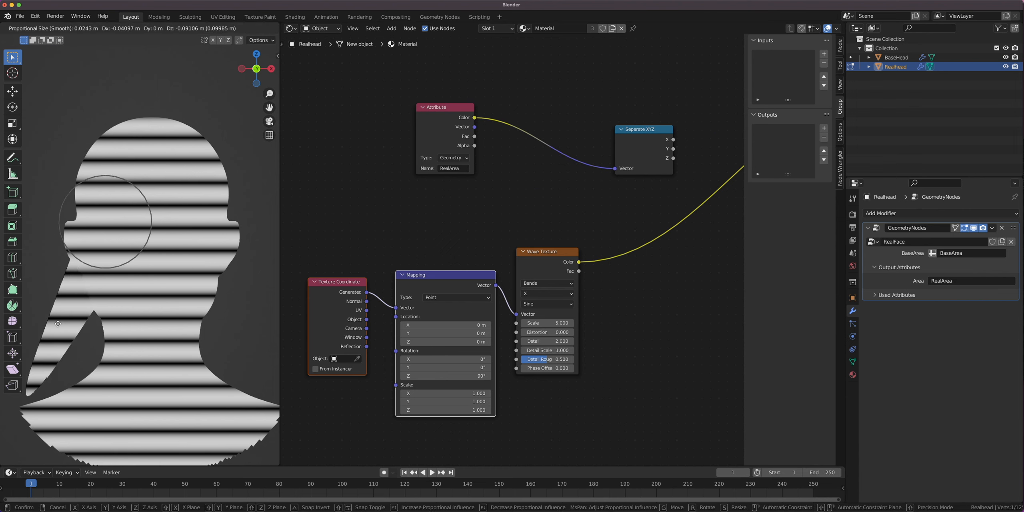
key(Escape)
key(Tab)
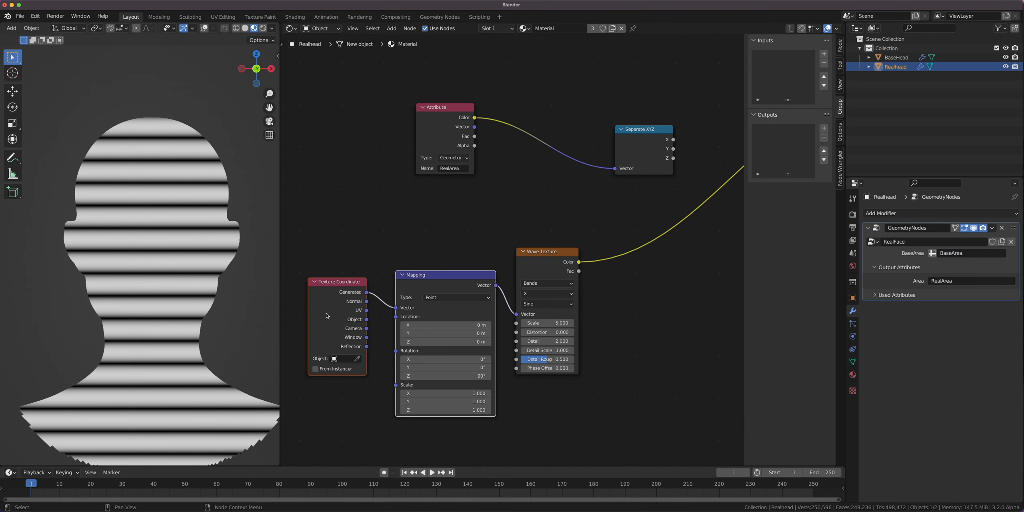
Preview the Texture Coordinate node's Generated, Normal and UV outputs in turn on the head.
ctrl+shift+click(357, 316)
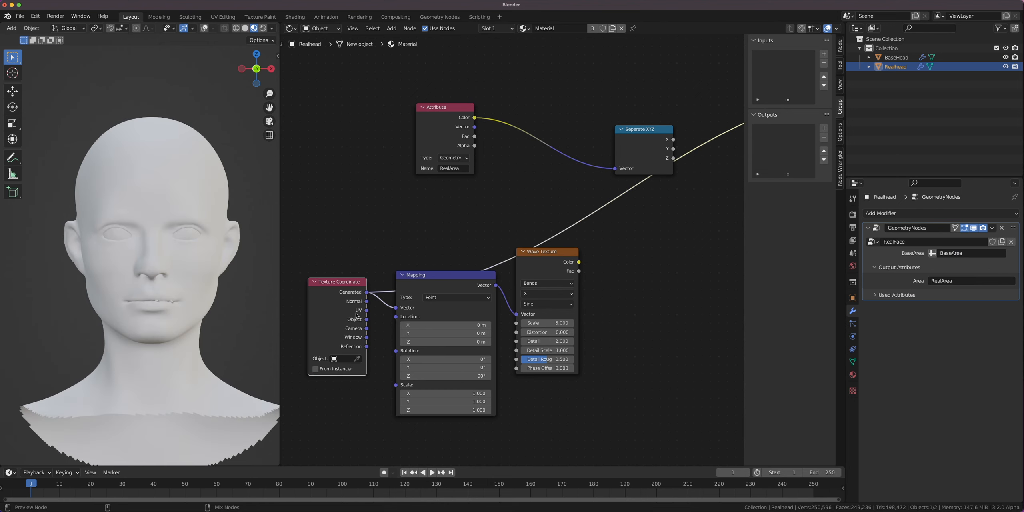
ctrl+shift+click(357, 316)
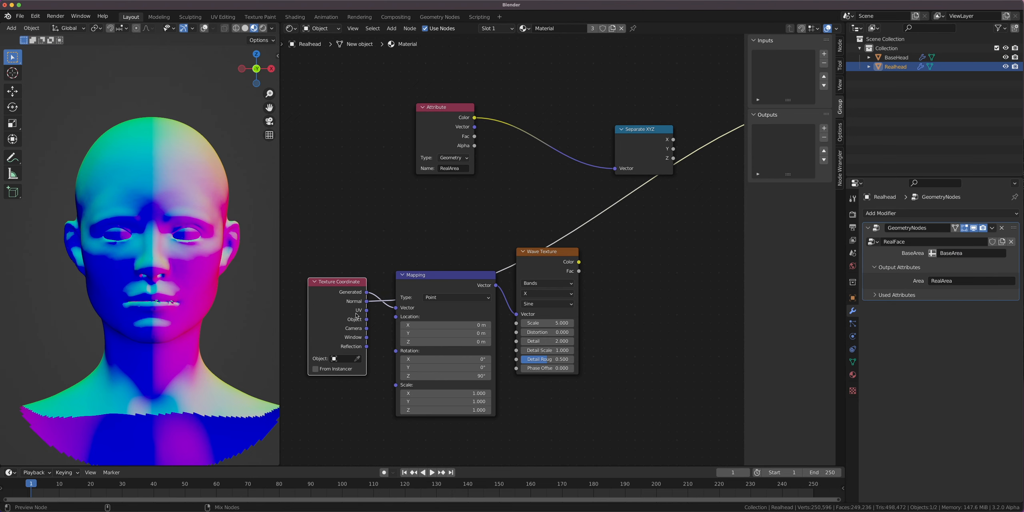
ctrl+shift+click(356, 316)
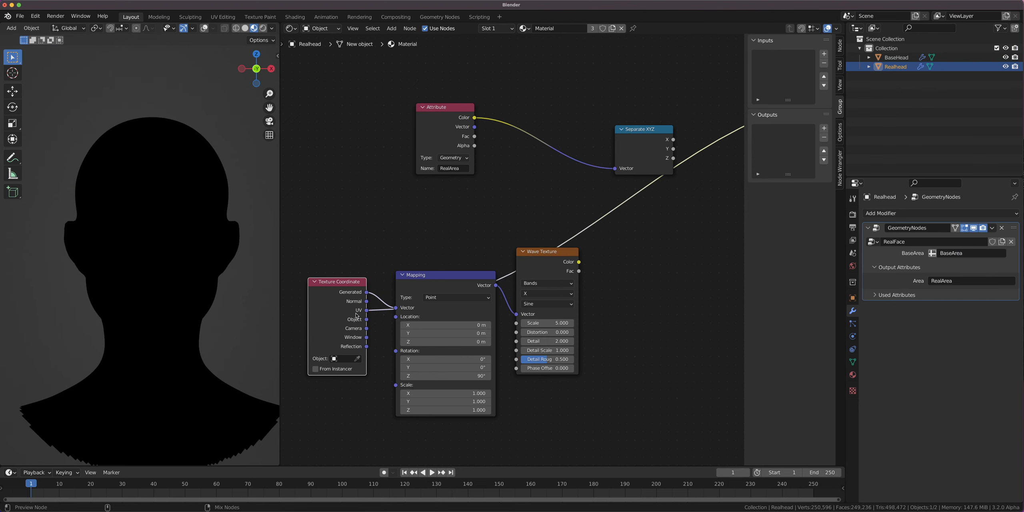
Select all geometry of both heads in Edit Mode, unwrap it with Project from View, and hide the viewport overlays to inspect the UV colours.
click(204, 28)
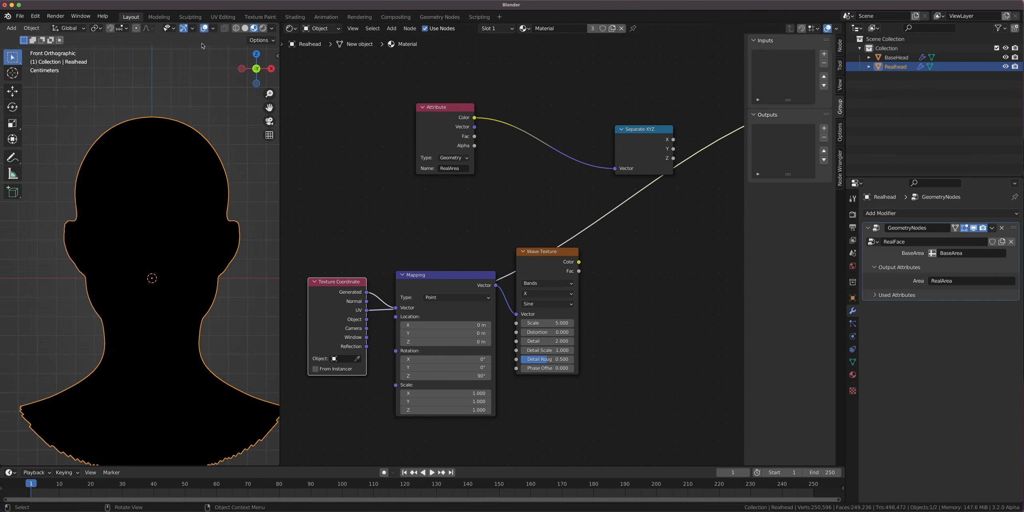
key(a)
key(Tab)
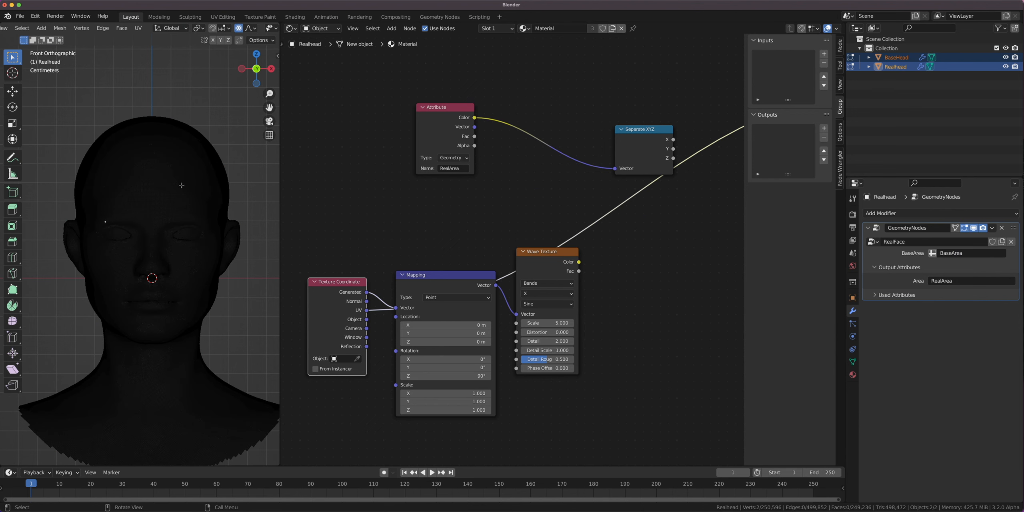
key(a)
key(u)
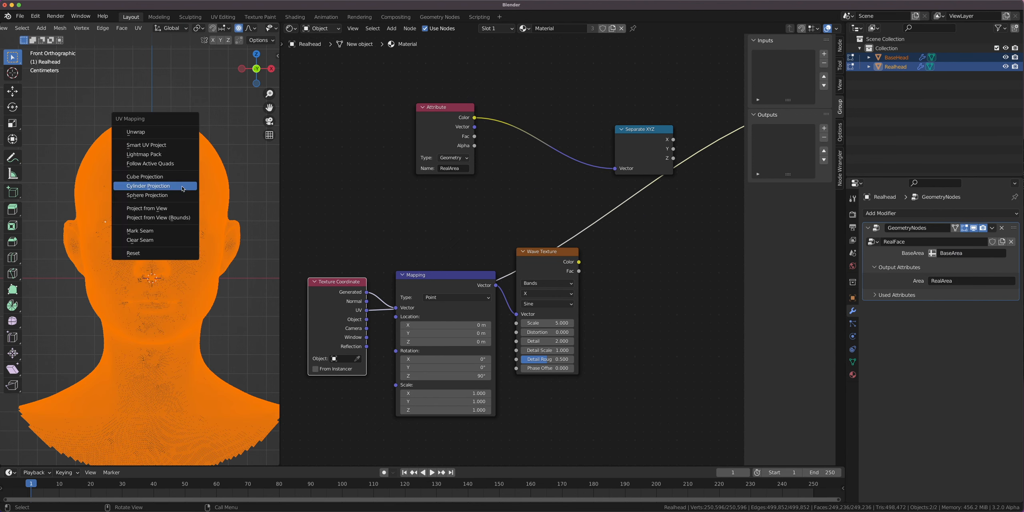
click(175, 211)
scroll(247, 29, down, 3)
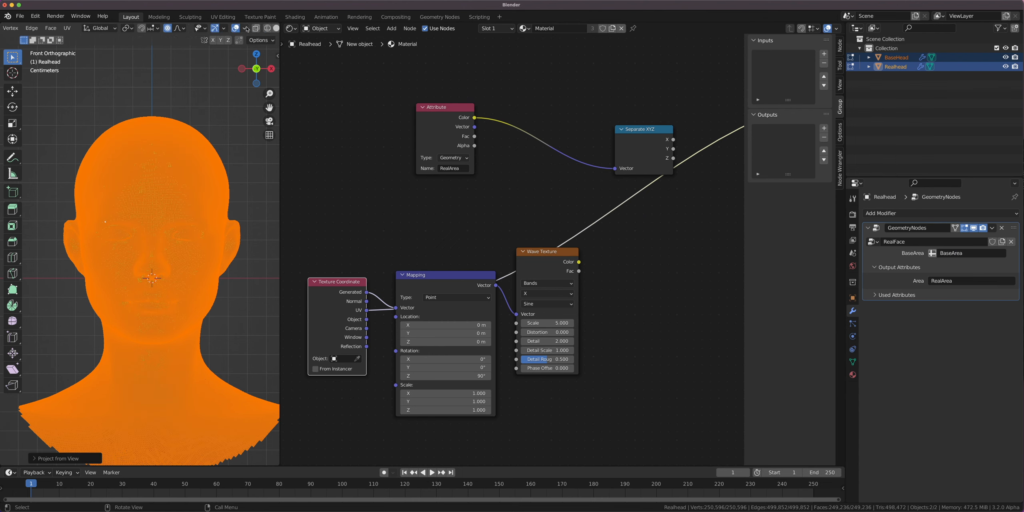
scroll(247, 29, down, 1)
click(221, 29)
mouse_move(124, 237)
middle_down()
mouse_move(201, 237)
mouse_move(124, 238)
middle_up()
Try Smart UV Project on both heads with a 66° angle limit and inspect the resulting UV islands.
key(u)
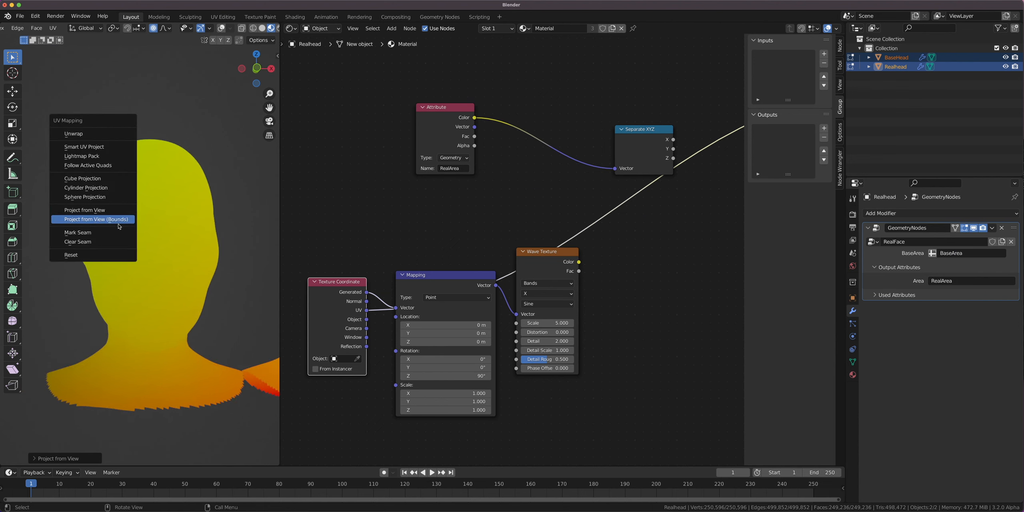
click(95, 147)
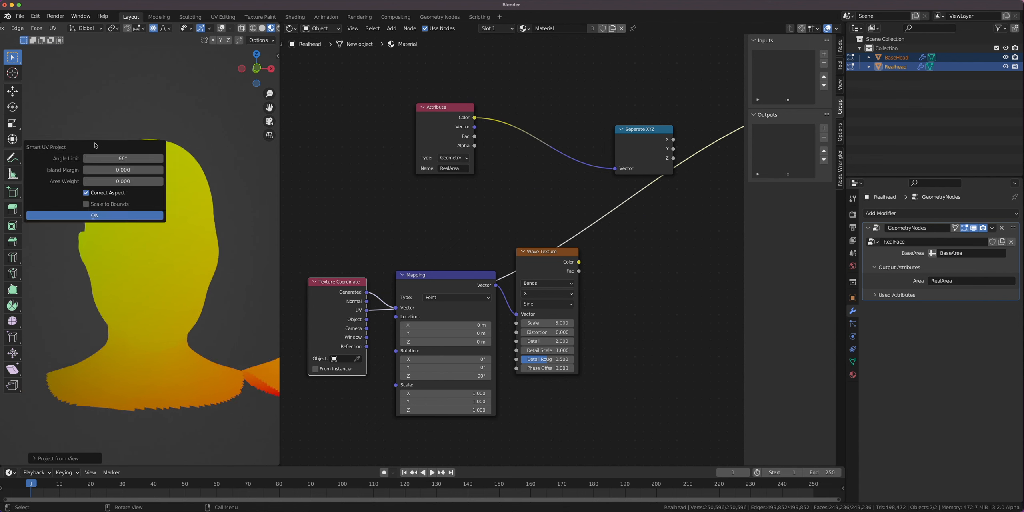
click(137, 215)
mouse_move(136, 218)
middle_down()
mouse_move(184, 224)
mouse_move(129, 231)
middle_up()
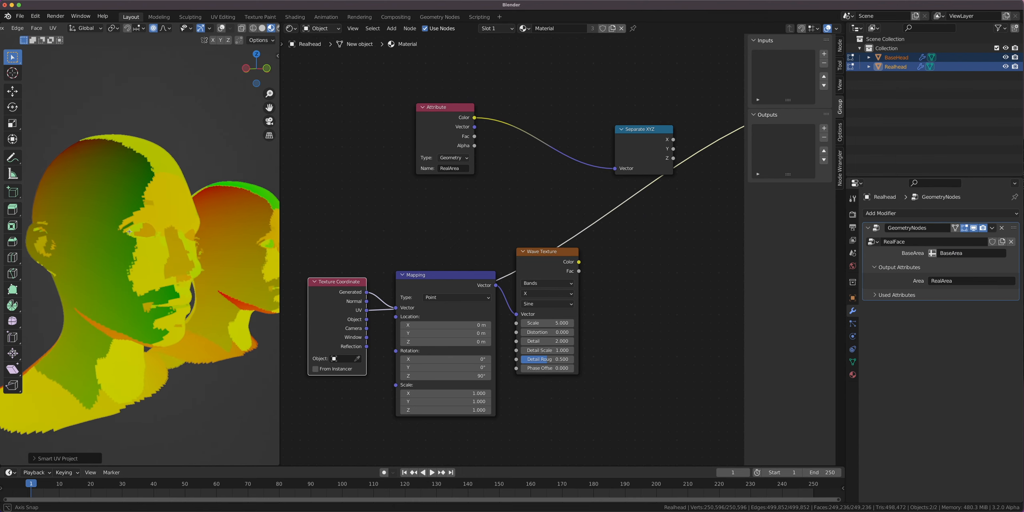
scroll(129, 231, down, 2)
Unwrap both heads with Cylinder Projection and return to Object Mode.
key(u)
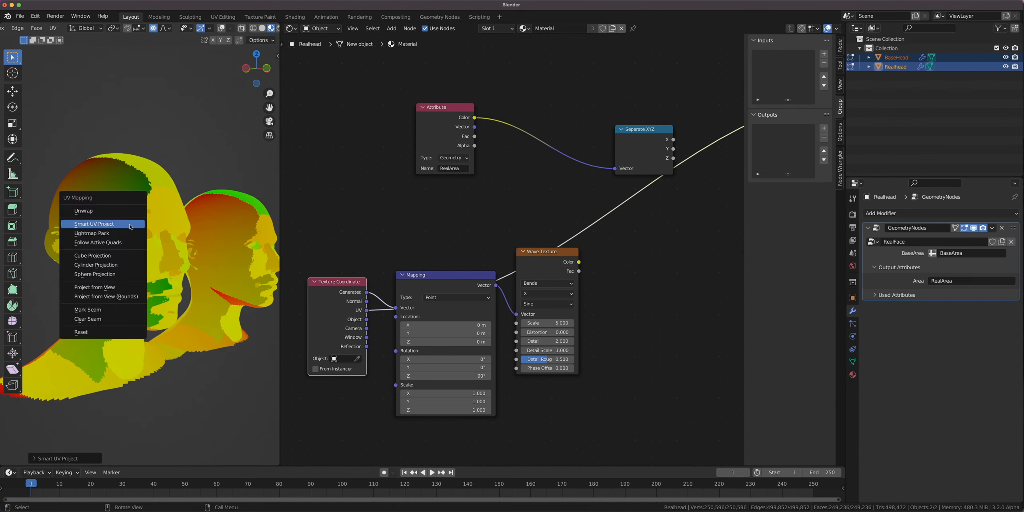
click(118, 265)
middle_drag(118, 268, 123, 221)
key(Tab)
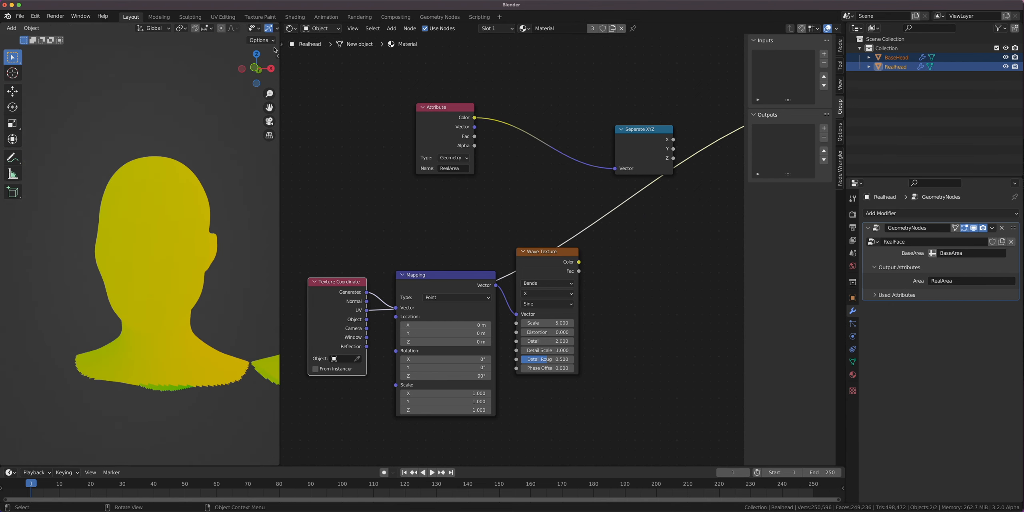
Preview the Wave Texture from the front and feed the Texture Coordinate's UV output into the Mapping node's Vector while in Edit Mode.
click(256, 68)
ctrl+shift+click(532, 269)
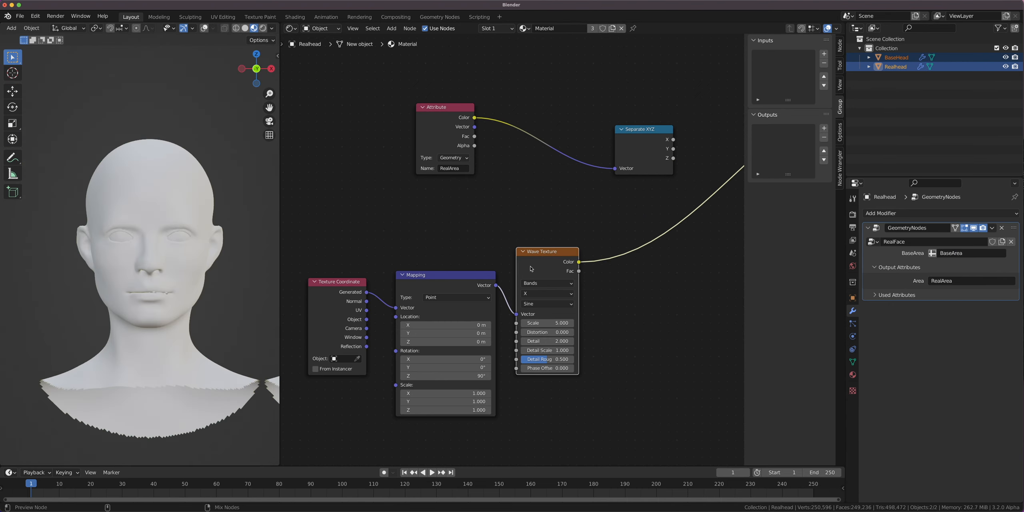
scroll(105, 198, up, 3)
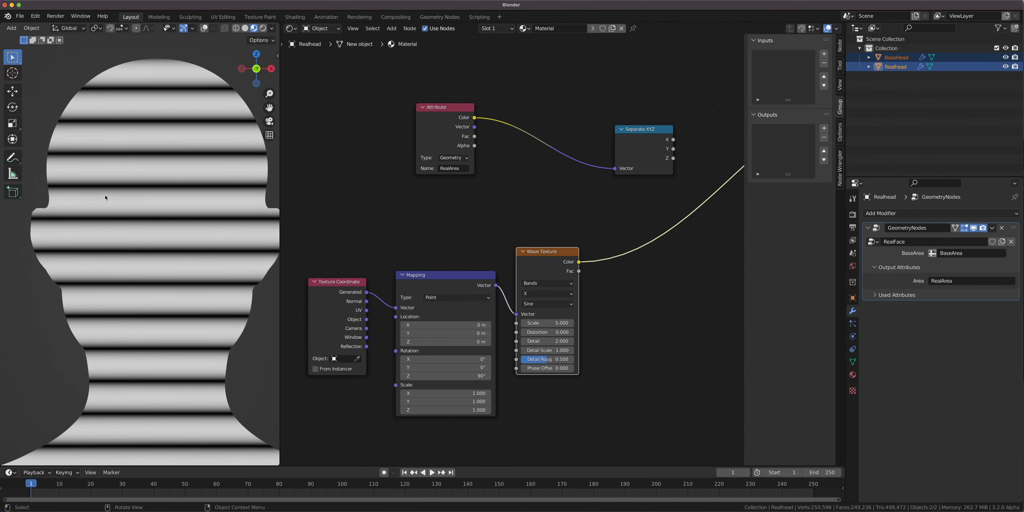
key(Tab)
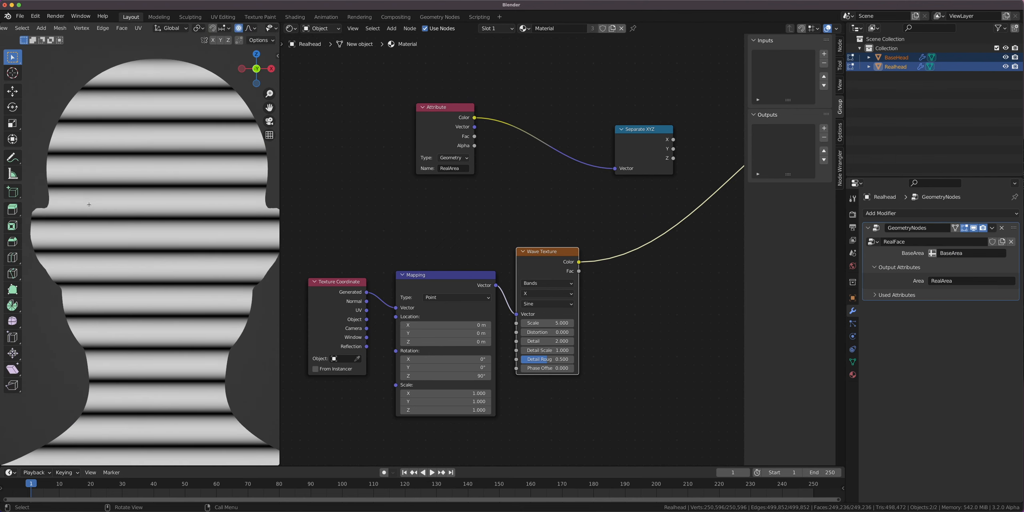
drag(367, 310, 396, 309)
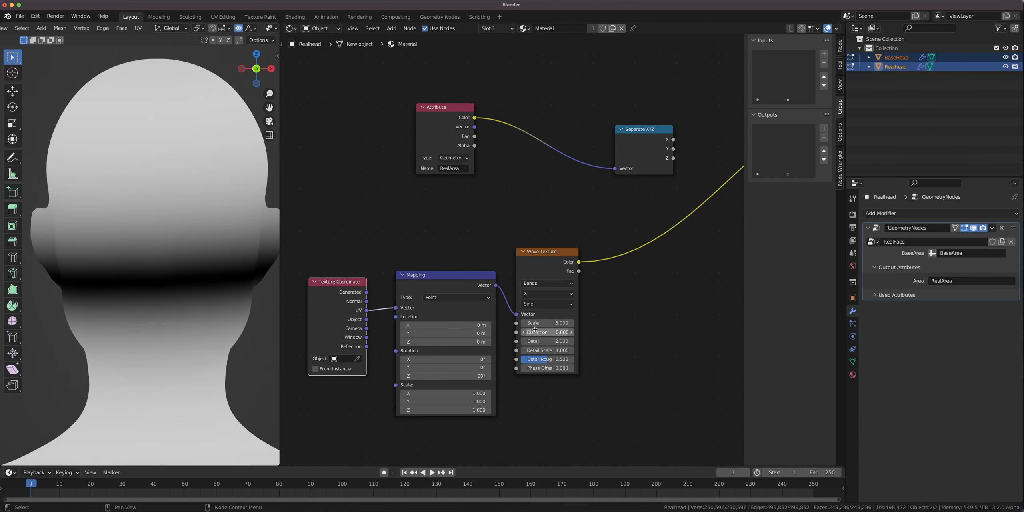
Raise the Wave Texture's scale to 222.2 and test the bands with two trial proportional vertex moves, cancelling both.
drag(535, 323, 644, 323)
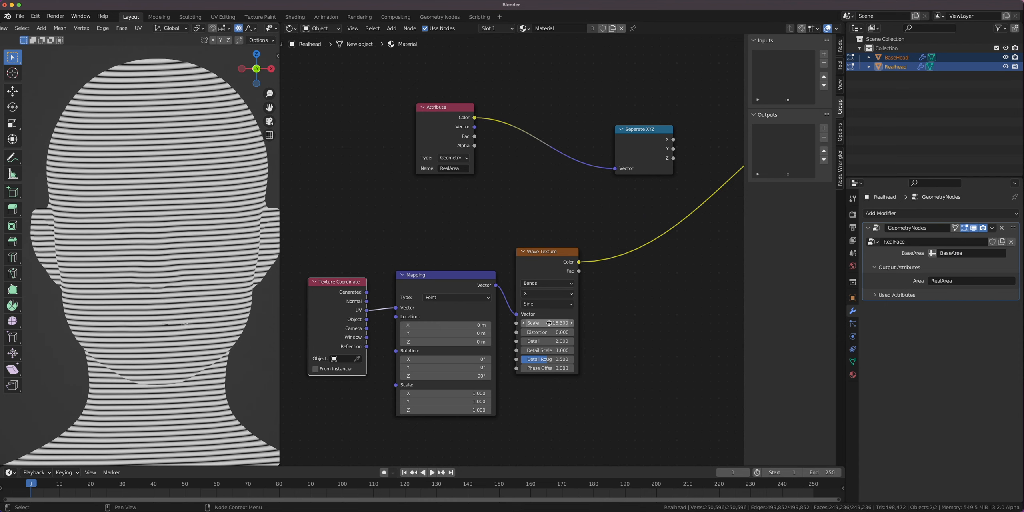
drag(547, 324, 516, 323)
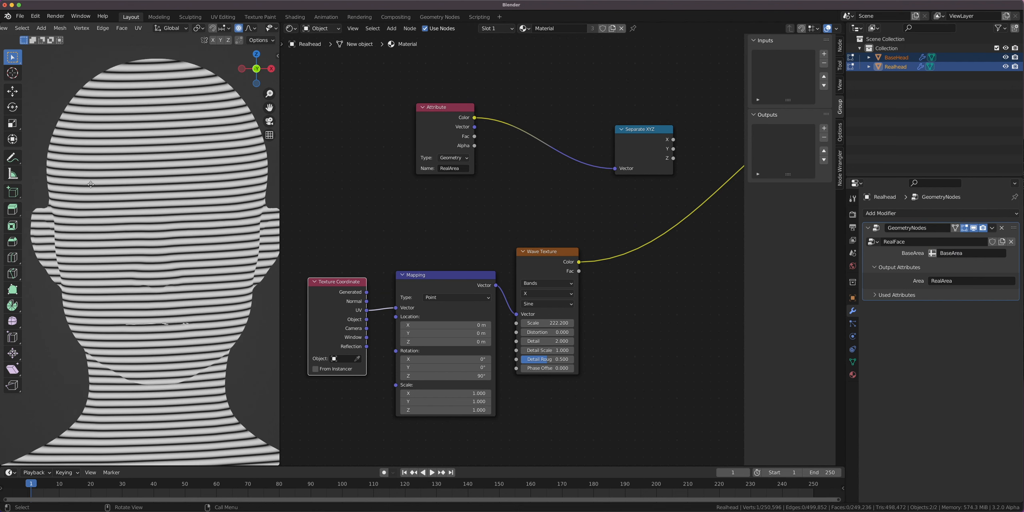
key(g)
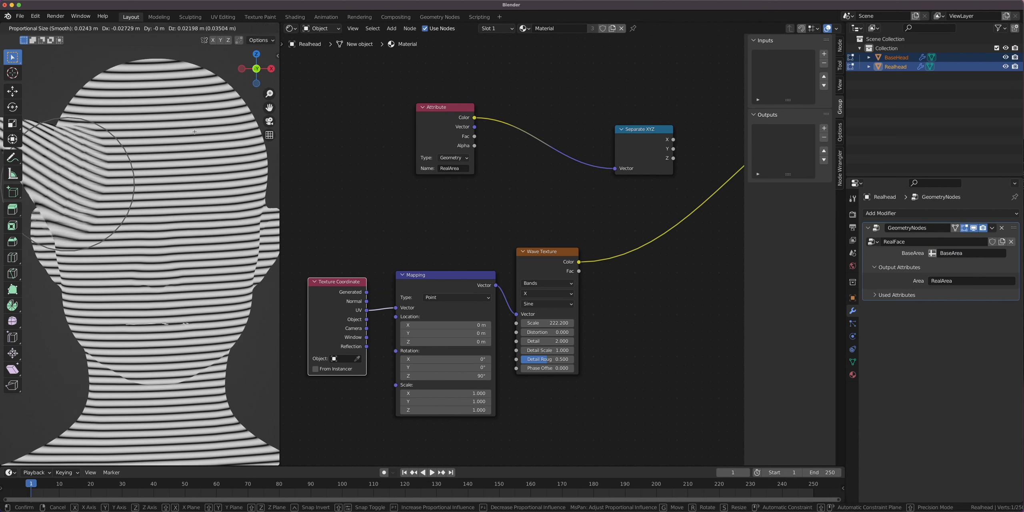
key(Escape)
key(g)
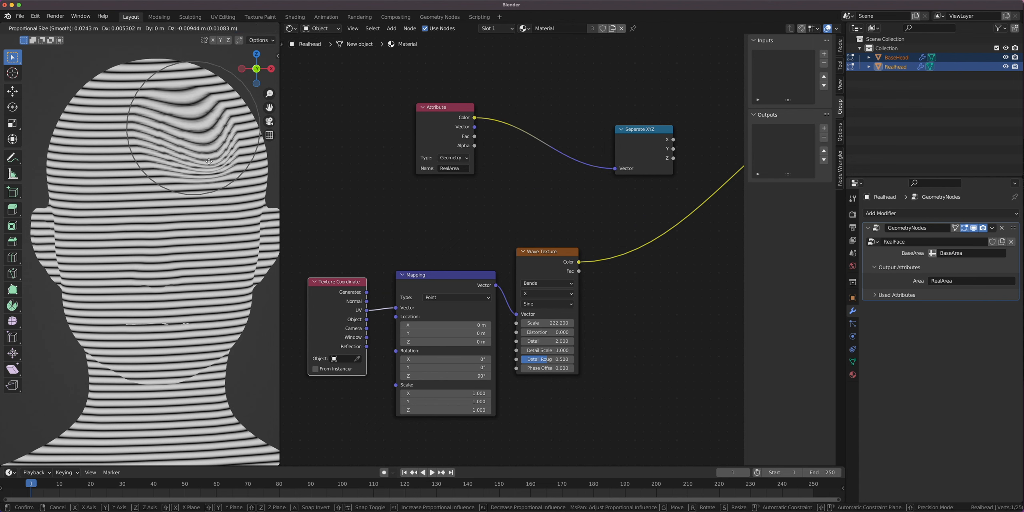
key(Escape)
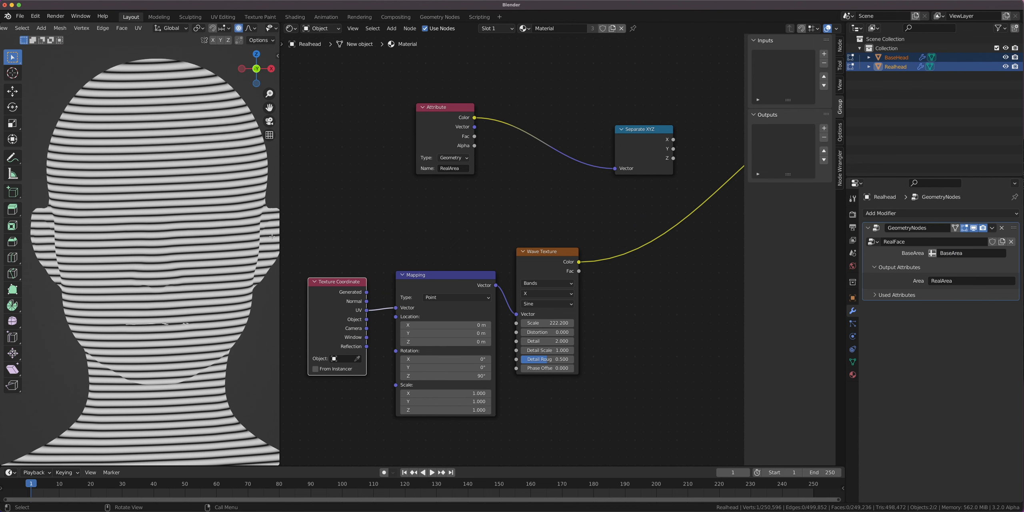
Set the Wave Texture's scale to 100 and return to Object Mode.
click(531, 323)
text(1000)
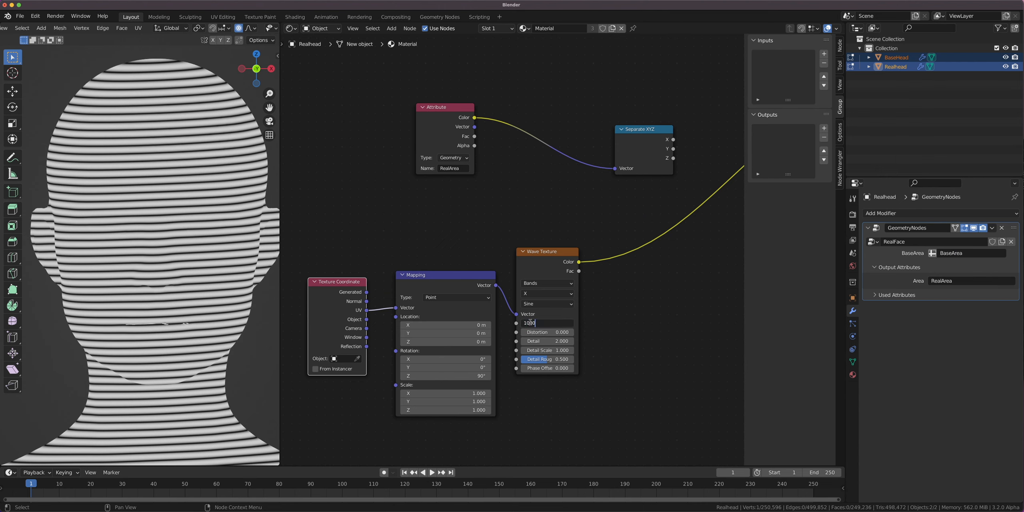
key(Return)
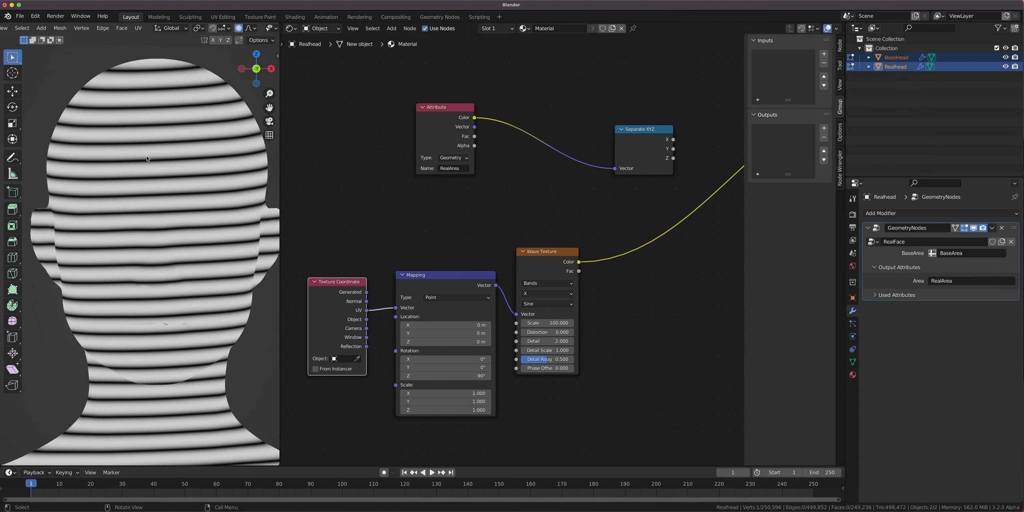
key(Tab)
Add a Bump node between the Wave Texture and Principled BSDF nodes, below the existing link.
middle_drag(651, 284, 515, 294)
key(shift+a)
click(496, 236)
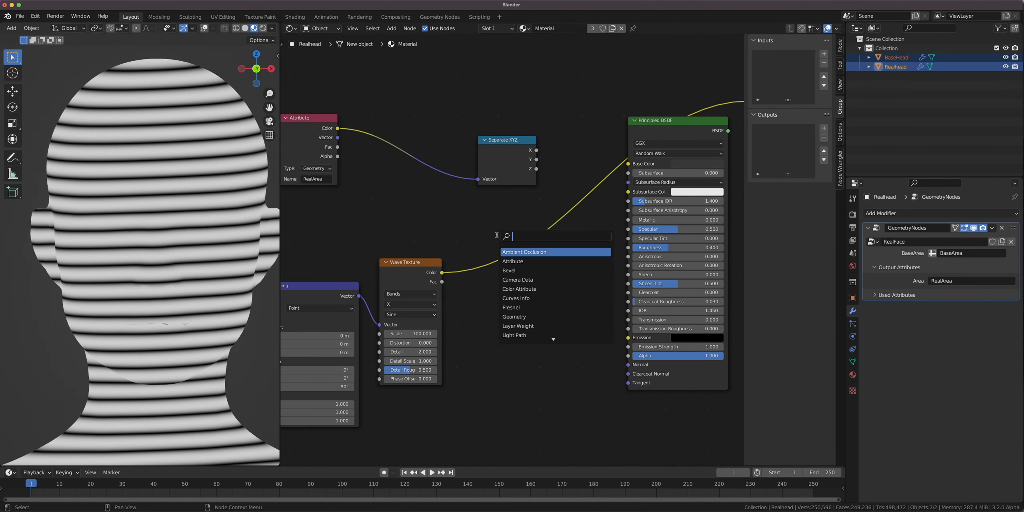
text(bump)
key(Return)
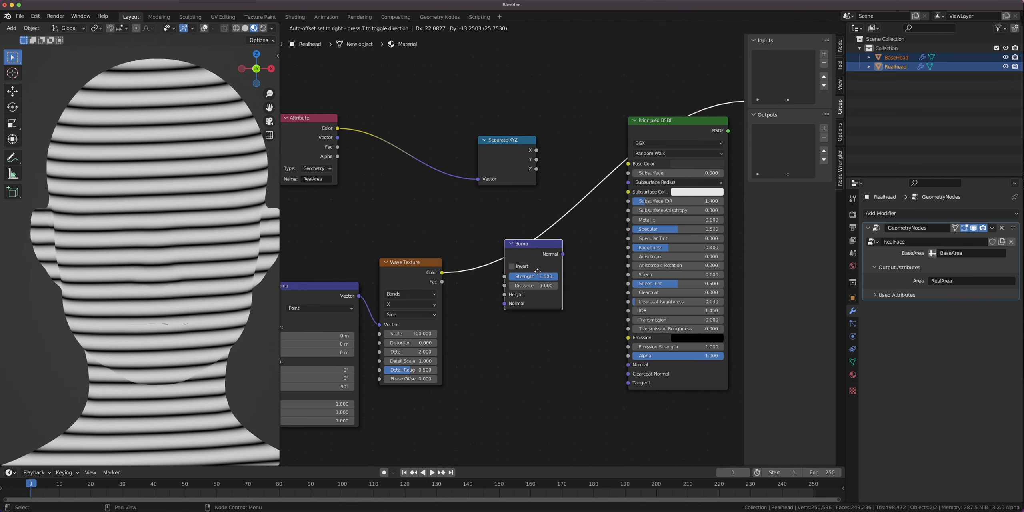
click(516, 322)
Connect the Wave Texture's Color through the Bump node's Height to the Principled BSDF's Normal, and preview the Principled BSDF.
drag(442, 273, 513, 370)
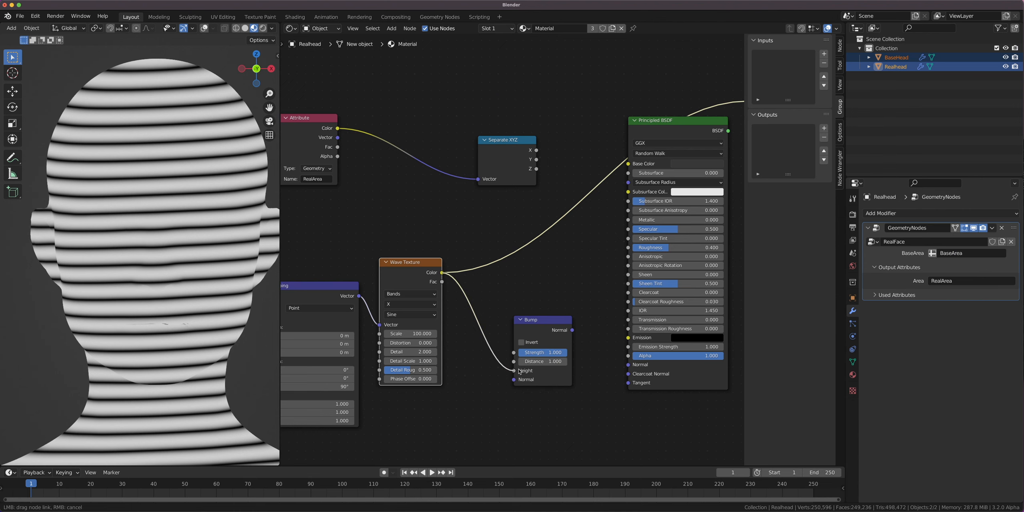
drag(573, 331, 629, 365)
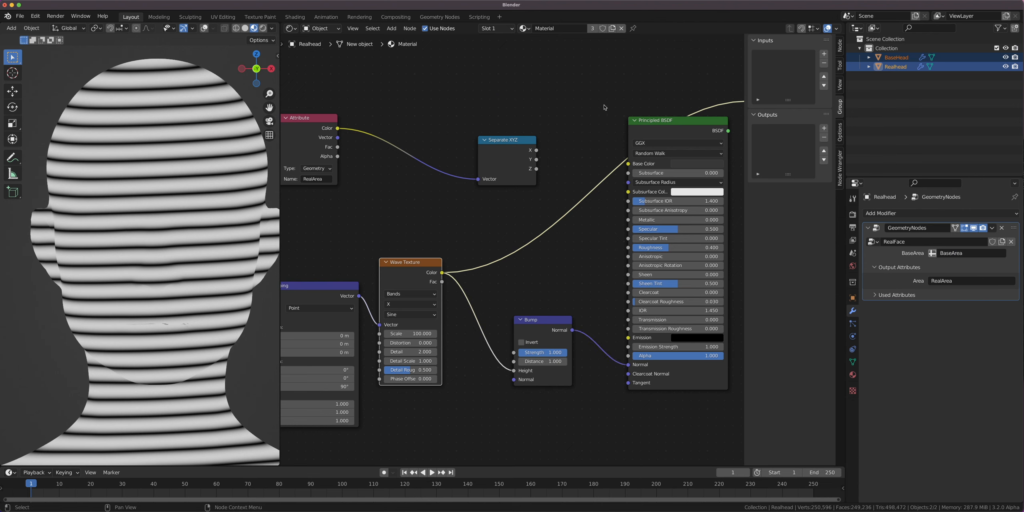
ctrl+shift+click(671, 124)
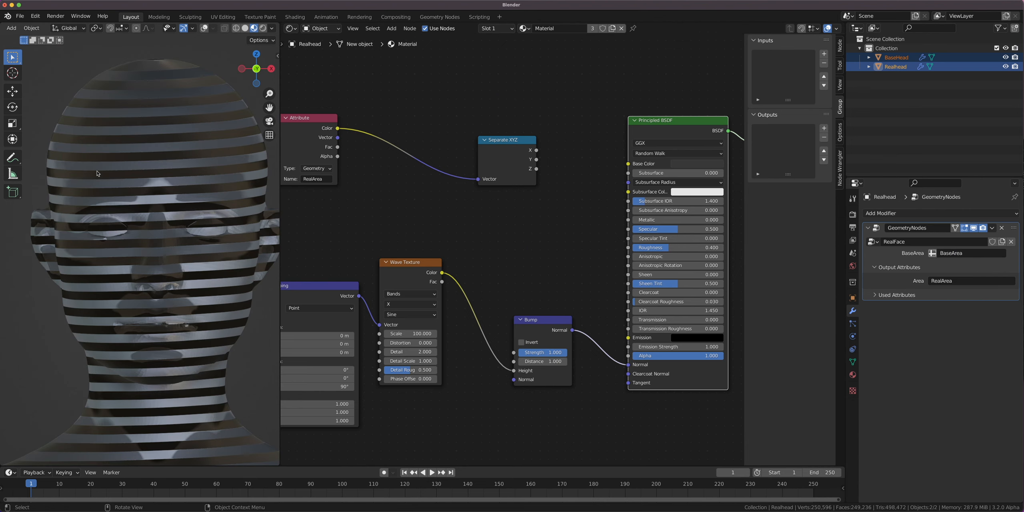
Set the Bump node's Distance and Strength both to 0.1.
middle_drag(64, 176, 91, 197)
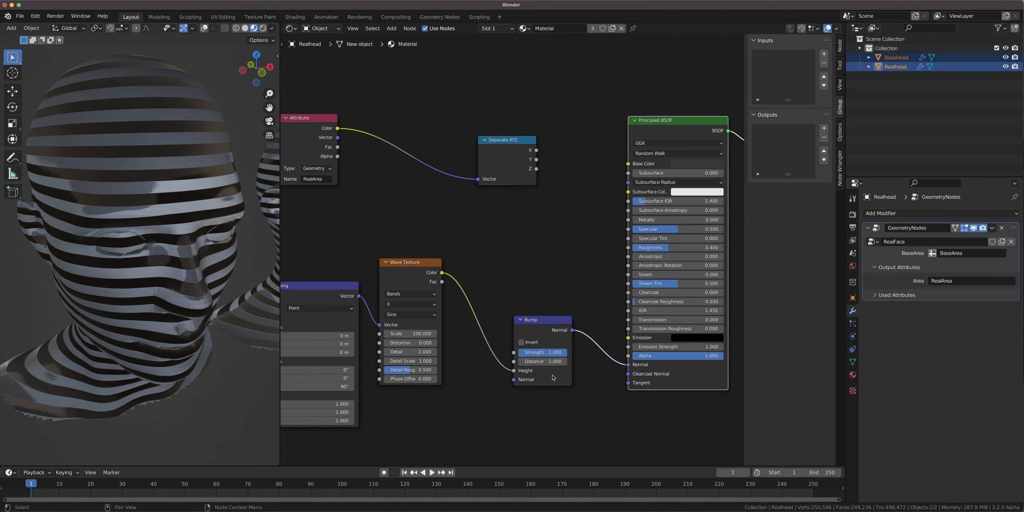
scroll(554, 397, up, 2)
click(553, 402)
text(0.1)
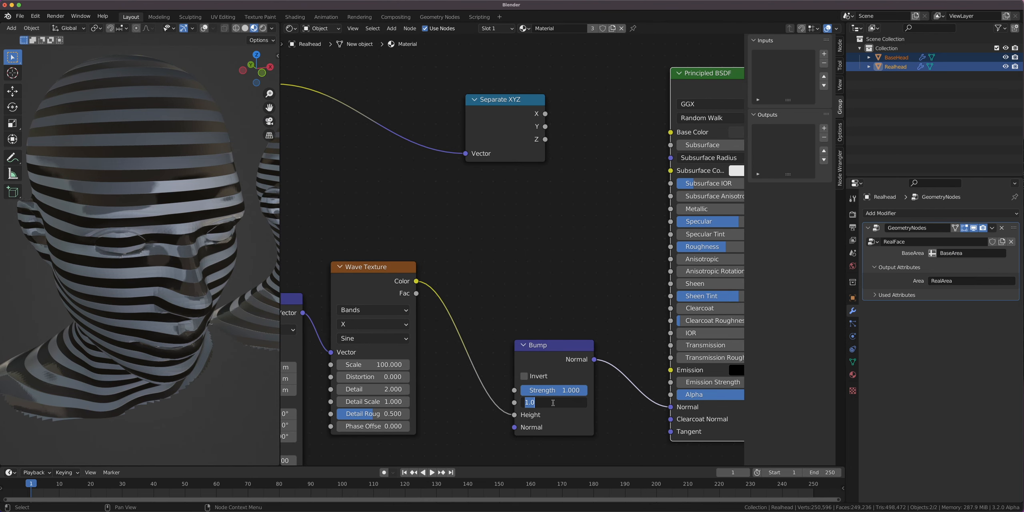
key(Return)
click(540, 391)
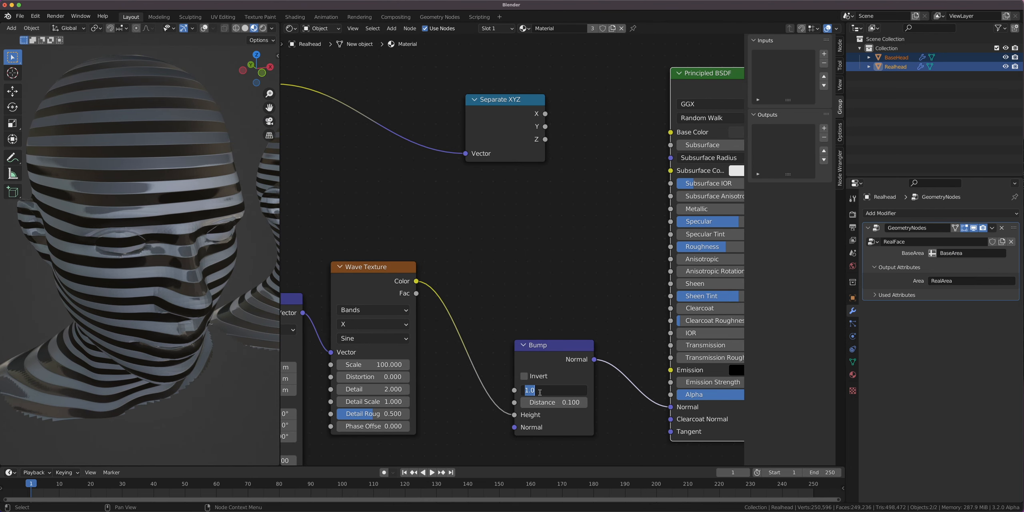
text(0.1)
key(Return)
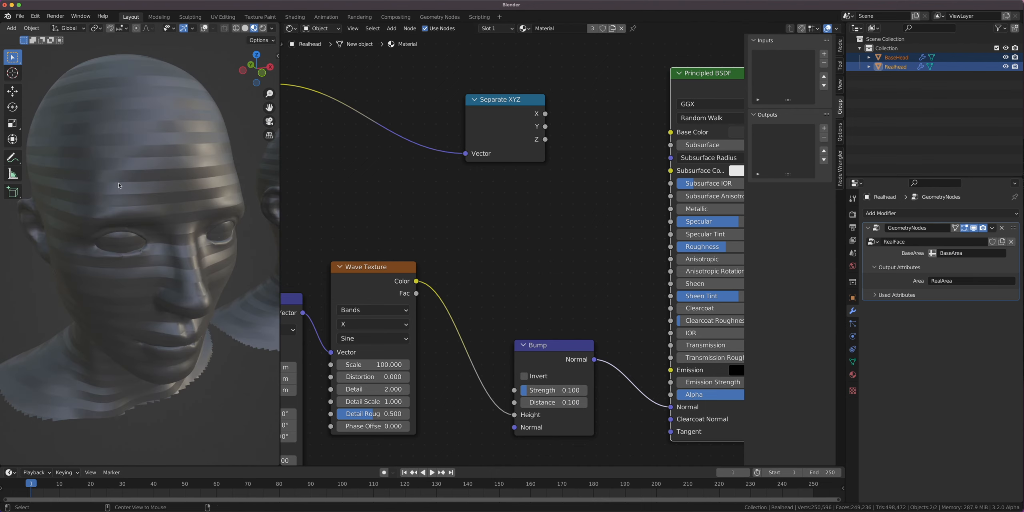
Insert a Math node between the Wave Texture and Bump nodes and set its operation to Smooth Maximum.
middle_drag(172, 188, 168, 255)
scroll(172, 223, up, 5)
scroll(109, 256, up, 2)
key(shift+a)
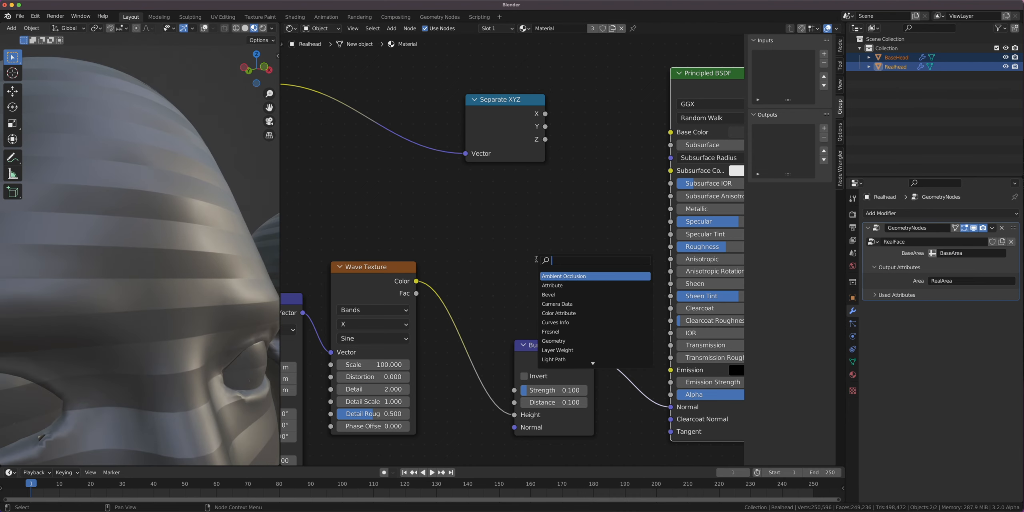
text(math)
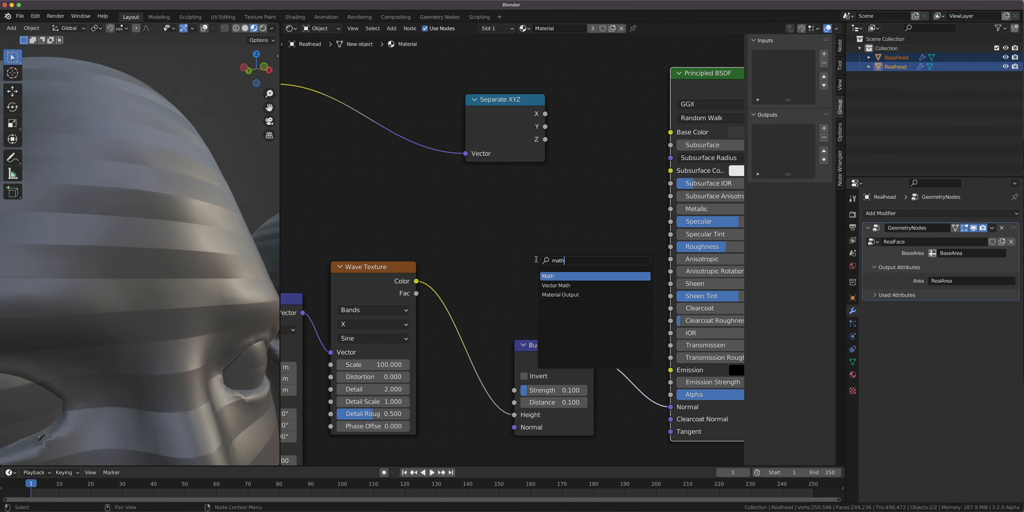
click(552, 276)
click(485, 314)
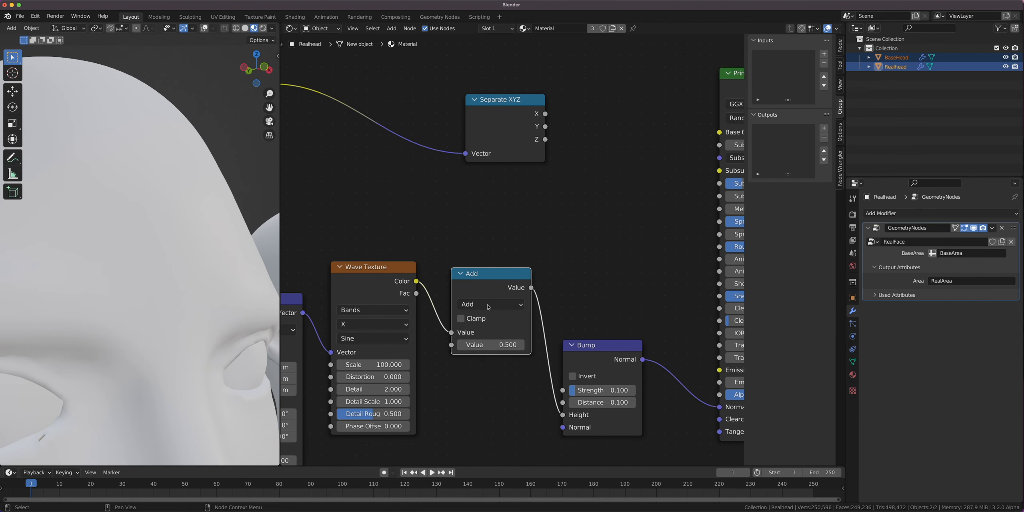
click(488, 306)
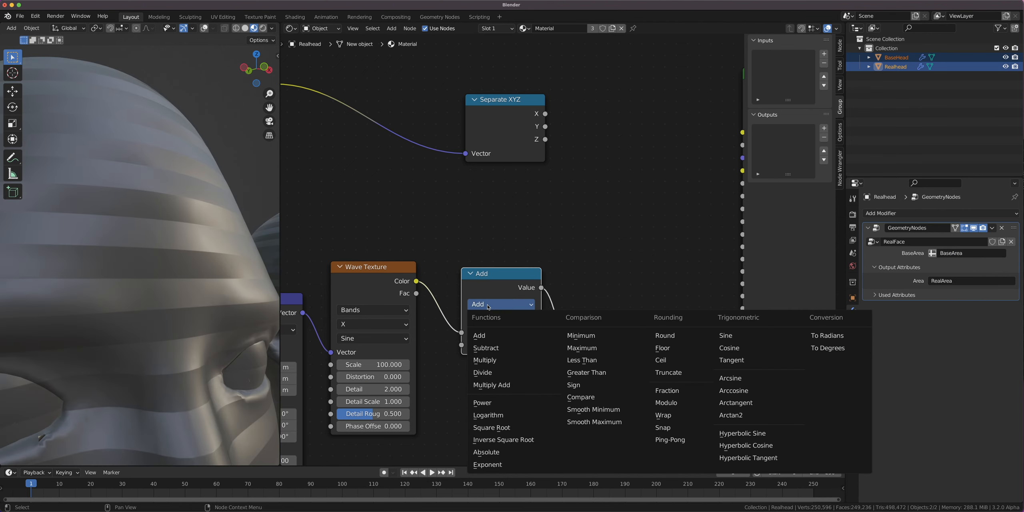
click(614, 423)
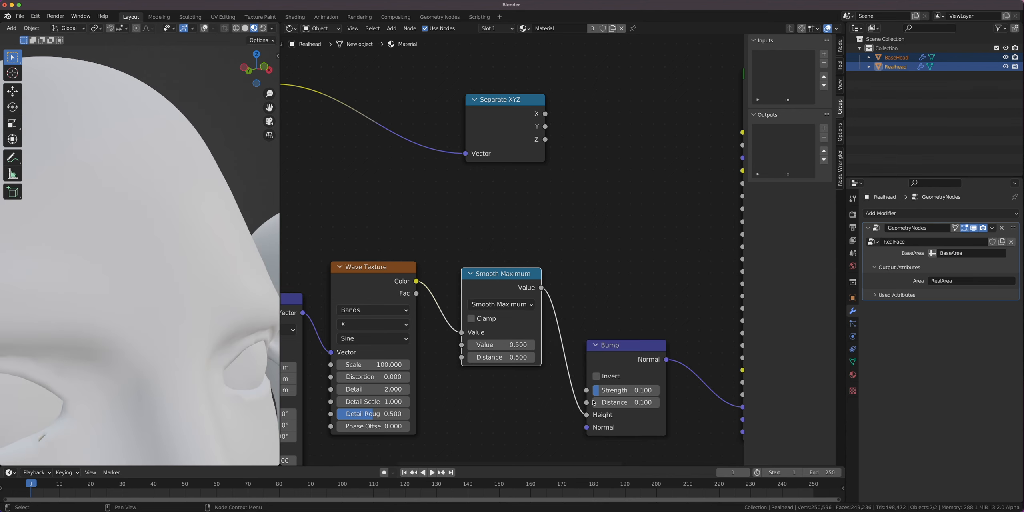
Sketch a zigzag wave annotation in the empty area below the nodes and erase its sharp peaks and valleys.
scroll(537, 396, down, 4)
middle_drag(542, 411, 572, 185)
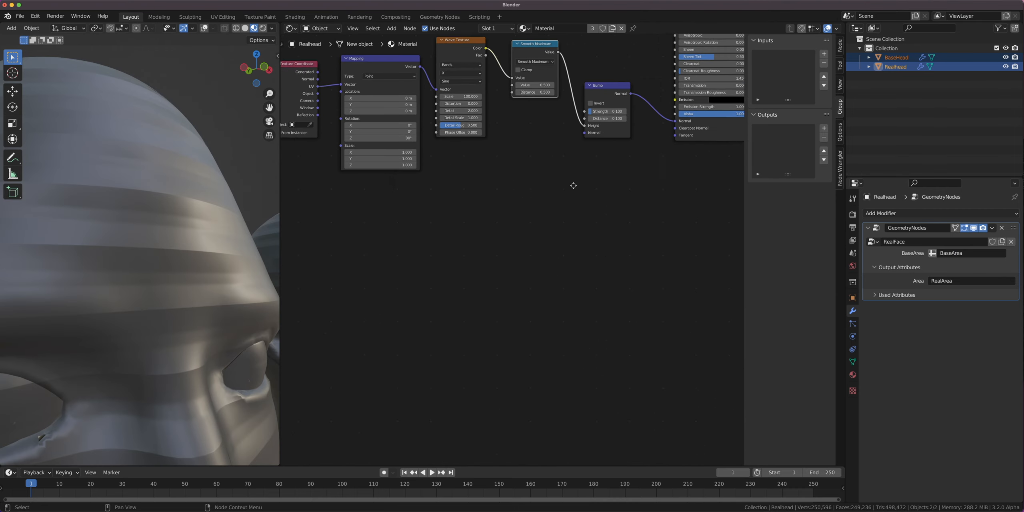
scroll(463, 284, up, 2)
mouse_move(373, 375)
mouse_down()
mouse_move(432, 262)
mouse_move(501, 394)
mouse_move(579, 241)
mouse_move(711, 265)
mouse_up()
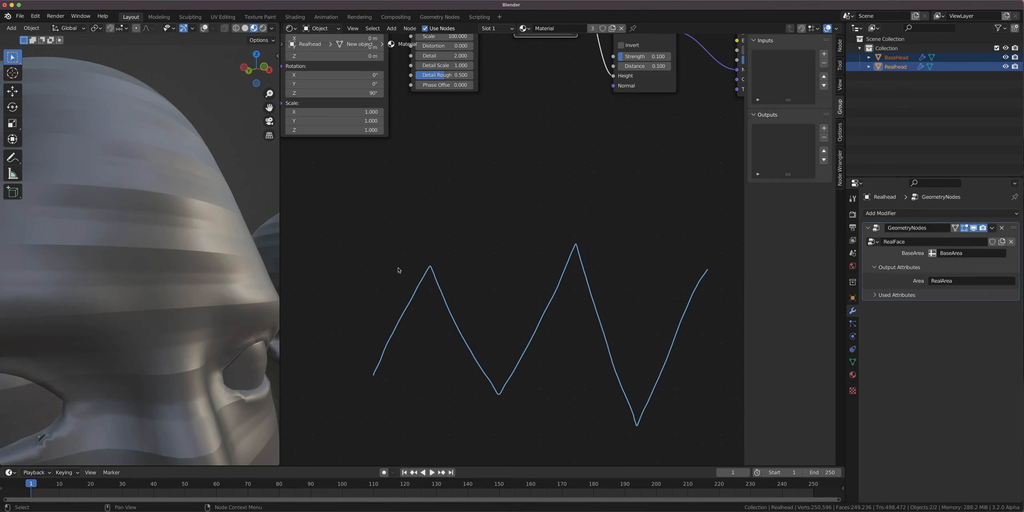
mouse_move(384, 271)
right_down()
mouse_move(469, 268)
mouse_move(519, 277)
mouse_move(500, 281)
mouse_move(636, 287)
mouse_move(574, 270)
mouse_move(606, 238)
mouse_move(695, 264)
right_up()
mouse_move(407, 389)
right_down()
mouse_move(553, 377)
mouse_move(485, 393)
mouse_move(599, 384)
mouse_move(639, 414)
right_up()
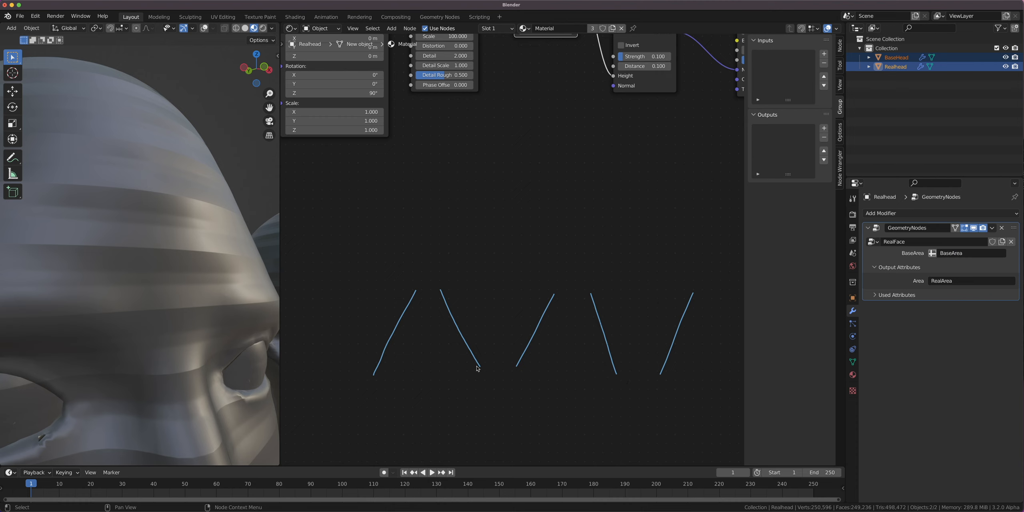
Bridge the gaps in the sketched wave with short strokes, giving it softened peaks and flattened valleys.
mouse_move(481, 368)
mouse_down()
mouse_move(509, 373)
mouse_move(518, 362)
mouse_up()
mouse_move(557, 289)
mouse_down()
mouse_move(584, 284)
mouse_move(596, 298)
mouse_up()
drag(415, 292, 444, 291)
drag(626, 377, 670, 372)
Set the Smooth Maximum node's Distance to 0 and its second Value to 0.16.
scroll(516, 264, down, 5)
middle_drag(571, 165, 624, 295)
scroll(624, 295, up, 6)
middle_drag(664, 256, 583, 364)
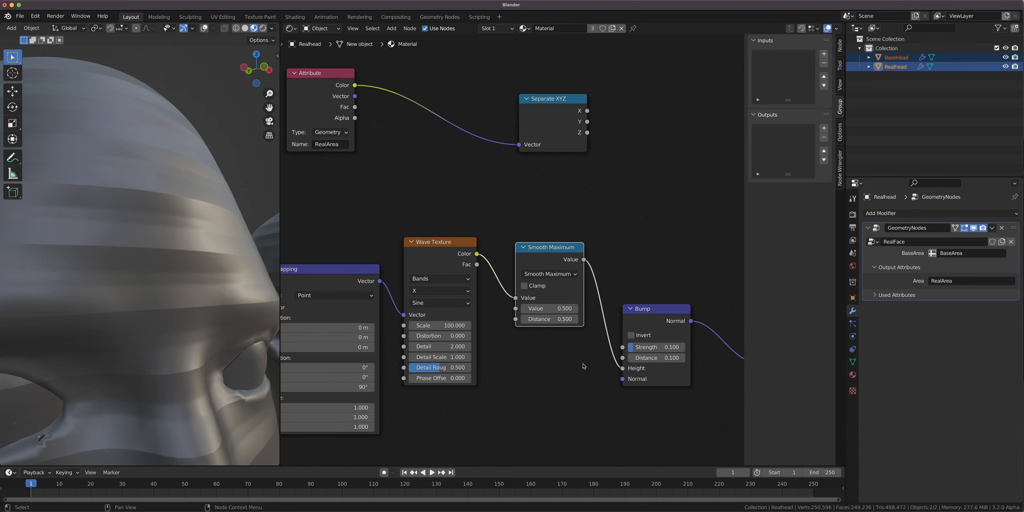
scroll(583, 366, up, 2)
scroll(560, 360, down, 2)
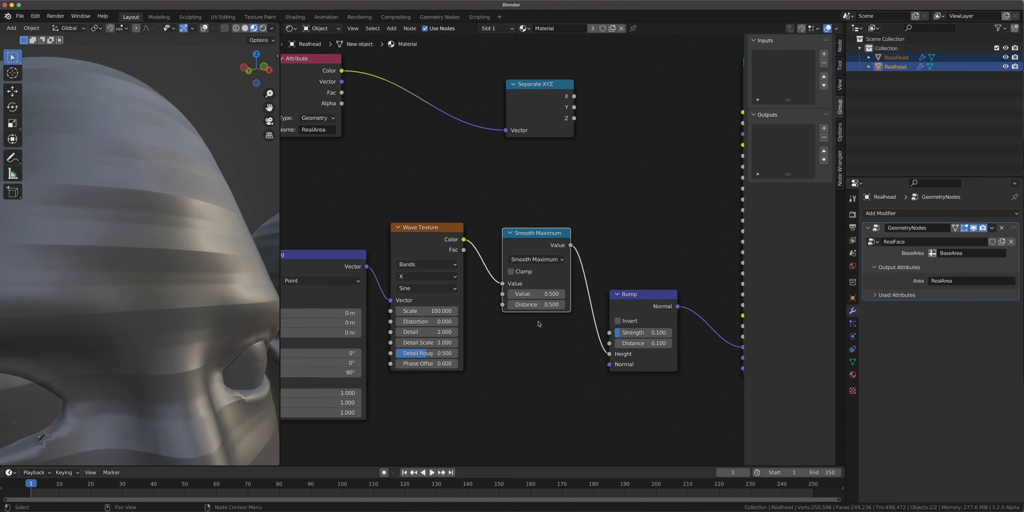
scroll(542, 322, up, 1)
double_click(543, 319)
text(0)
key(Return)
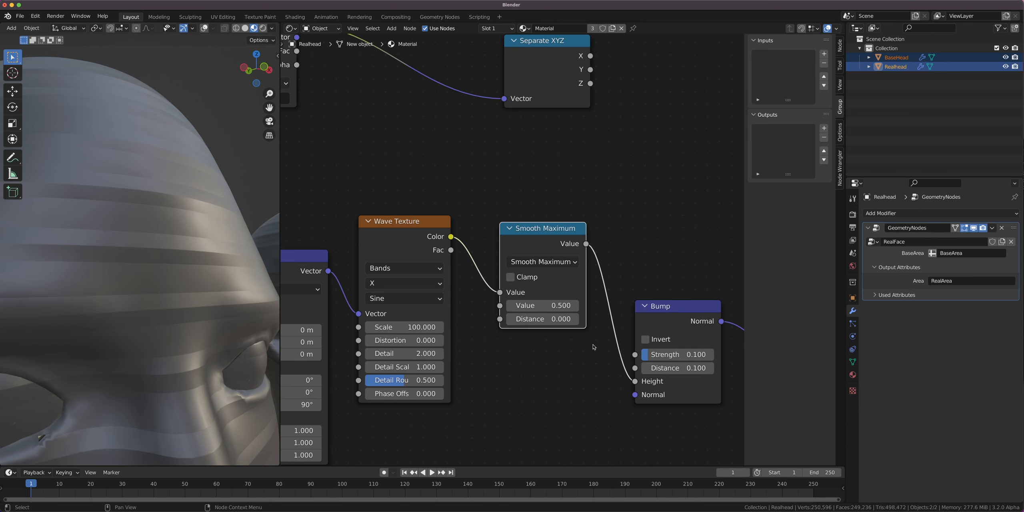
mouse_move(556, 306)
mouse_down()
mouse_move(531, 306)
mouse_move(541, 306)
mouse_up()
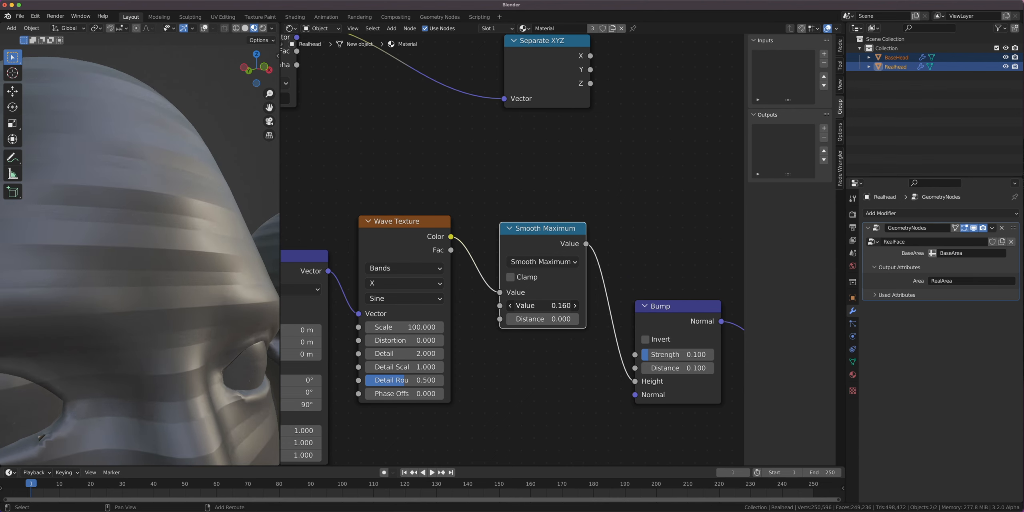
Preview the Wave Texture's Color and sketch a row of rounded humps with sharp valleys beside the earlier wave annotation.
ctrl+shift+click(426, 237)
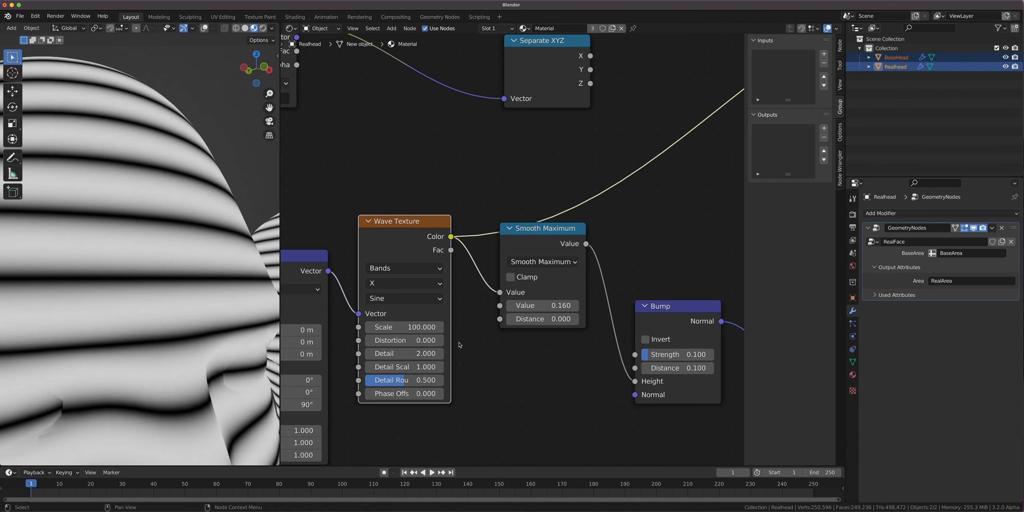
scroll(462, 368, down, 8)
middle_drag(467, 415, 467, 248)
scroll(470, 256, up, 3)
middle_drag(555, 362, 372, 242)
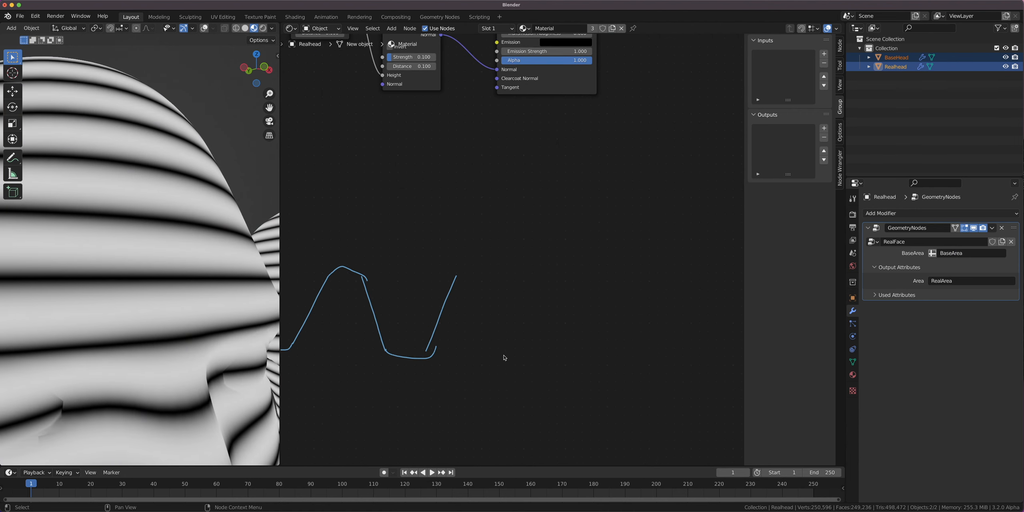
mouse_move(496, 356)
mouse_down()
mouse_move(549, 354)
mouse_move(600, 330)
mouse_move(634, 353)
mouse_move(744, 352)
mouse_up()
scroll(597, 367, up, 3)
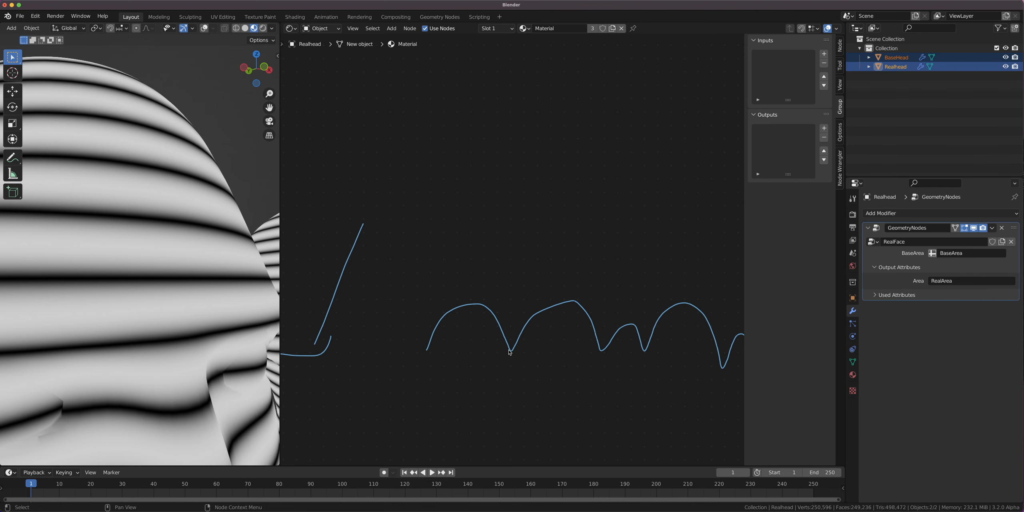
Compare the sketched wave profiles with the Wave Texture and Smooth Maximum node setup.
scroll(509, 354, down, 9)
middle_drag(397, 232, 595, 435)
scroll(539, 297, up, 6)
scroll(527, 290, up, 4)
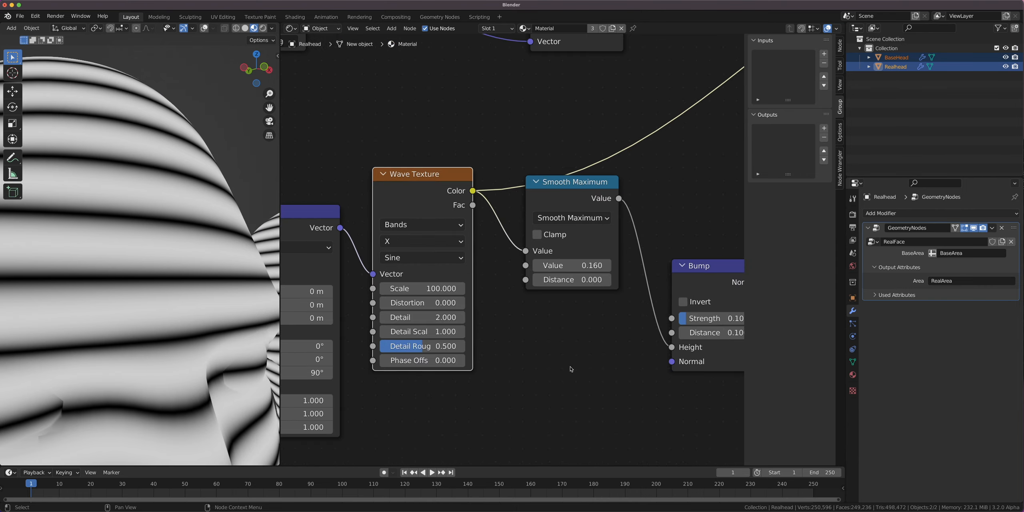
scroll(571, 368, down, 2)
middle_drag(571, 368, 474, 232)
middle_drag(658, 393, 504, 230)
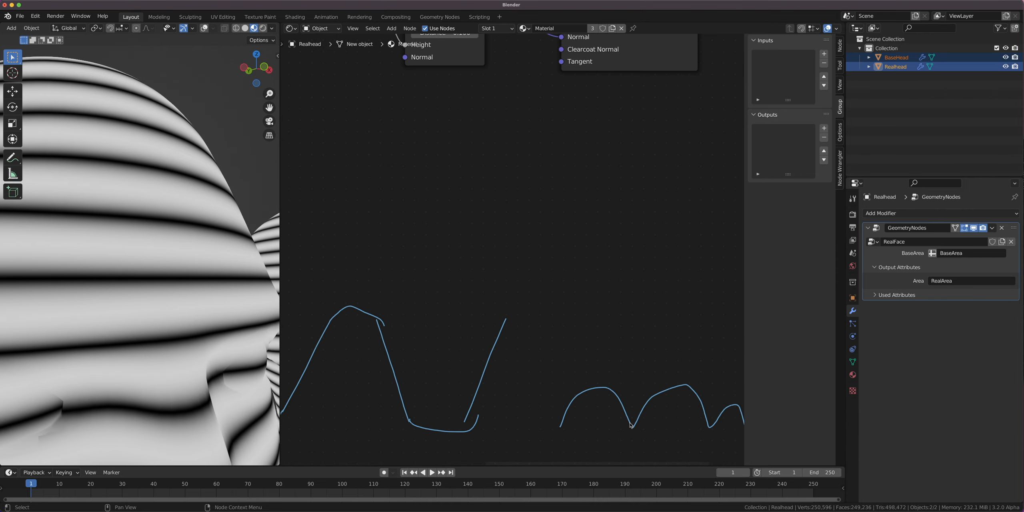
scroll(631, 425, down, 7)
middle_drag(379, 181, 525, 382)
scroll(525, 383, up, 7)
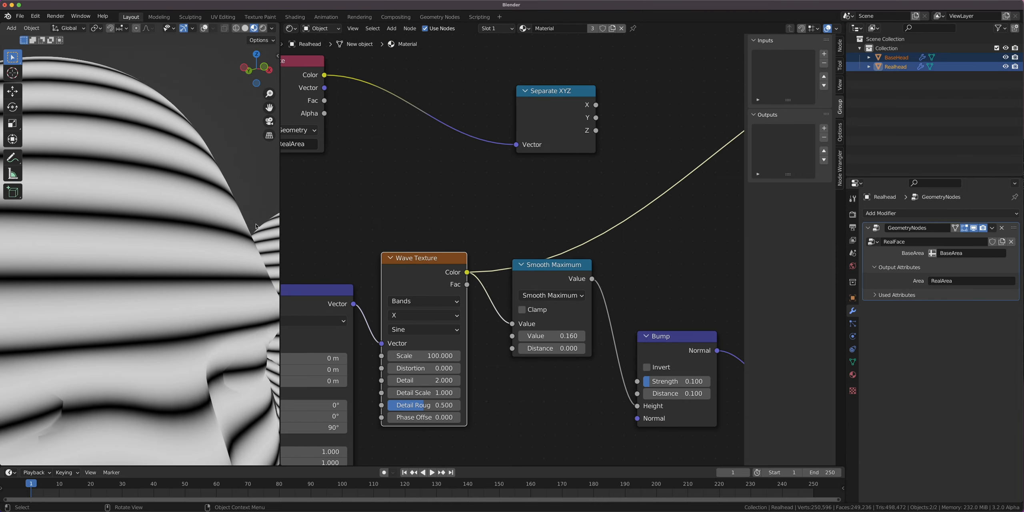
View the head from the front with overlays shown and mark one dark band with an annotation stroke.
click(264, 67)
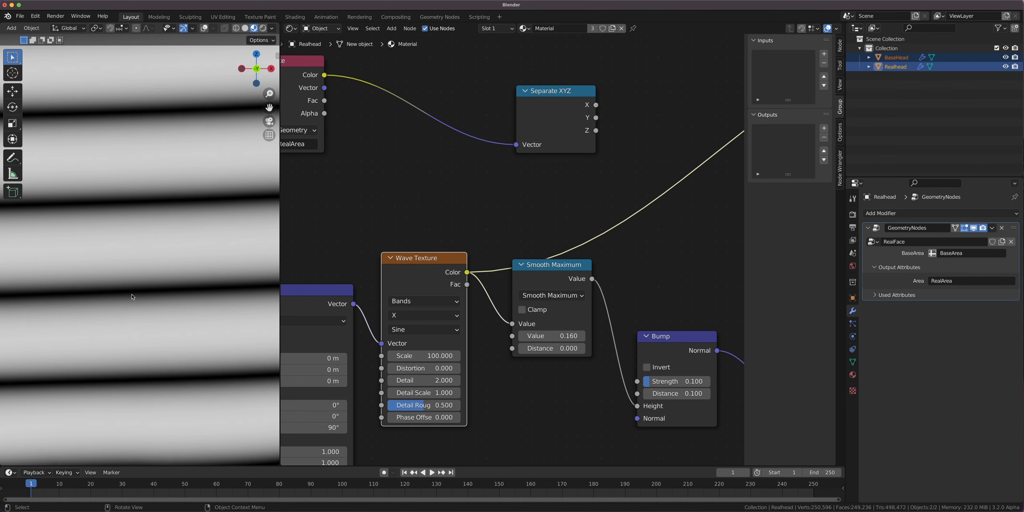
click(203, 29)
middle_drag(554, 267, 515, 247)
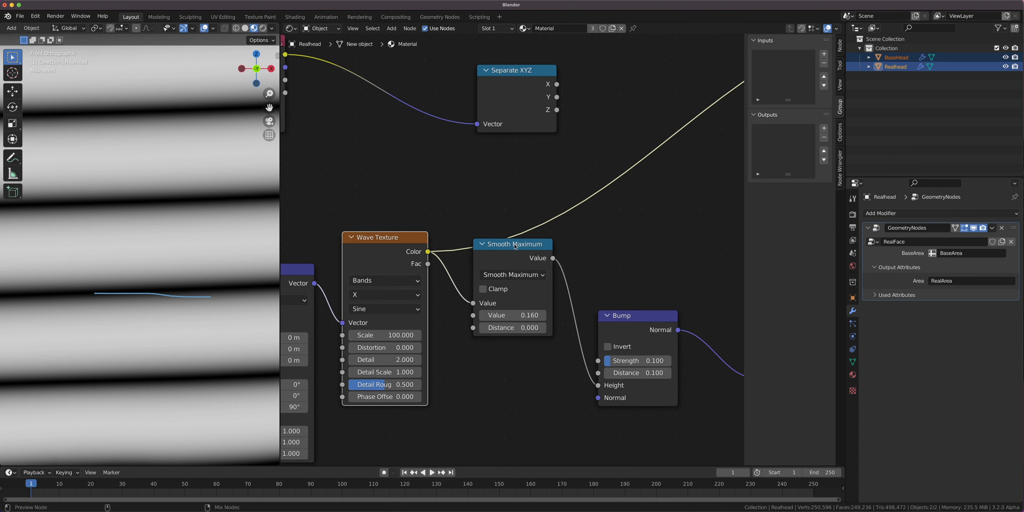
Preview the Bump node's output and set the Smooth Maximum node's Distance to 0.2.
ctrl+shift+click(672, 337)
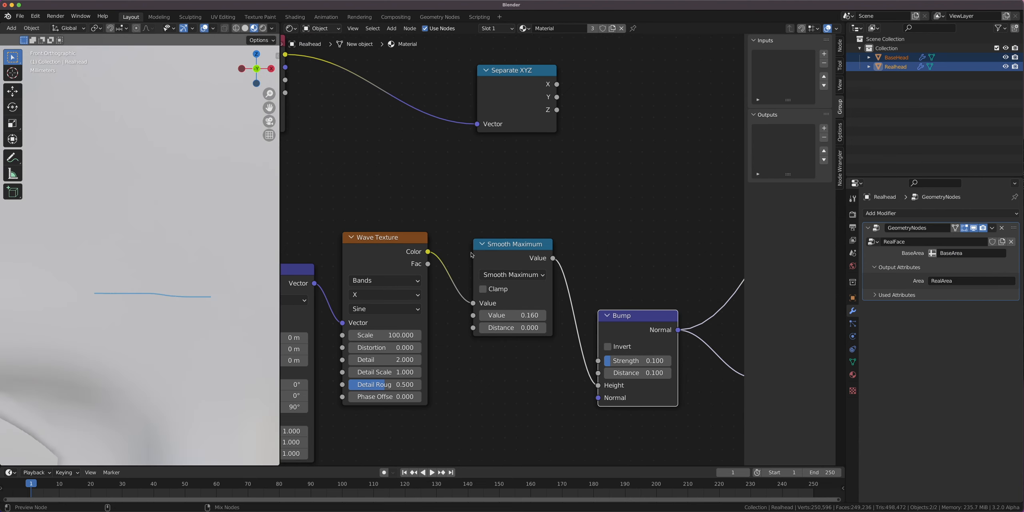
click(500, 257)
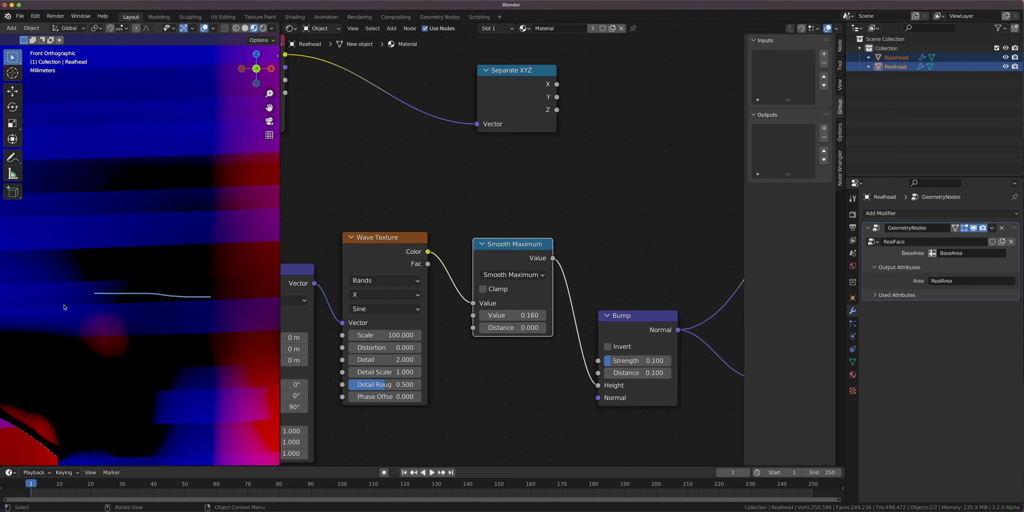
mouse_move(510, 328)
mouse_down()
mouse_move(541, 328)
mouse_move(518, 328)
mouse_up()
Change the Math node's operation to Smooth Minimum and tune it to a Value of 0.16 and Distance of 0.94.
click(512, 275)
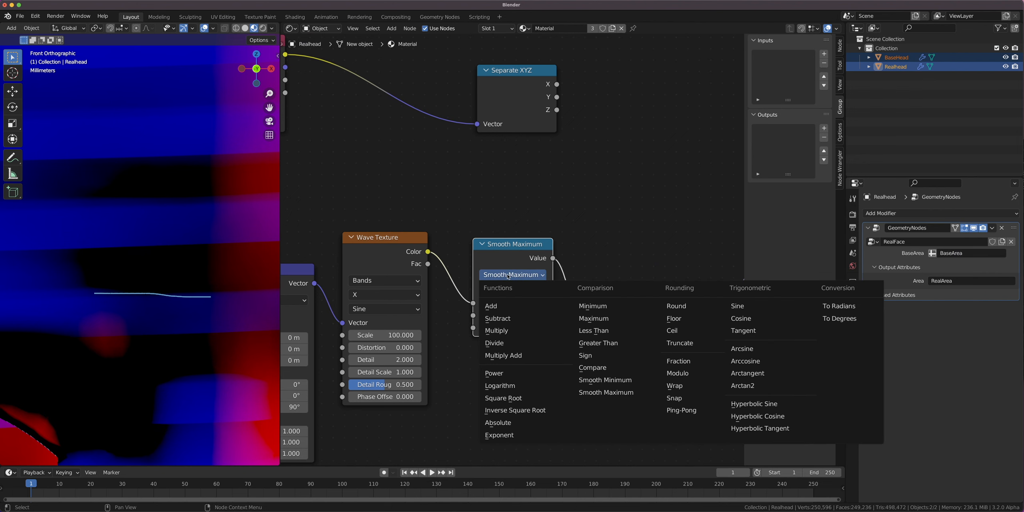
click(621, 387)
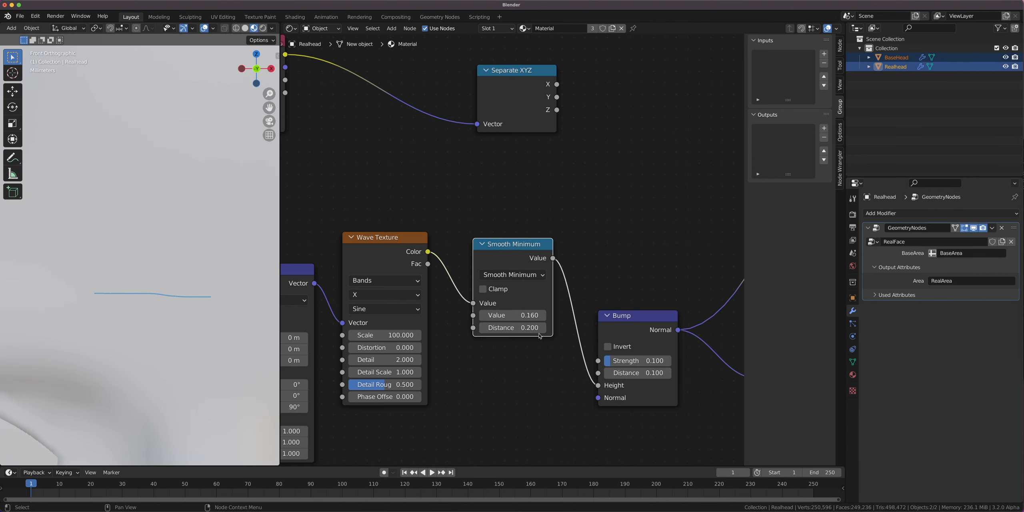
click(497, 328)
text(0)
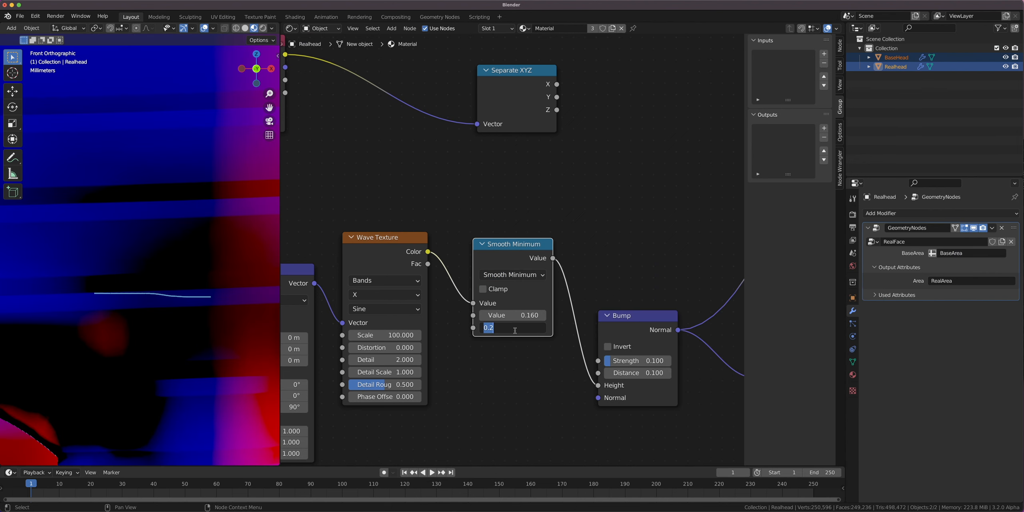
key(Return)
mouse_move(518, 316)
mouse_down()
mouse_move(505, 316)
mouse_move(568, 316)
mouse_move(552, 327)
mouse_move(590, 328)
mouse_up()
mouse_move(519, 316)
mouse_down()
mouse_move(486, 315)
mouse_move(540, 328)
mouse_up()
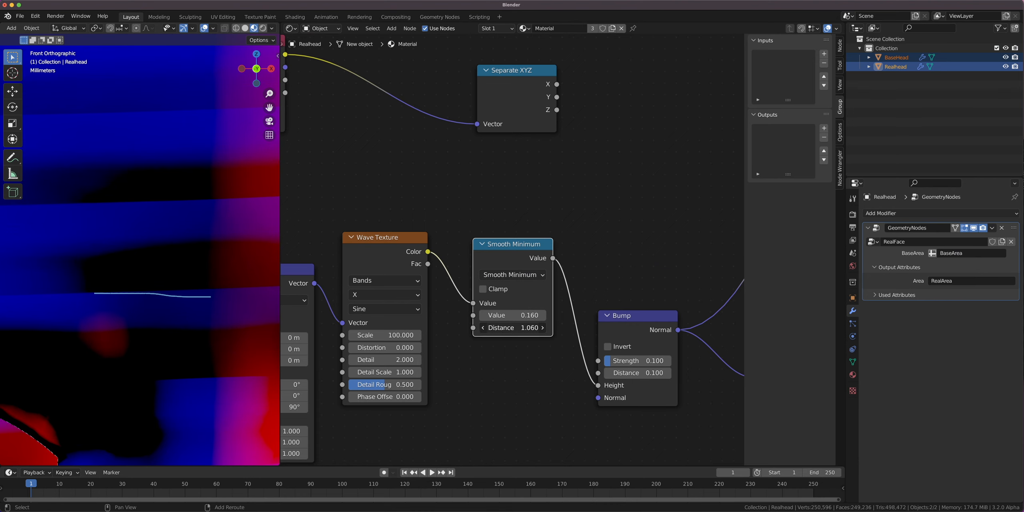
Preview the Principled BSDF again and set the Smooth Minimum node's Value to -0.14 and Distance to 1.43.
scroll(518, 324, down, 3)
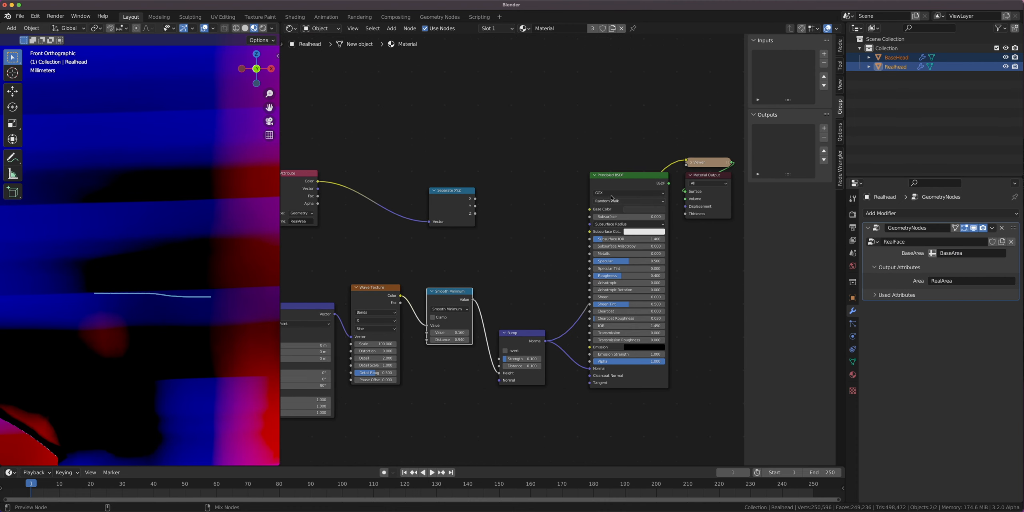
ctrl+shift+click(621, 184)
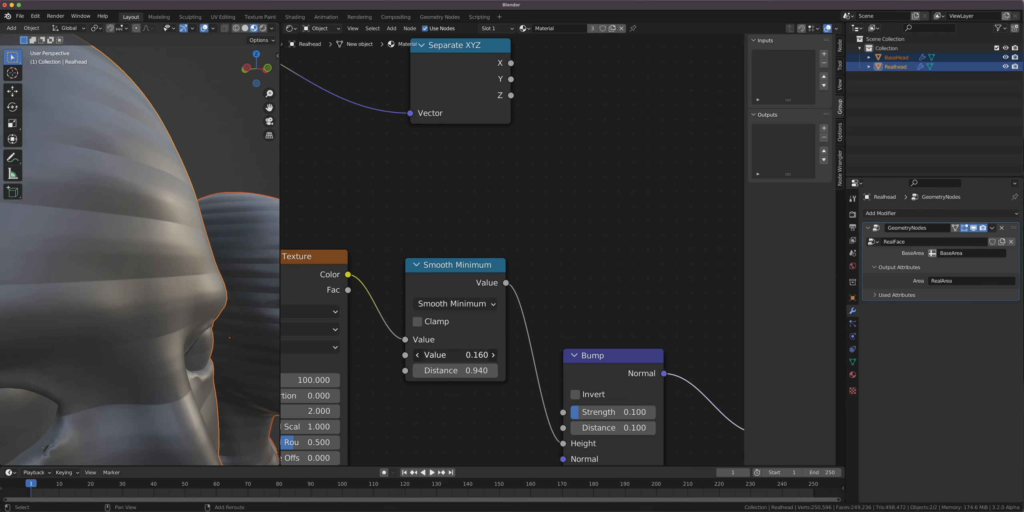
mouse_move(457, 355)
mouse_down()
mouse_move(436, 355)
mouse_move(495, 371)
mouse_up()
scroll(160, 272, down, 5)
middle_drag(136, 268, 202, 262)
scroll(202, 262, up, 2)
Mute and unmute the Smooth Minimum node repeatedly to compare the bump with and without it, leaving it enabled.
click(470, 277)
scroll(216, 266, up, 4)
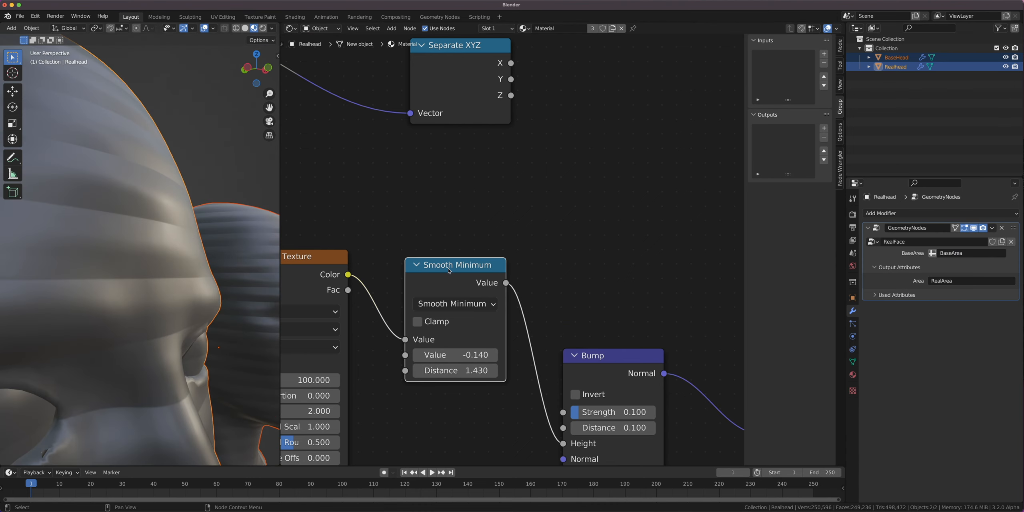
key(m)
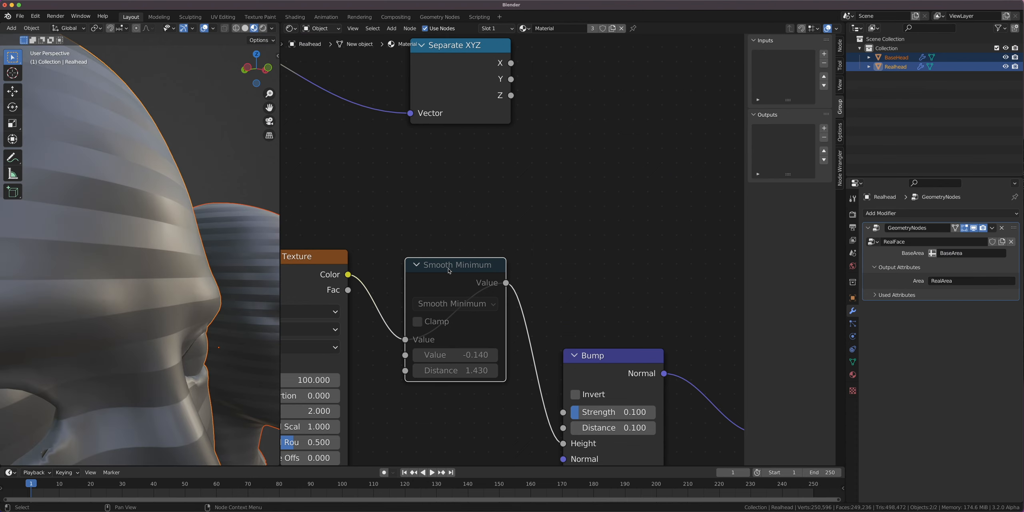
key(m)
key(m)
key(m)
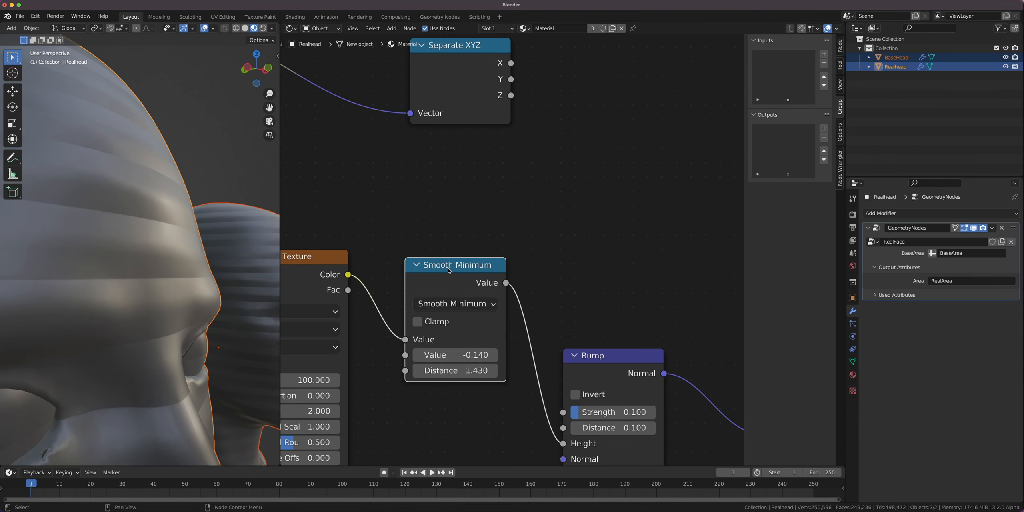
Move the Smooth Minimum node closer to the Wave Texture node and set the Wave Texture's Distortion to 1.45.
scroll(449, 270, down, 4)
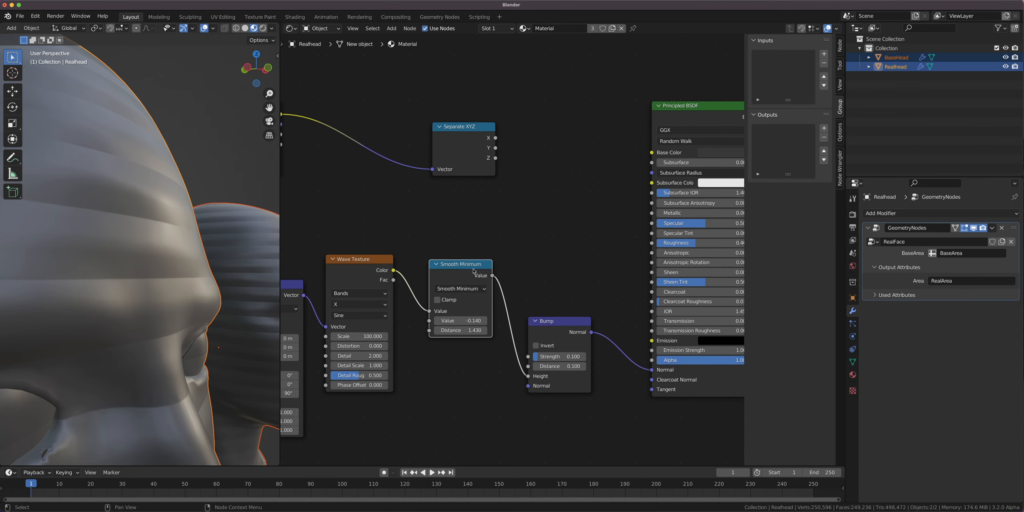
drag(465, 272, 453, 286)
scroll(212, 256, down, 6)
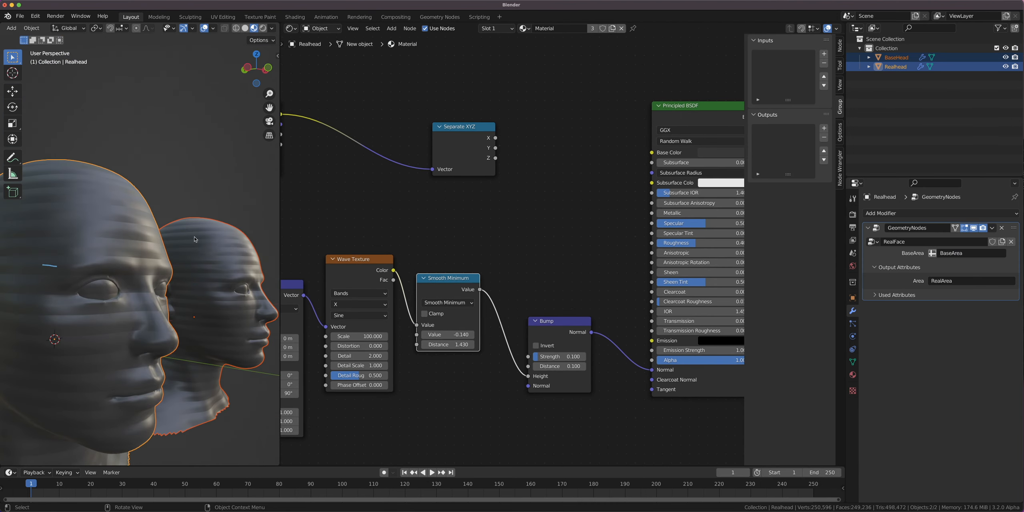
middle_drag(212, 256, 178, 252)
scroll(412, 332, up, 5)
middle_drag(370, 360, 539, 293)
scroll(540, 293, up, 3)
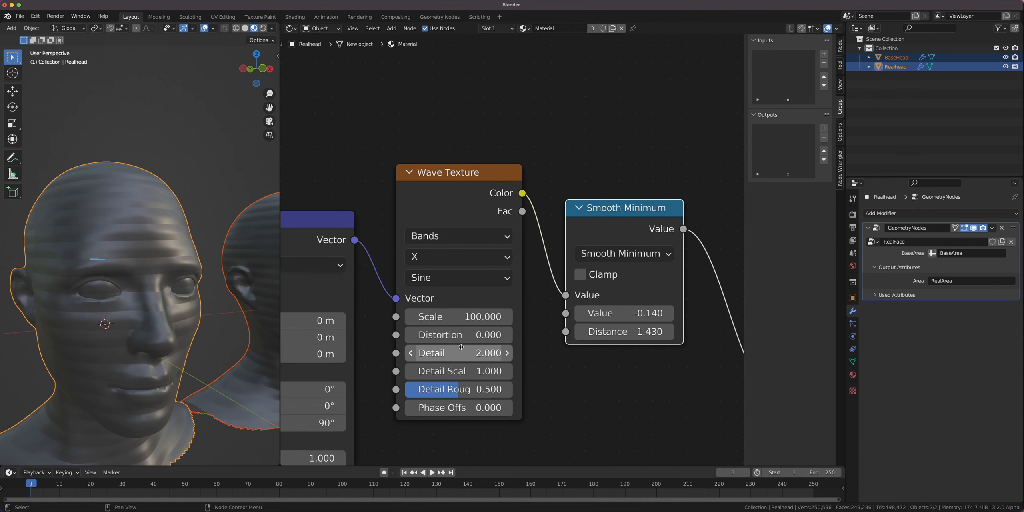
drag(459, 336, 560, 335)
Set the Wave Texture's Detail to 2.27 and its Detail Scale to 0.75.
scroll(180, 240, up, 6)
middle_drag(180, 224, 204, 238)
scroll(202, 244, down, 6)
scroll(160, 219, up, 8)
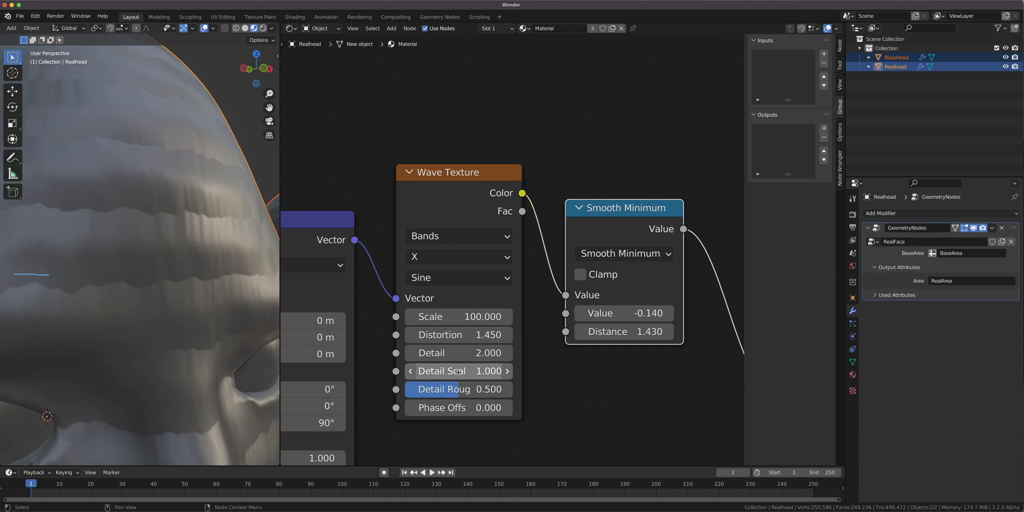
mouse_move(460, 371)
mouse_down()
mouse_move(441, 371)
mouse_move(484, 353)
mouse_move(453, 354)
mouse_up()
scroll(96, 328, down, 5)
middle_drag(96, 329, 68, 329)
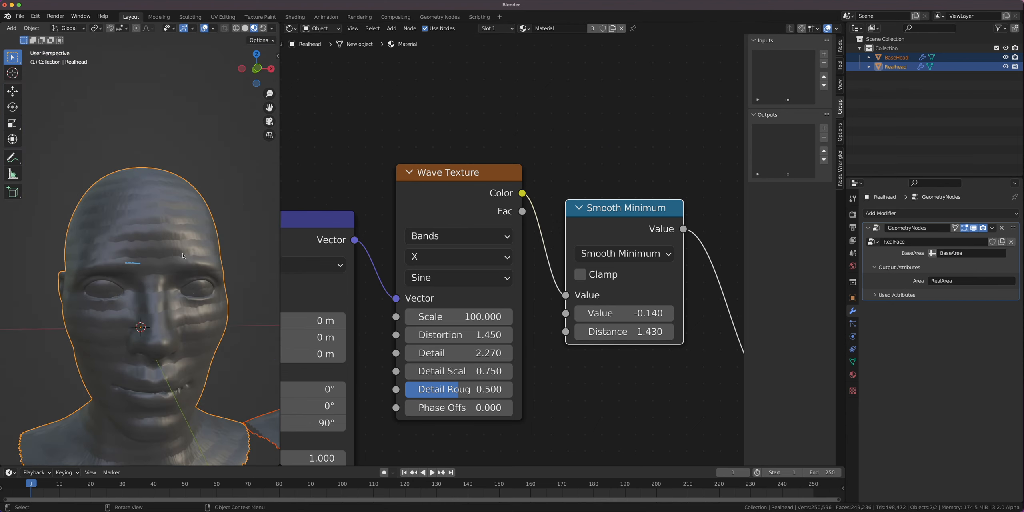
Preview the Separate XYZ node's X, Y and Z outputs in turn on the head.
scroll(545, 314, down, 8)
middle_drag(537, 300, 495, 307)
scroll(171, 221, up, 3)
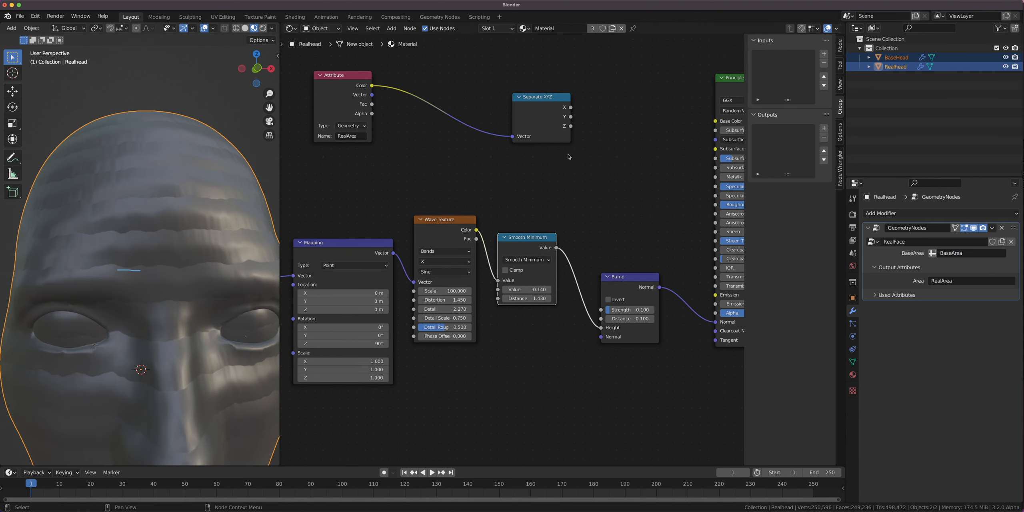
ctrl+shift+click(545, 110)
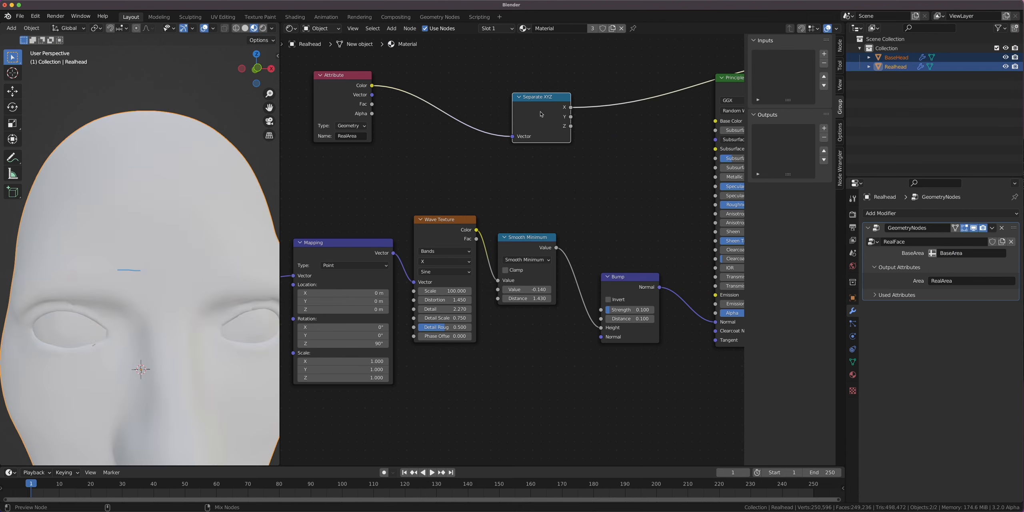
ctrl+shift+click(545, 116)
ctrl+shift+click(553, 119)
Connect the Separate XYZ node's Z output to the Bump node's Strength and preview the Principled BSDF again.
mouse_move(572, 128)
mouse_down()
mouse_move(622, 201)
mouse_move(607, 312)
mouse_up()
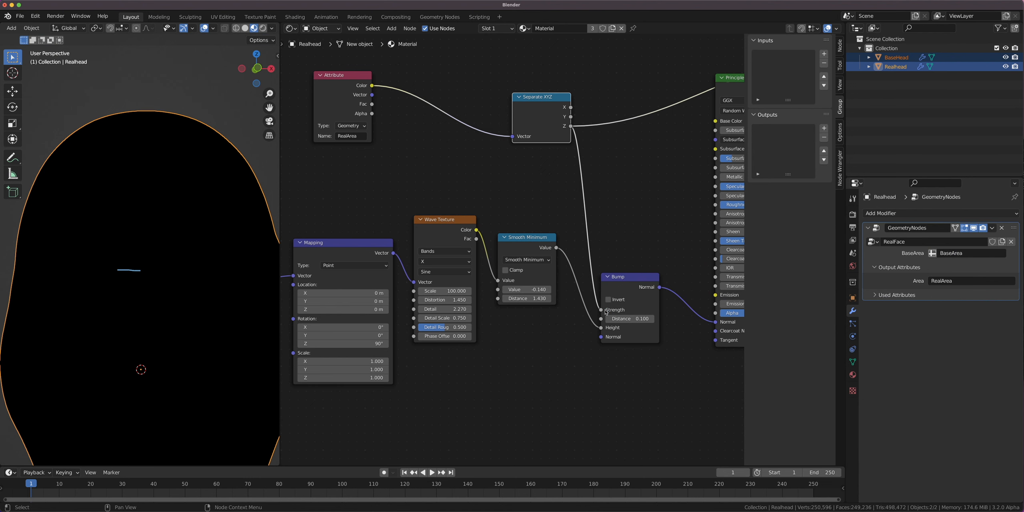
middle_drag(592, 153, 520, 186)
ctrl+shift+click(675, 119)
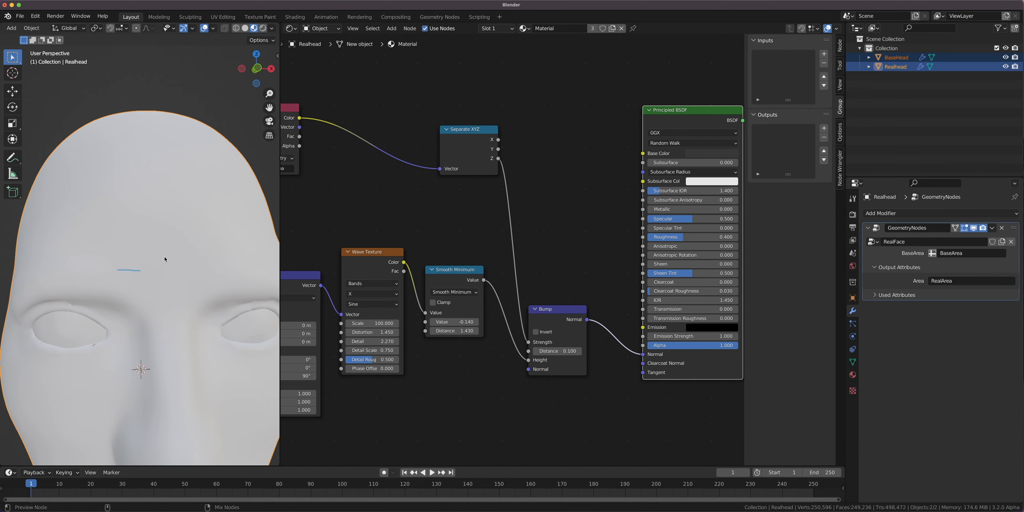
middle_drag(128, 253, 166, 249)
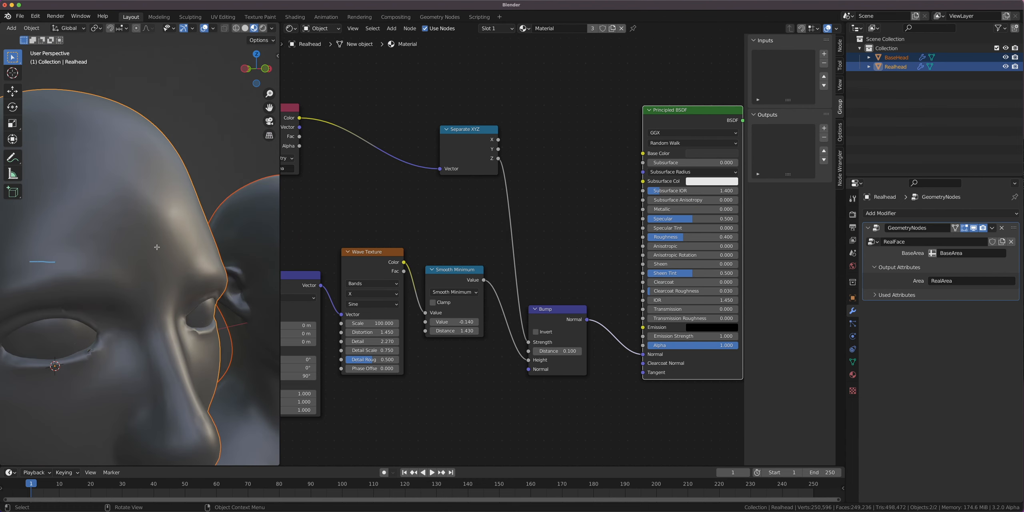
Enter Edit Mode, hide the viewport overlays and test-move the selected forehead vertex with proportional editing, cancelling each move.
key(Tab)
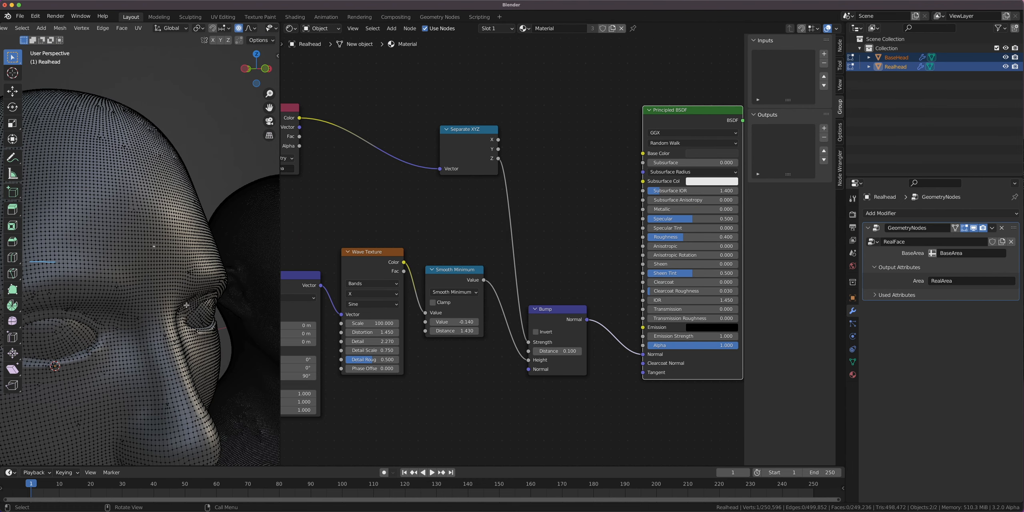
key(g)
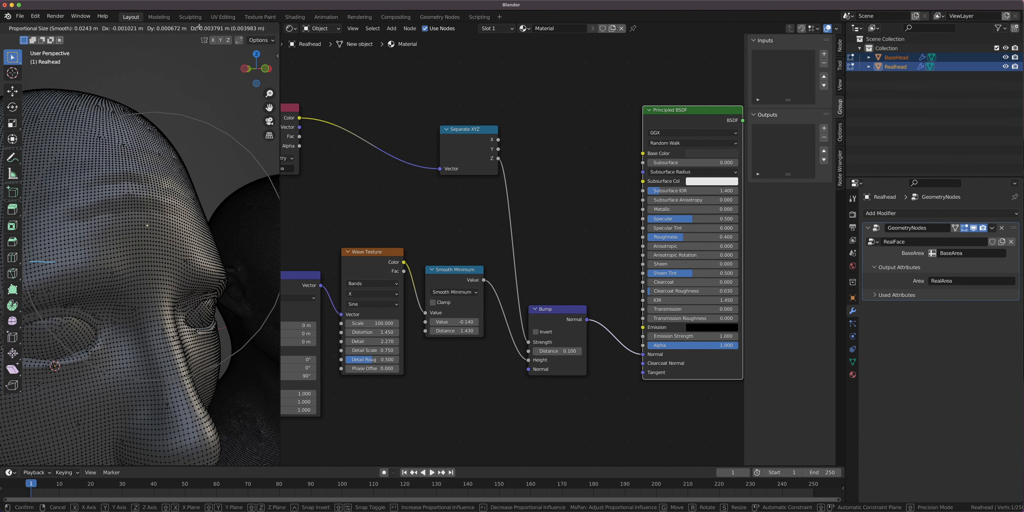
right_click(230, 30)
scroll(235, 29, down, 10)
click(204, 28)
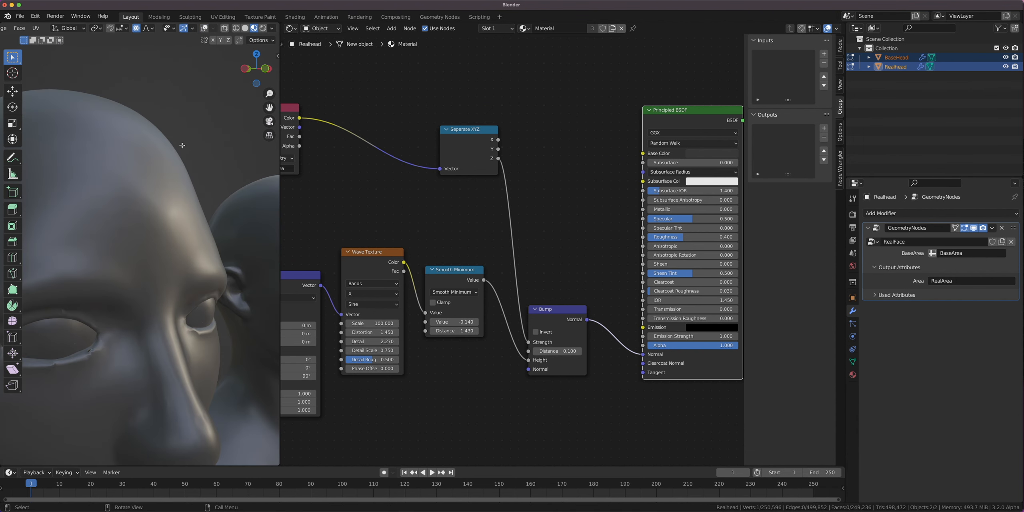
key(g)
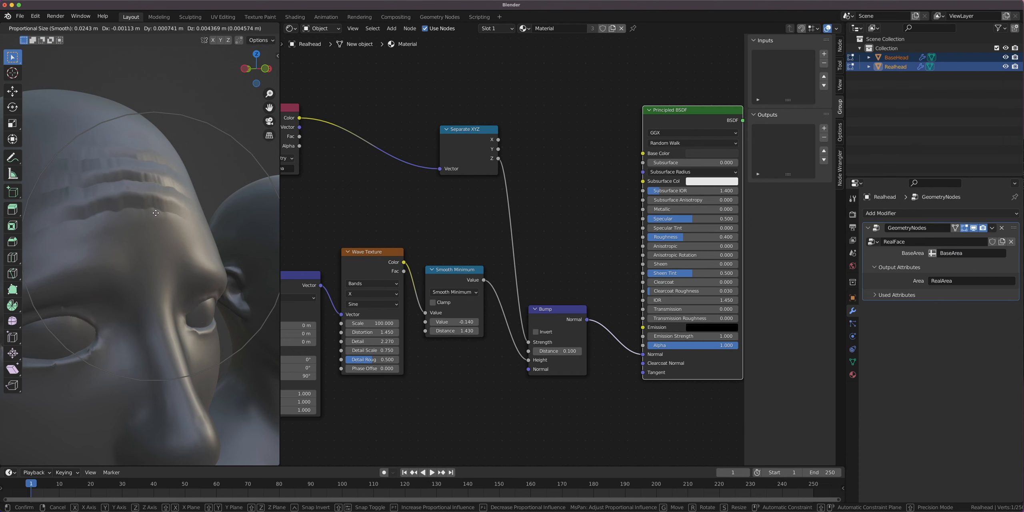
right_click(538, 204)
Add a Math node to the material between the Separate XYZ and Bump nodes, without connecting it.
key(shift+a)
text(s)
text(math)
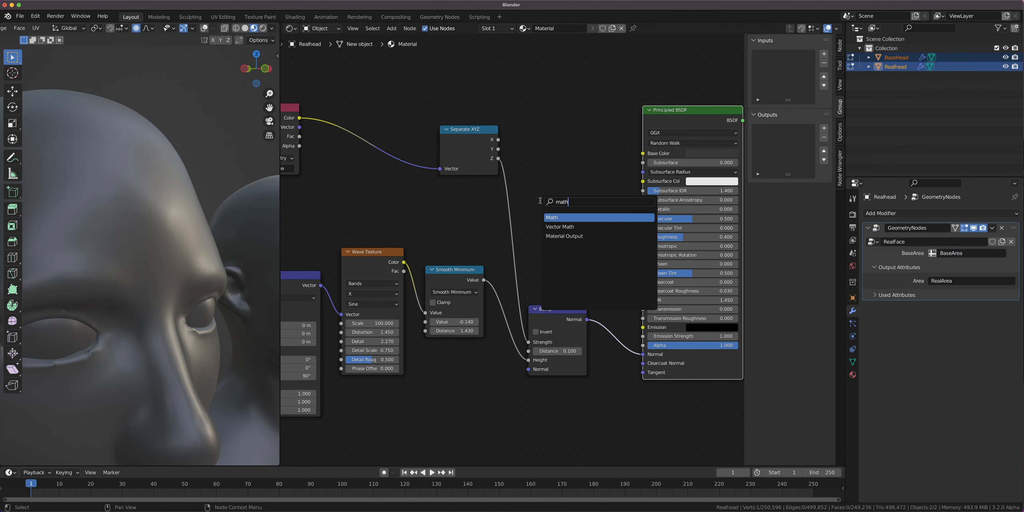
click(569, 217)
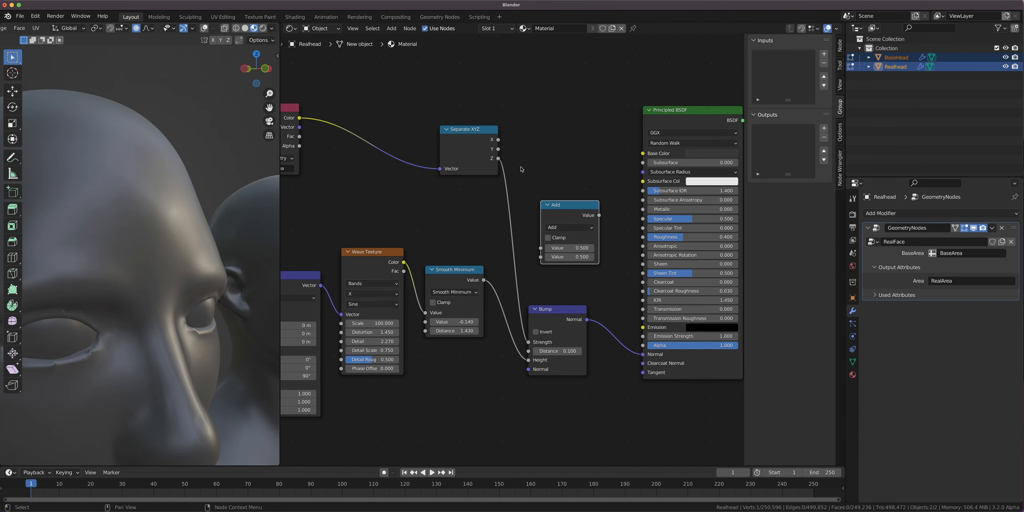
Disconnect the Separate XYZ node's Z output from the Bump node's Strength and connect it again.
scroll(528, 168, up, 5)
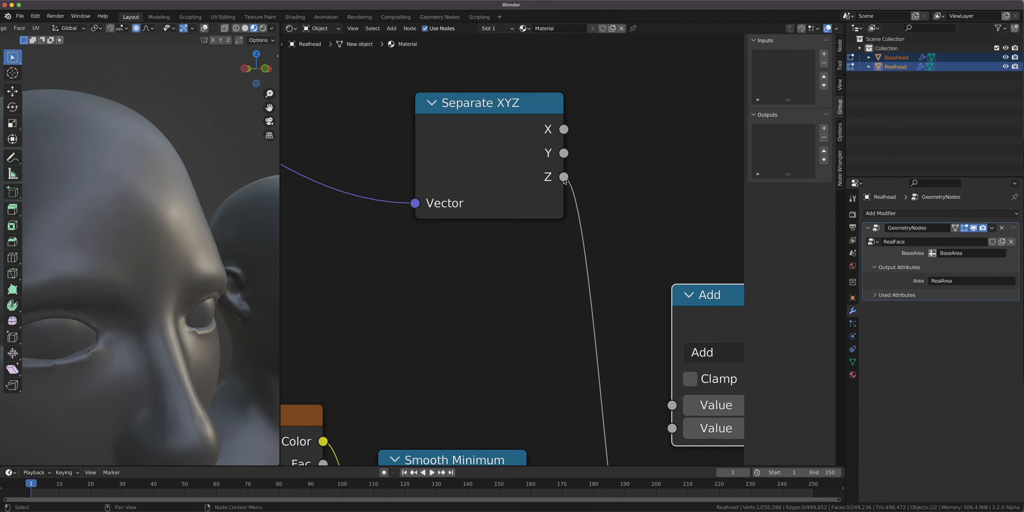
scroll(563, 182, down, 7)
middle_drag(612, 384, 546, 252)
scroll(545, 256, up, 6)
drag(531, 403, 521, 380)
scroll(512, 247, down, 6)
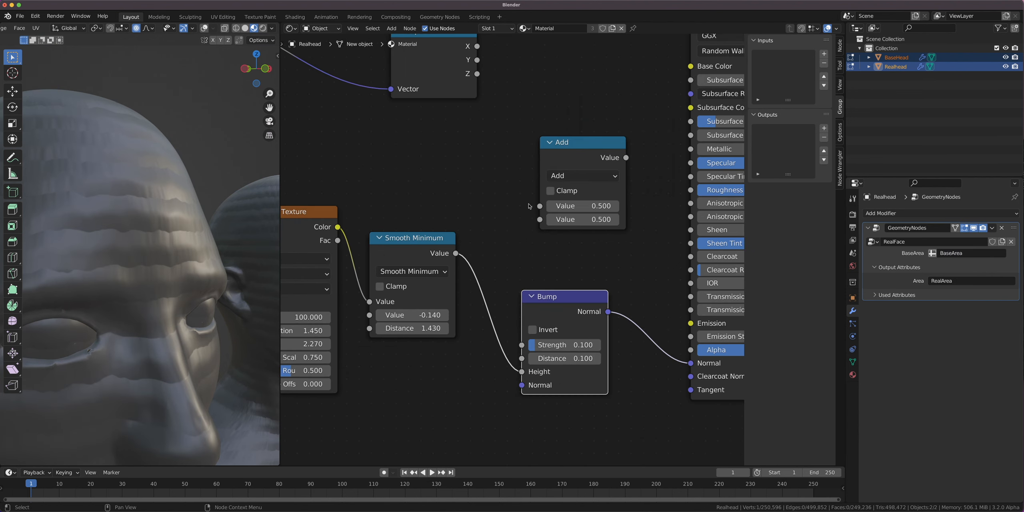
middle_drag(530, 207, 537, 234)
drag(484, 99, 529, 370)
Set the Math node to Multiply with a value of 0.2 and insert it between the Z output and the Bump Strength.
click(588, 201)
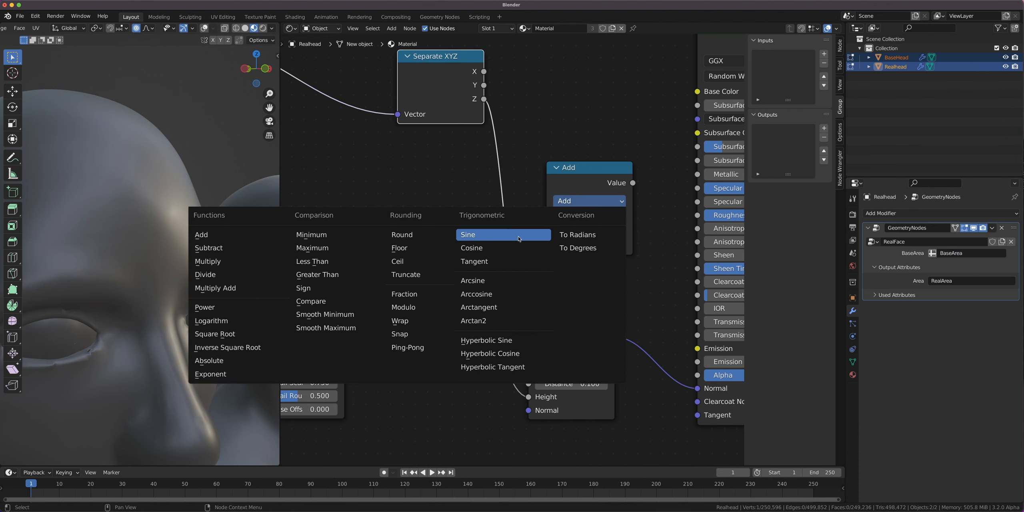
click(207, 261)
drag(602, 191, 532, 182)
drag(557, 255, 554, 248)
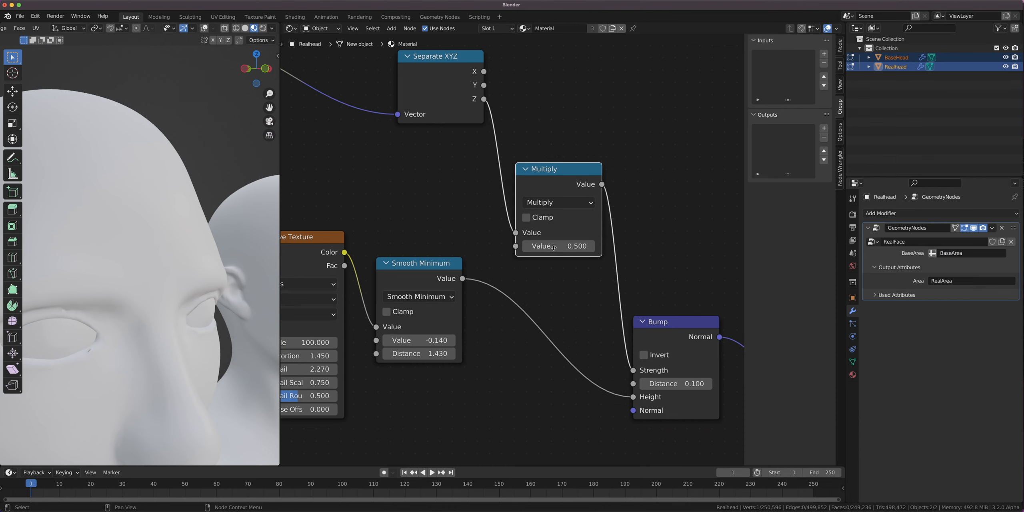
click(565, 247)
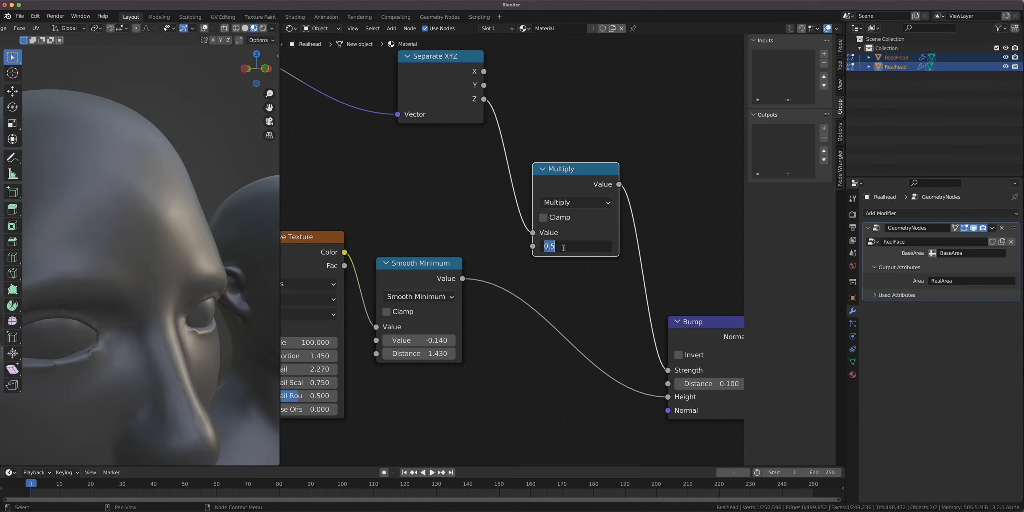
click(564, 247)
text(2)
key(Return)
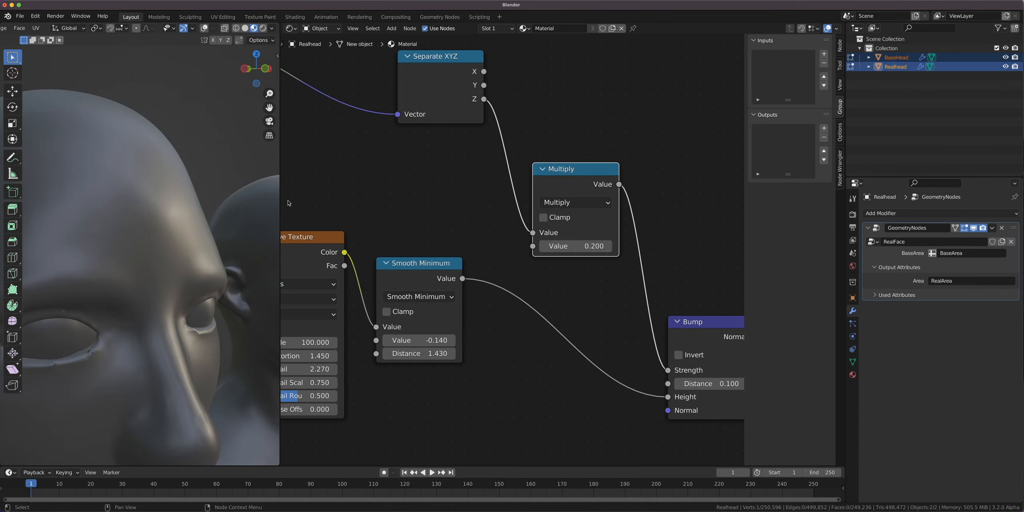
Test the reduced wrinkles in Edit Mode by trial-moving the forehead vertex from the side and front, cancelling each move.
key(Tab)
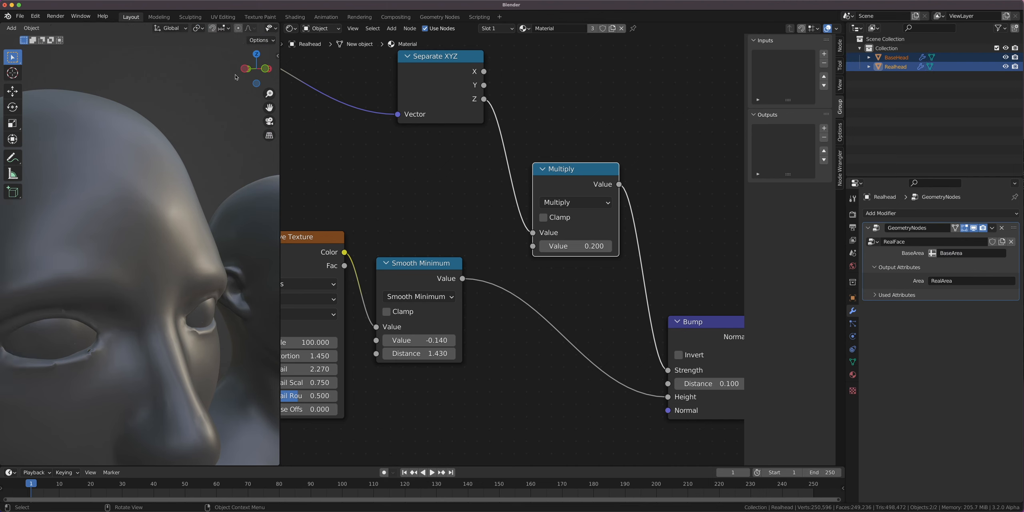
key(Tab)
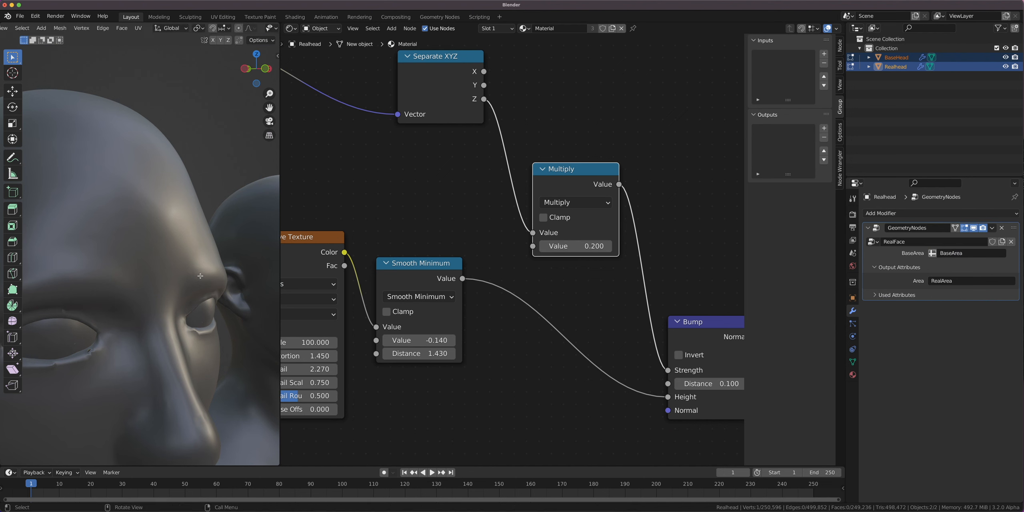
key(g)
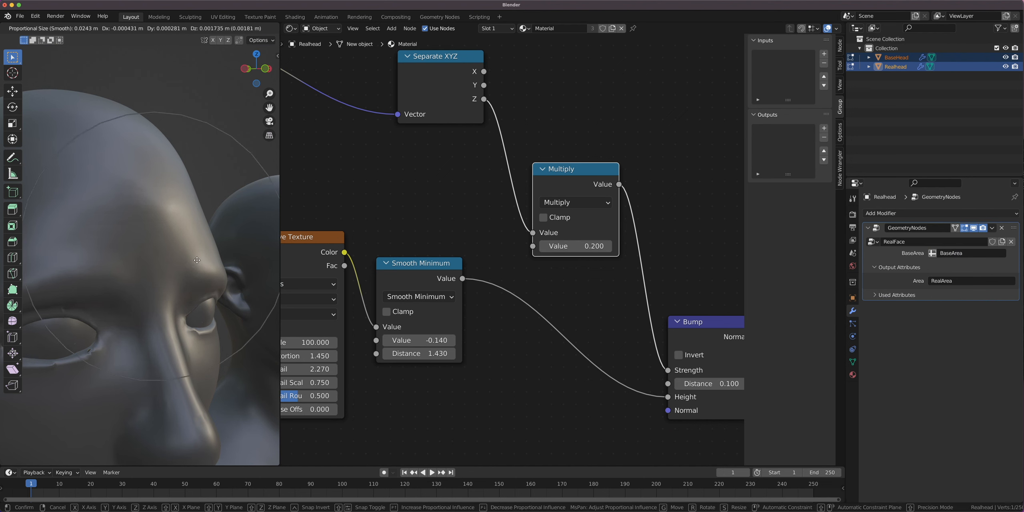
right_click(186, 235)
middle_drag(223, 280, 185, 300)
scroll(183, 285, down, 3)
key(g)
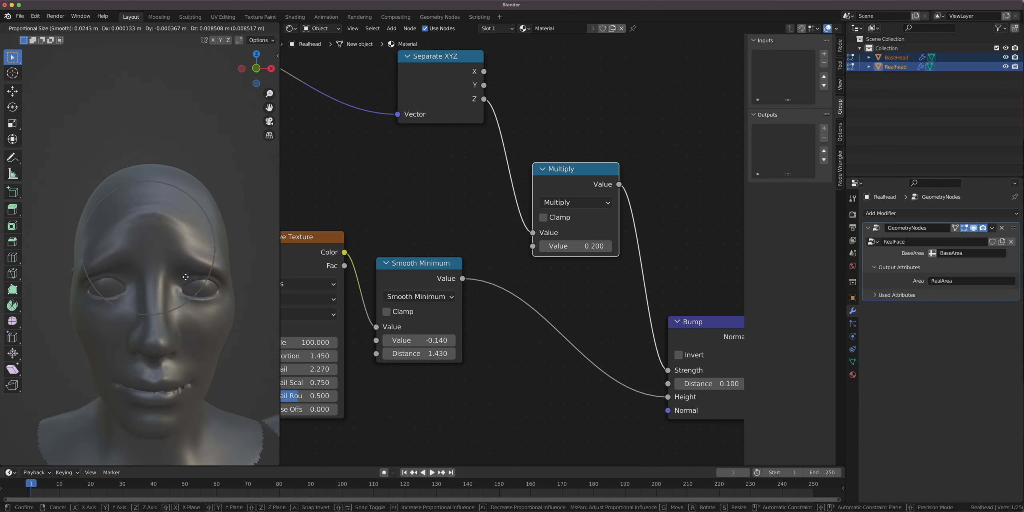
right_click(180, 274)
scroll(169, 279, up, 3)
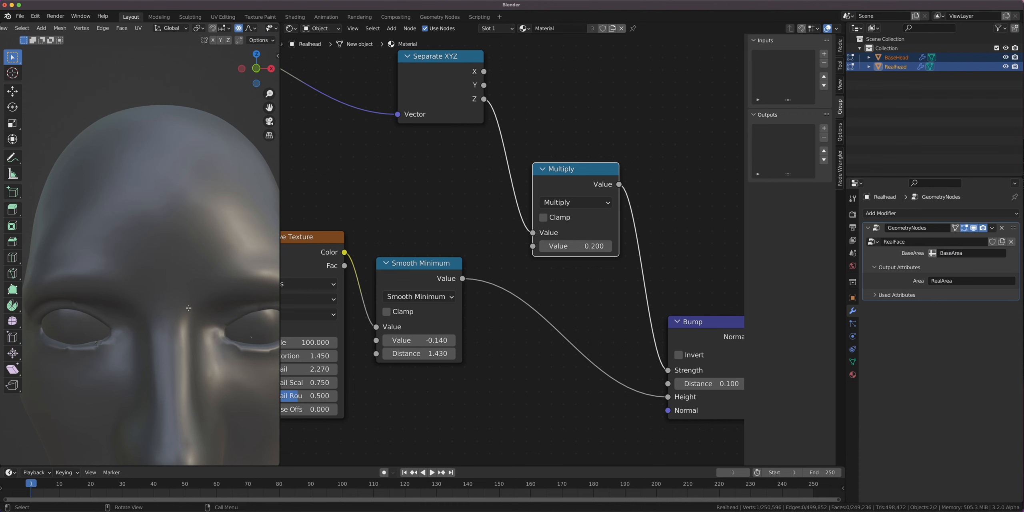
Trial-move the forehead vertex while shrinking and enlarging the proportional editing radius to compare the wrinkles, and cancel the move.
key(g)
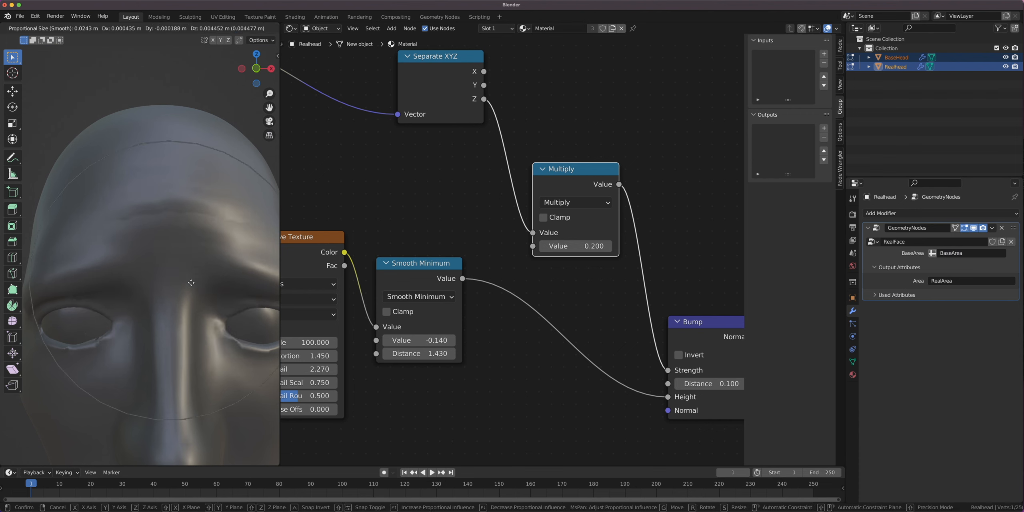
scroll(191, 282, up, 8)
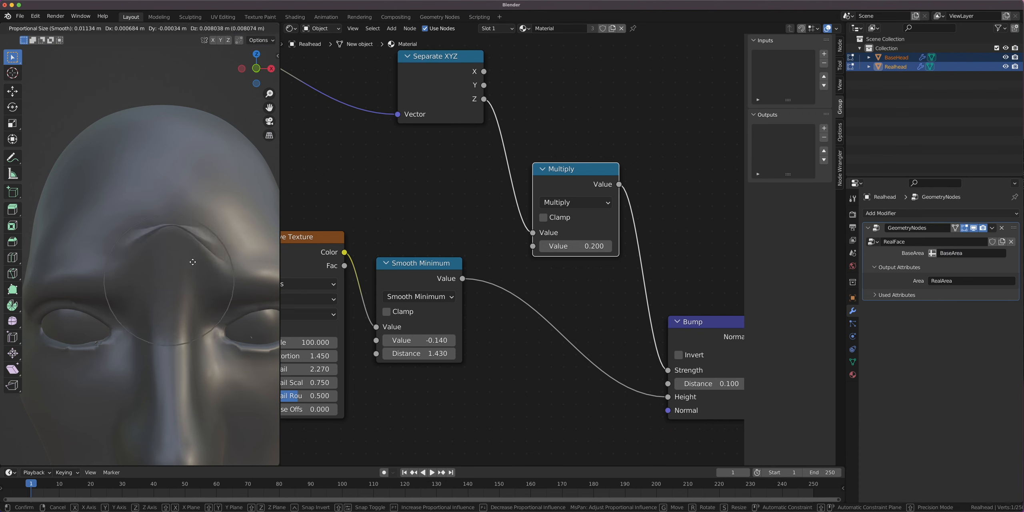
scroll(192, 262, down, 6)
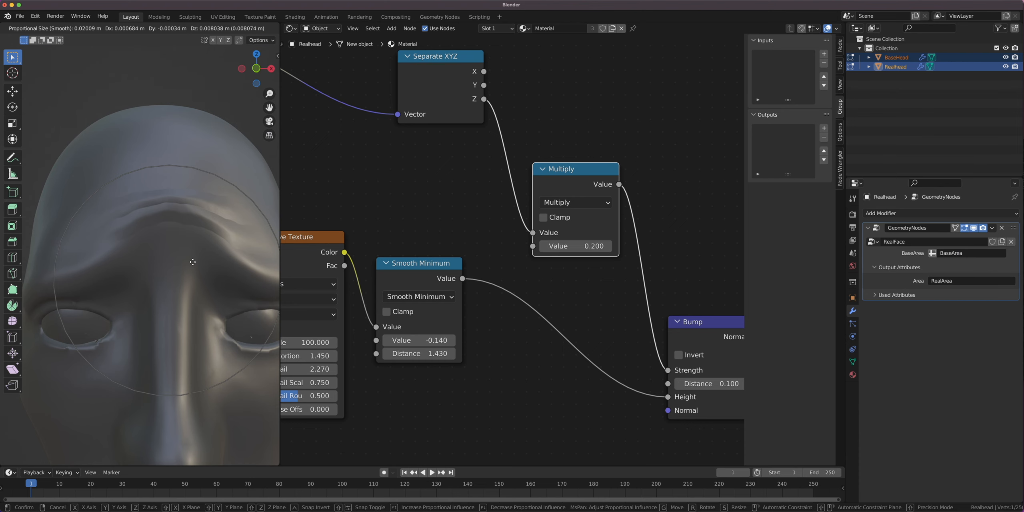
right_click(196, 264)
Switch the node area to the Geometry Node Editor and bring the RealFace tree's ColorRamp node into view.
click(291, 29)
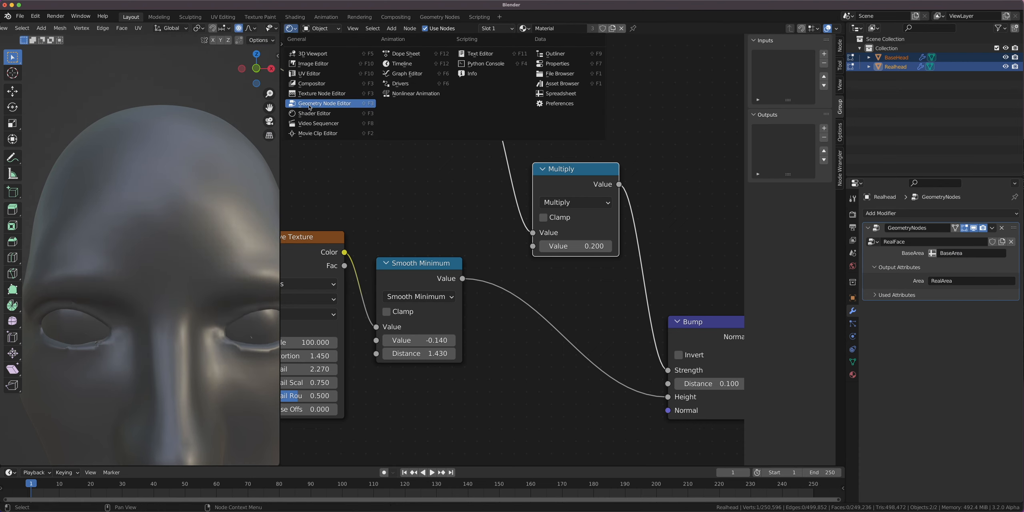
click(310, 106)
scroll(539, 214, down, 8)
scroll(540, 214, up, 5)
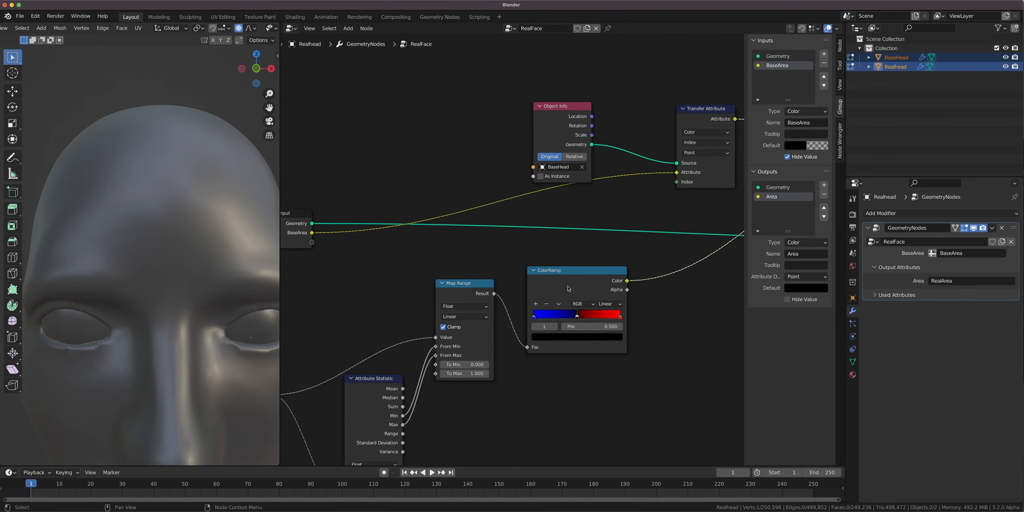
Set the ColorRamp's interpolation to B-Spline and add a colour stop at position 0.25 between the blue and black stops.
scroll(583, 276, up, 2)
click(645, 247)
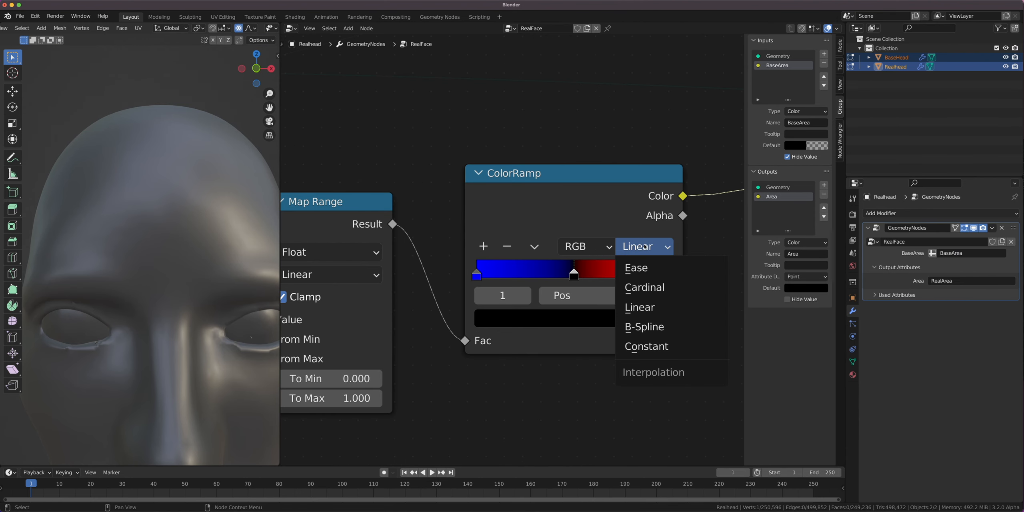
click(645, 326)
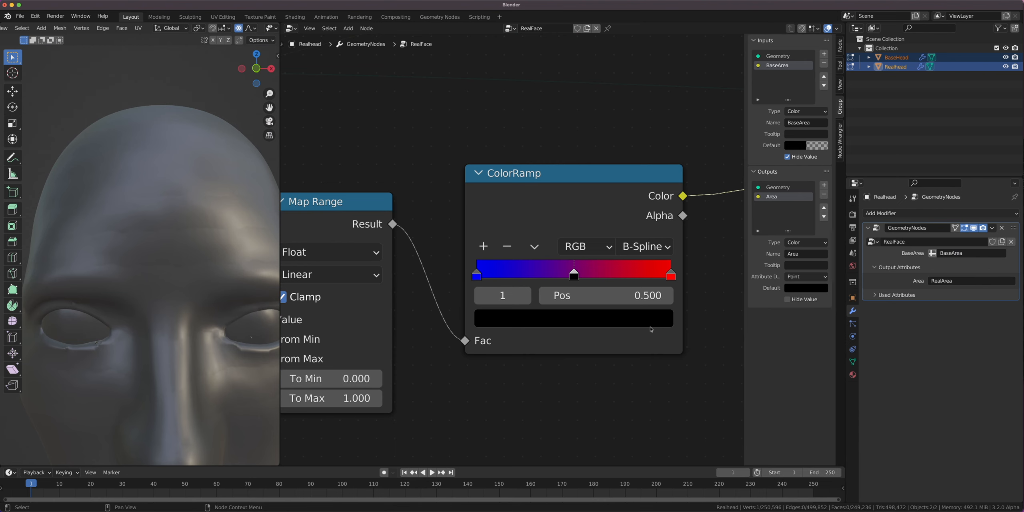
click(484, 246)
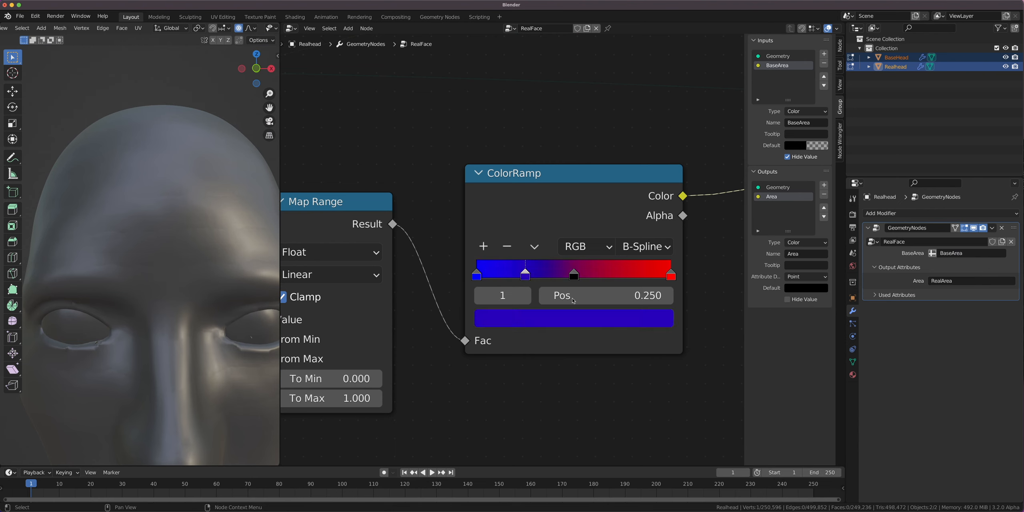
Make the ColorRamp stop between blue and the middle black stop black, and move it to position about 0.444.
click(520, 318)
drag(630, 161, 631, 189)
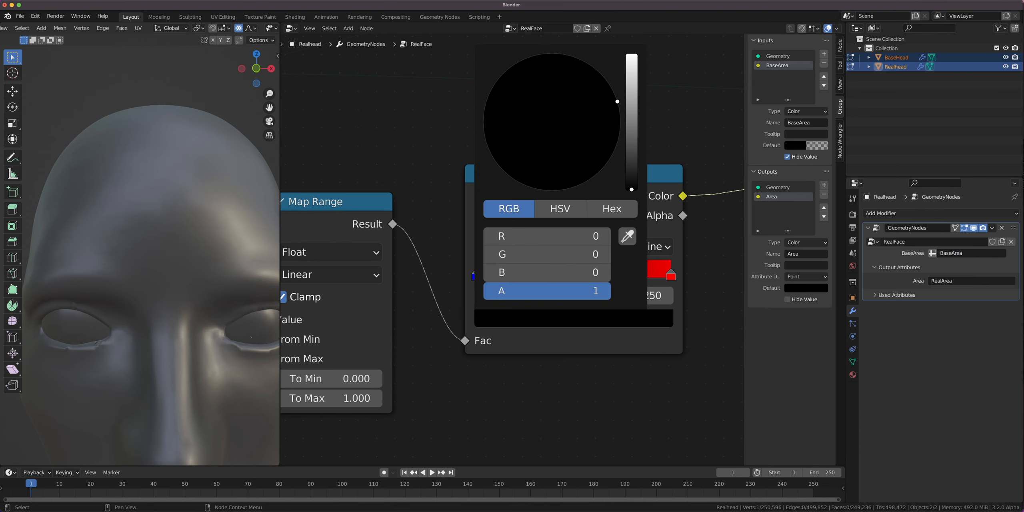
drag(526, 275, 565, 276)
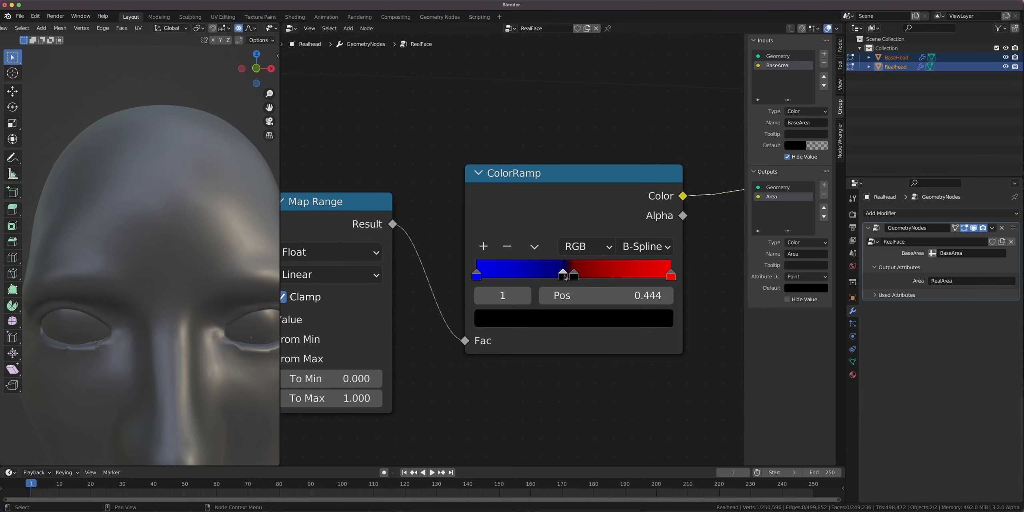
Add another colour stop to the ColorRamp, place it at about 0.558 on the red side of the middle stop, and make it black.
click(526, 296)
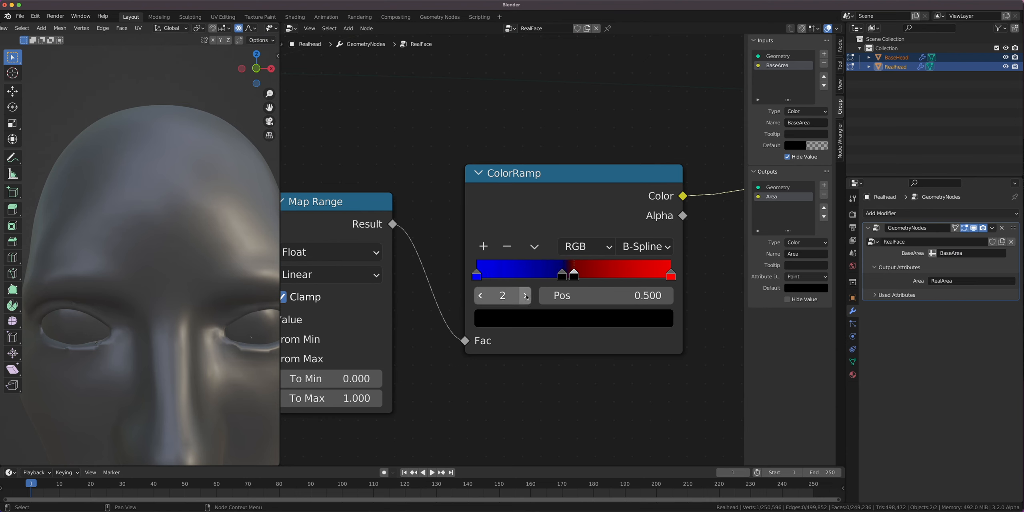
click(484, 246)
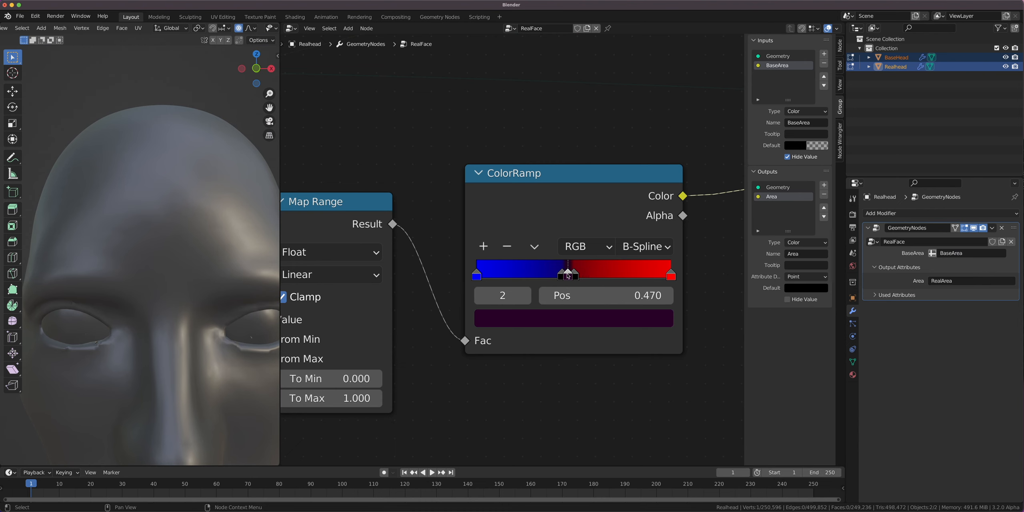
drag(568, 276, 585, 276)
click(584, 319)
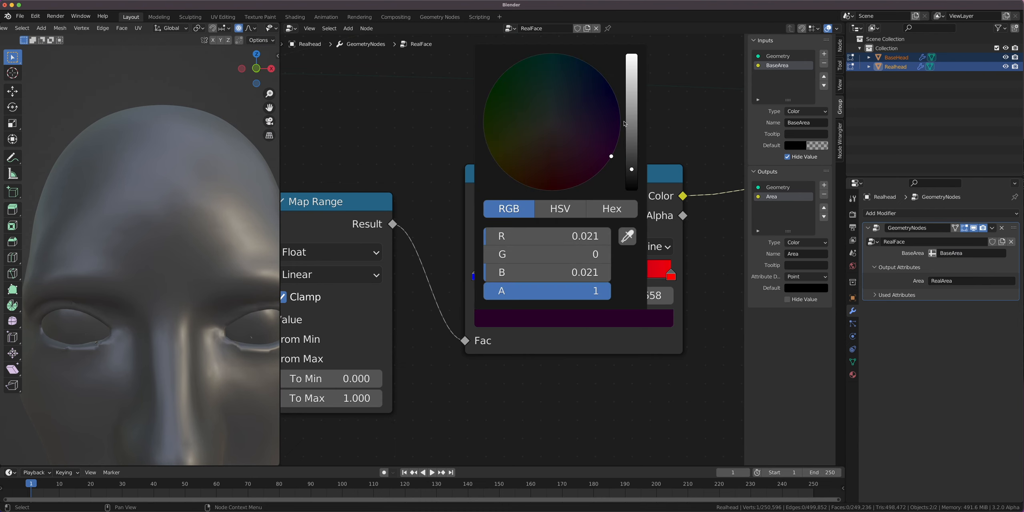
drag(631, 169, 632, 190)
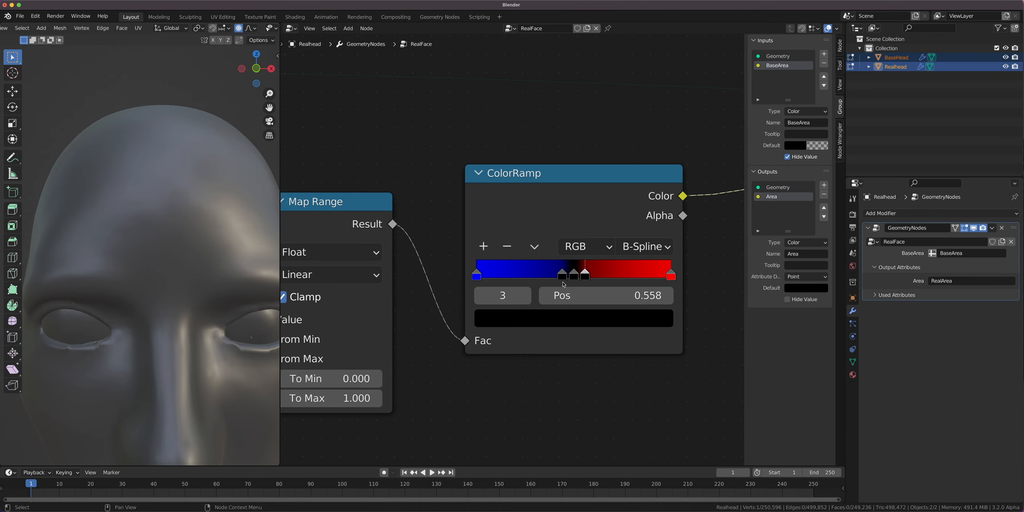
Set the position of the black stop on the blue side of the ColorRamp to 0.3.
click(557, 274)
drag(557, 274, 541, 275)
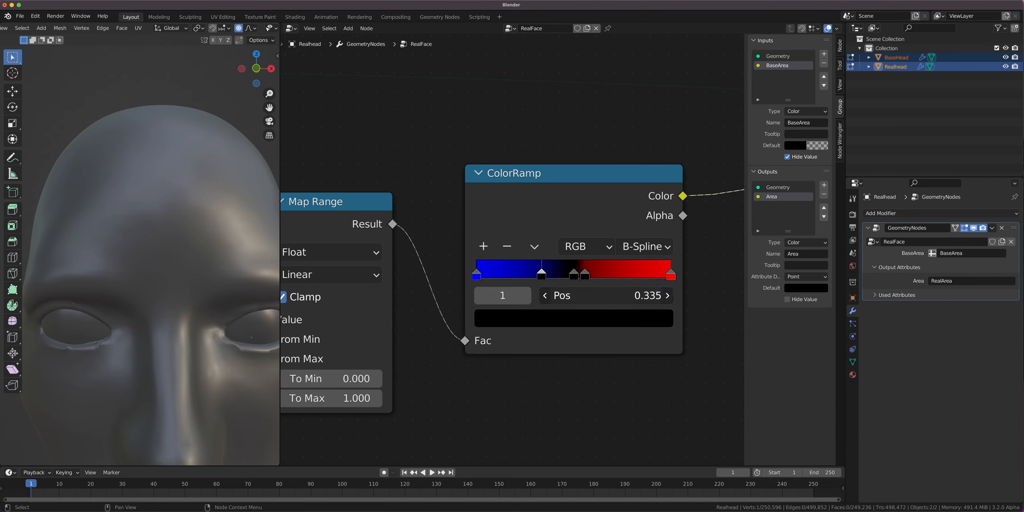
double_click(603, 290)
key(BackSpace)
key(BackSpace)
key(BackSpace)
key(BackSpace)
key(Return)
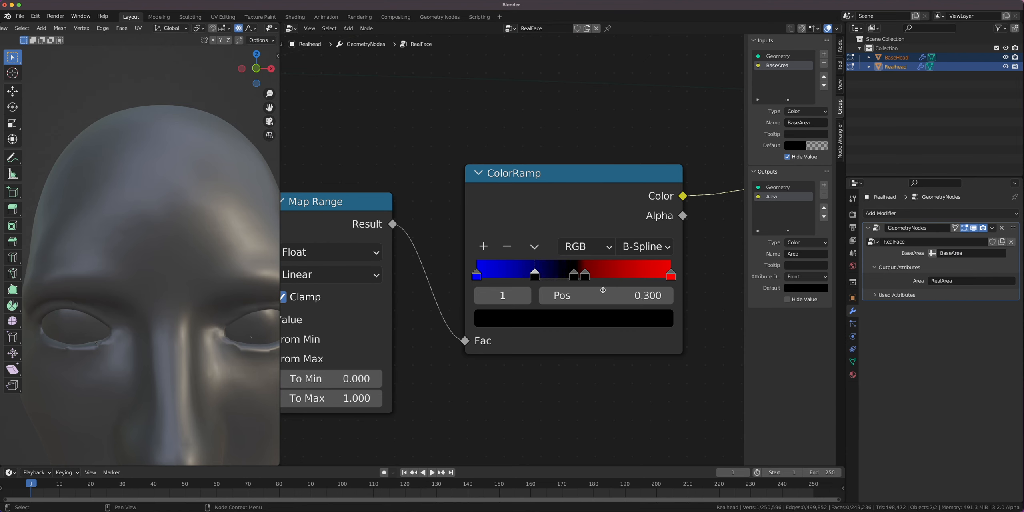
Set the position of the black stop on the red side of the ColorRamp to 0.7.
click(525, 296)
click(526, 296)
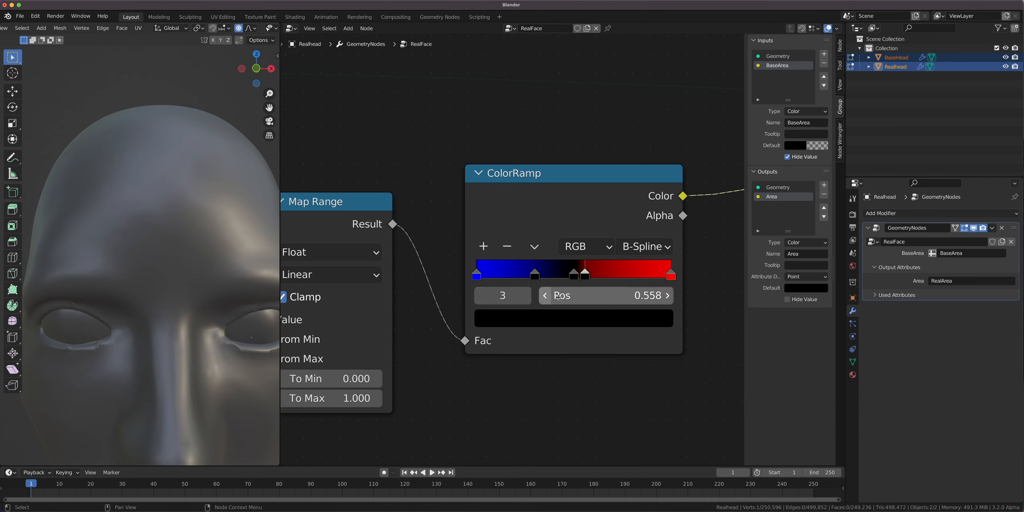
click(586, 295)
click(585, 295)
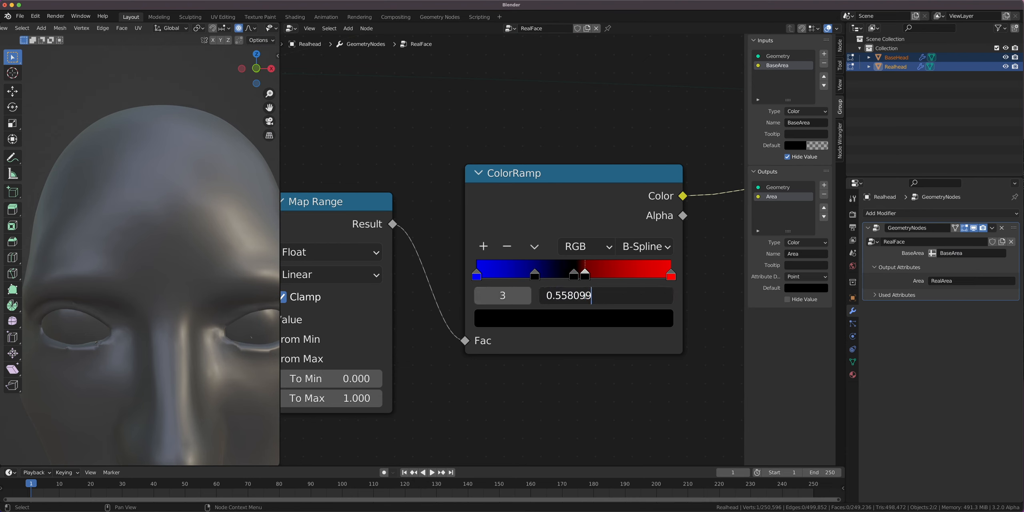
key(BackSpace)
key(BackSpace)
key(BackSpace)
key(BackSpace)
key(BackSpace)
key(Return)
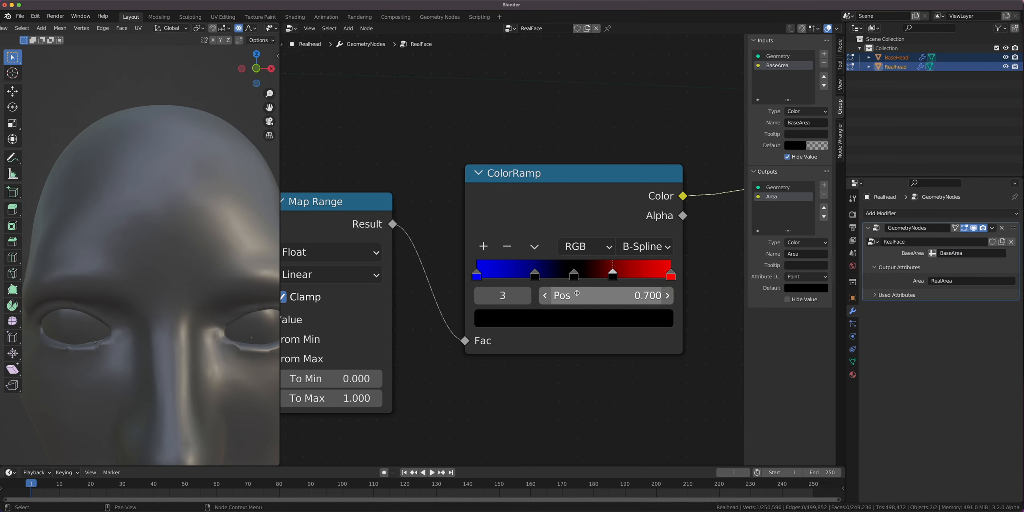
Copy the refined ColorRamp node from the RealFace node tree.
scroll(569, 324, up, 2)
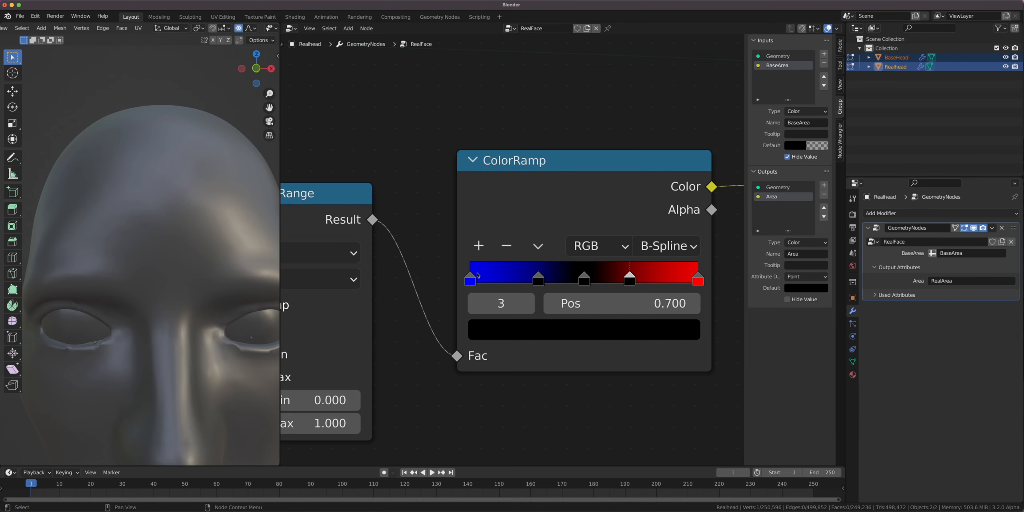
click(566, 179)
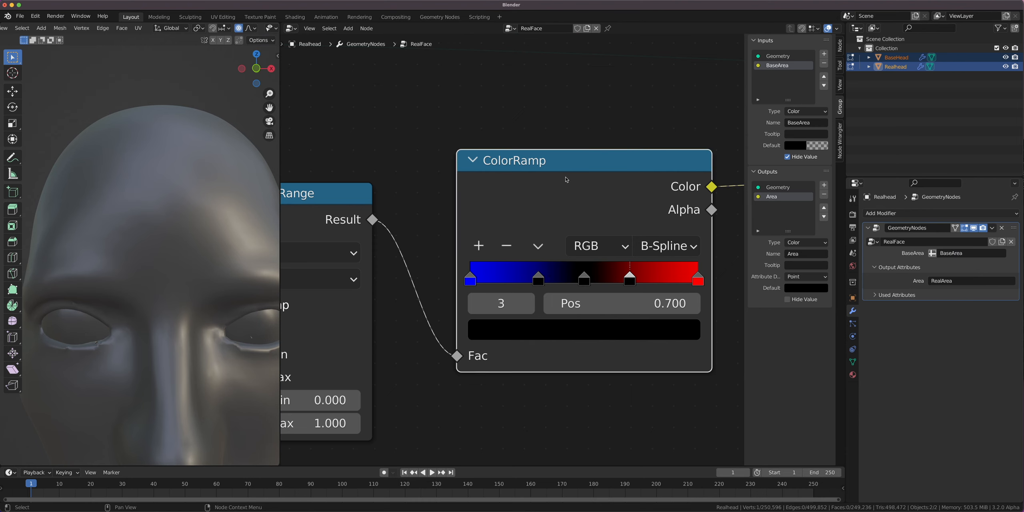
right_click(567, 177)
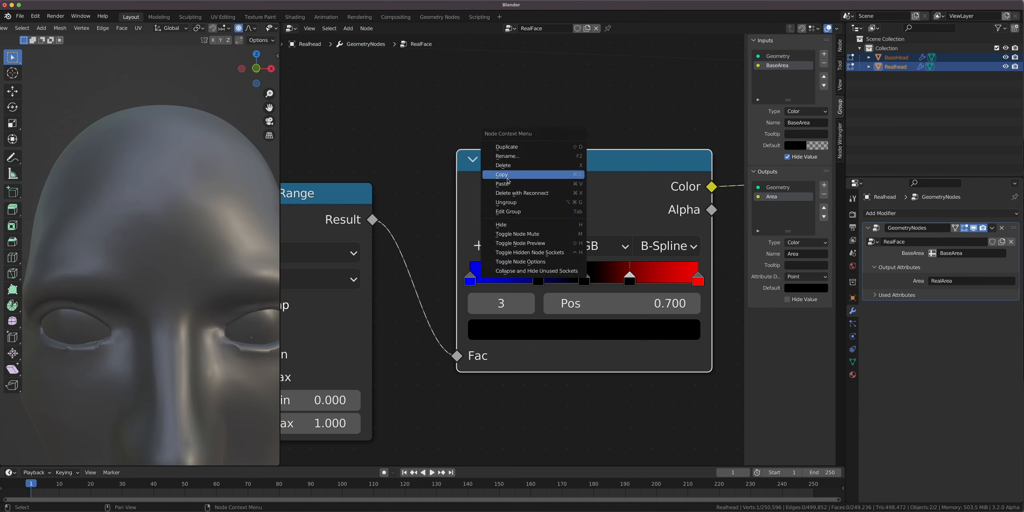
key(Escape)
Switch to Object Mode and select the BaseHead object to bring up its geometry node tree.
scroll(627, 175, down, 3)
click(896, 57)
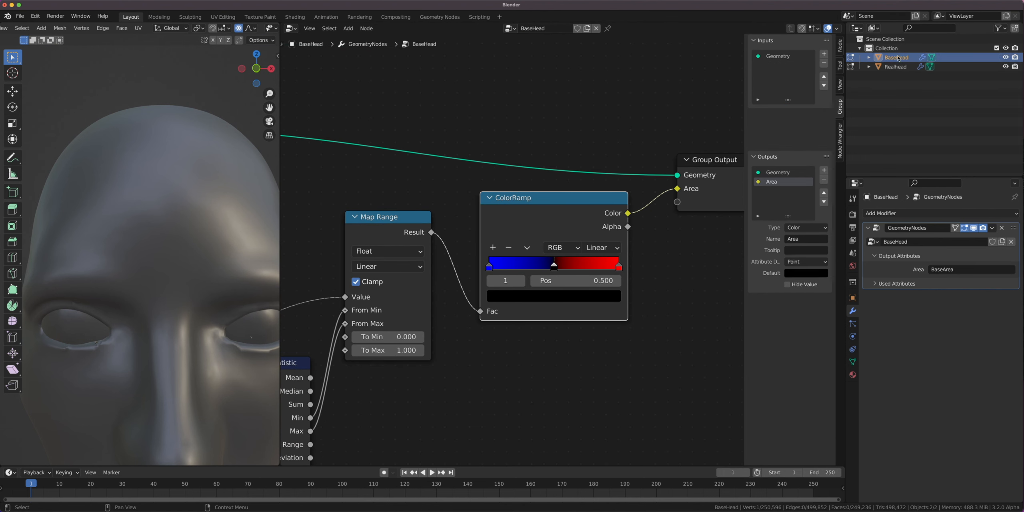
scroll(40, 32, left, 5)
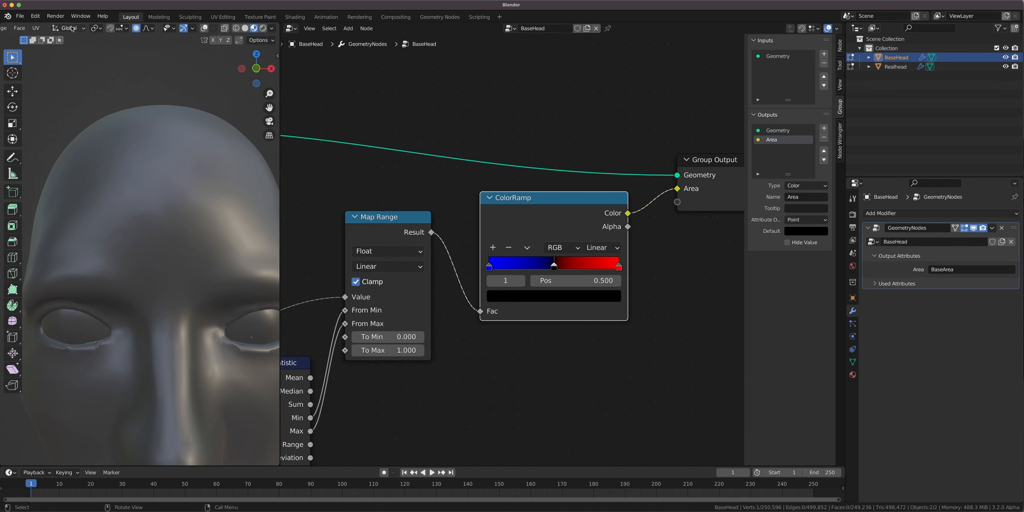
click(40, 29)
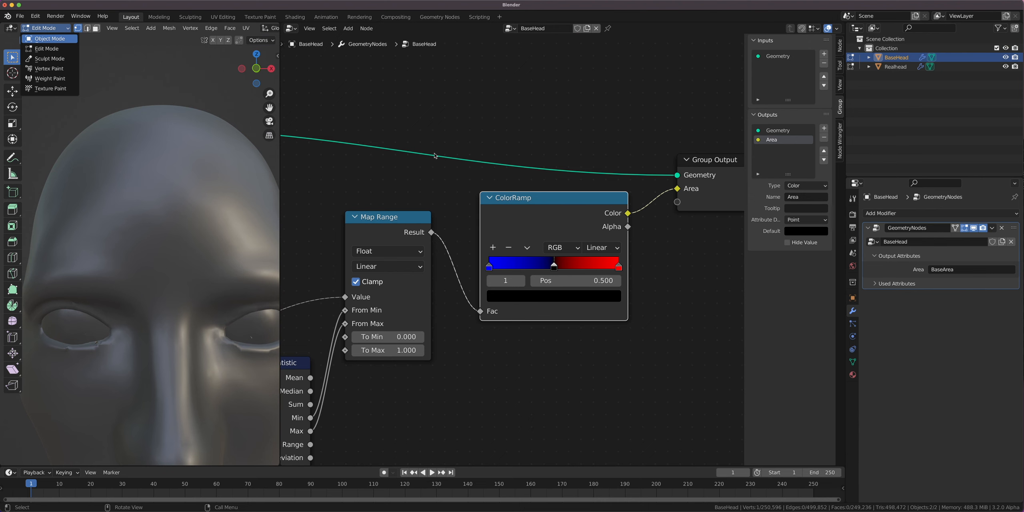
click(896, 67)
click(897, 57)
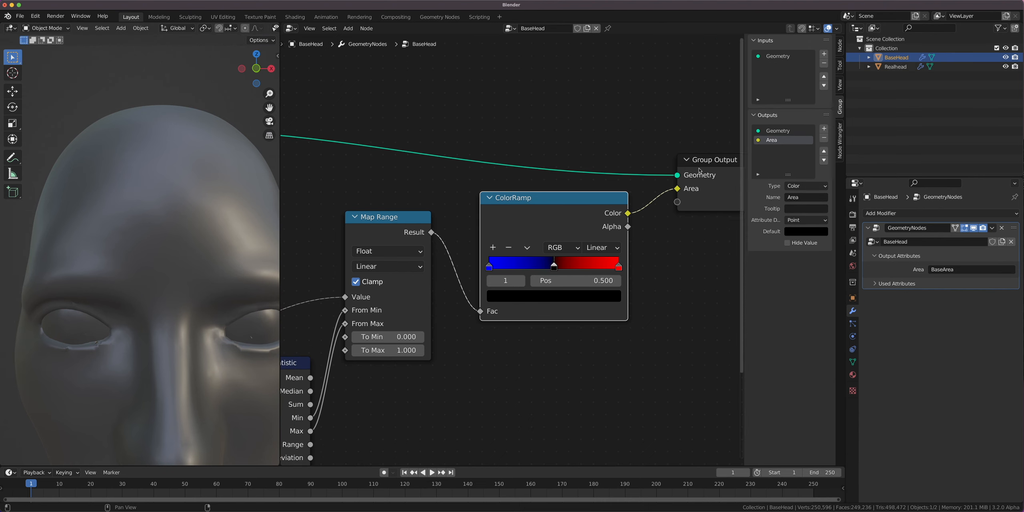
Paste the copied ColorRamp into the BaseHead tree and connect it between the Map Range Result and the Group Output's Area input.
click(625, 363)
key(super+v)
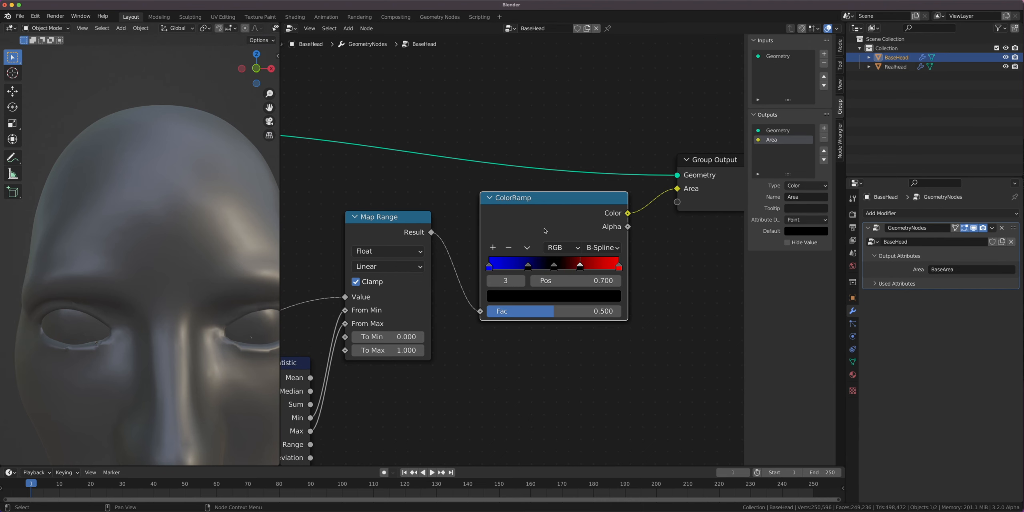
drag(545, 231, 566, 340)
drag(431, 232, 501, 420)
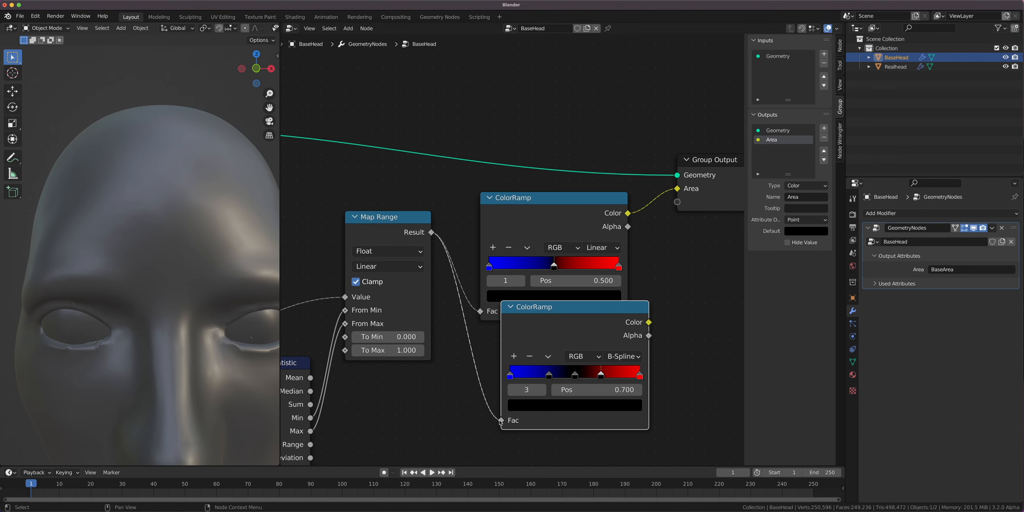
drag(649, 322, 677, 188)
Delete the old Linear ColorRamp from the BaseHead tree and move the B-Spline ColorRamp into its place.
click(556, 216)
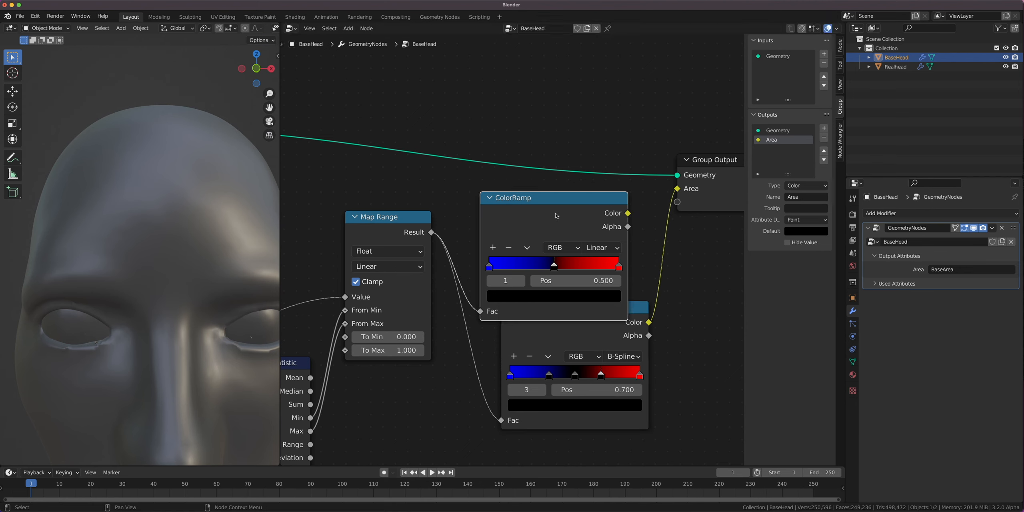
key(ctrl+x)
drag(571, 308, 559, 214)
Select the Realhead in the viewport, enter Edit Mode on it, and hide the viewport overlays.
scroll(168, 279, down, 1)
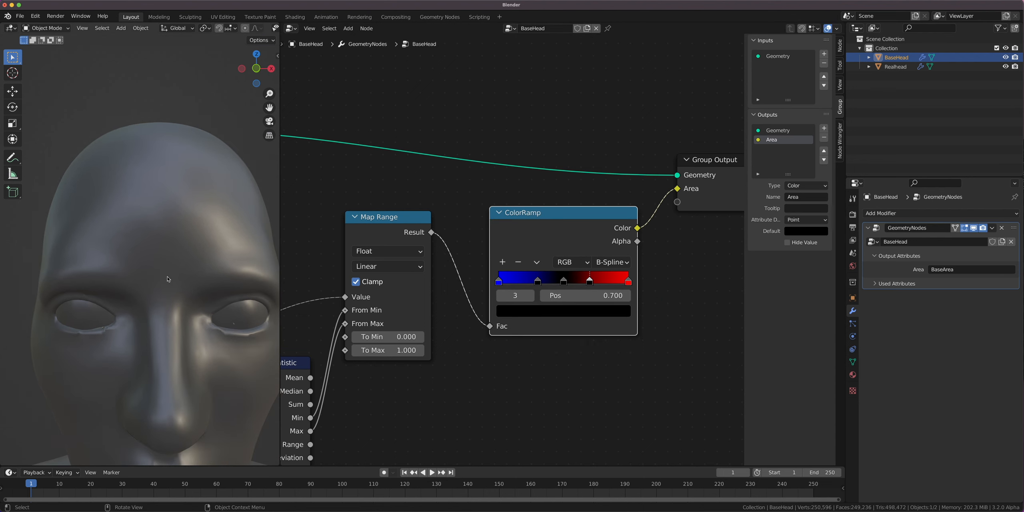
scroll(209, 33, down, 3)
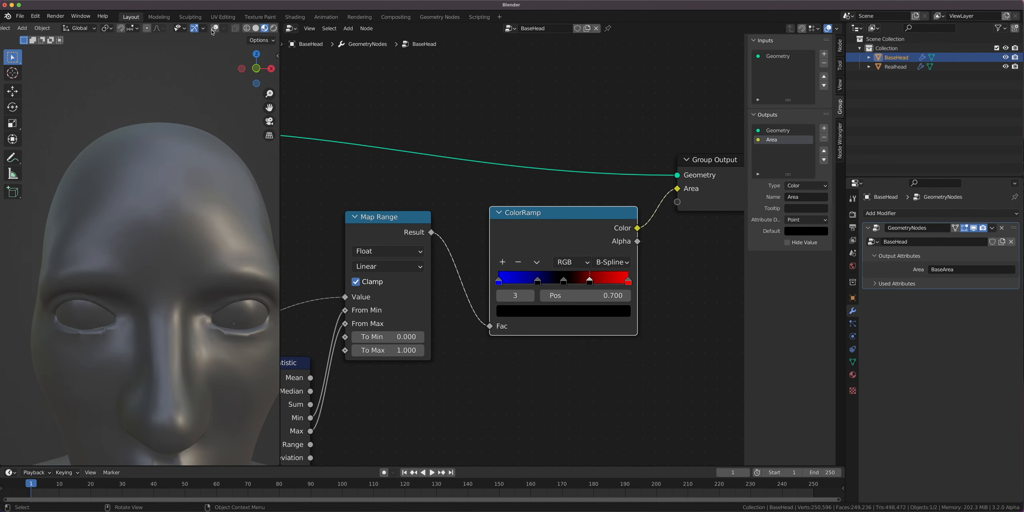
middle_drag(129, 214, 156, 207)
click(157, 206)
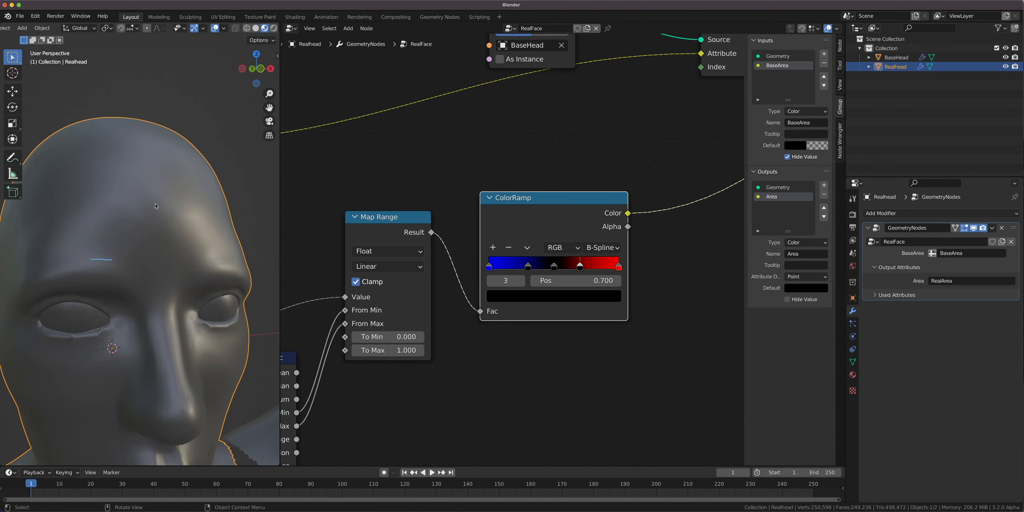
key(Tab)
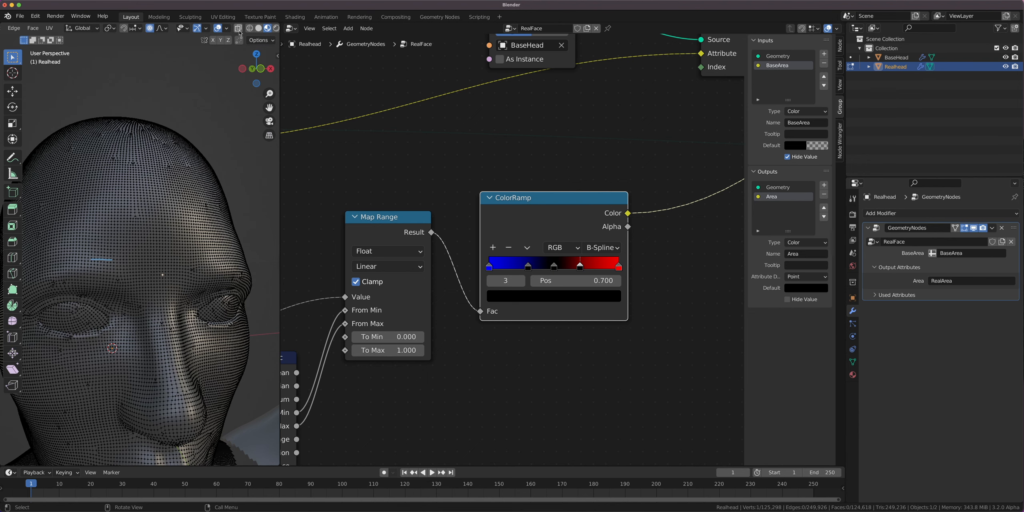
click(218, 28)
scroll(174, 272, up, 1)
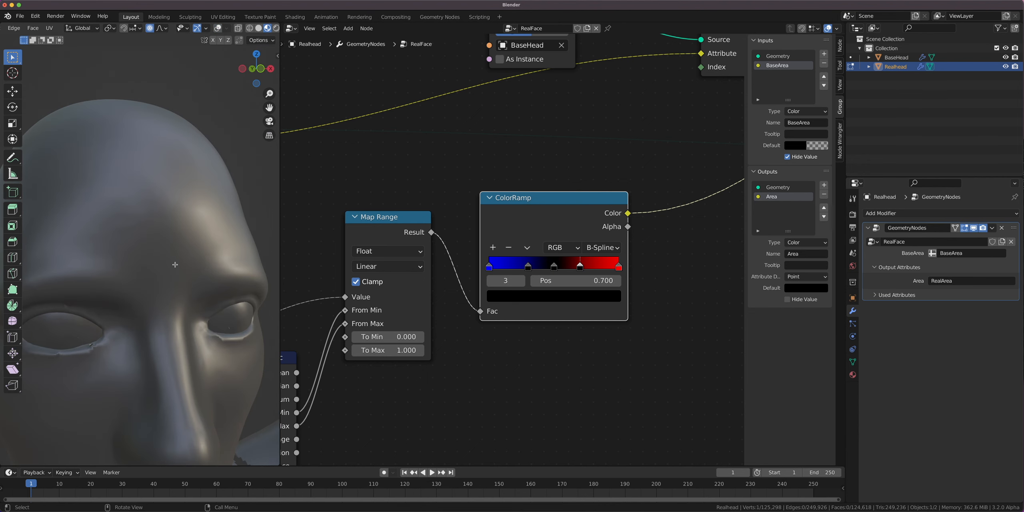
Test the forehead wrinkles by trial-moving the forehead vertex from the three-quarter and side views, cancelling each move.
key(g)
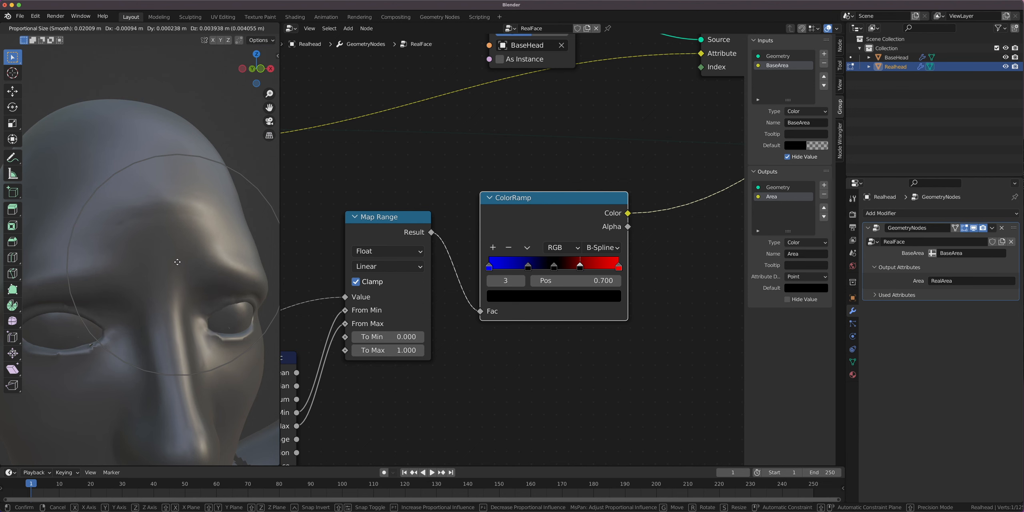
right_click(147, 176)
middle_drag(147, 176, 131, 162)
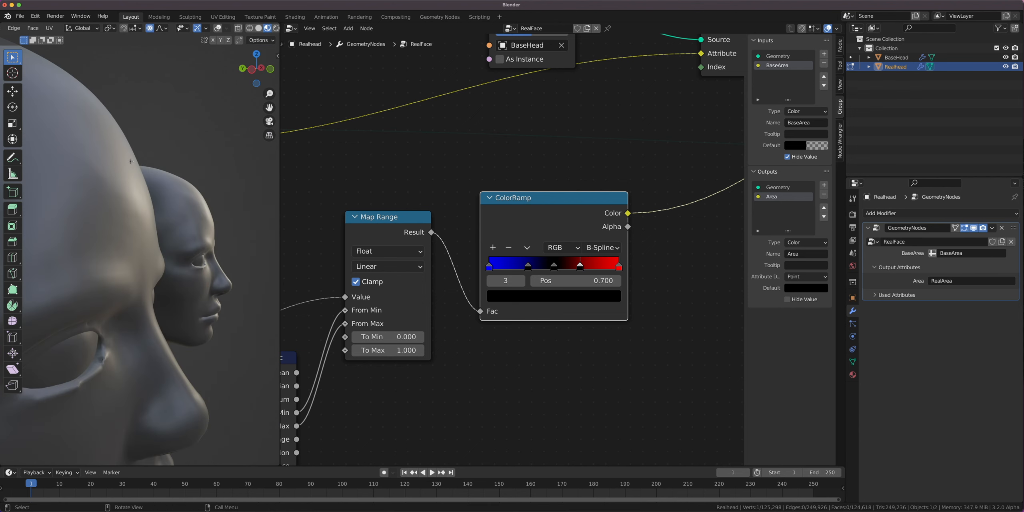
key(g)
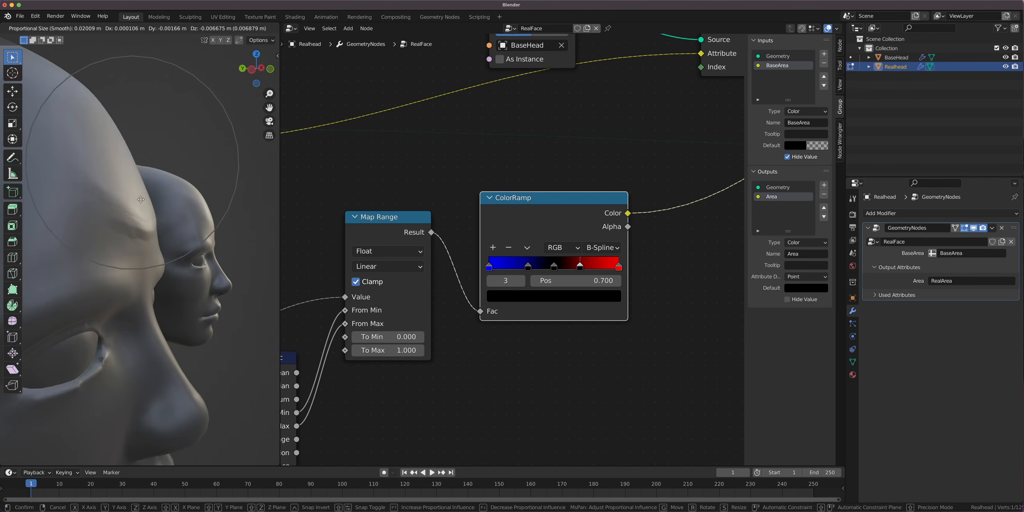
right_click(146, 213)
Trial-move the forehead vertex from the front with a changed proportional editing radius to check the wrinkles on the whole head.
middle_drag(146, 213, 158, 251)
scroll(151, 237, up, 1)
key(g)
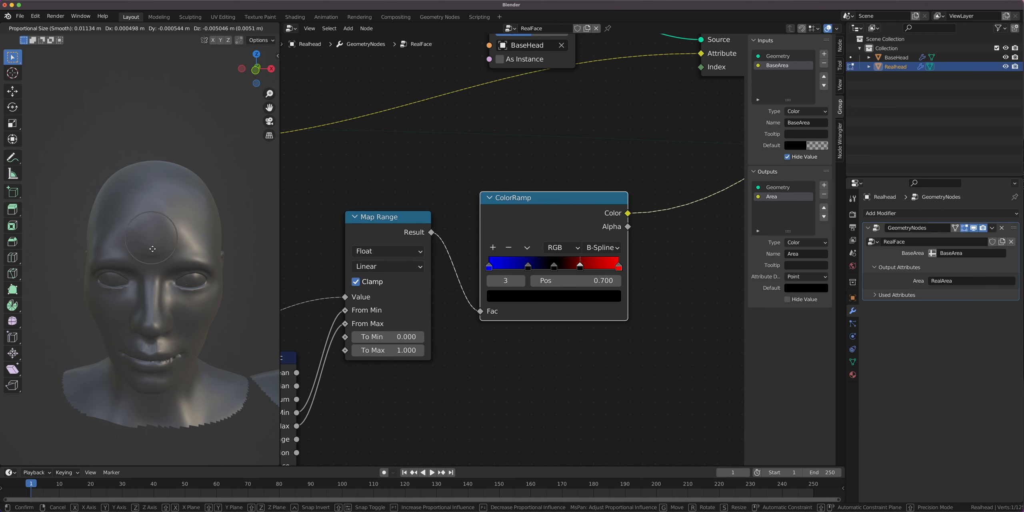
scroll(151, 256, down, 2)
click(150, 264)
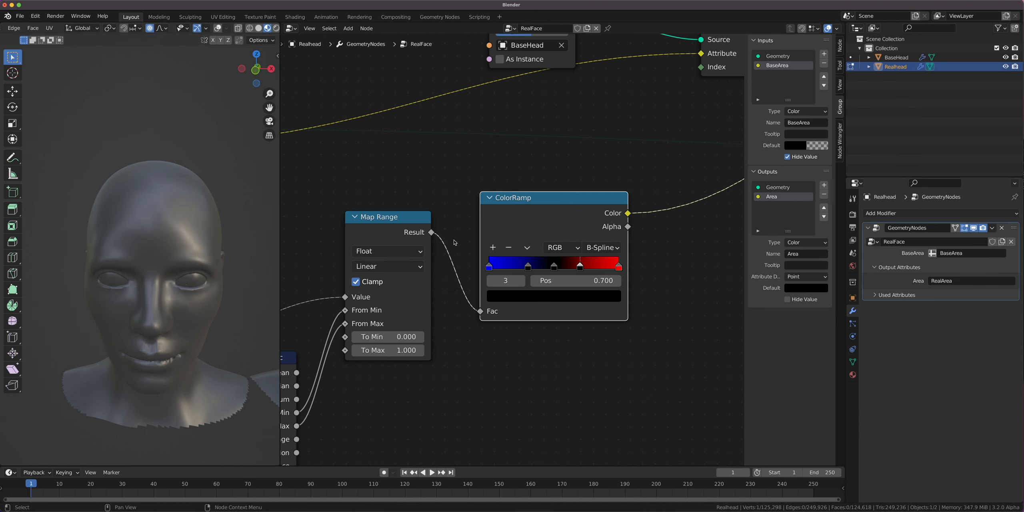
Switch the node area to the Shader Editor and set the Multiply node feeding the Bump strength to 0.35.
scroll(514, 250, down, 2)
click(291, 28)
click(316, 113)
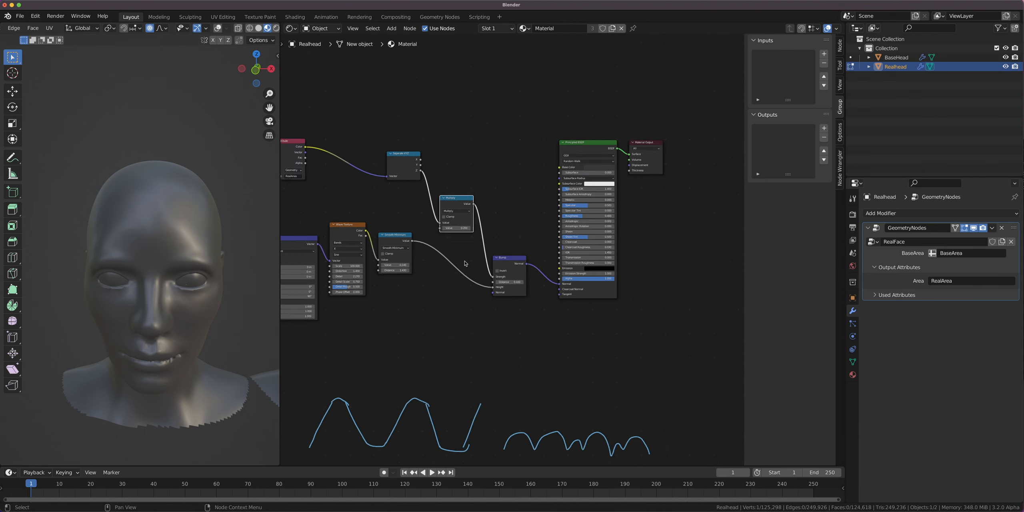
scroll(512, 256, up, 2)
click(422, 208)
text(0.)
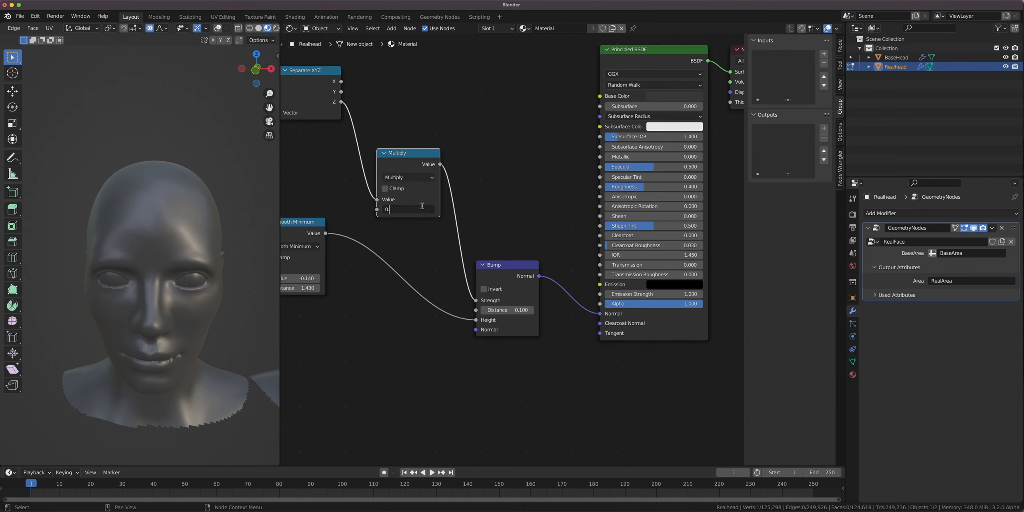
text(25)
key(Return)
Move the Realhead's forehead vertex down, and move a vertex between the brows up to test the forehead wrinkles.
scroll(186, 204, up, 4)
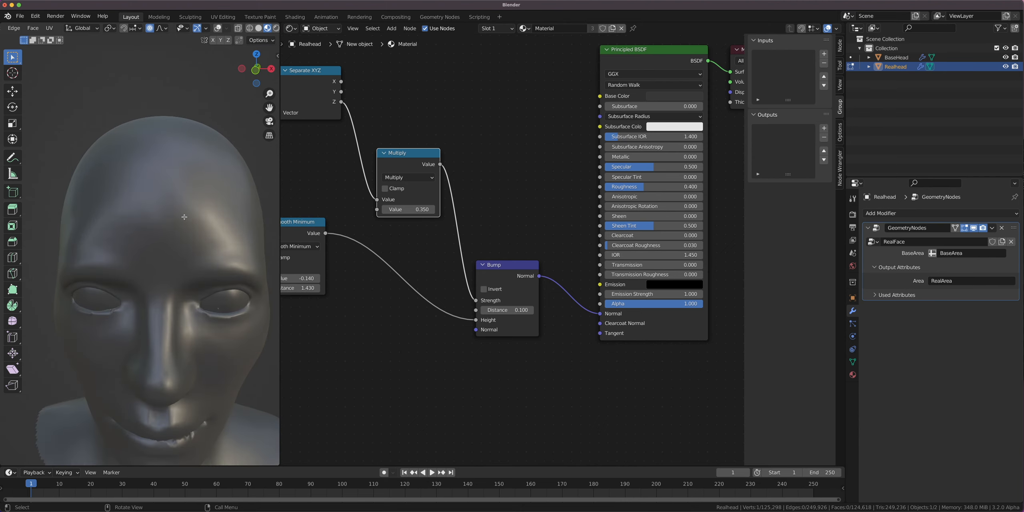
middle_drag(186, 204, 166, 217)
key(g)
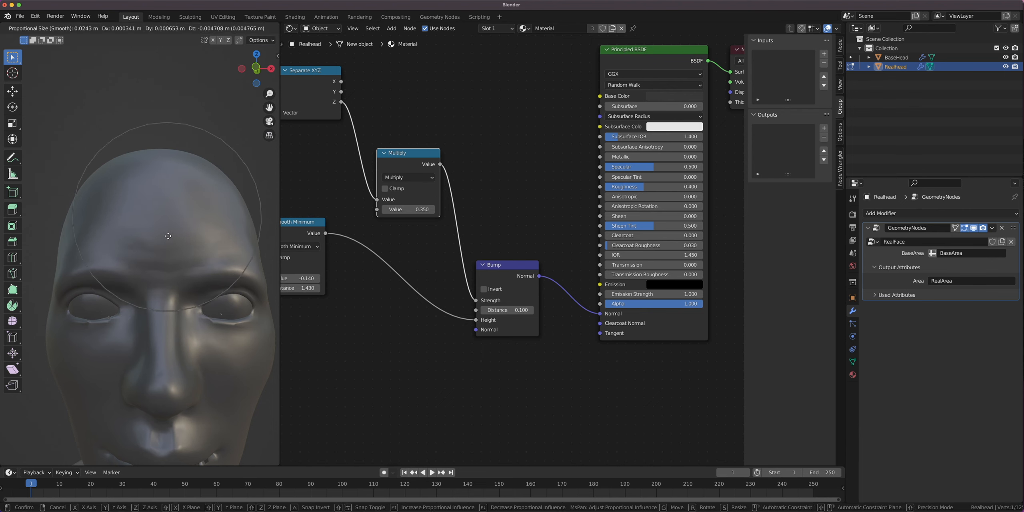
click(168, 235)
middle_drag(168, 272, 102, 261)
scroll(224, 252, down, 4)
scroll(200, 261, up, 4)
click(153, 274)
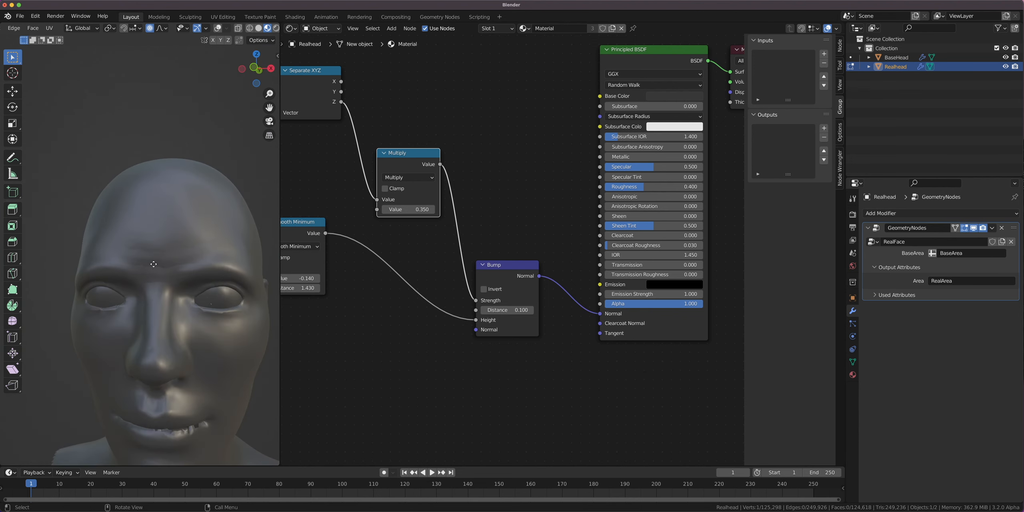
key(g)
click(152, 254)
Raise a cheek vertex beside the mouth from the three-quarter view to test the wrinkles under the eye.
middle_drag(152, 256, 121, 316)
scroll(199, 274, down, 4)
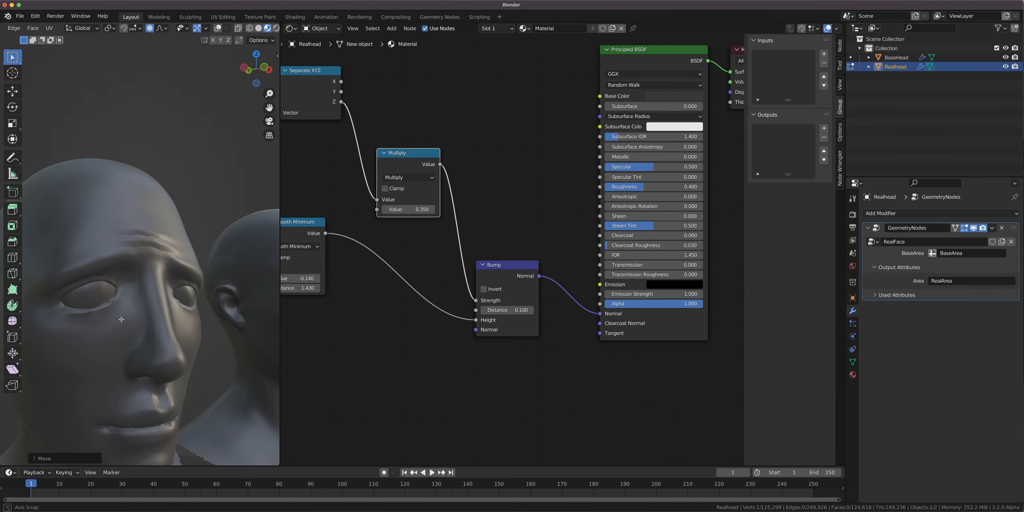
scroll(121, 316, up, 3)
click(130, 332)
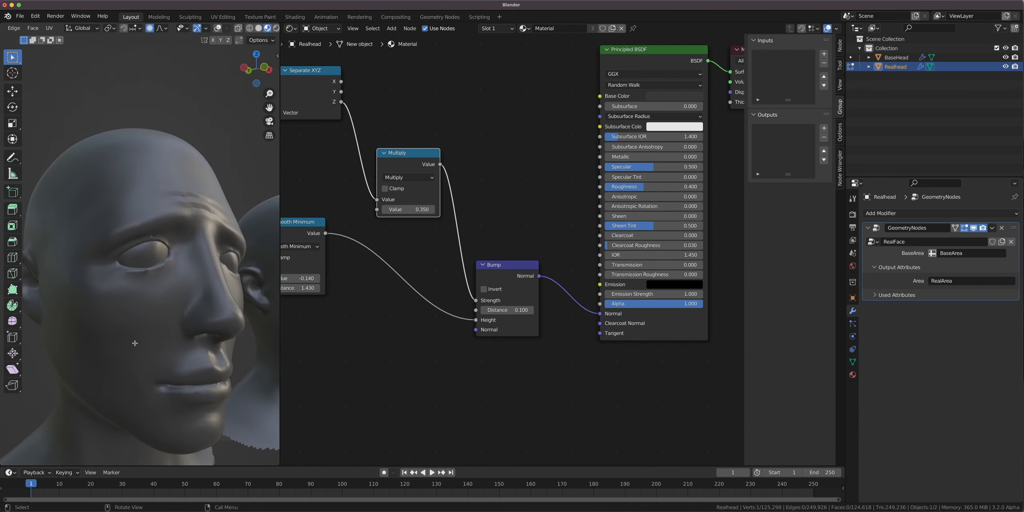
key(g)
right_click(138, 323)
key(g)
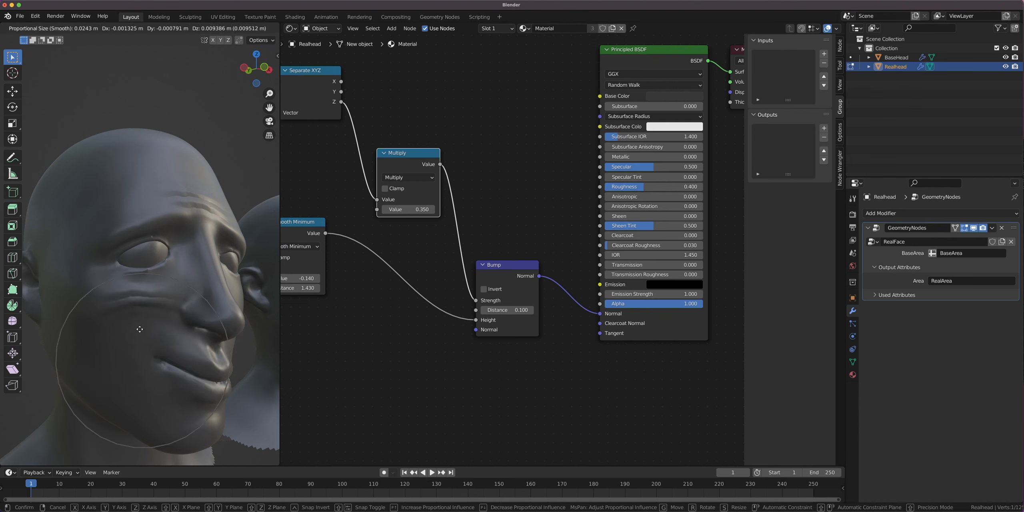
click(139, 328)
Raise a second vertex near the mouth, leave Edit Mode, and inspect the wrinkles on the deformed face.
scroll(140, 329, down, 4)
middle_drag(152, 332, 124, 334)
scroll(212, 314, up, 4)
middle_drag(215, 313, 191, 299)
click(224, 338)
key(g)
click(222, 309)
scroll(221, 309, down, 4)
key(Tab)
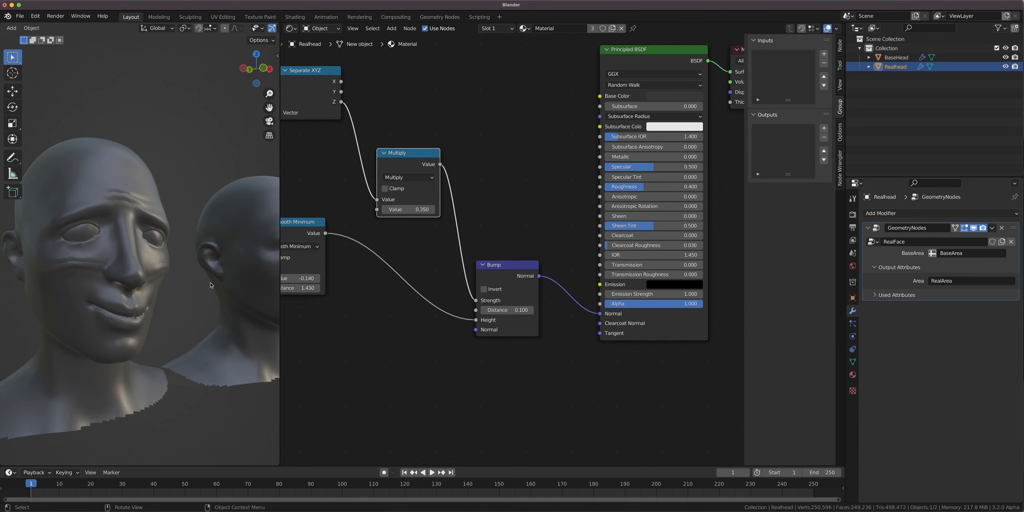
mouse_move(222, 293)
middle_down()
mouse_move(76, 293)
mouse_move(225, 302)
middle_up()
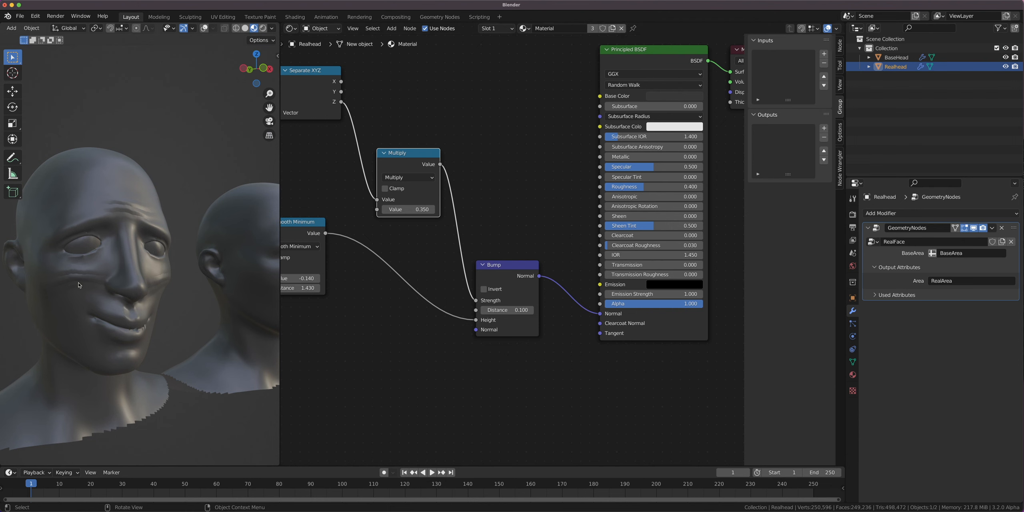
Show the viewport overlays again and undo the test moves on the Realhead's mesh in Edit Mode.
click(204, 28)
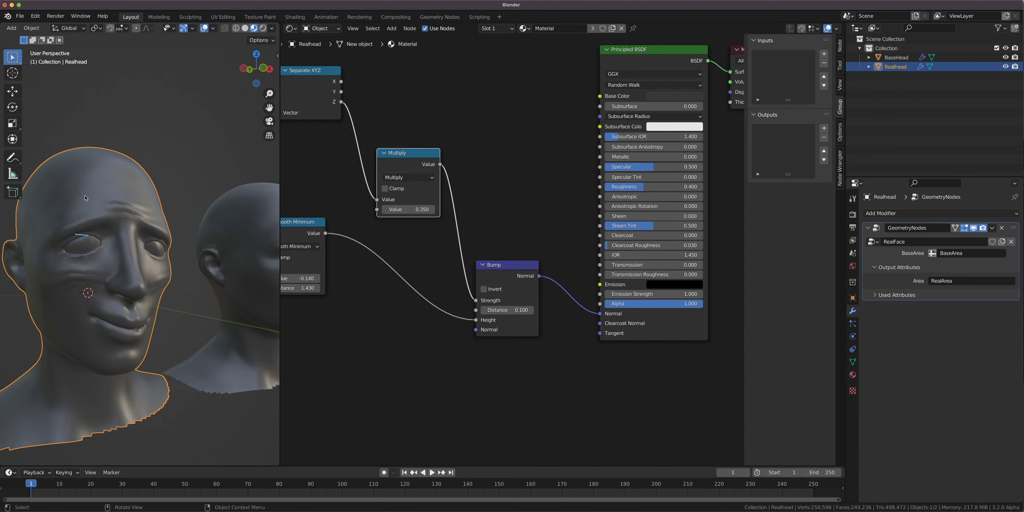
key(Tab)
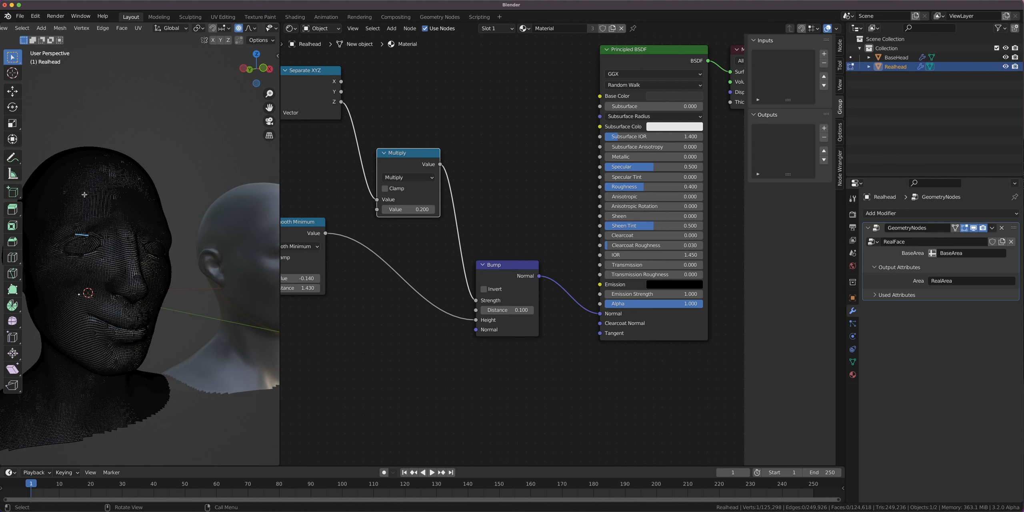
key(ctrl+z)
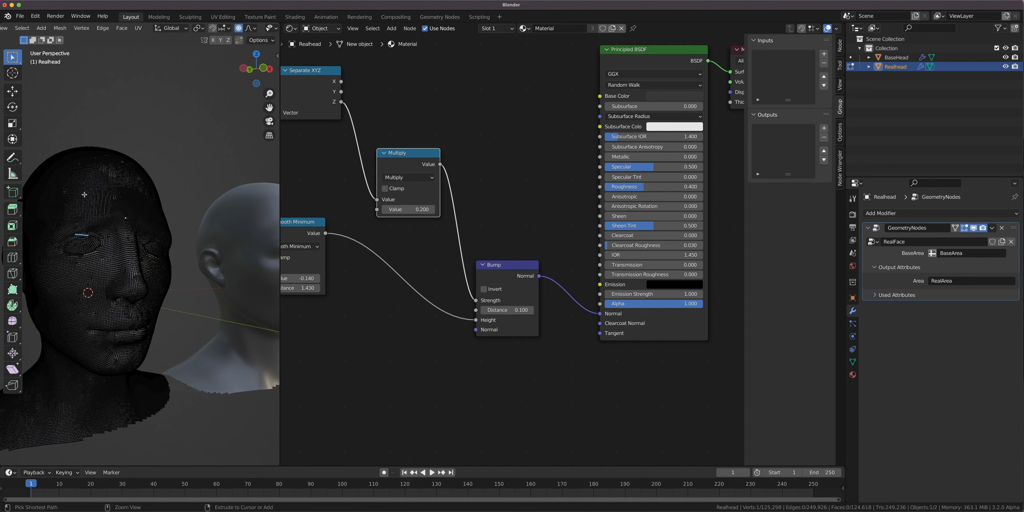
key(ctrl+z)
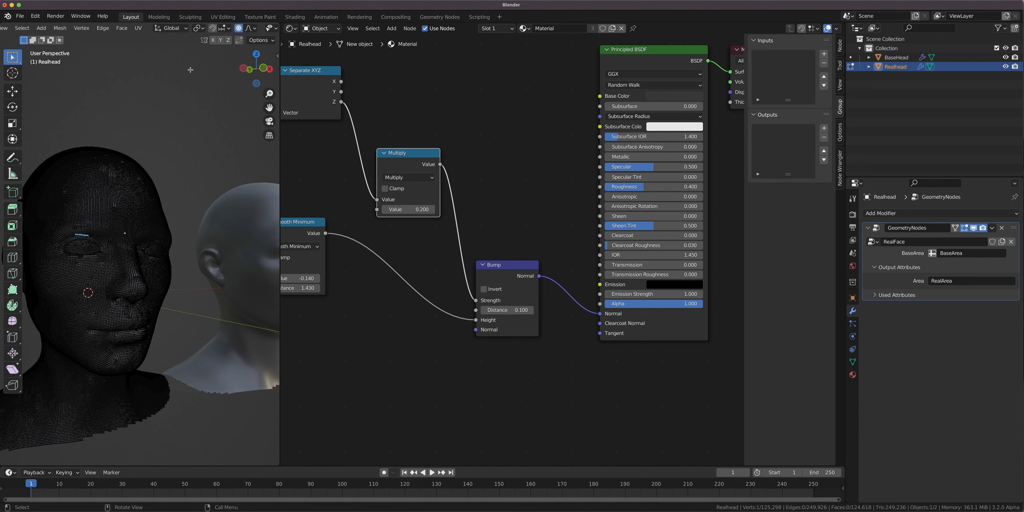
key(Tab)
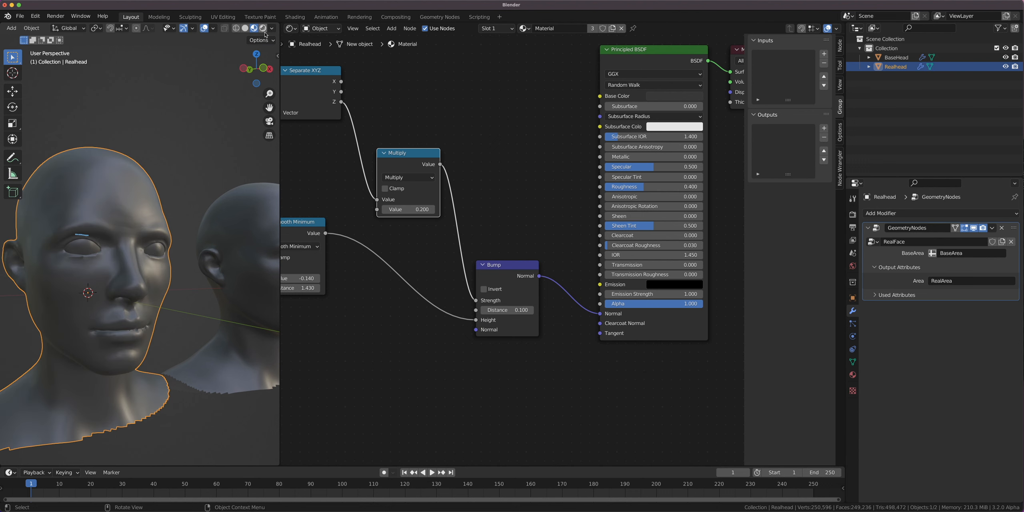
Move the selected inner brow vertex in Edit Mode from the front view so that the brows are lowered into a frown.
key(Tab)
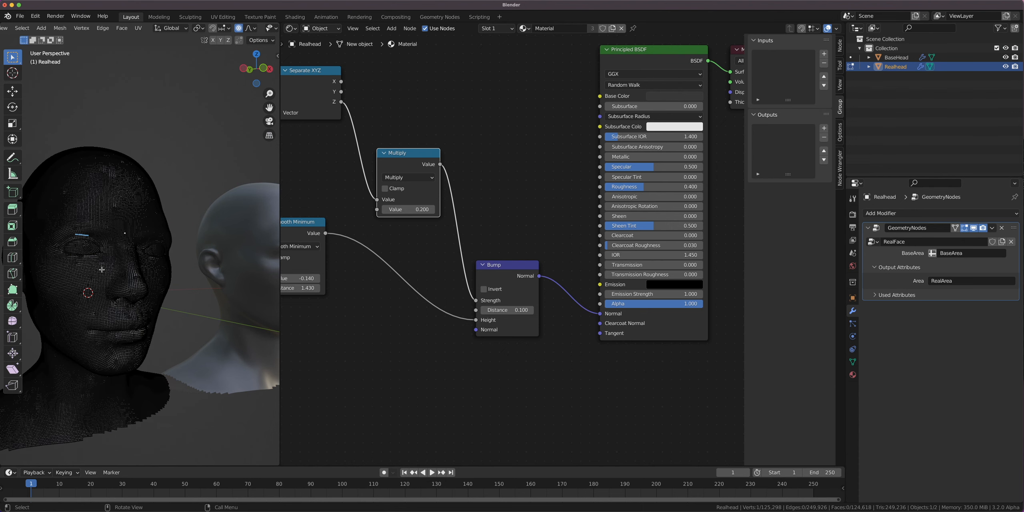
key(KP_1)
key(g)
click(51, 243)
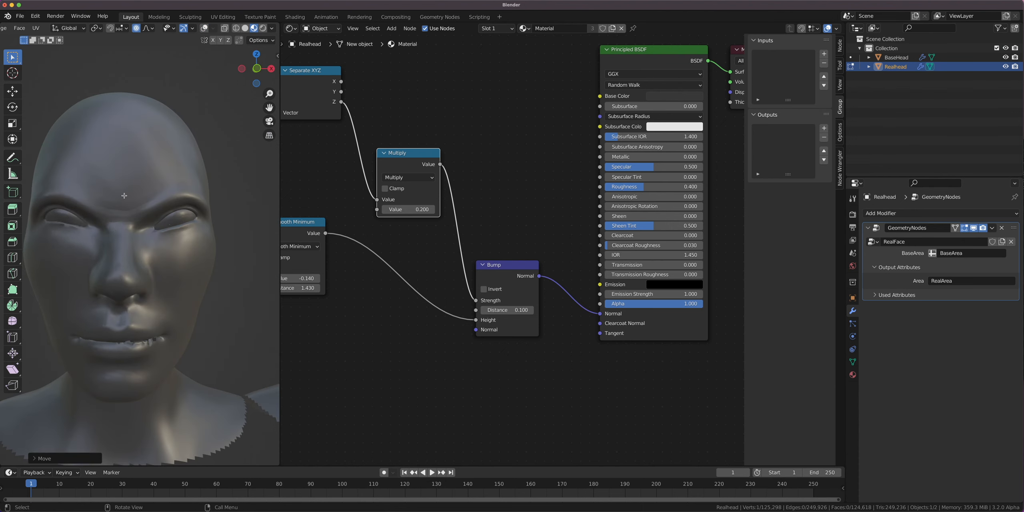
scroll(123, 195, down, 5)
middle_drag(123, 195, 159, 217)
scroll(119, 217, up, 4)
Mute and unmute the Bump node to compare the shading, and set the Multiply node's value to 0.590.
middle_drag(403, 175, 457, 195)
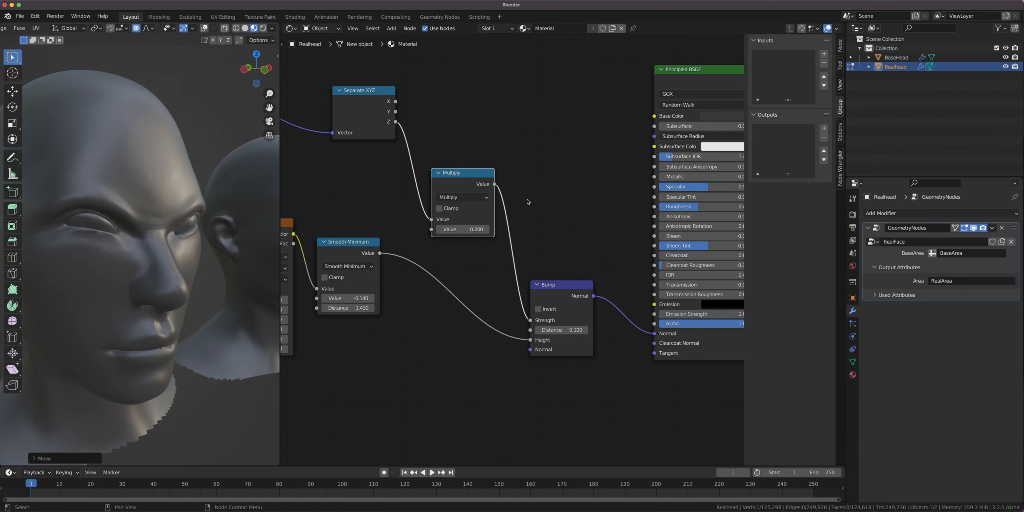
click(552, 292)
key(m)
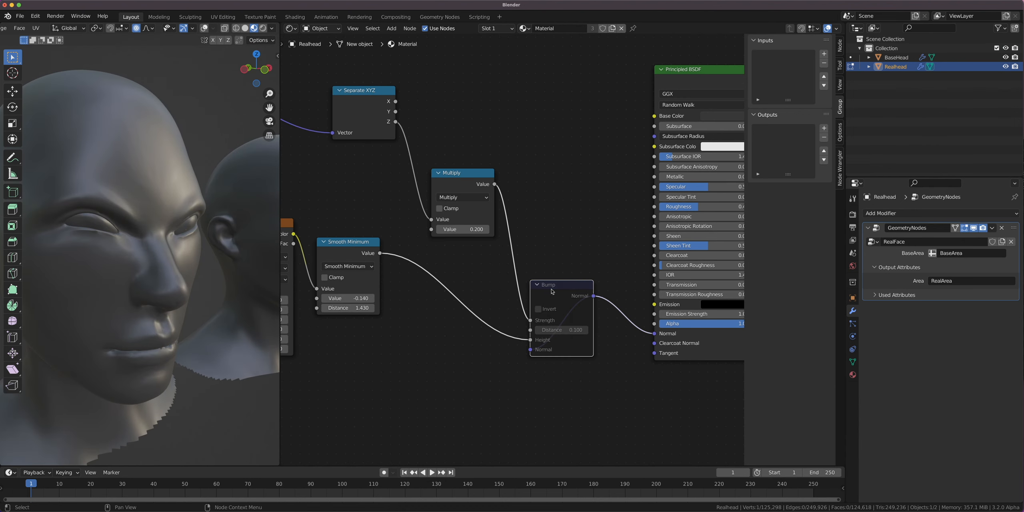
key(m)
key(m)
key(m)
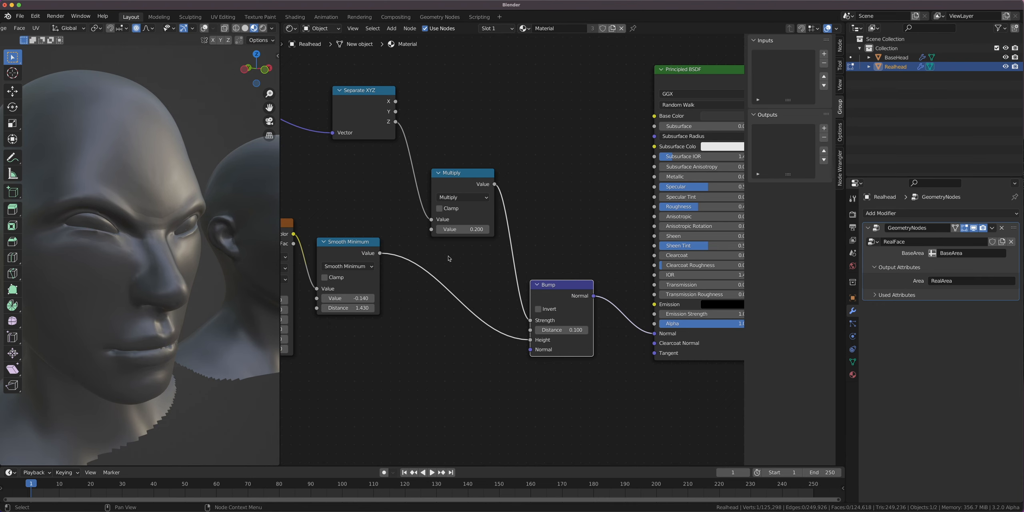
shift+drag(450, 227, 470, 229)
middle_drag(537, 248, 530, 249)
Add a Displacement node above the Bump node in the Realhead's material.
key(shift+a)
click(534, 192)
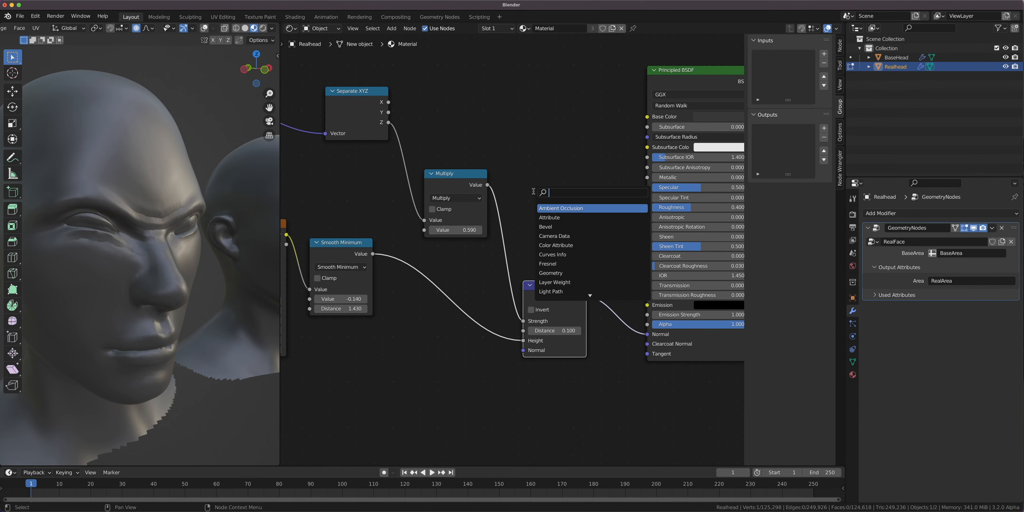
text(displa)
click(590, 208)
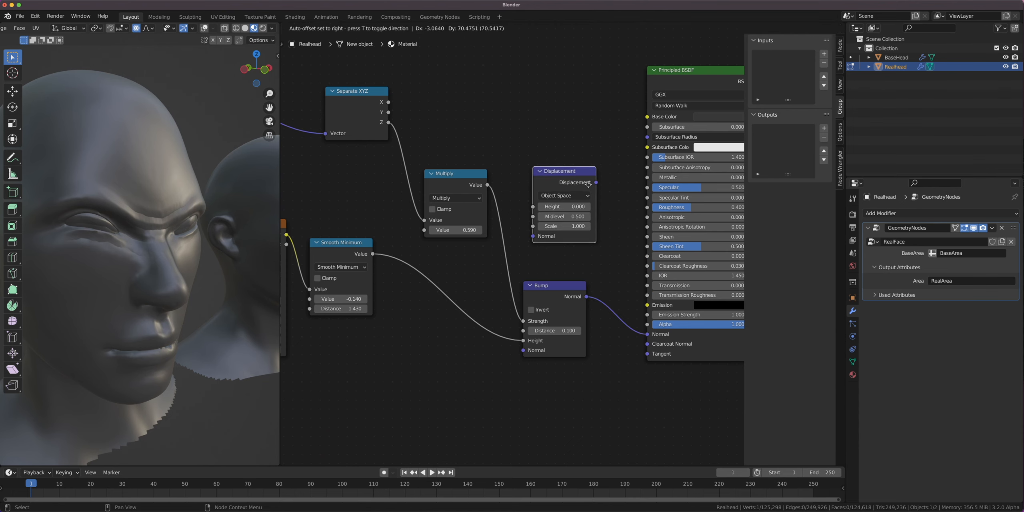
scroll(547, 227, up, 4)
drag(547, 227, 548, 240)
Try drawing links from the Multiply node's Value output and the Material Output's Displacement input, and cancel the link search.
drag(412, 235, 478, 276)
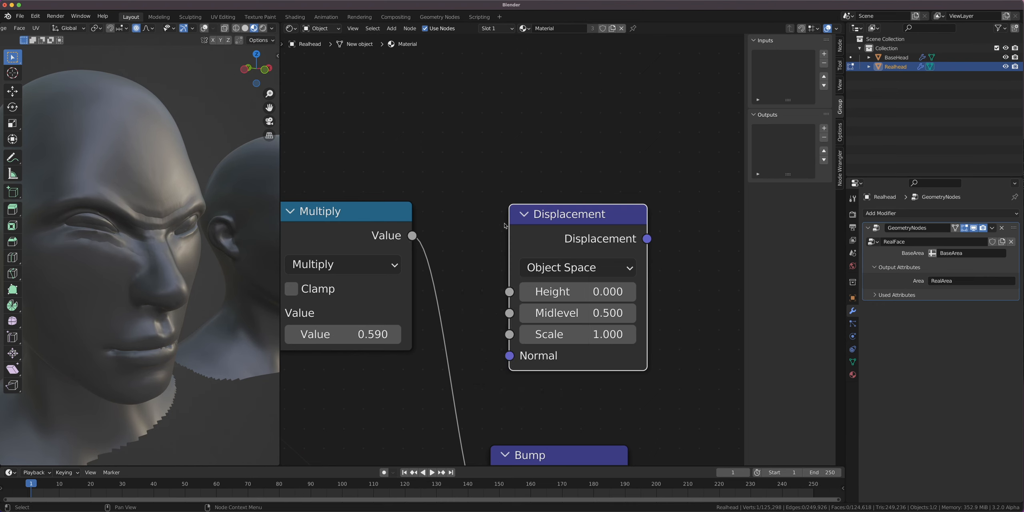
scroll(506, 224, down, 8)
middle_drag(581, 209, 382, 256)
drag(596, 193, 589, 198)
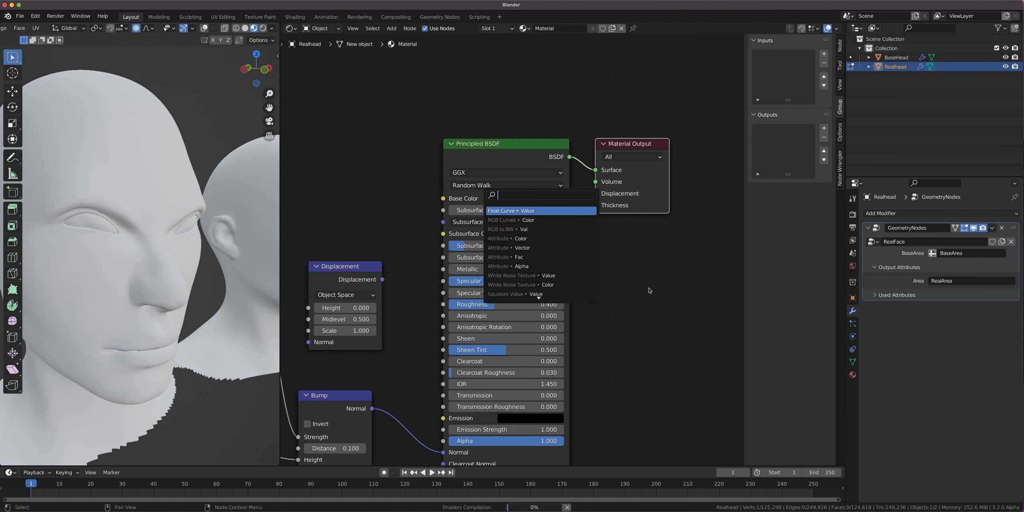
click(649, 291)
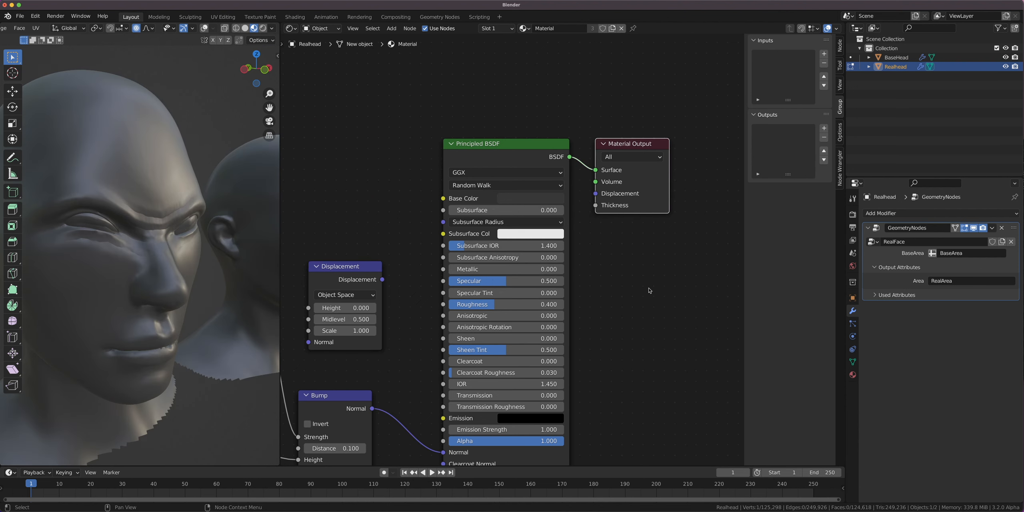